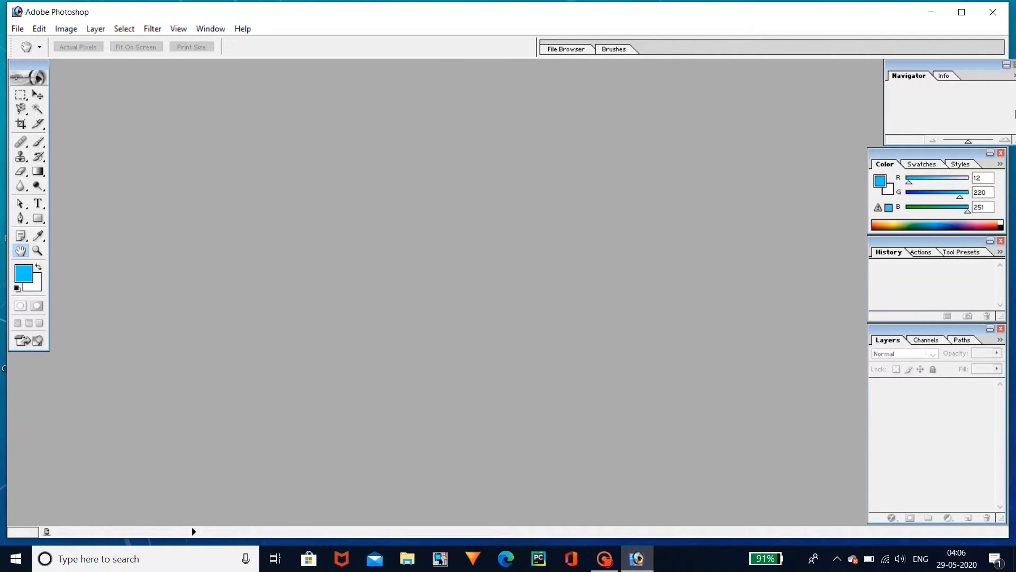
# Move the Navigator palette back into line above the Color palette.
pyautogui.moveTo(974, 65); pyautogui.dragTo(954, 65)
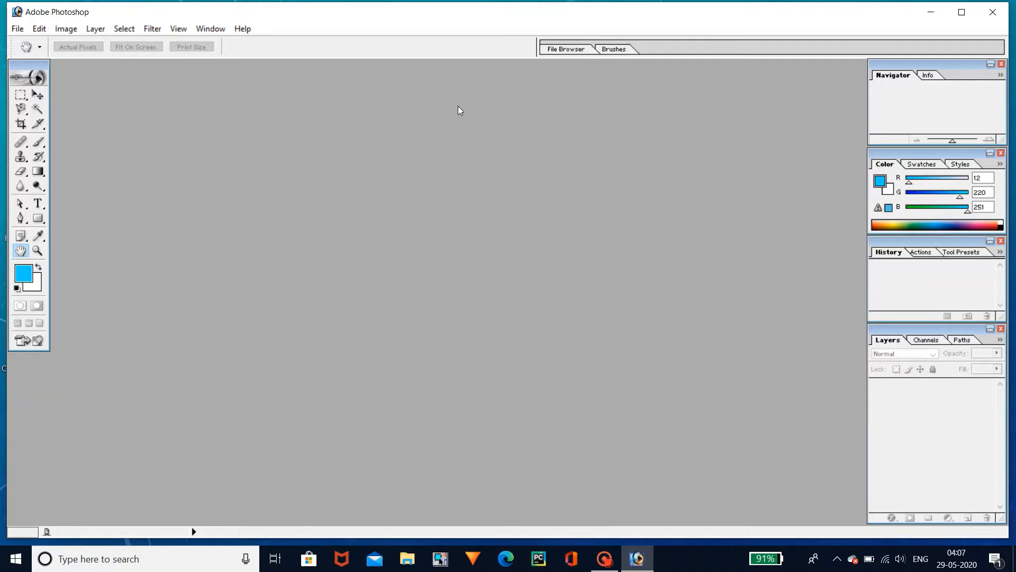
pyautogui.hotkey('ctrl', 'o')
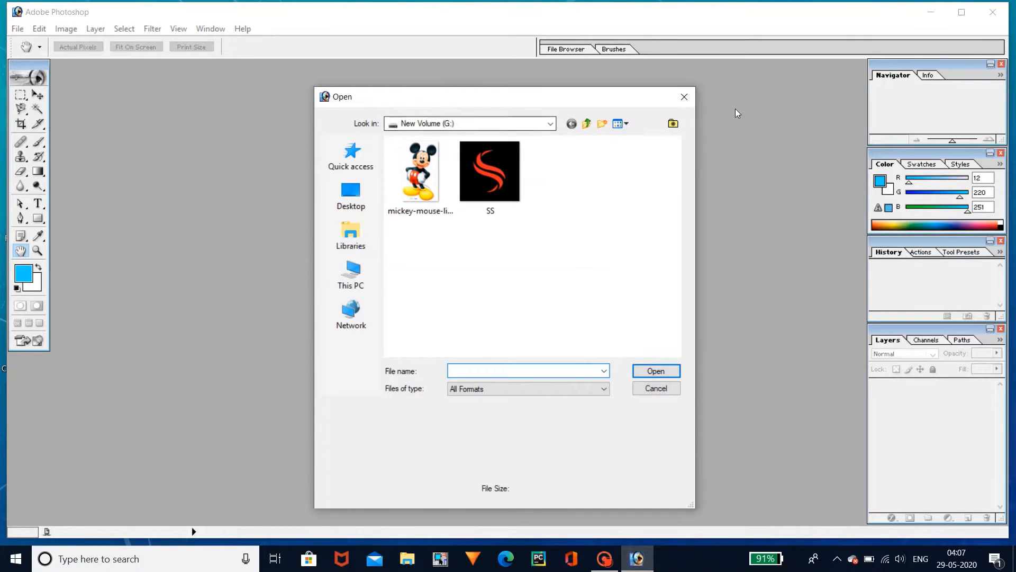
pyautogui.click(685, 97)
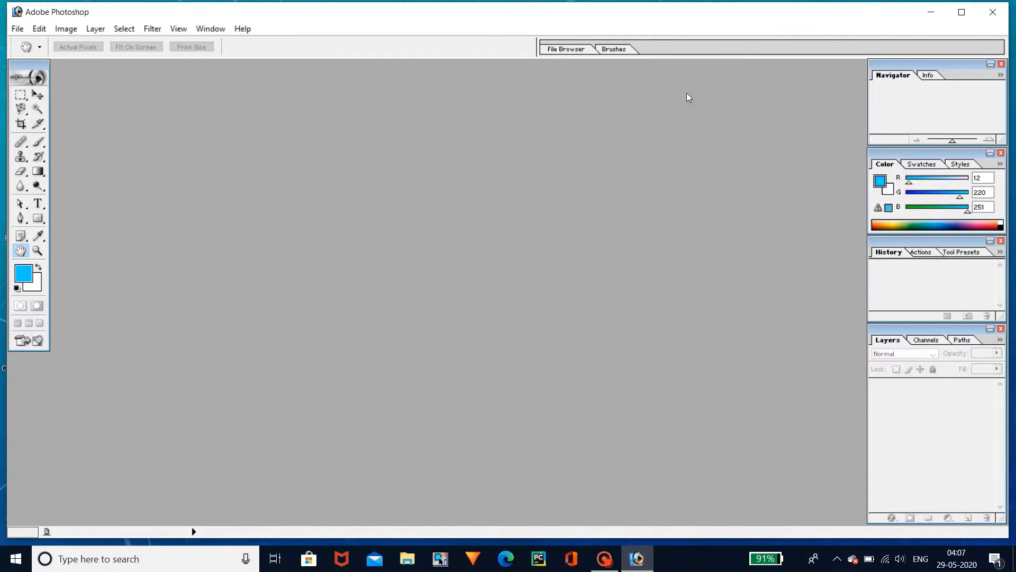
pyautogui.hotkey('ctrl', 'o')
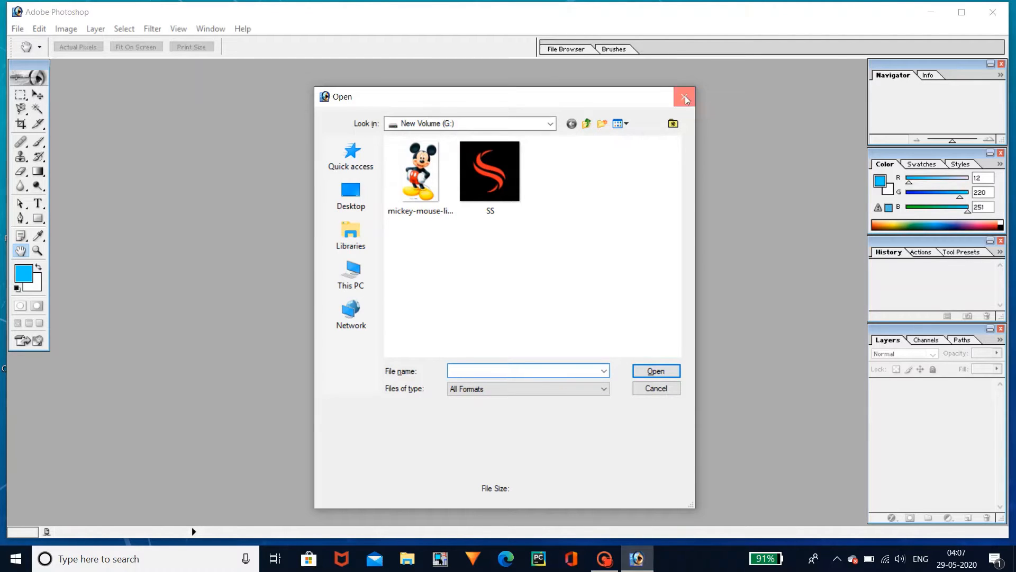
pyautogui.click(685, 97)
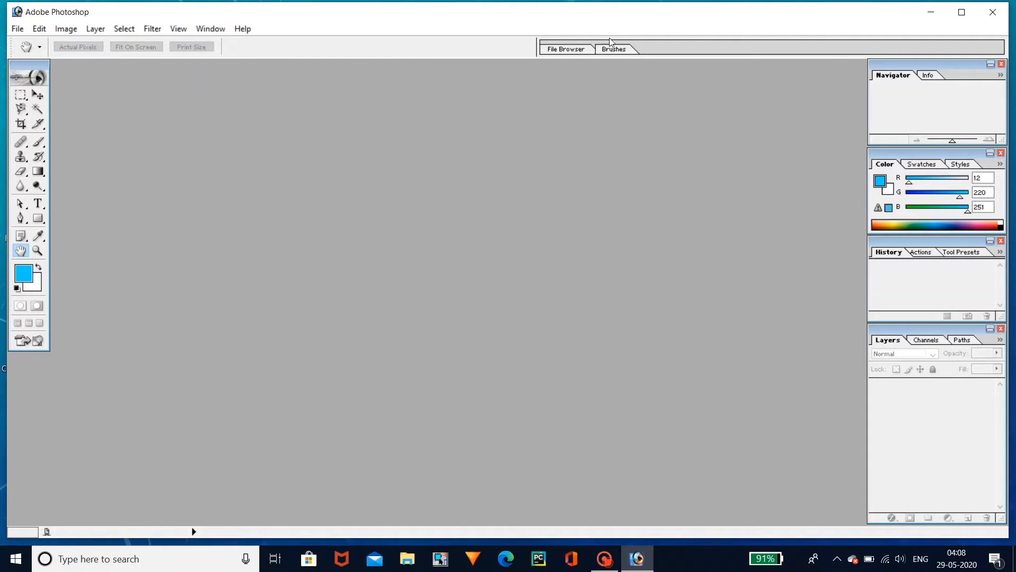
pyautogui.click(582, 50)
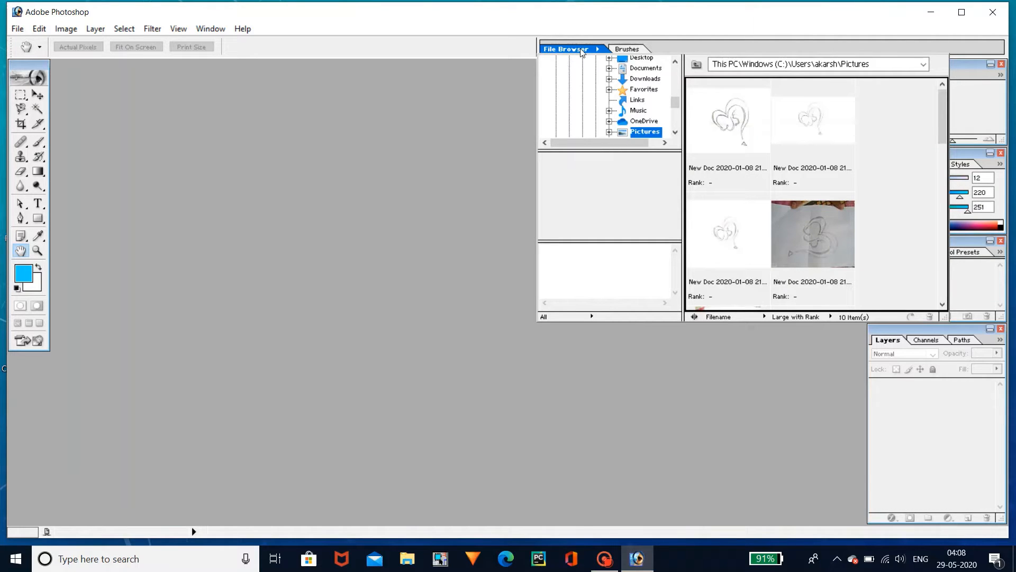
pyautogui.click(487, 125)
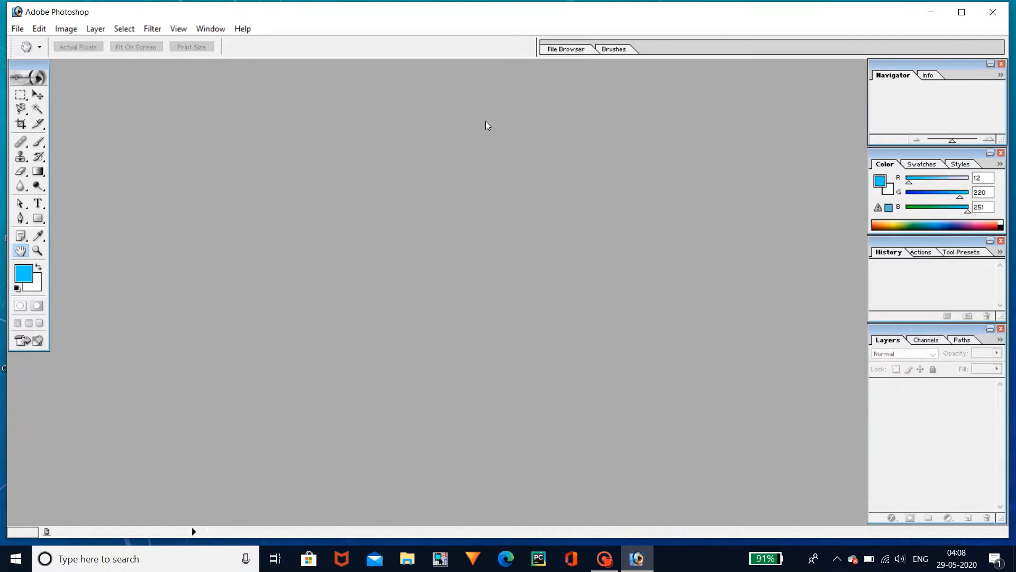
# Open the mickey-mouse-life-size-cardboard-stand-up image from drive G: and place its window close to the palettes, leaving free workspace beside it.
pyautogui.doubleClick(439, 122)
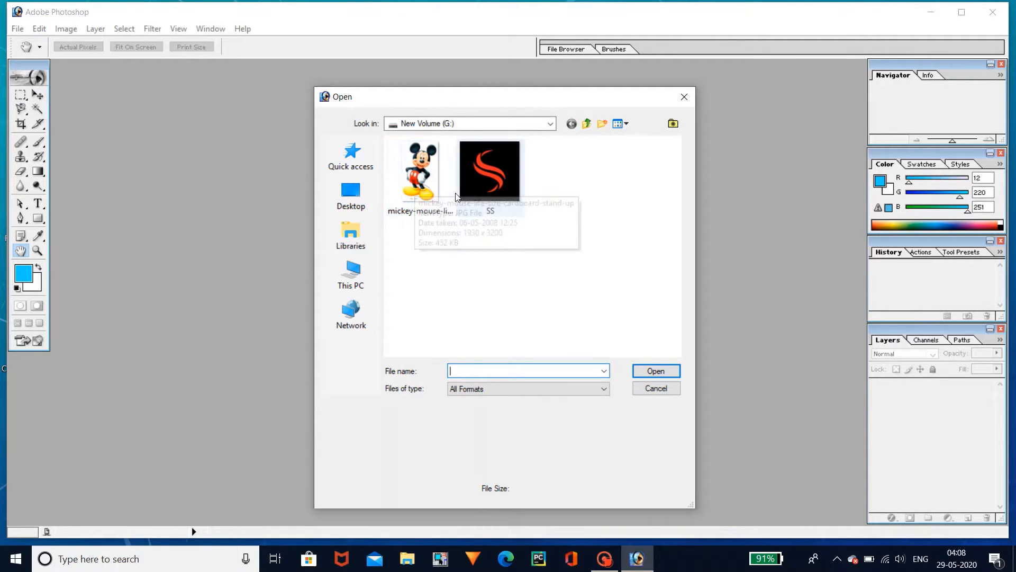
pyautogui.click(436, 184)
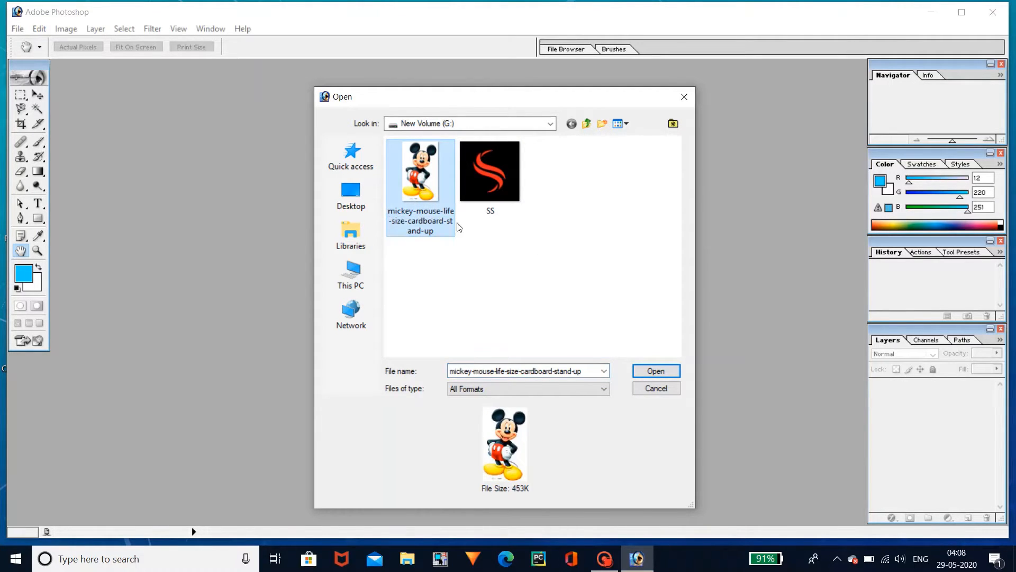
pyautogui.click(639, 372)
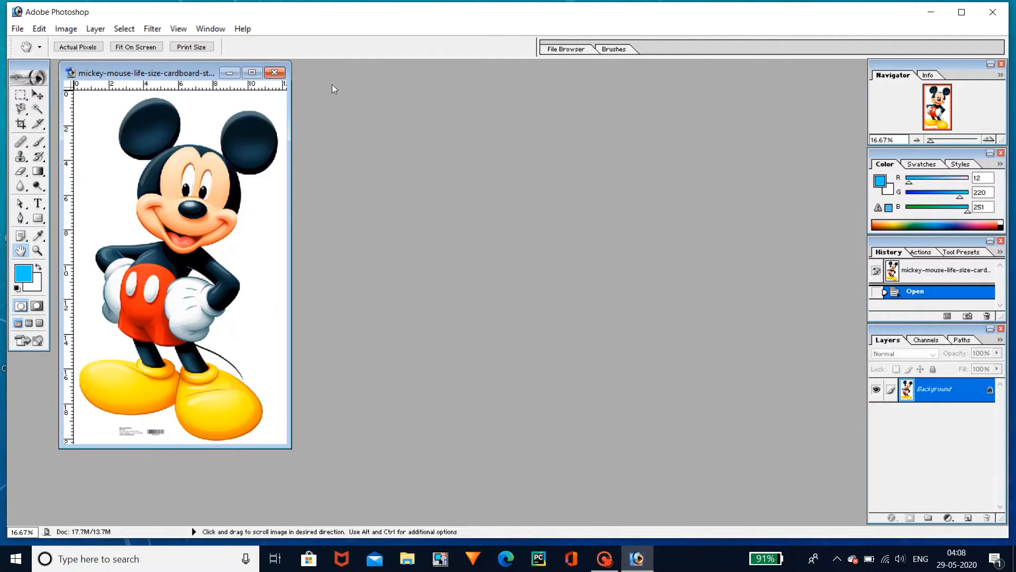
pyautogui.moveTo(199, 69); pyautogui.dragTo(468, 129)
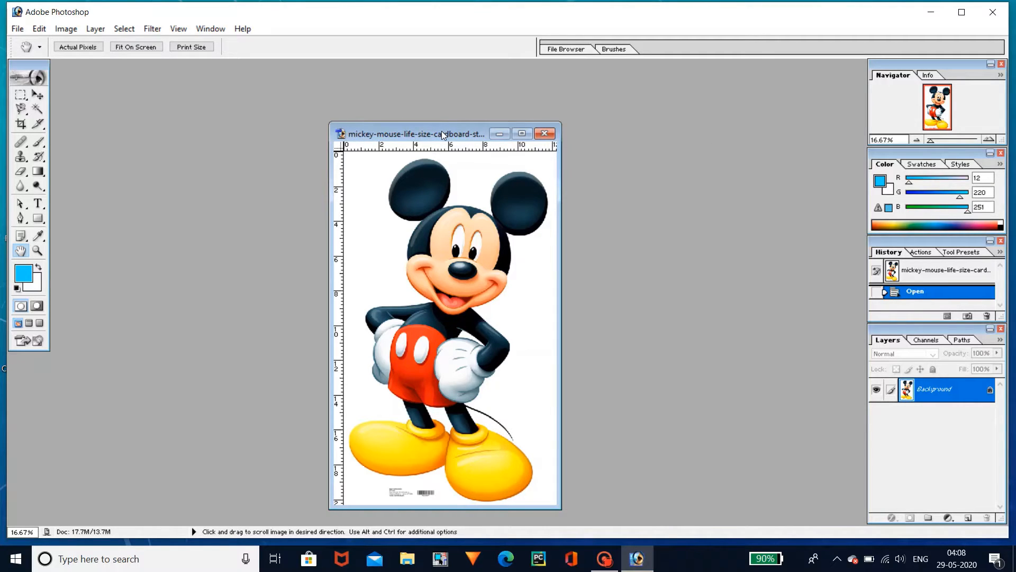
pyautogui.moveTo(444, 135); pyautogui.dragTo(643, 105)
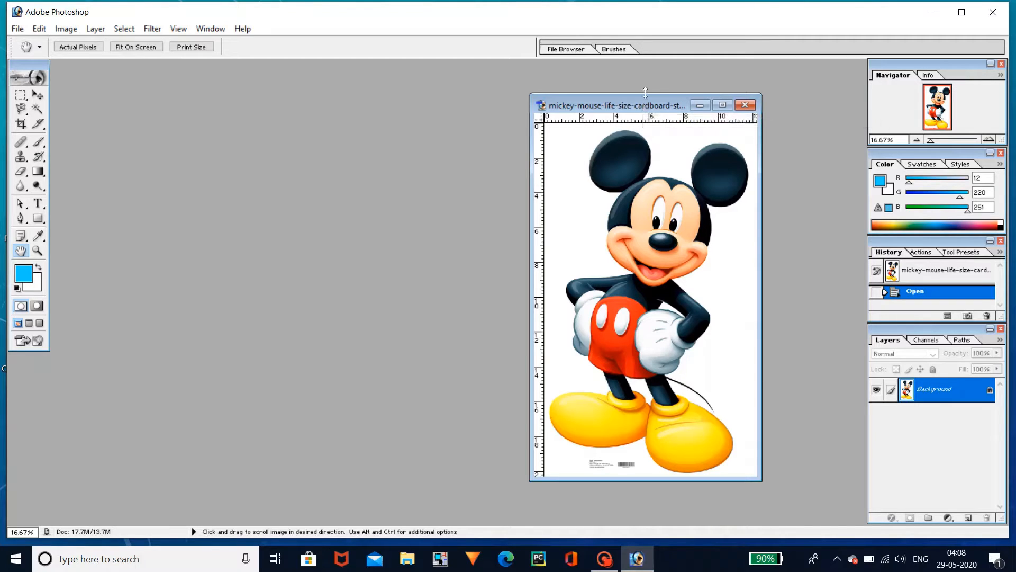
# Duplicate the Mickey Mouse image, keeping the suggested copy name.
pyautogui.rightClick(645, 104)
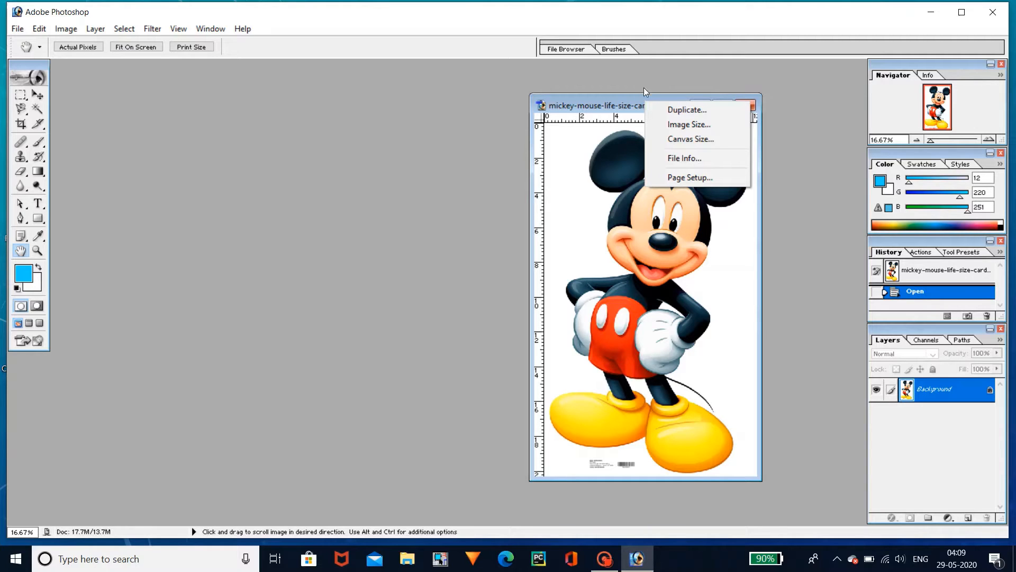
pyautogui.click(666, 107)
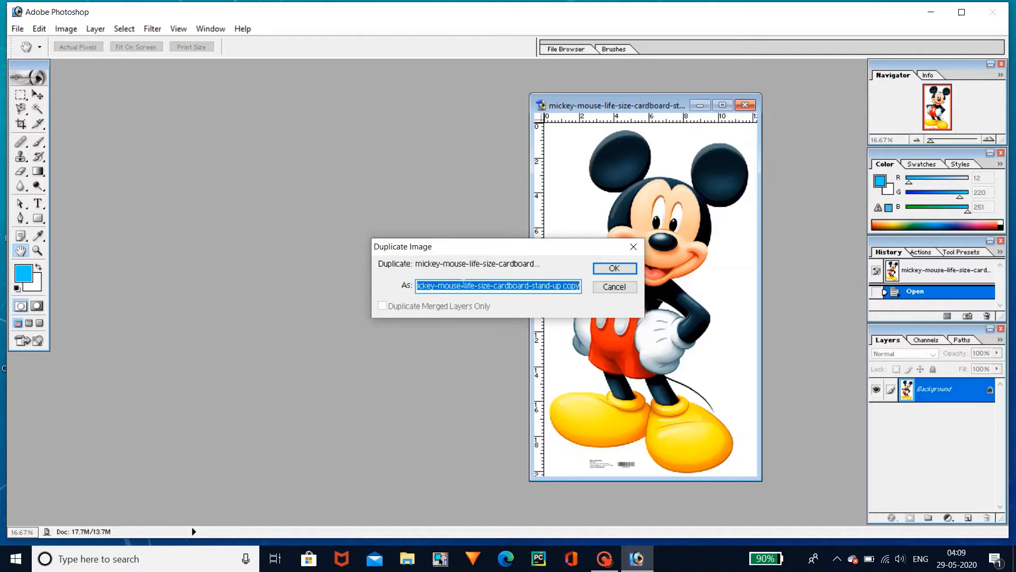
pyautogui.click(615, 268)
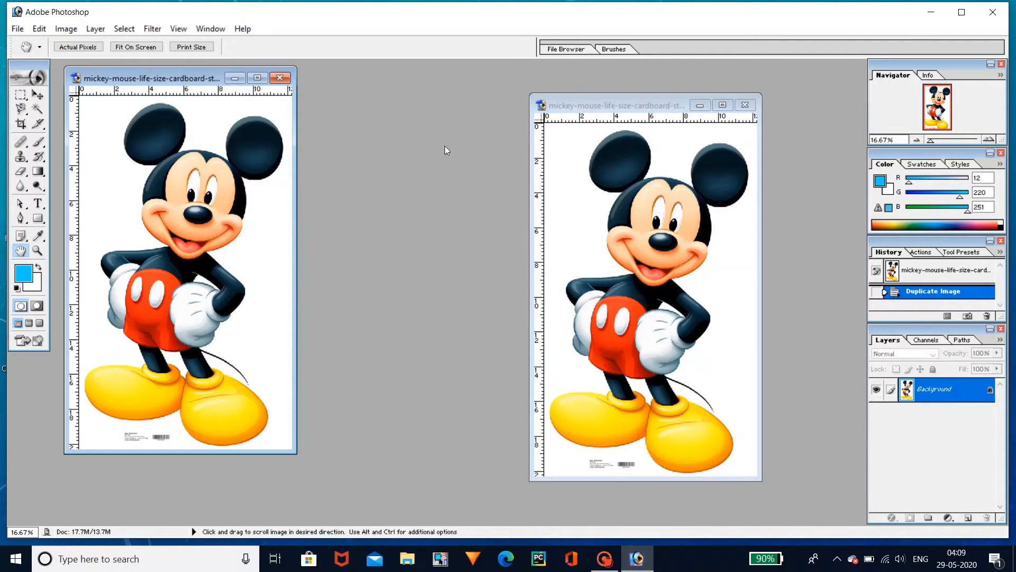
# Try a rectangular marquee around the face in the duplicate, move the selected area slightly down and sideways with the Move tool, and deselect.
pyautogui.click(21, 95)
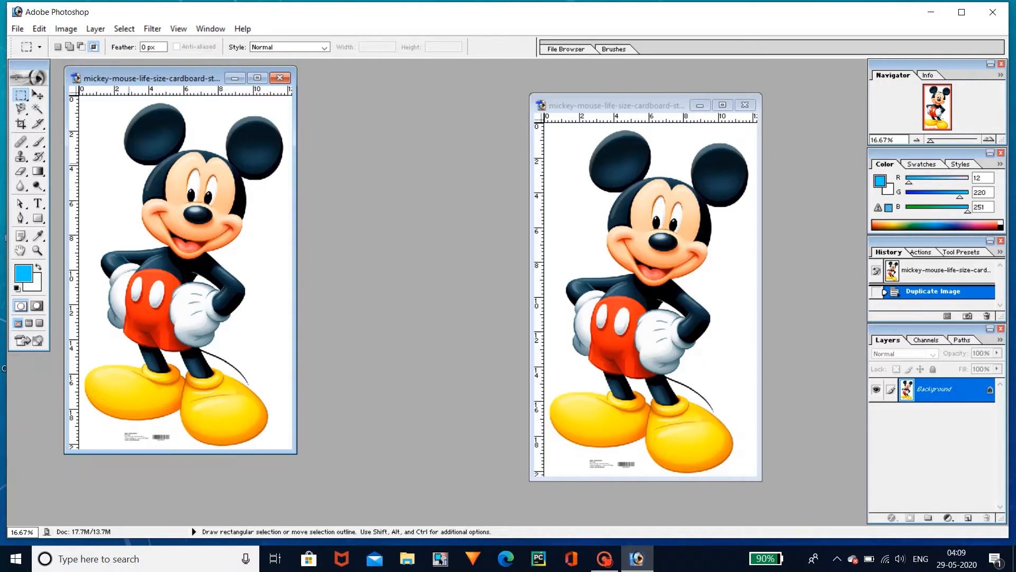
pyautogui.moveTo(129, 164); pyautogui.dragTo(253, 275)
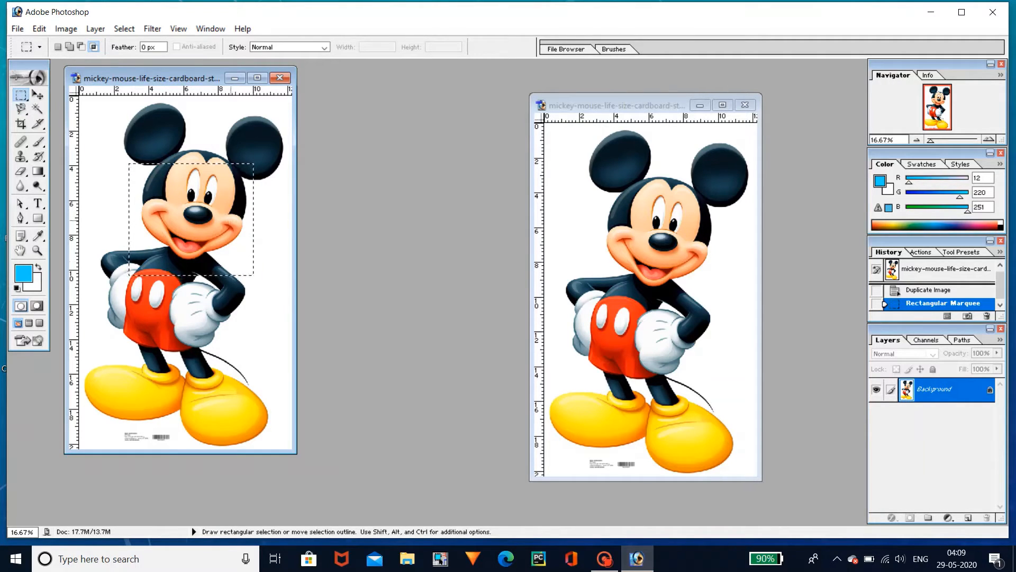
pyautogui.press('v')
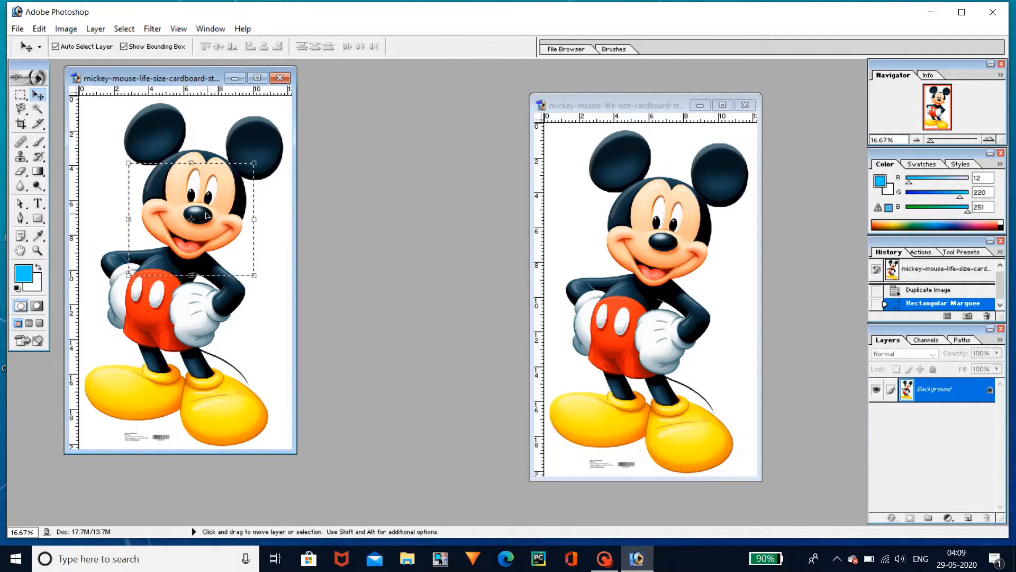
pyautogui.moveTo(194, 214); pyautogui.dragTo(211, 233)
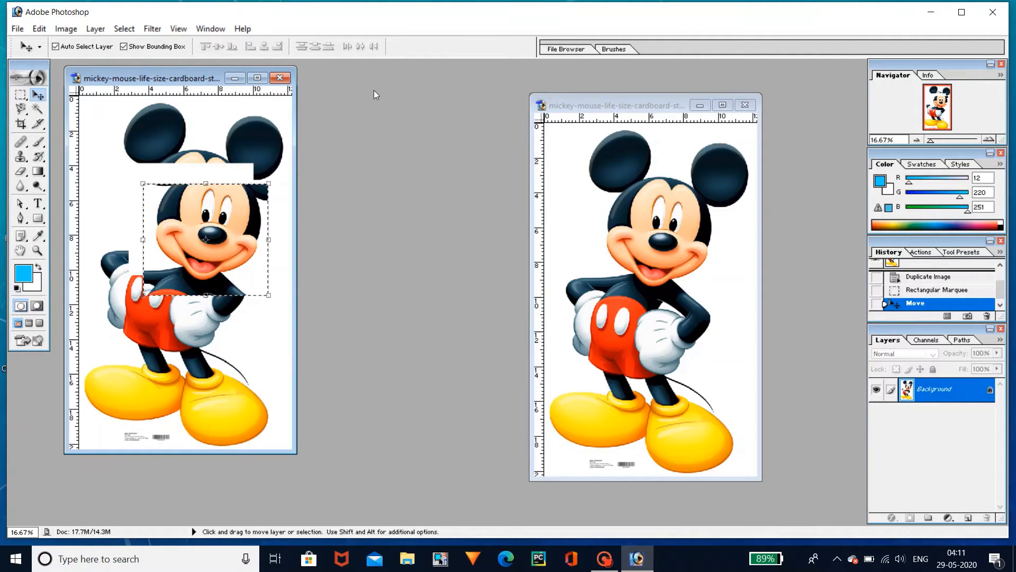
pyautogui.hotkey('ctrl', 'd')
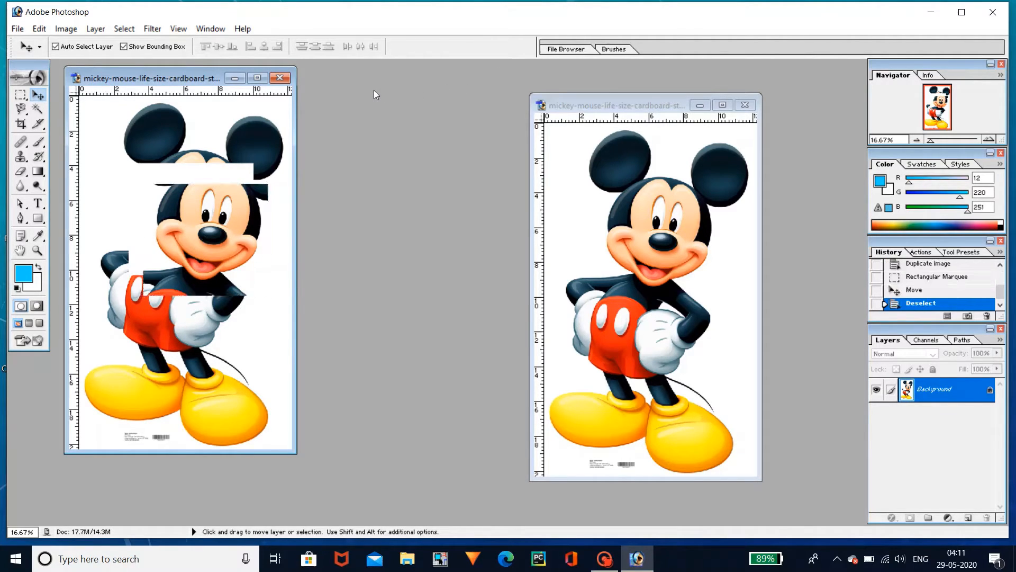
# Undo the deselection and the move of the face area in the duplicate, and clear the restored marquee selection.
pyautogui.hotkey('ctrl', 'z')
pyautogui.hotkey('ctrl', 'z')
pyautogui.hotkey('ctrl', 'z')
pyautogui.hotkey('ctrl', 'z')
pyautogui.hotkey('ctrl', 'z')
pyautogui.hotkey('ctrl', 'z')
pyautogui.hotkey('ctrl', 'z')
pyautogui.hotkey('ctrl', 'z')
pyautogui.hotkey('ctrl', 'z')
pyautogui.hotkey('ctrl', 'z')
pyautogui.hotkey('ctrl', 'z')
pyautogui.hotkey('ctrl', 'z')
pyautogui.hotkey('ctrl', 'alt', 'z')
pyautogui.hotkey('ctrl', 'alt', 'z')
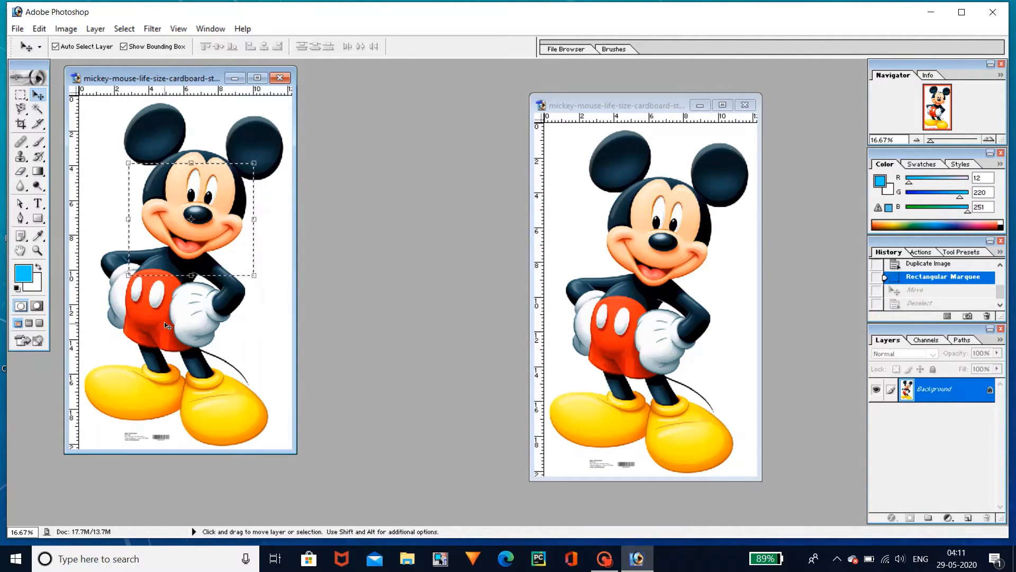
pyautogui.hotkey('ctrl', 'd')
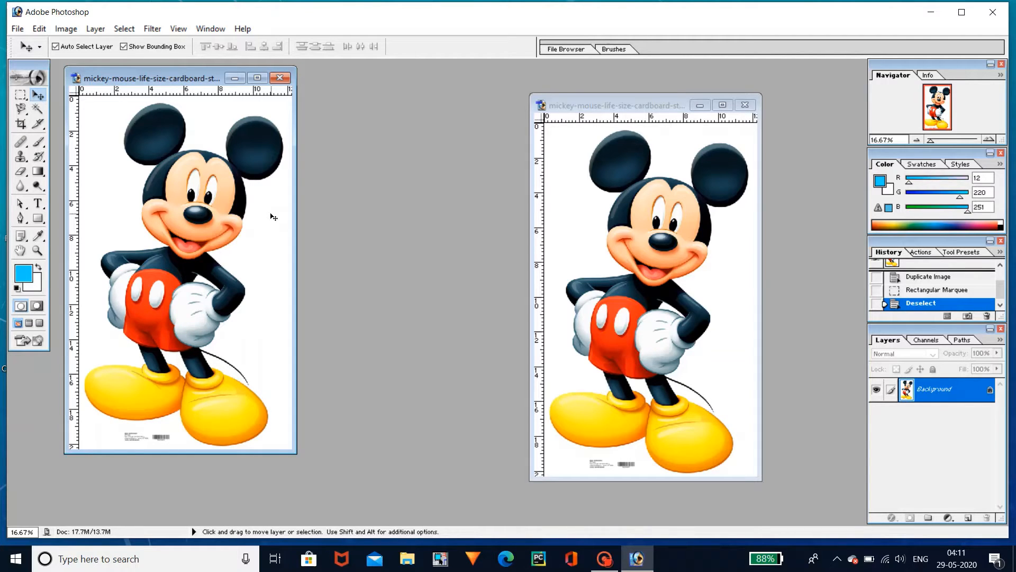
pyautogui.click(21, 31)
pyautogui.moveTo(39, 29)
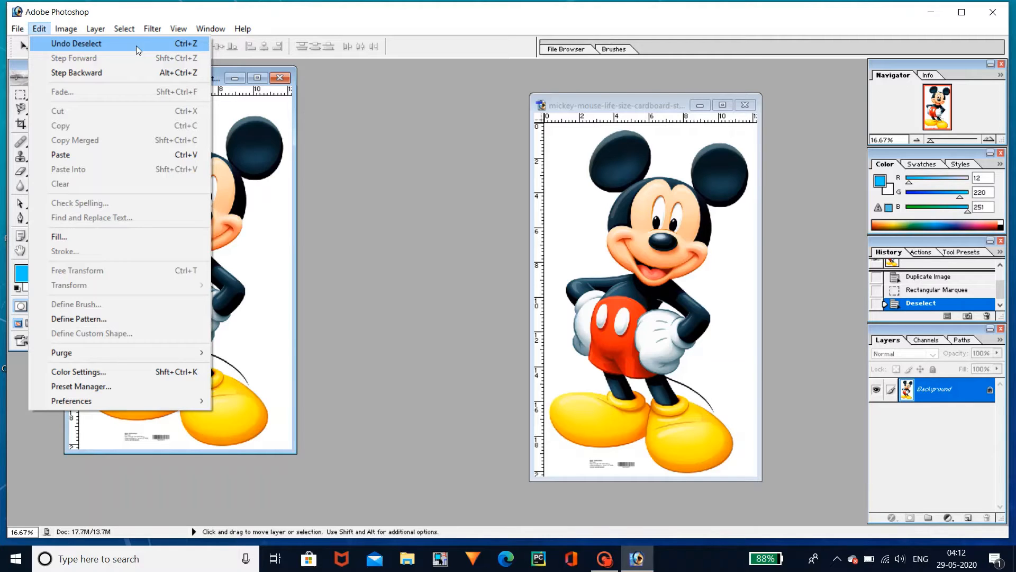
pyautogui.click(330, 251)
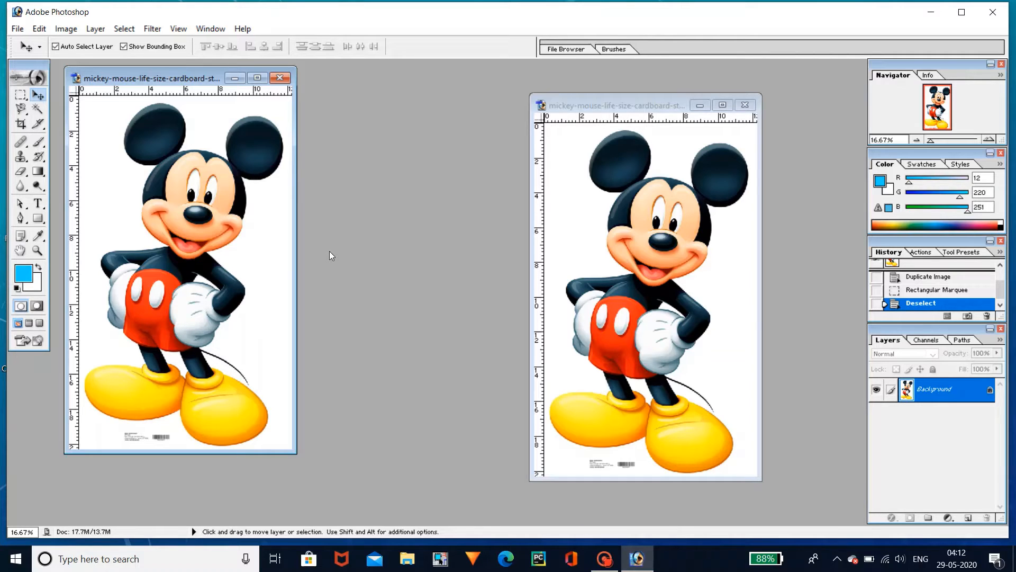
# Open the Image Size settings of the original image and try a width of 1000 pixels without constrained proportions.
pyautogui.click(560, 99)
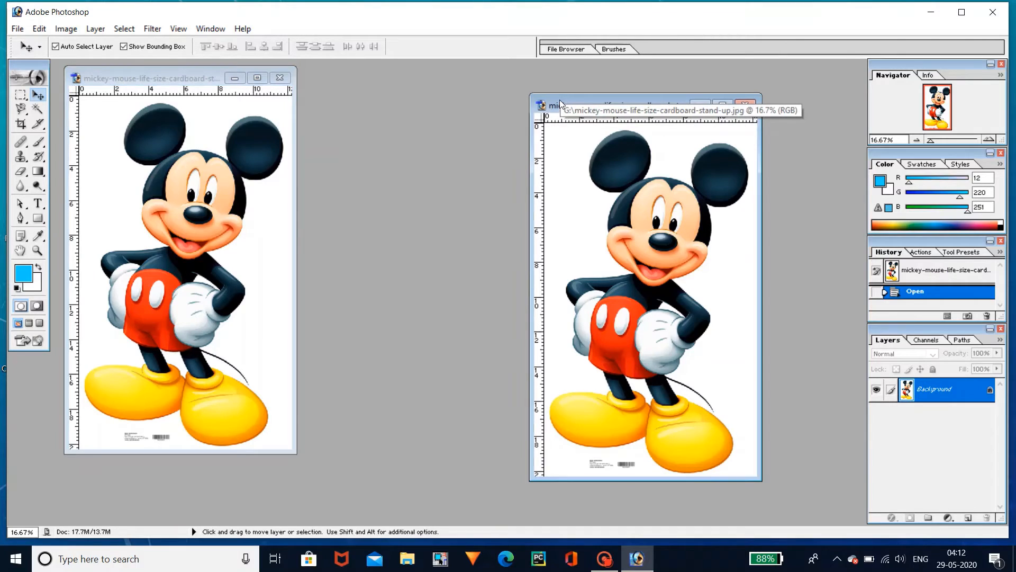
pyautogui.rightClick(560, 99)
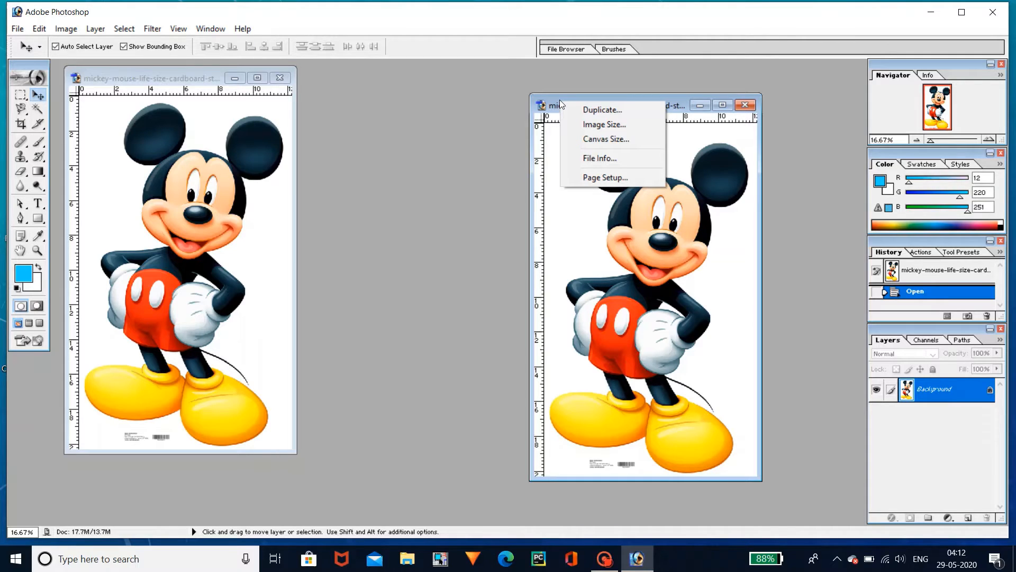
pyautogui.click(604, 125)
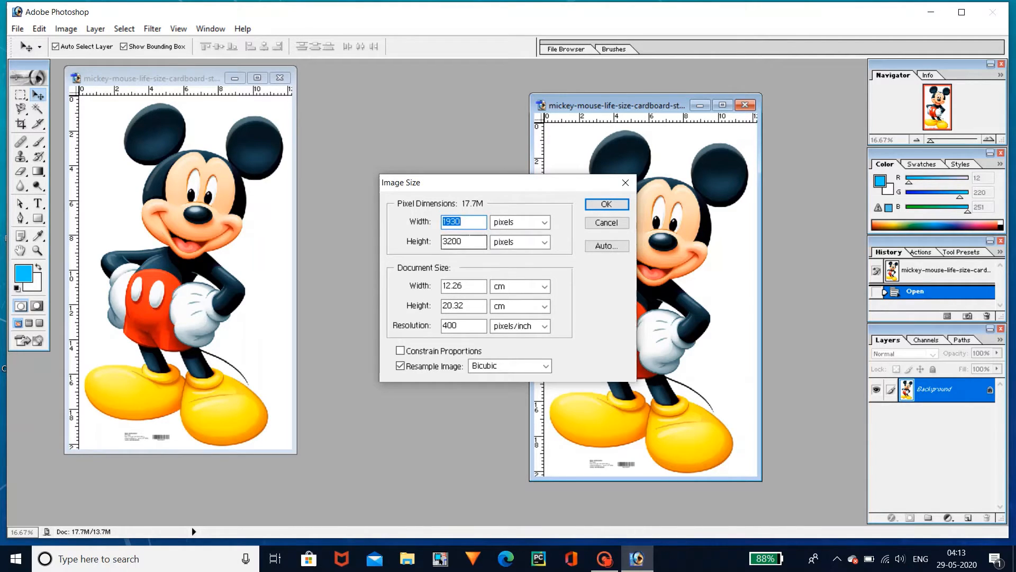
pyautogui.click(461, 241)
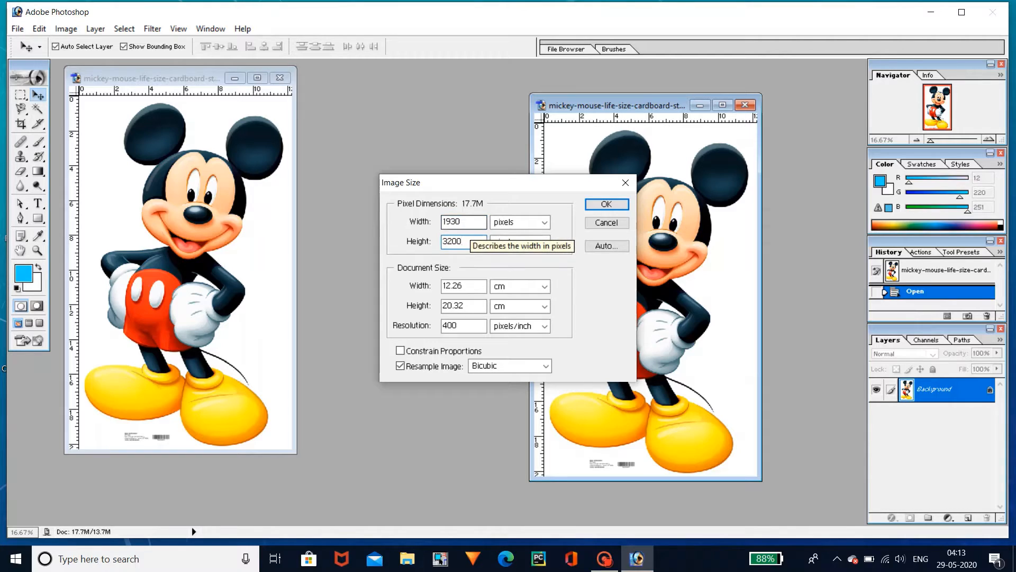
pyautogui.click(471, 223)
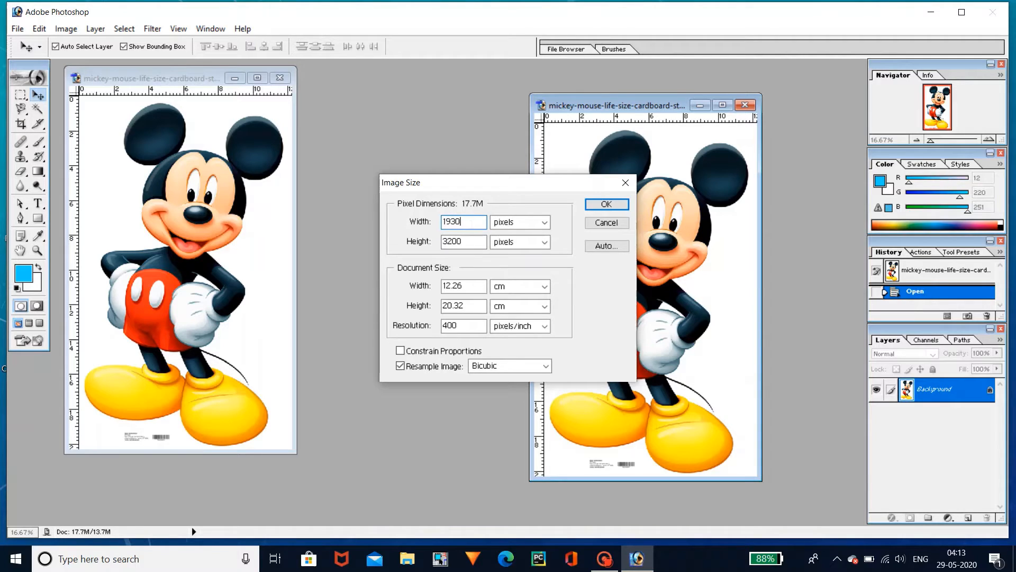
pyautogui.press('BackSpace')
pyautogui.press('BackSpace')
pyautogui.press('BackSpace')
pyautogui.write('000')
pyautogui.press('BackSpace')
pyautogui.press('BackSpace')
pyautogui.press('BackSpace')
# Turn on Constrain Proportions and set the image width to 1000 pixels.
pyautogui.click(400, 351)
pyautogui.press('BackSpace')
pyautogui.press('BackSpace')
pyautogui.press('BackSpace')
pyautogui.write('000')
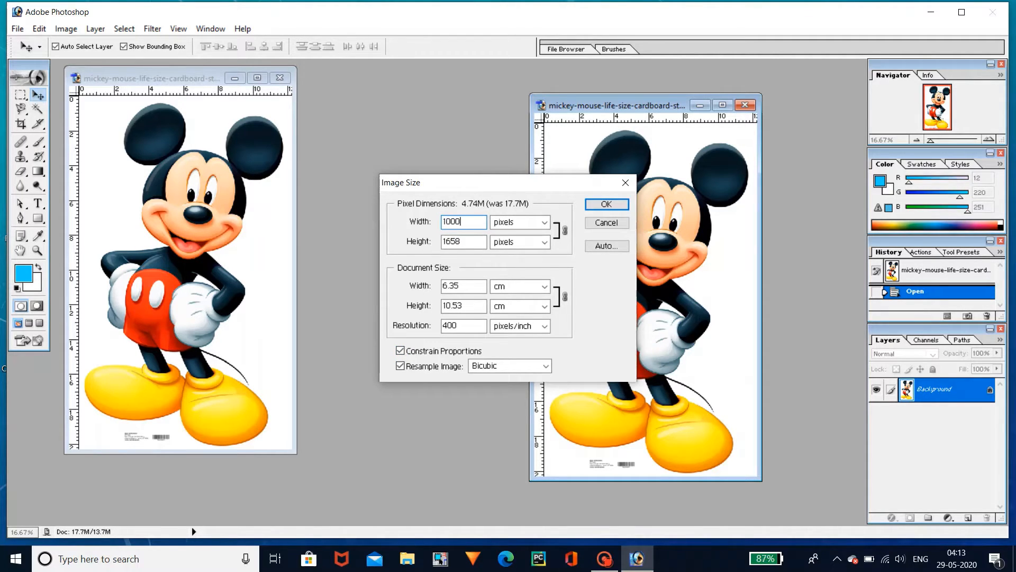
# Set the image width to 100 pixels with the proportions still constrained.
pyautogui.press('BackSpace')
pyautogui.press('BackSpace')
pyautogui.press('BackSpace')
pyautogui.press('BackSpace')
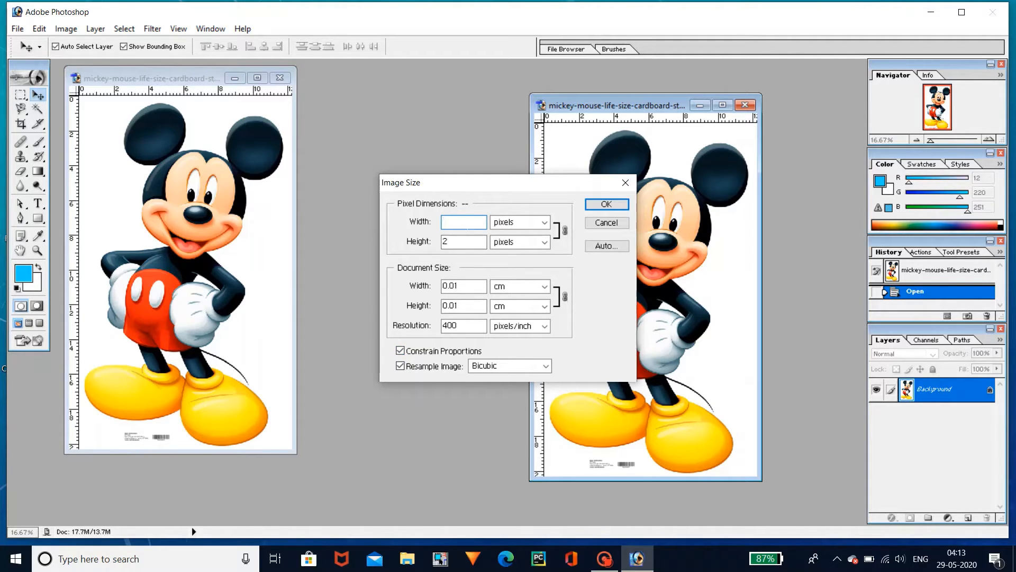
pyautogui.write('100')
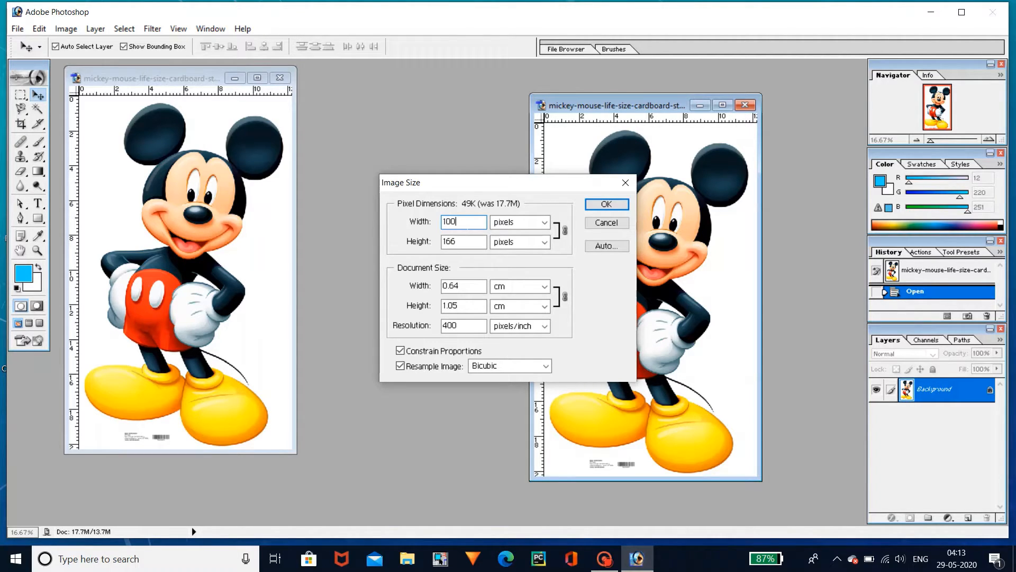
# Turn off Constrain Proportions, set the width to 1000 pixels and apply the new image size.
pyautogui.click(400, 350)
pyautogui.click(474, 222)
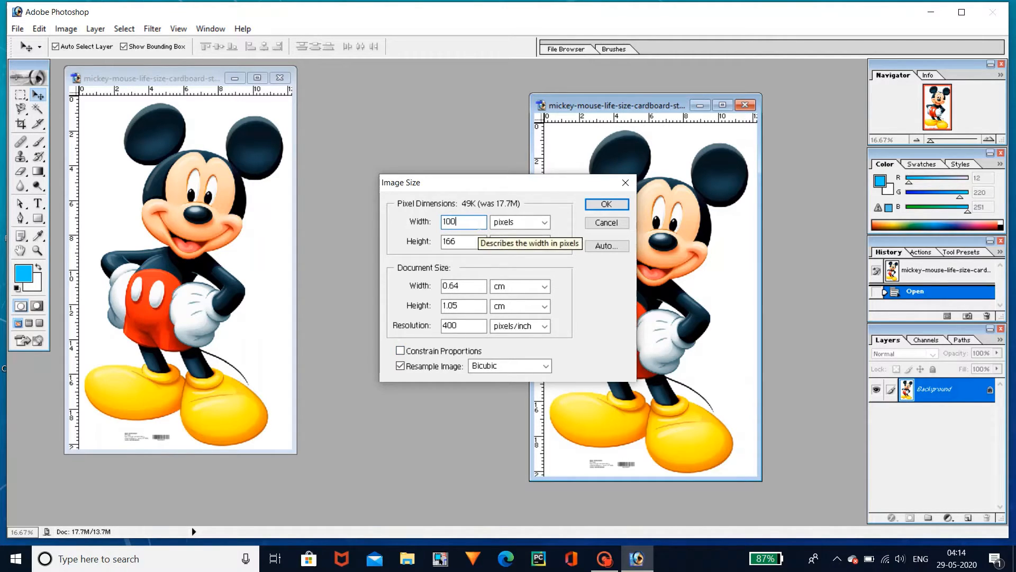
pyautogui.write('0')
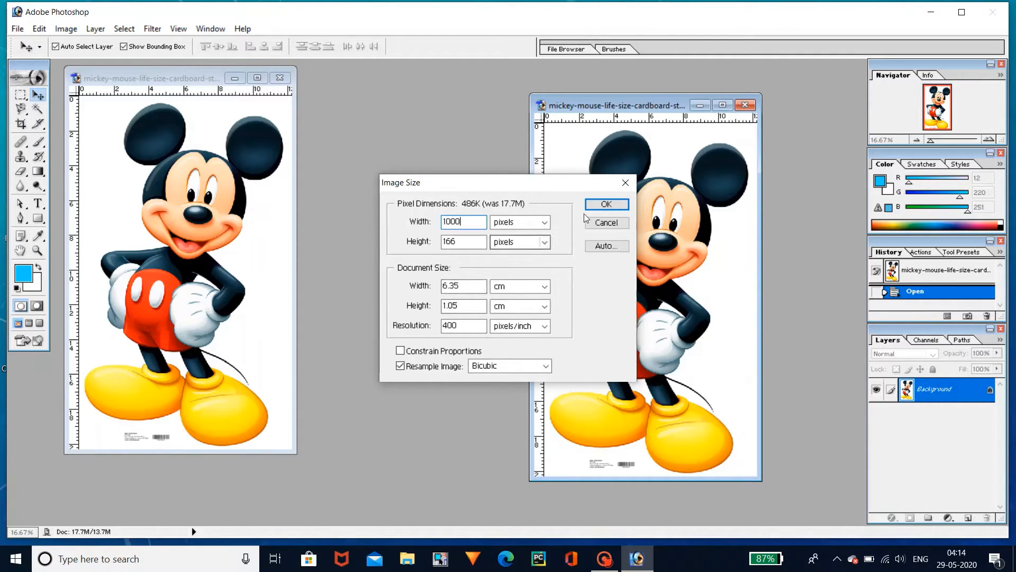
pyautogui.click(599, 208)
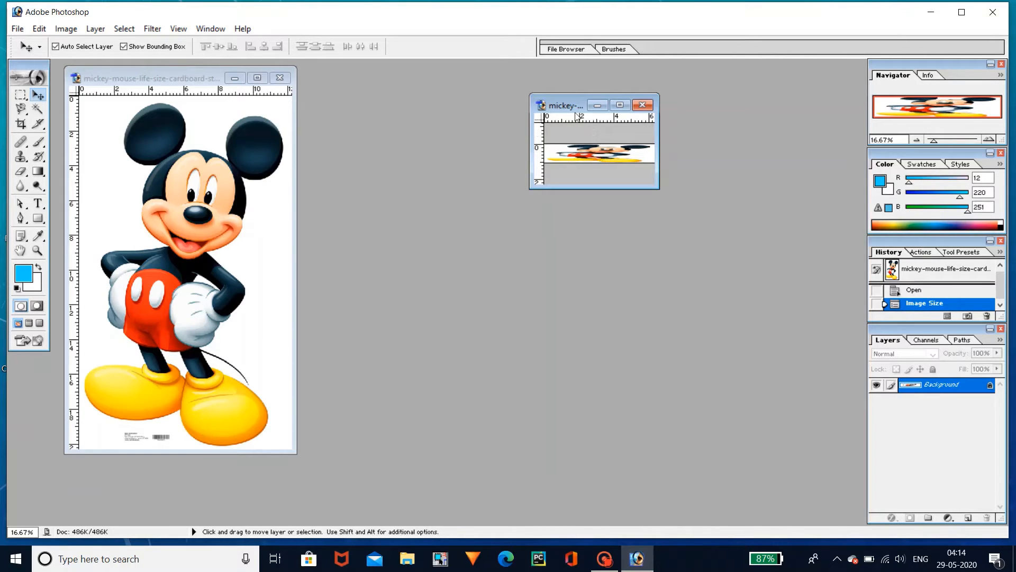
pyautogui.rightClick(574, 95)
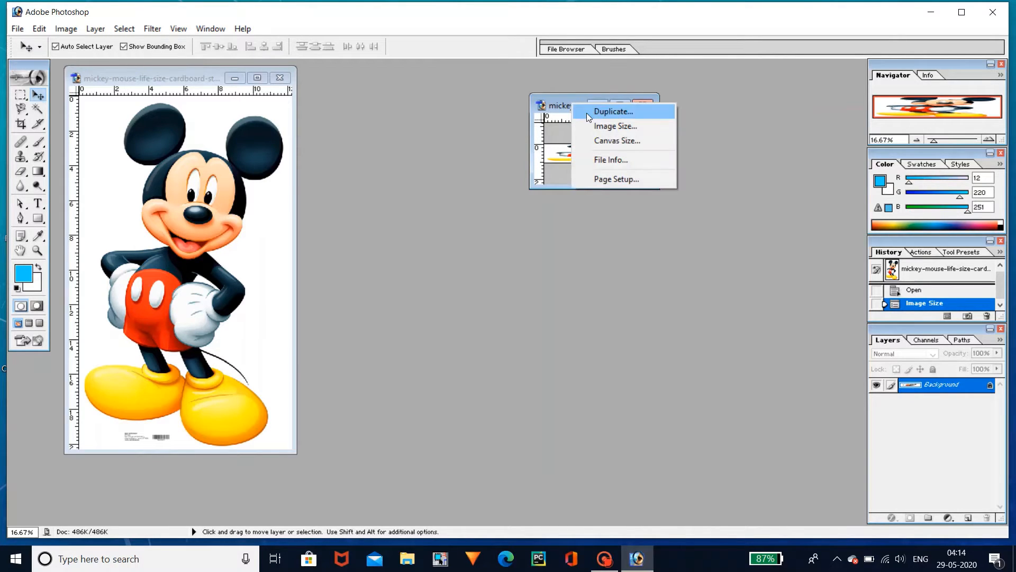
pyautogui.click(598, 125)
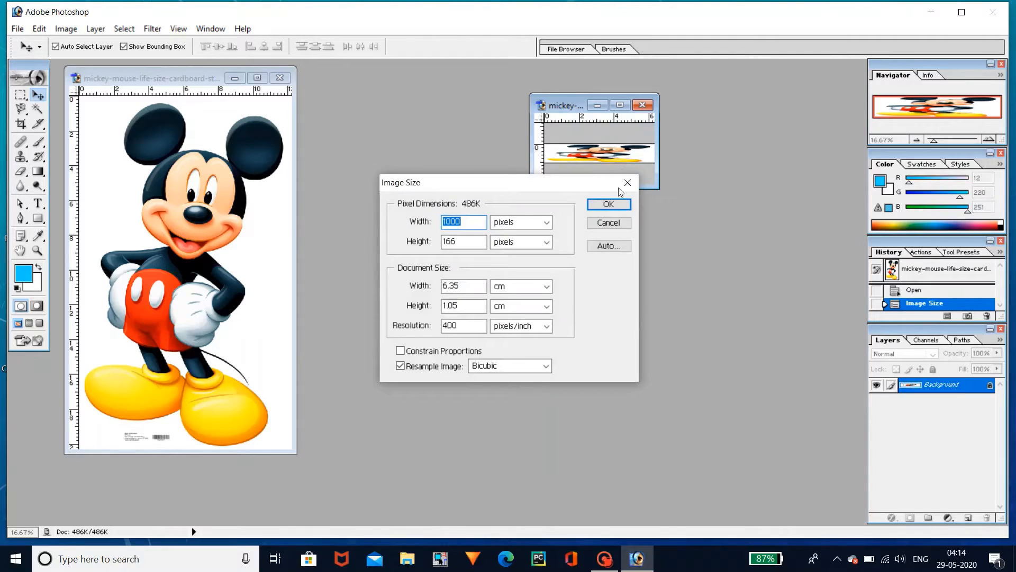
pyautogui.click(618, 224)
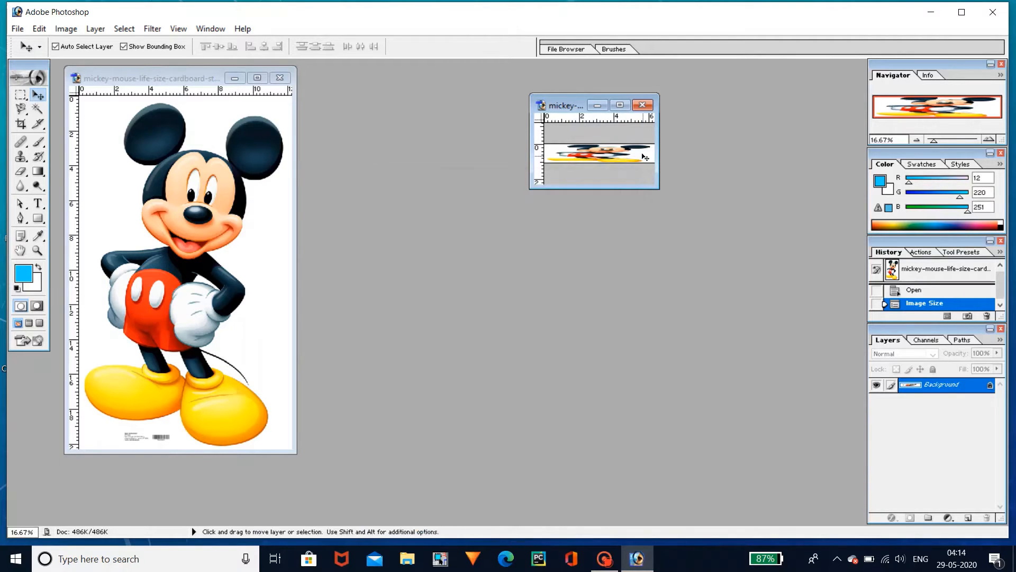
# Close the squashed image without saving its changes.
pyautogui.click(641, 103)
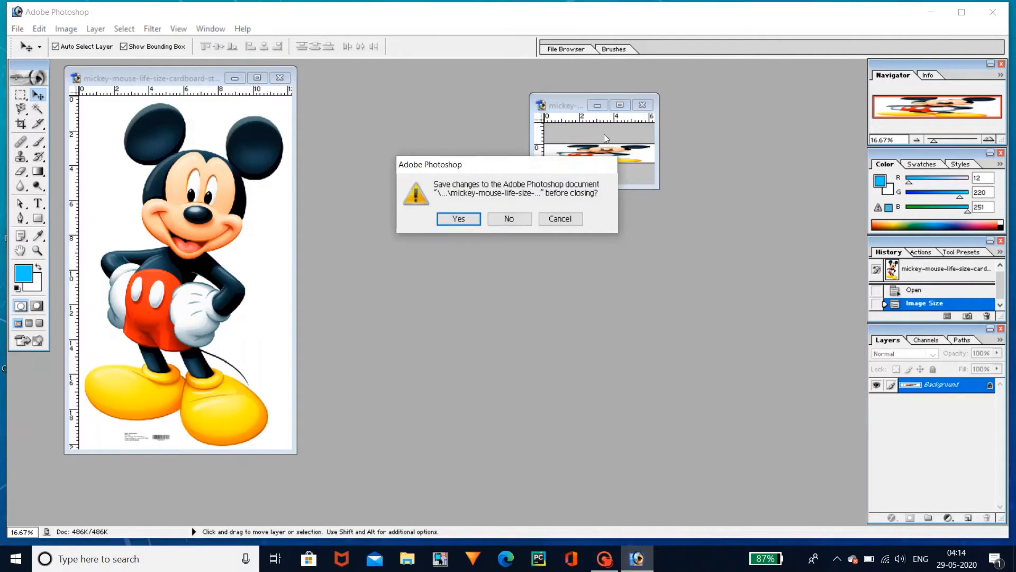
pyautogui.click(527, 220)
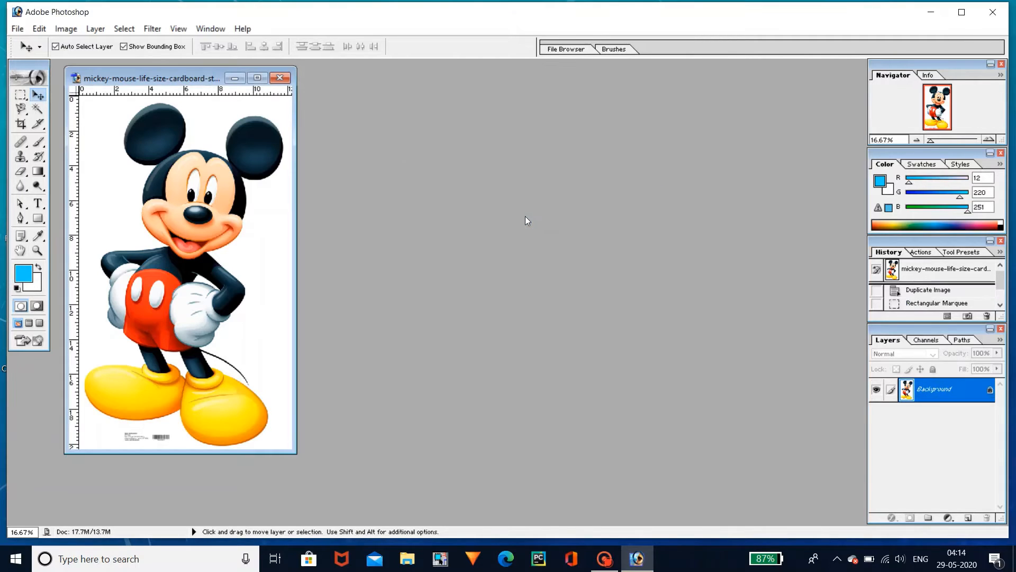
# Duplicate the remaining Mickey Mouse image under the suggested name and place the copy beside the original.
pyautogui.rightClick(207, 82)
pyautogui.click(219, 89)
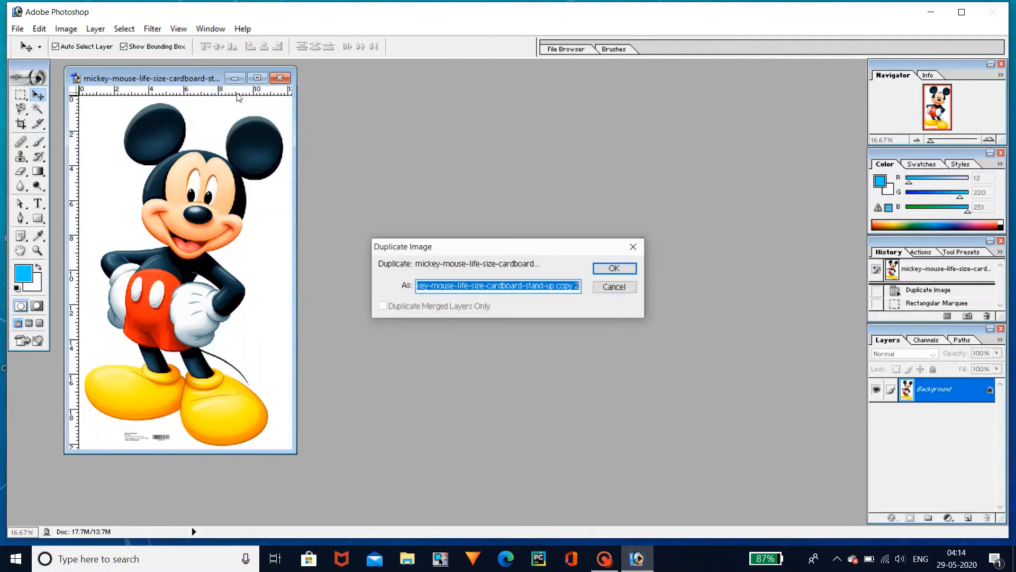
pyautogui.press('Return')
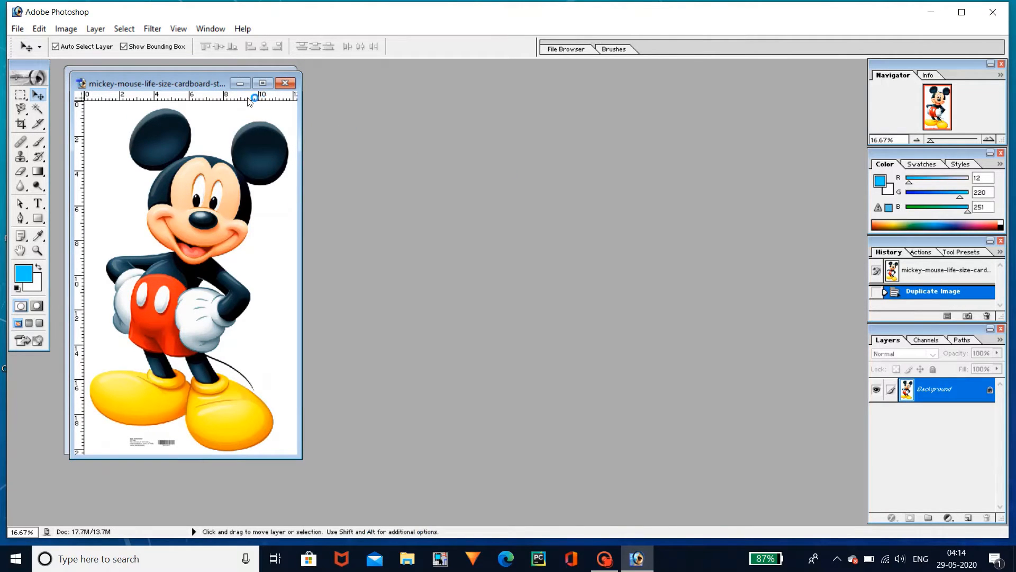
pyautogui.moveTo(224, 84); pyautogui.dragTo(581, 145)
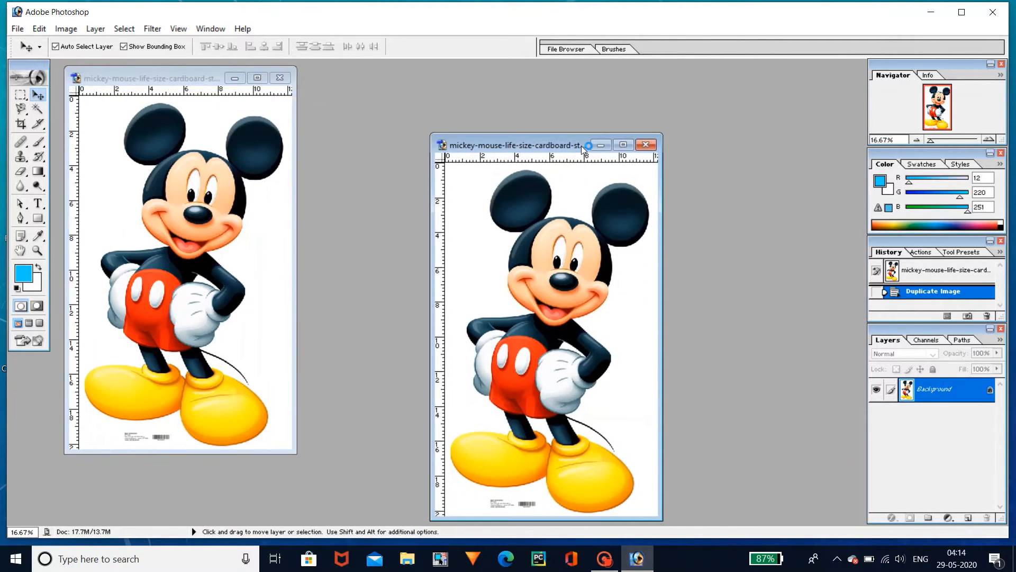
# Resize the copy to a height of 320 pixels with Constrain Proportions turned on.
pyautogui.rightClick(581, 145)
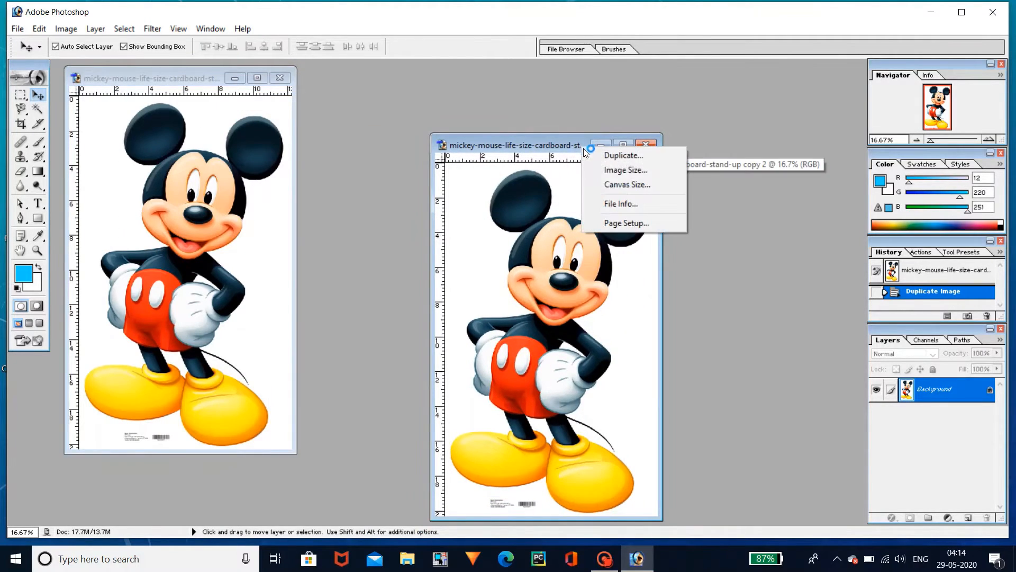
pyautogui.click(615, 171)
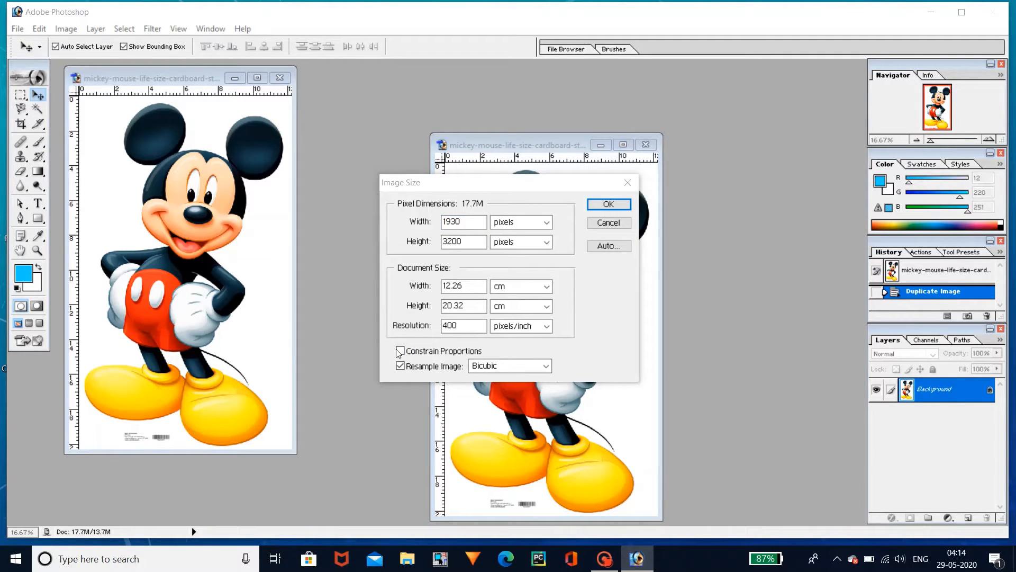
pyautogui.click(400, 350)
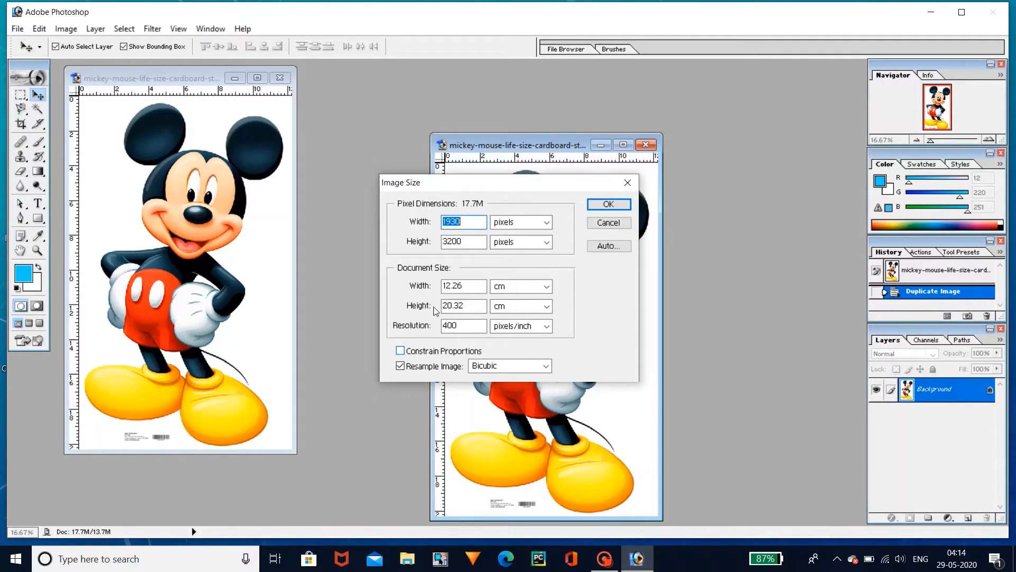
pyautogui.click(405, 352)
pyautogui.click(464, 241)
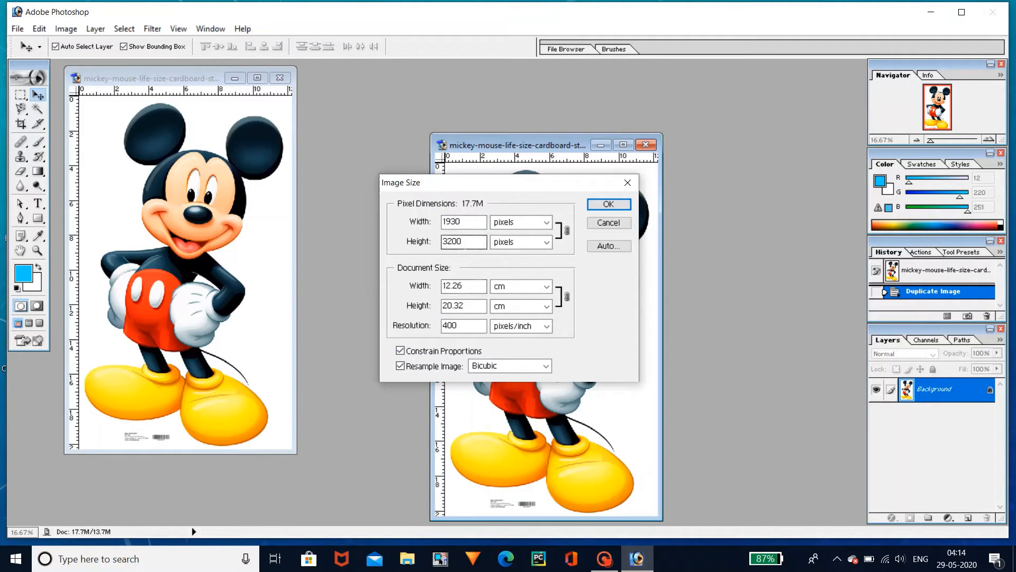
pyautogui.press('BackSpace')
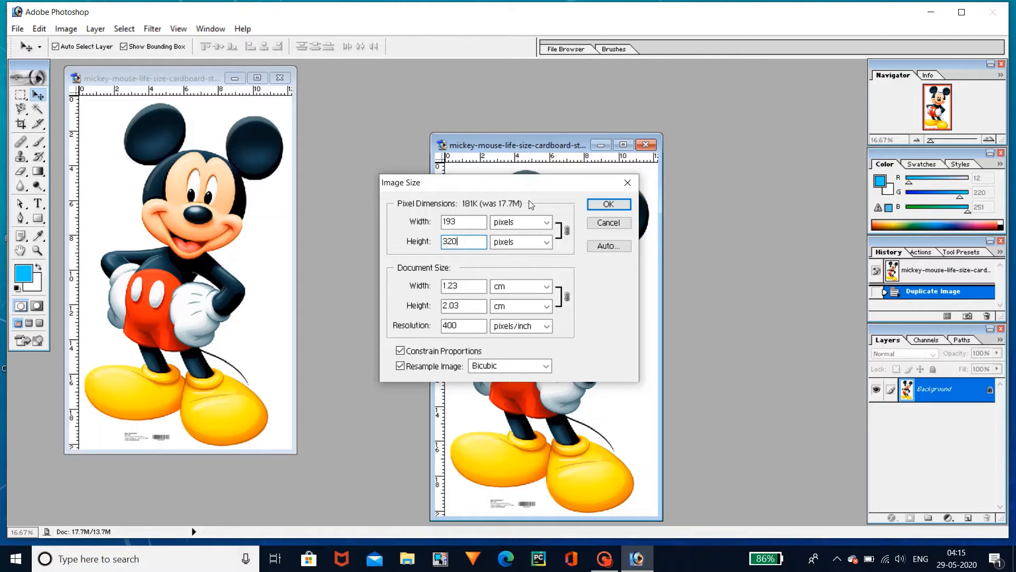
pyautogui.click(595, 205)
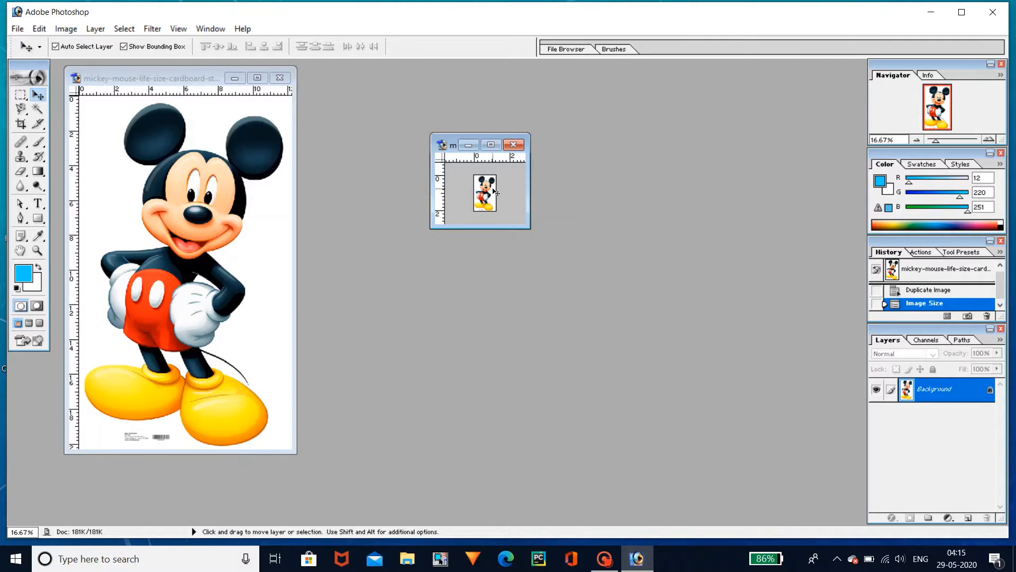
# Enlarge the shrunken copy to a width of 1930 pixels with the proportions still constrained.
pyautogui.hotkey('ctrl', '+')
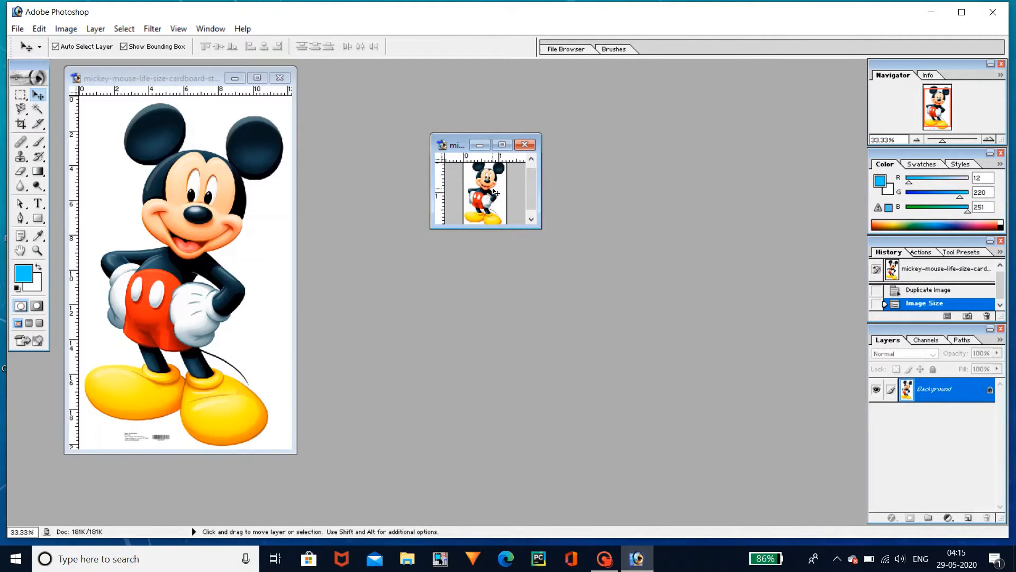
pyautogui.rightClick(456, 148)
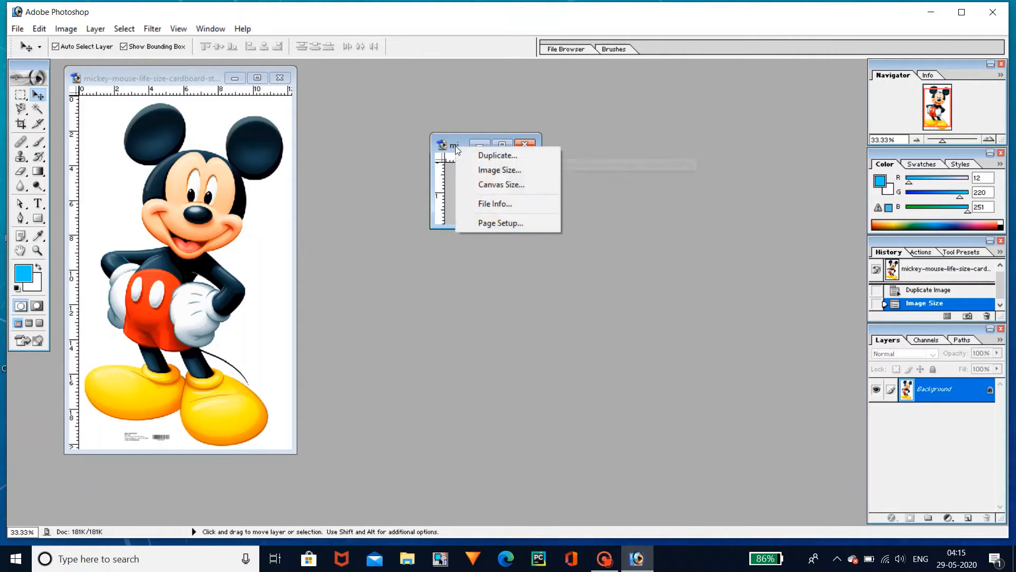
pyautogui.click(475, 171)
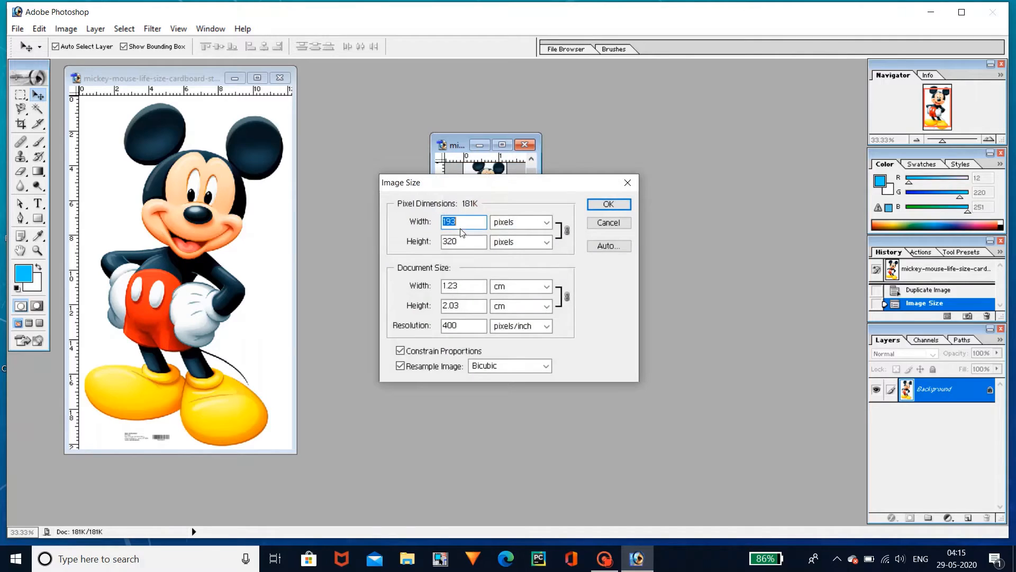
pyautogui.click(464, 220)
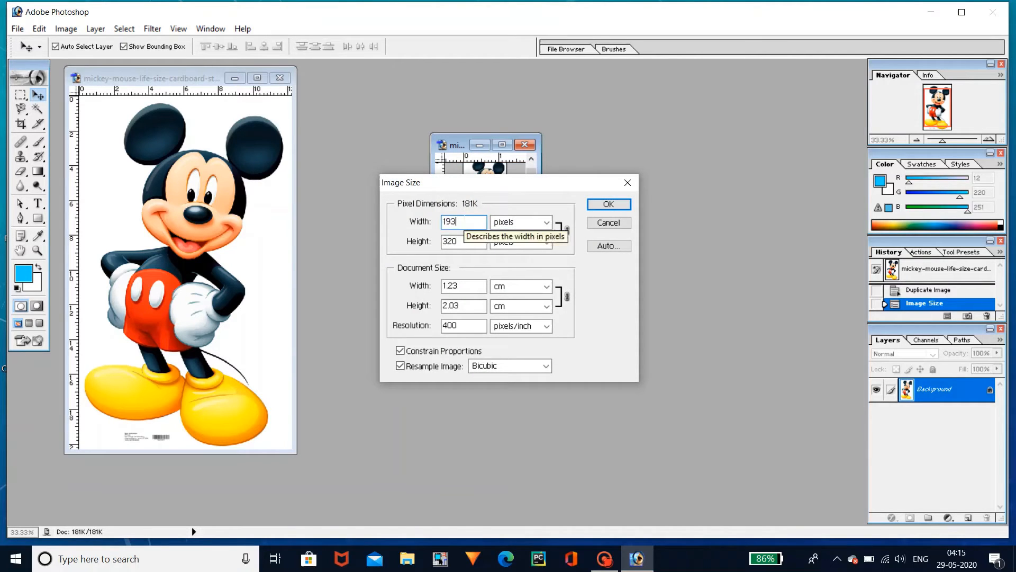
pyautogui.write('0')
pyautogui.press('Return')
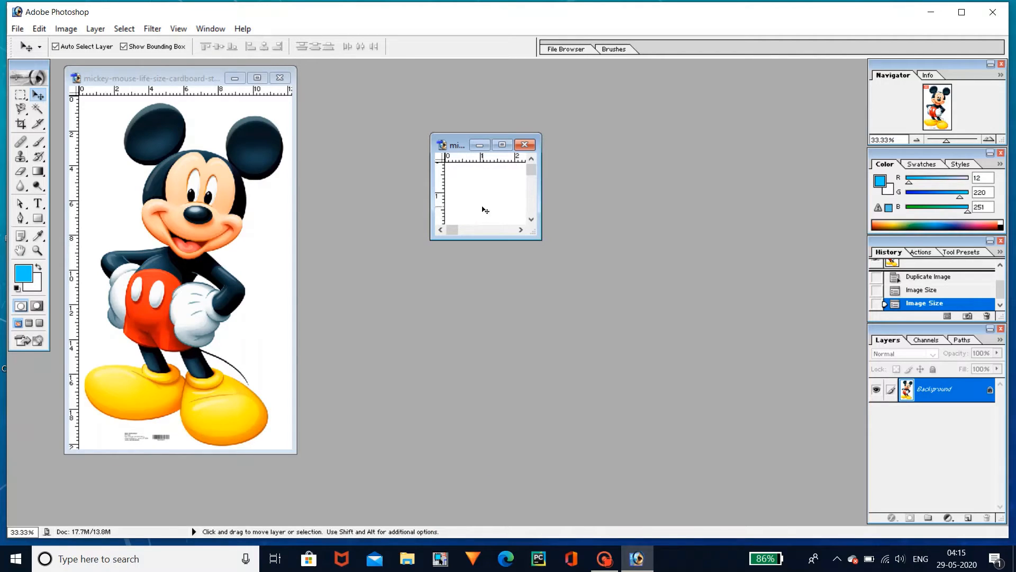
# Examine the enlarged copy at 3% zoom and check its pixel dimensions in the Image Size settings.
pyautogui.hotkey('ctrl', '-')
pyautogui.hotkey('ctrl', '-')
pyautogui.hotkey('ctrl', '-')
pyautogui.hotkey('ctrl', '-')
pyautogui.hotkey('ctrl', '-')
pyautogui.hotkey('ctrl', '-')
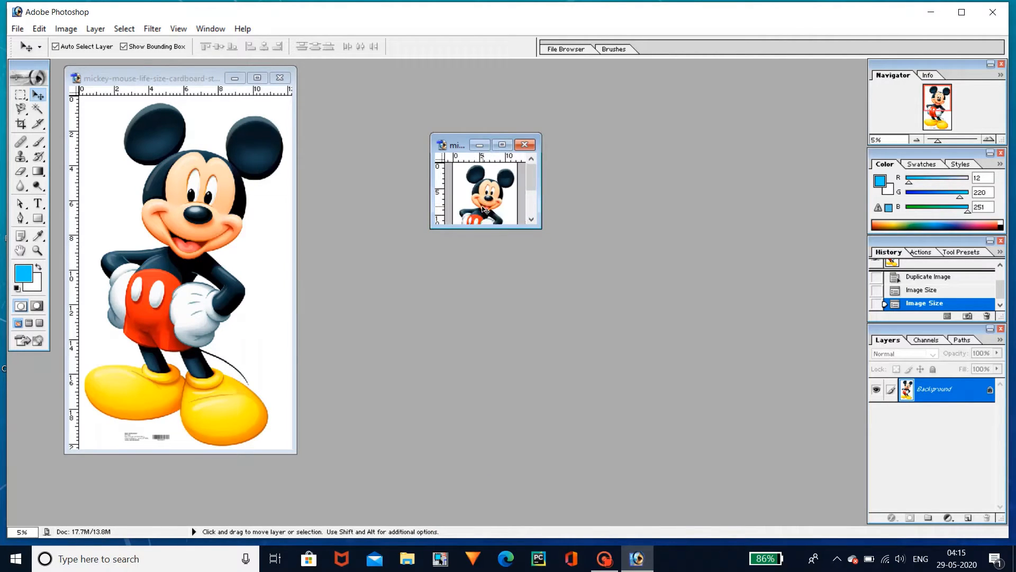
pyautogui.hotkey('ctrl', '-')
pyautogui.hotkey('ctrl', '-')
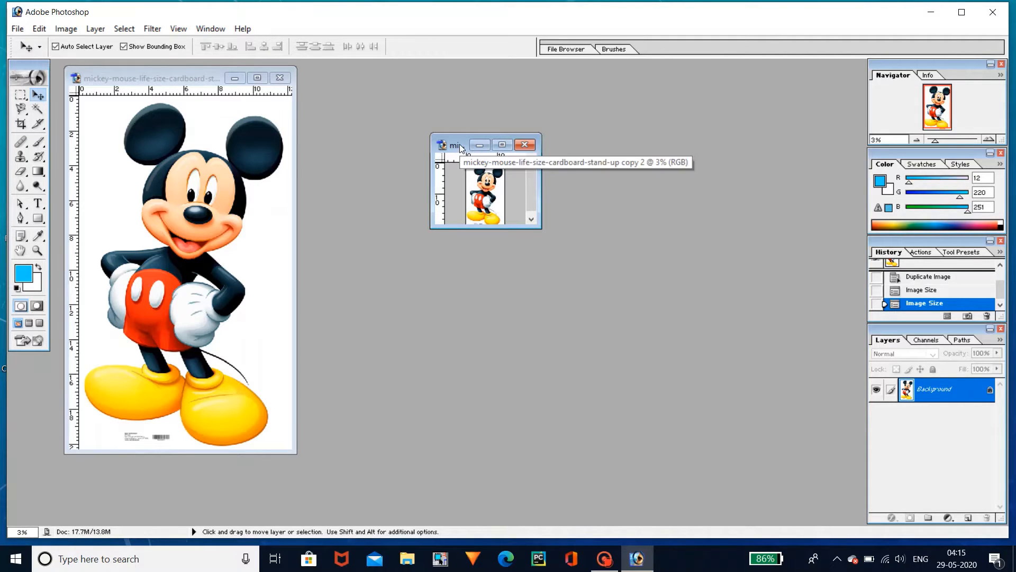
pyautogui.rightClick(460, 148)
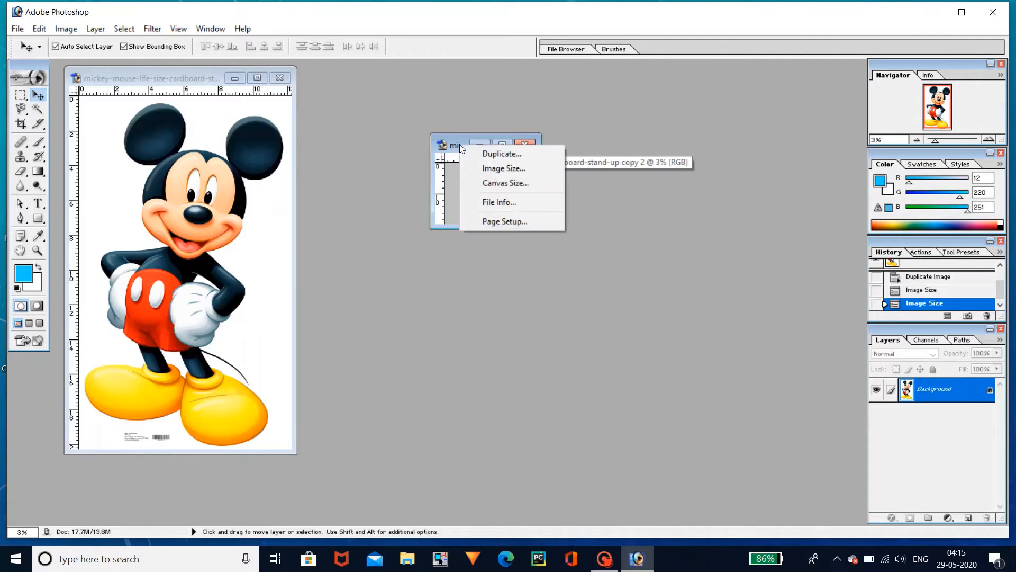
pyautogui.click(484, 169)
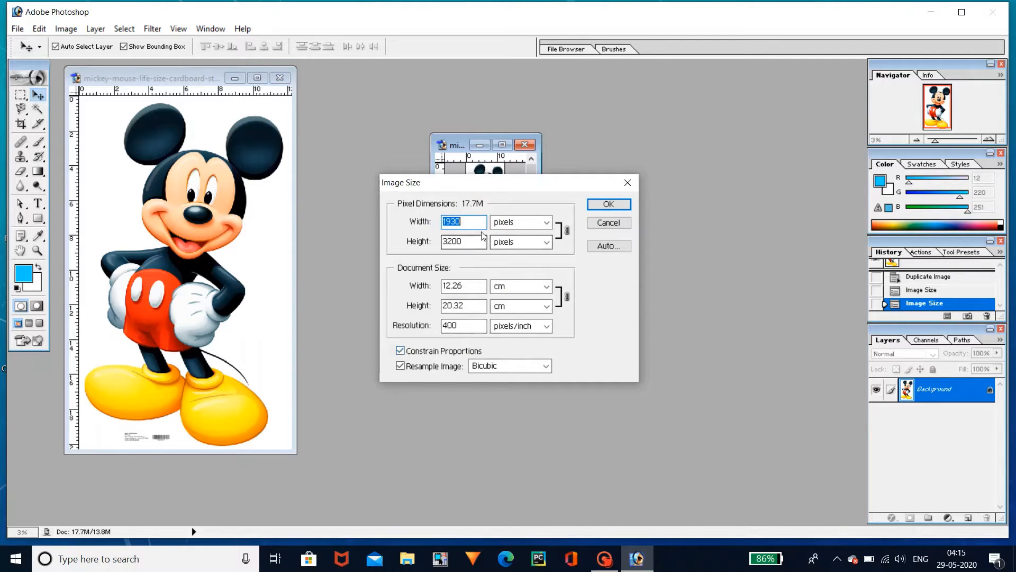
pyautogui.click(604, 208)
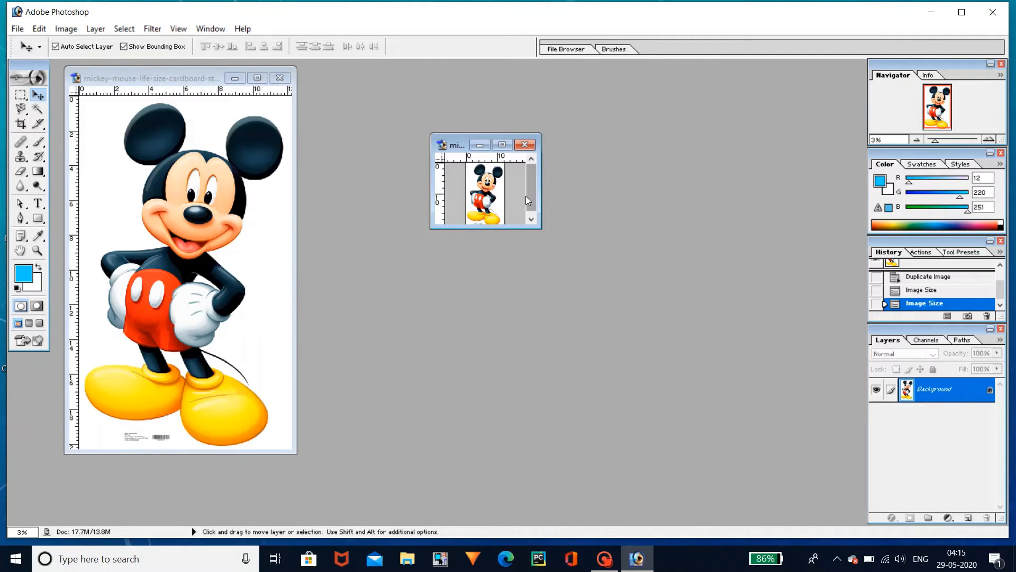
# Undo both image size changes on the copy, stepping back to its duplicated state.
pyautogui.hotkey('ctrl', 'z')
pyautogui.hotkey('ctrl', 'z')
pyautogui.hotkey('ctrl', 'z')
pyautogui.hotkey('ctrl', 'z')
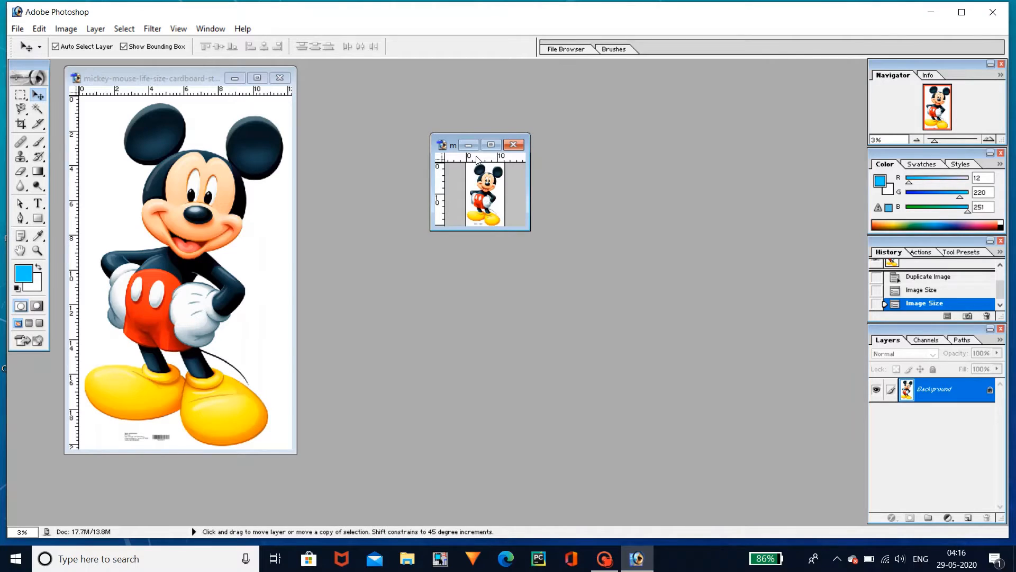
pyautogui.hotkey('ctrl', 'alt', 'z')
pyautogui.hotkey('ctrl', 'alt', 'z')
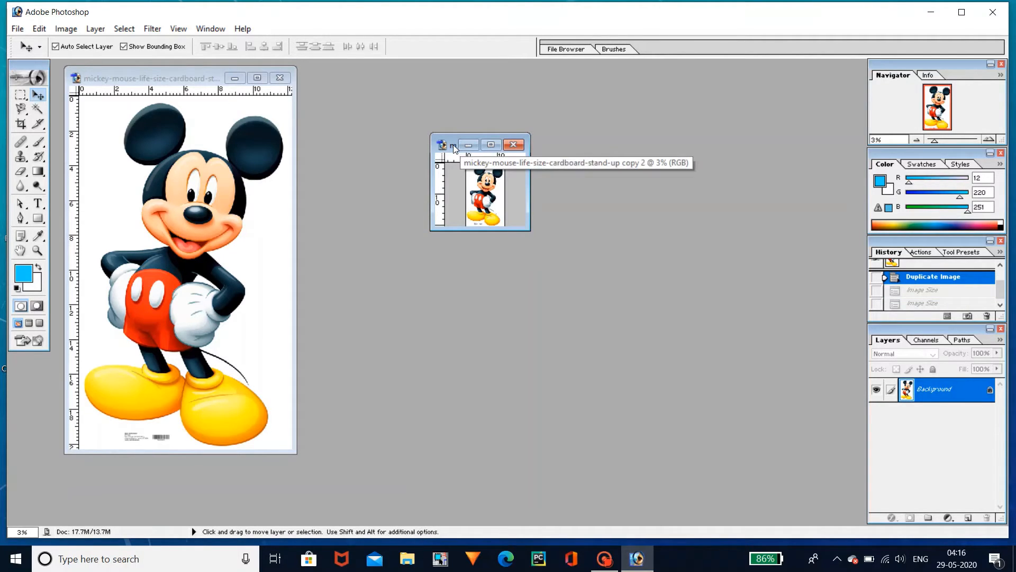
# Close the duplicate image without saving it.
pyautogui.rightClick(453, 145)
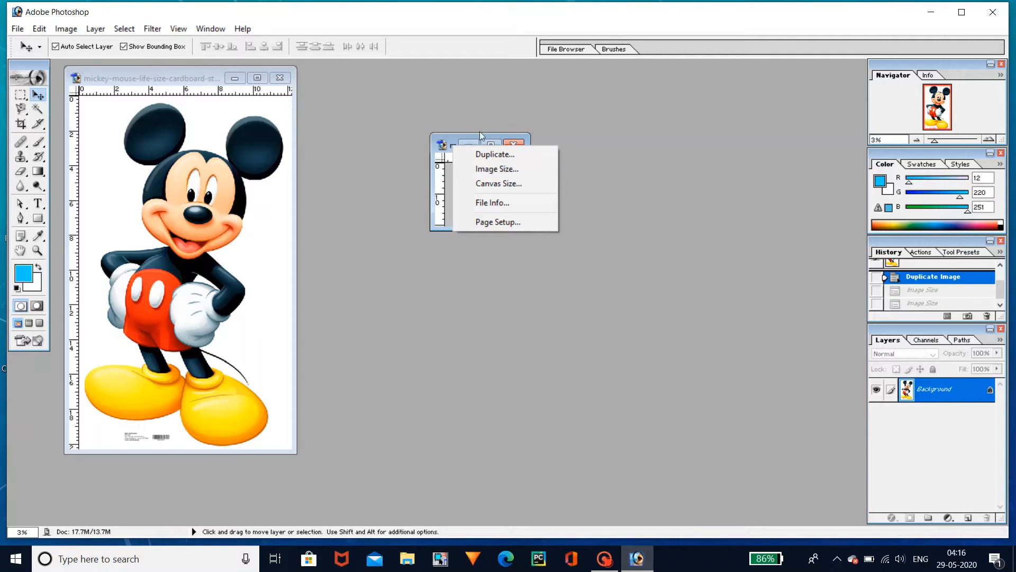
pyautogui.click(442, 145)
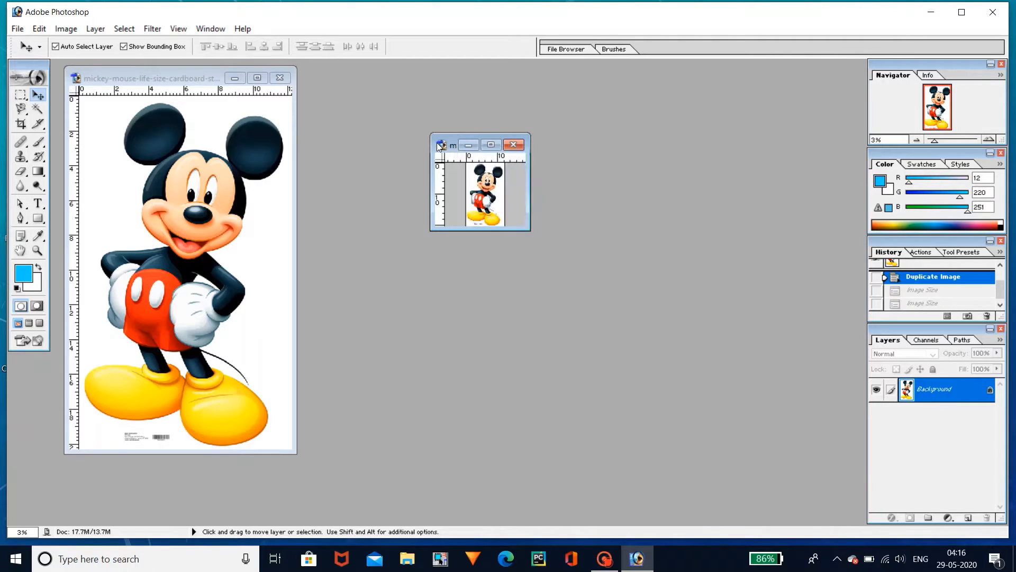
pyautogui.click(181, 69)
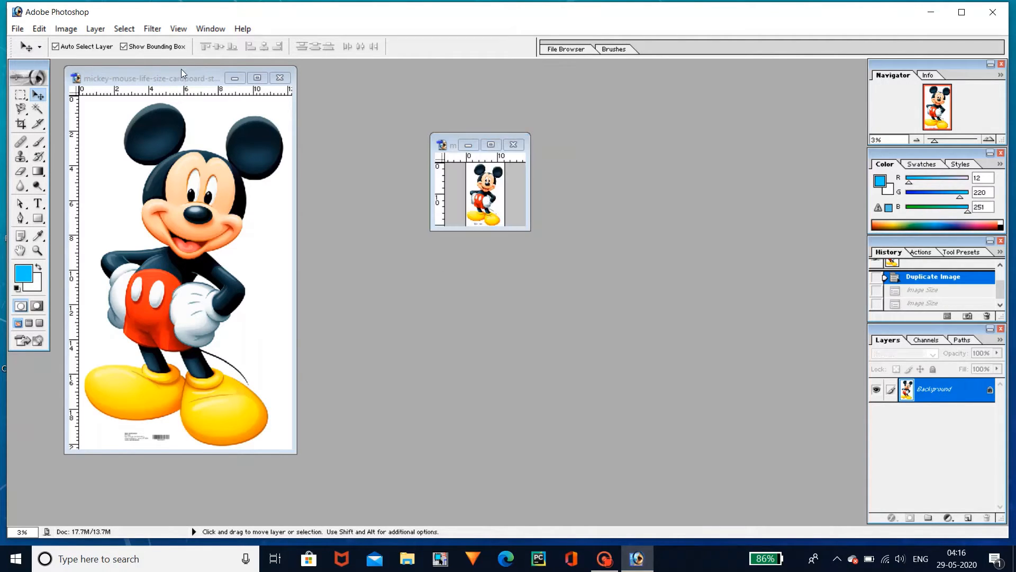
pyautogui.click(507, 141)
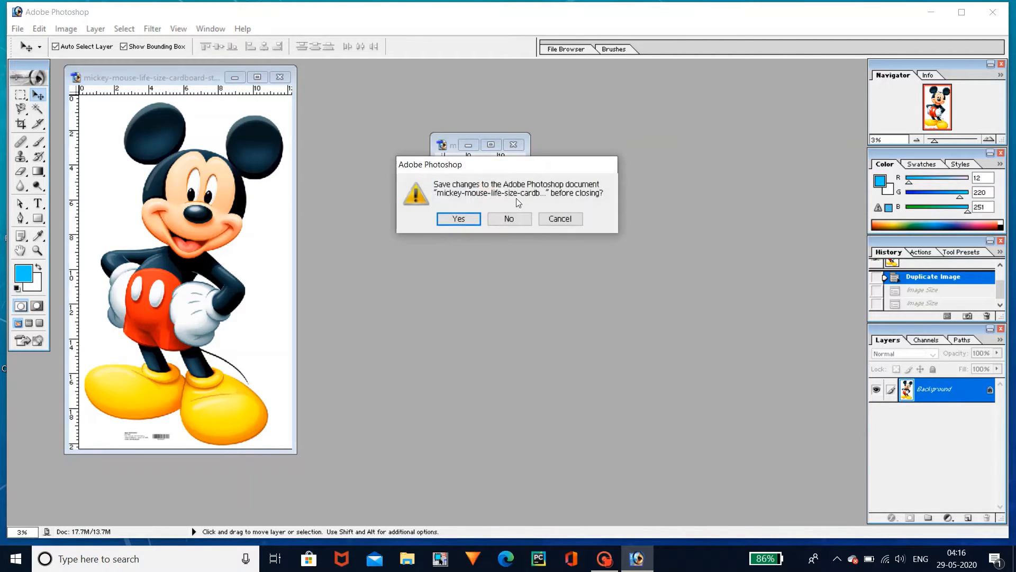
pyautogui.click(516, 219)
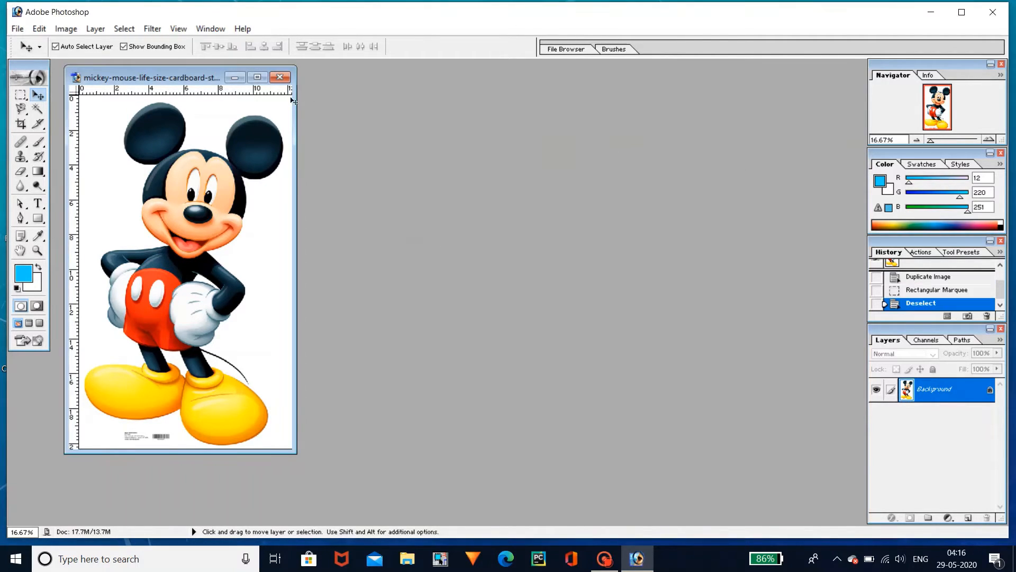
# Duplicate the Mickey Mouse image again under the suggested name and place the new copy beside it.
pyautogui.rightClick(197, 85)
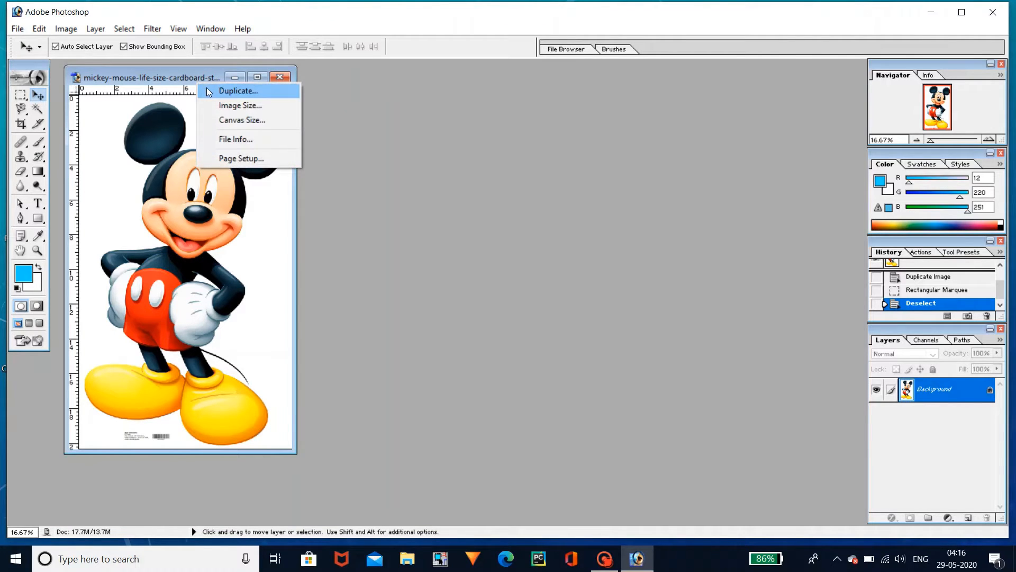
pyautogui.click(206, 87)
pyautogui.press('Return')
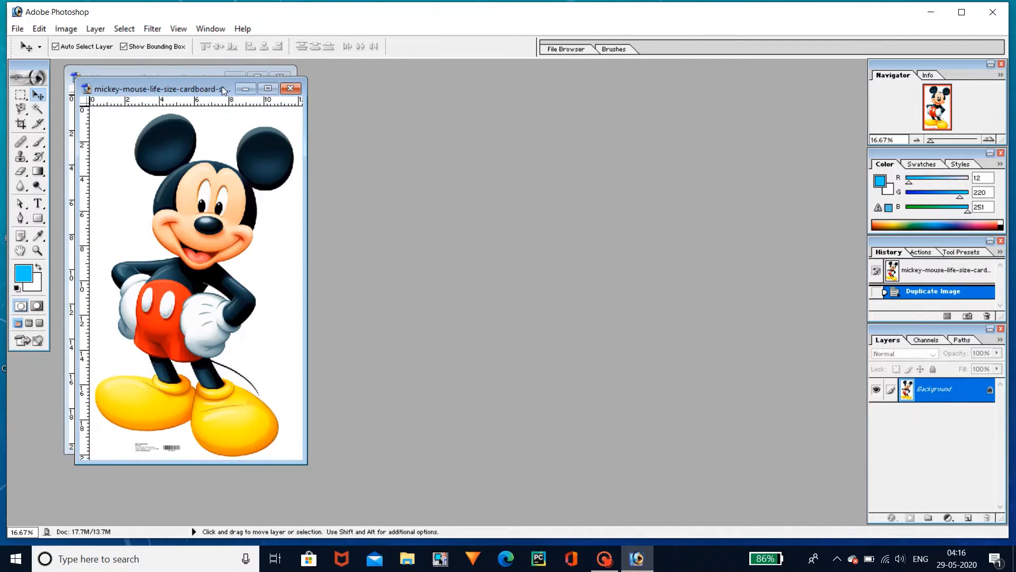
pyautogui.moveTo(221, 86); pyautogui.dragTo(618, 96)
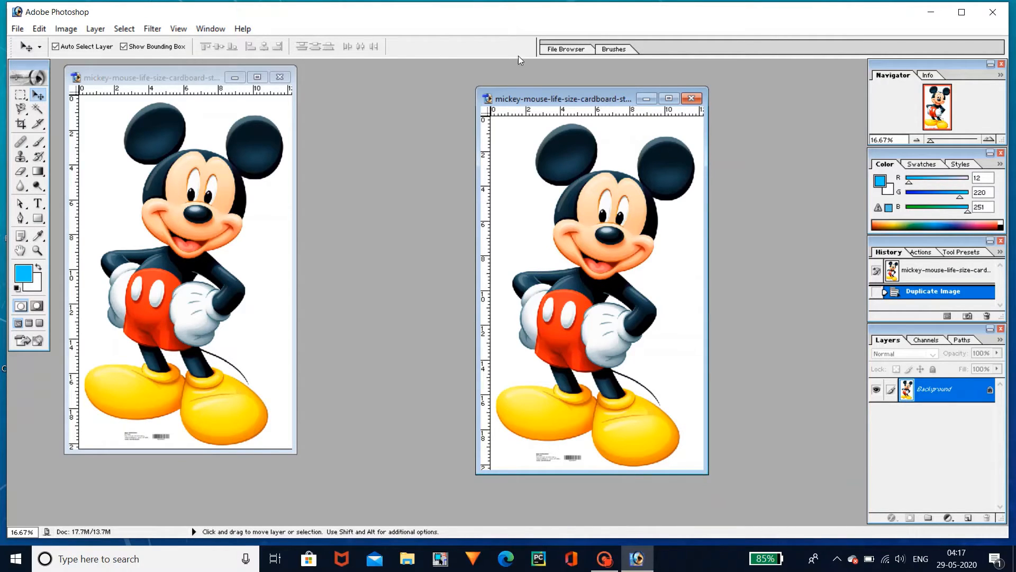
# Show the Character panel and make the original Mickey Mouse image the active document.
pyautogui.click(215, 31)
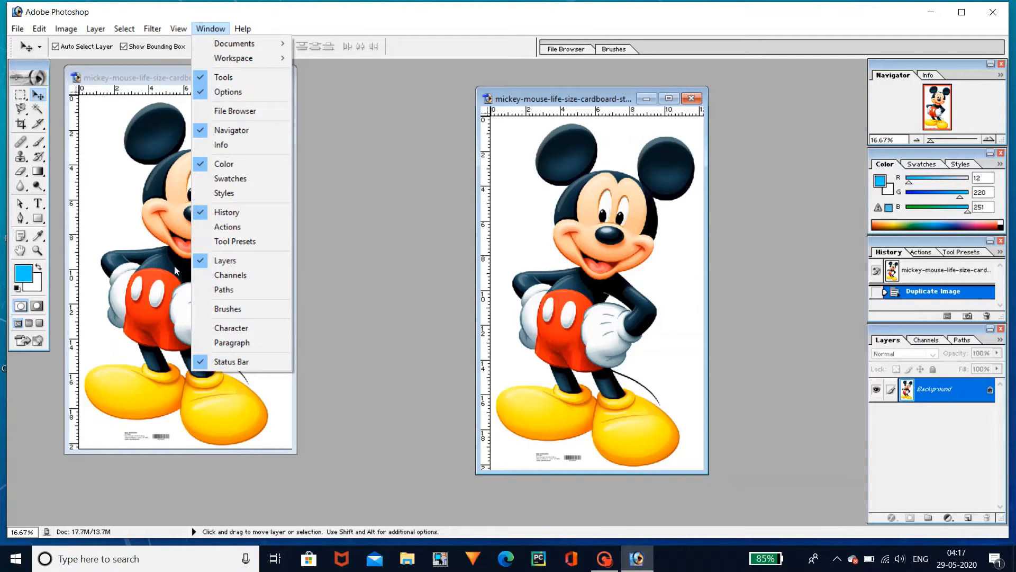
pyautogui.click(205, 326)
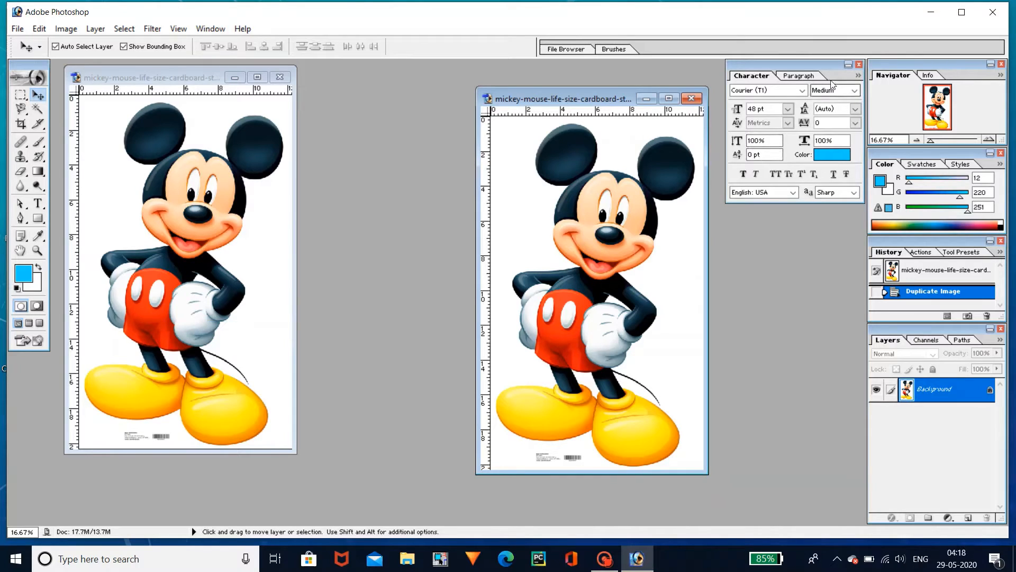
pyautogui.click(291, 78)
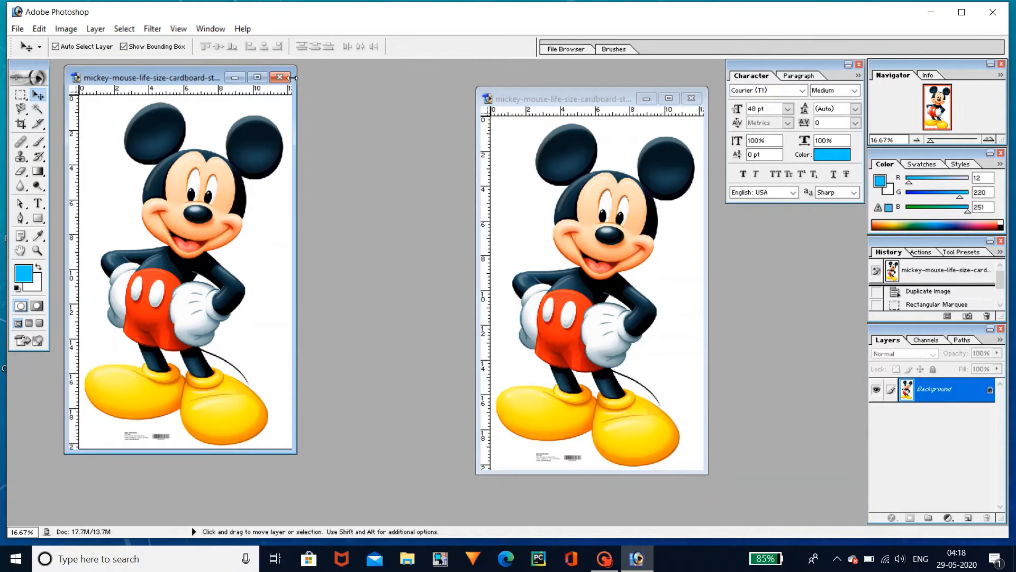
# Hide the status bar and show it again.
pyautogui.click(221, 30)
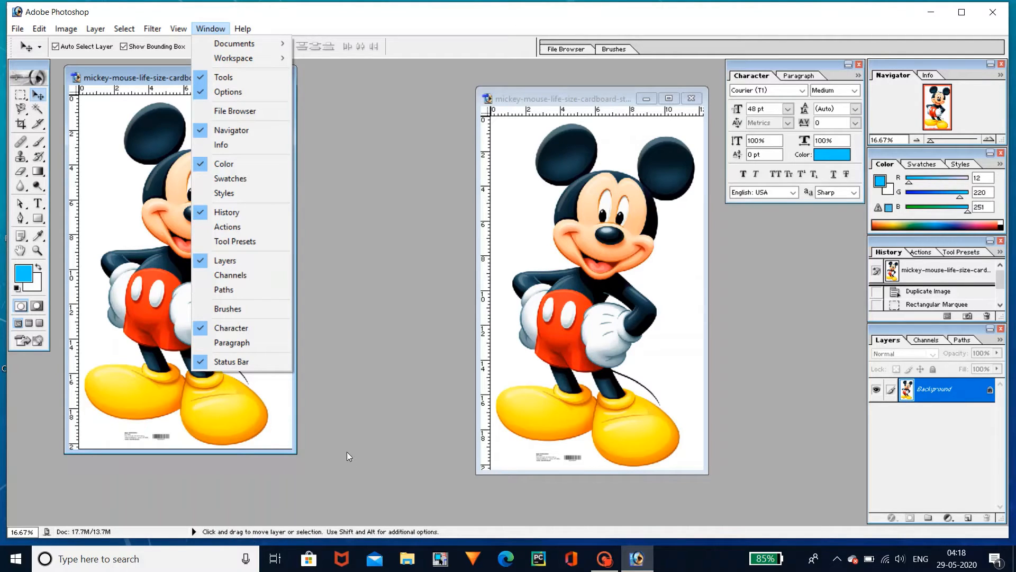
pyautogui.click(200, 362)
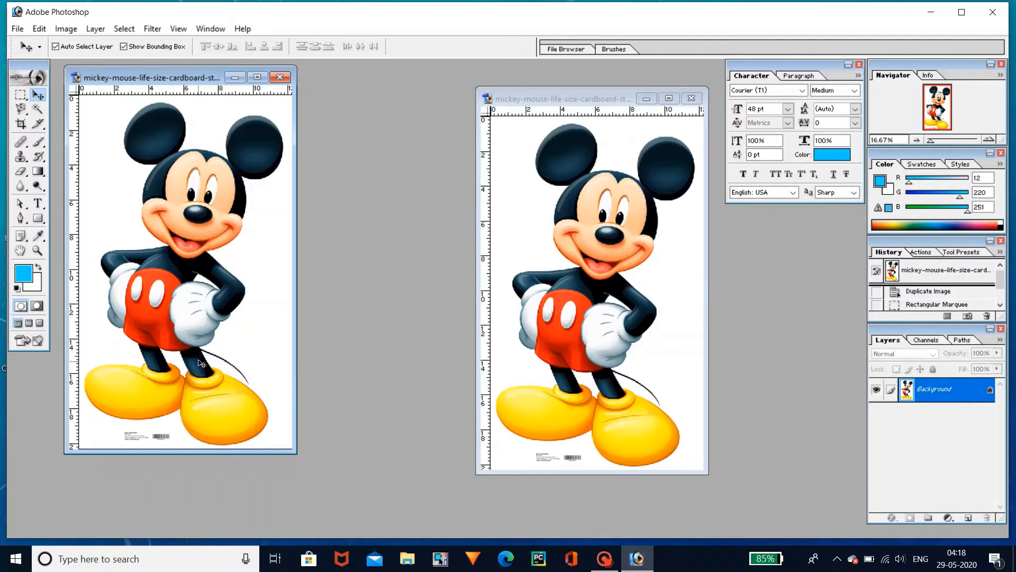
pyautogui.click(221, 28)
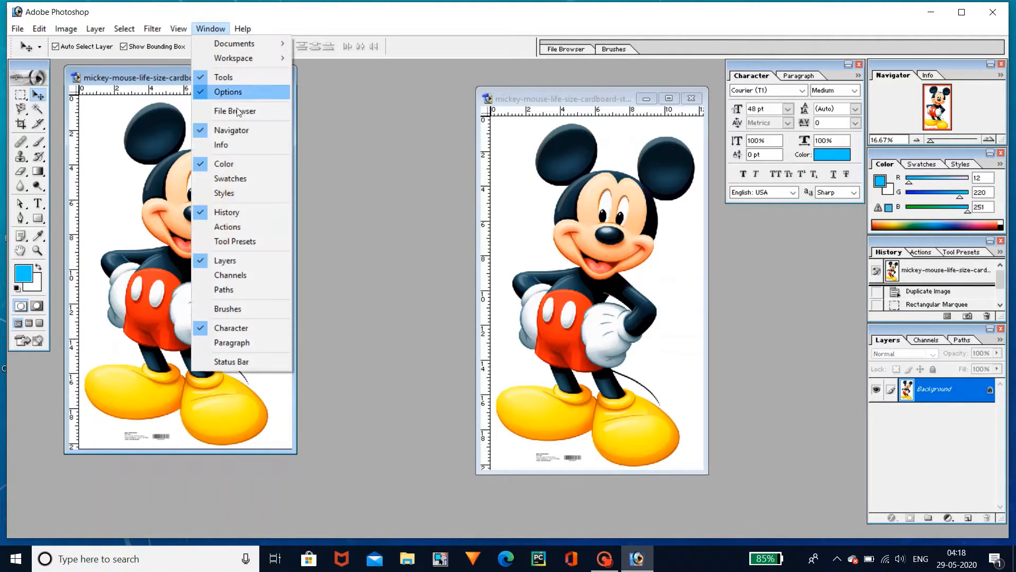
pyautogui.click(200, 360)
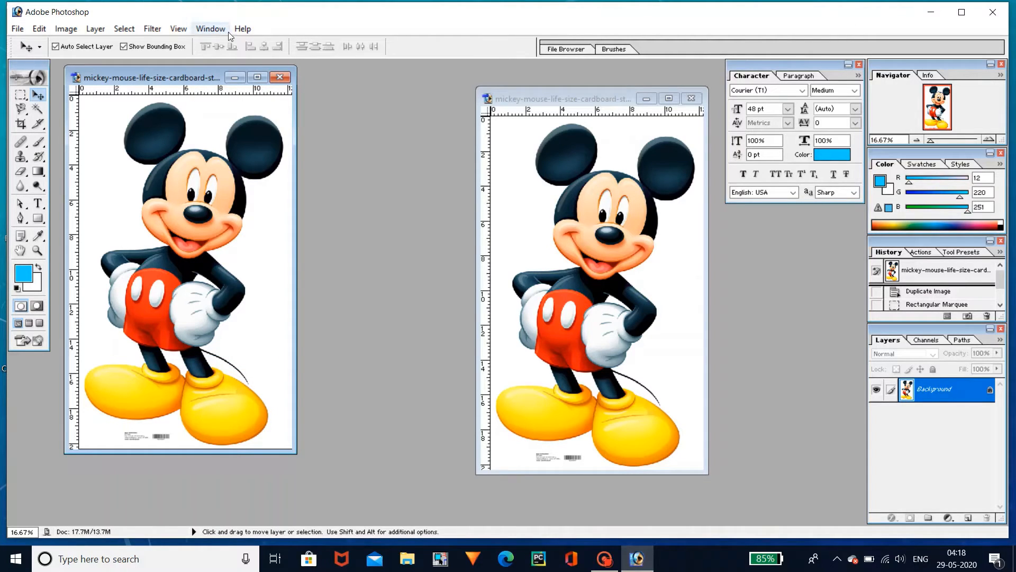
# Hide the Character panel and bring it back.
pyautogui.click(212, 29)
pyautogui.click(199, 325)
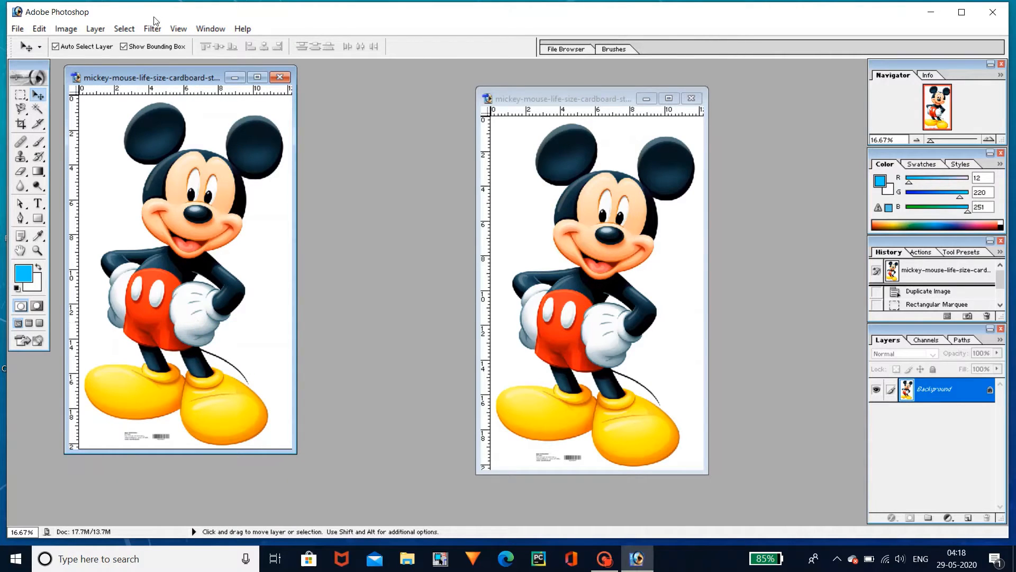
pyautogui.click(210, 29)
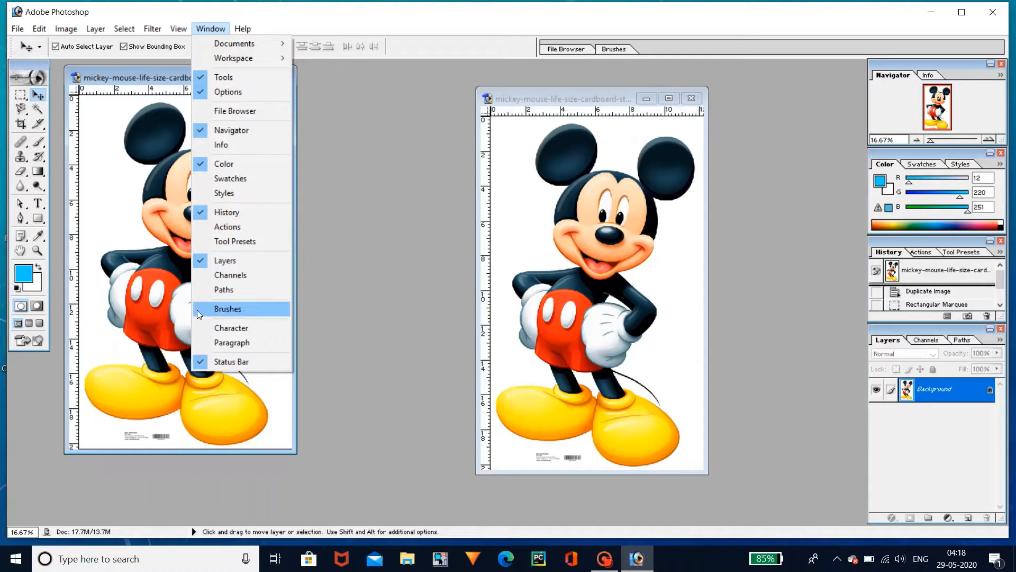
pyautogui.click(200, 331)
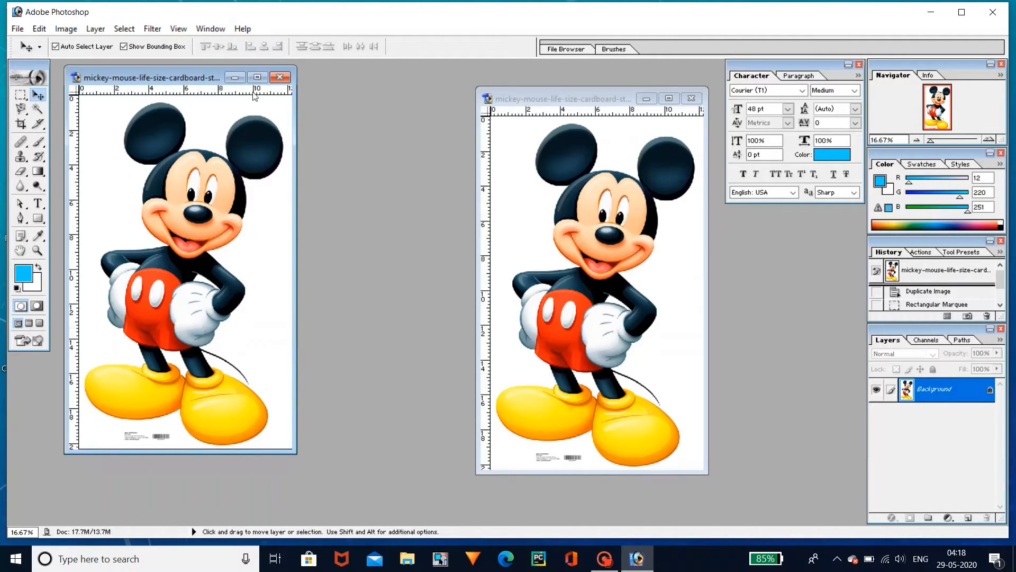
# Hide the Tools palette and restore it to the workspace.
pyautogui.click(221, 30)
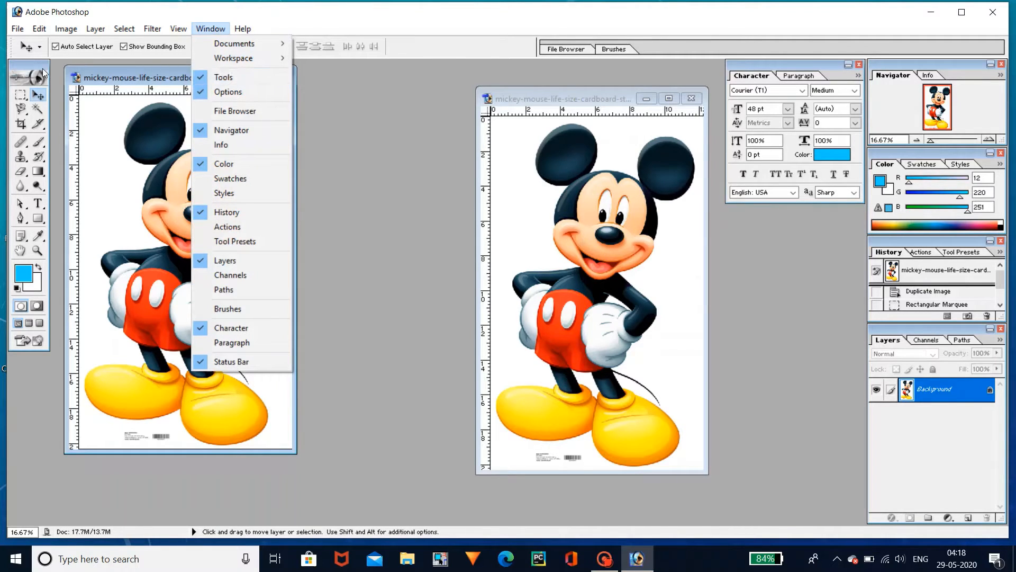
pyautogui.moveTo(124, 29)
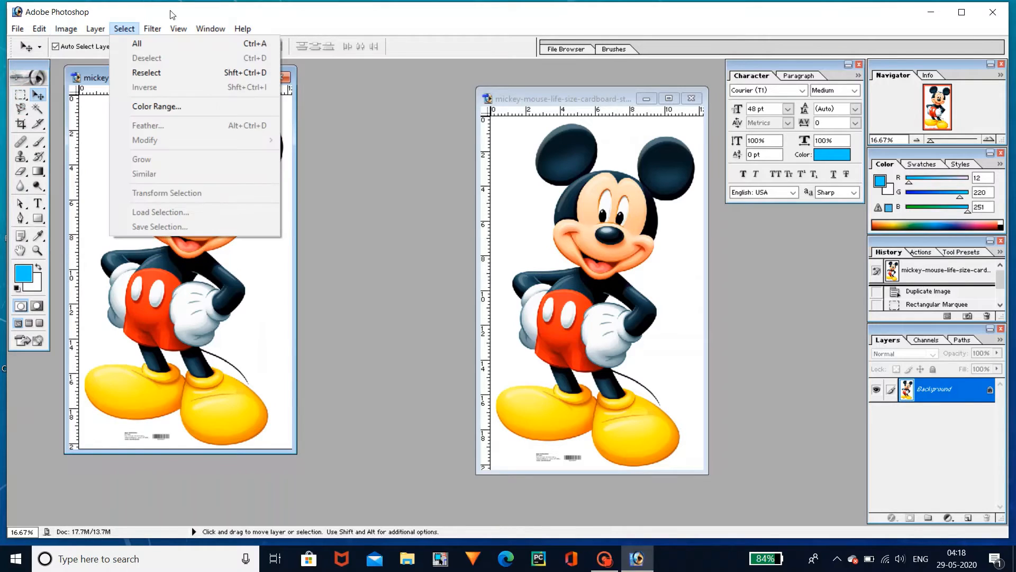
pyautogui.moveTo(211, 28)
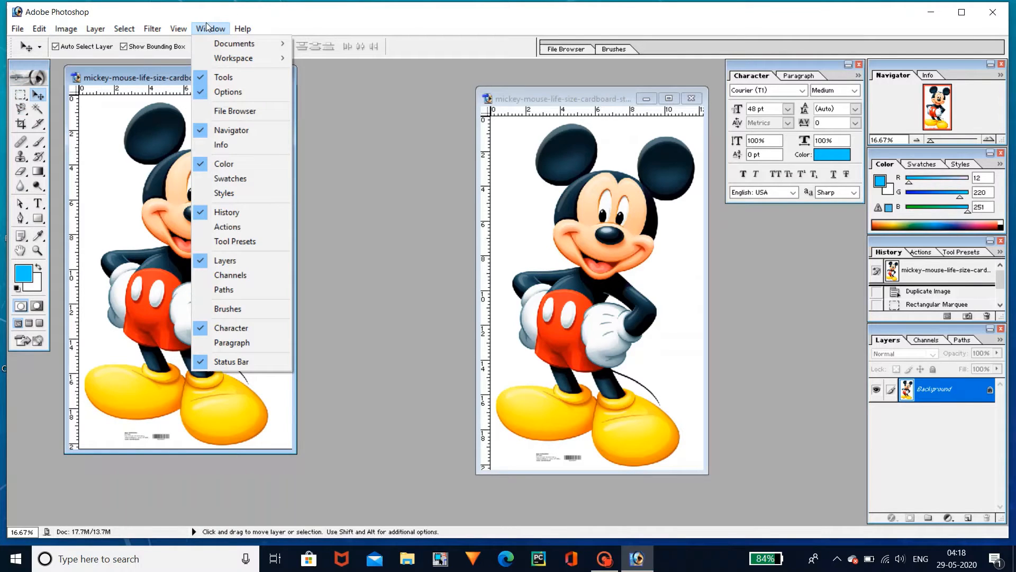
pyautogui.click(202, 76)
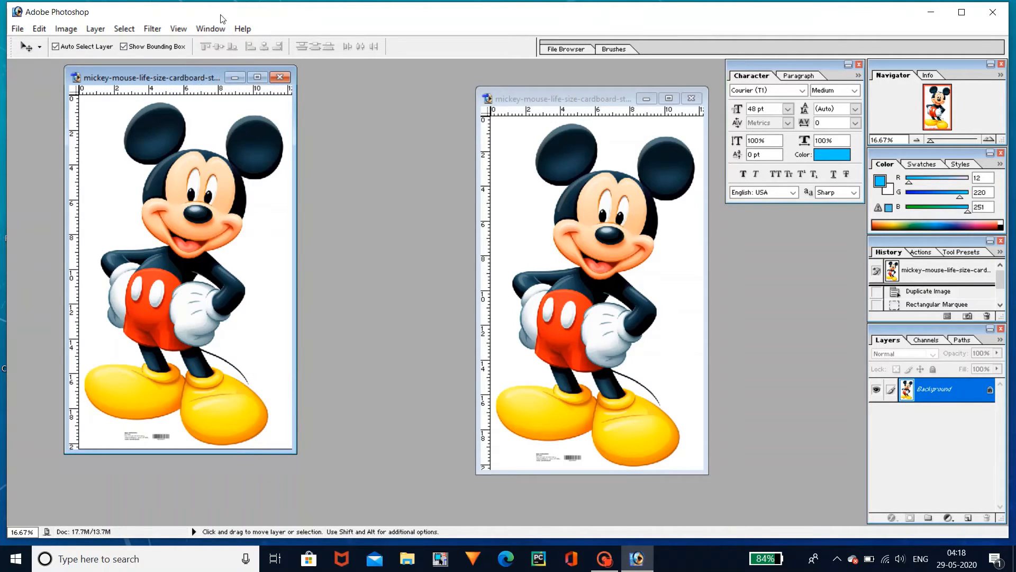
pyautogui.click(220, 29)
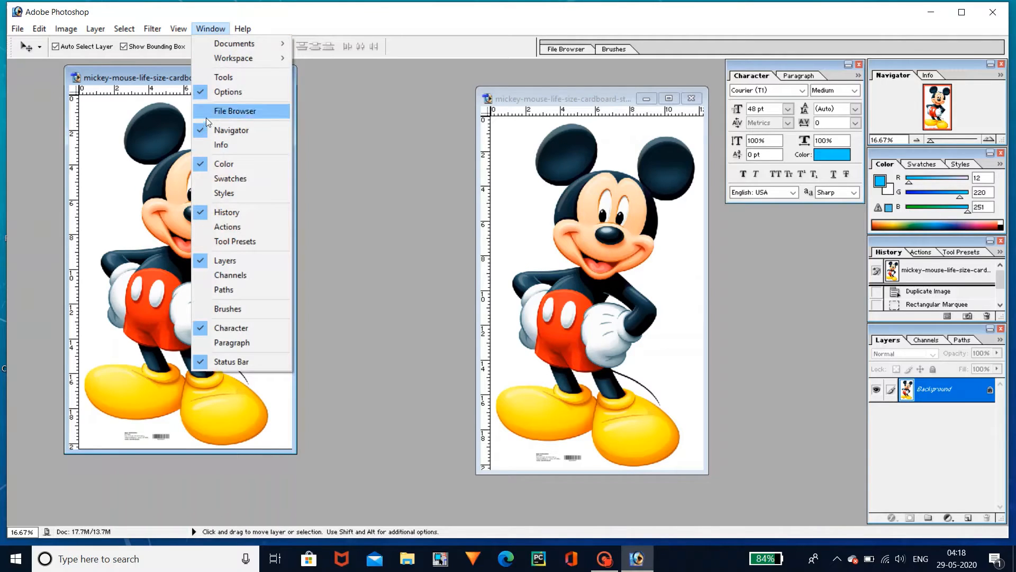
pyautogui.click(206, 78)
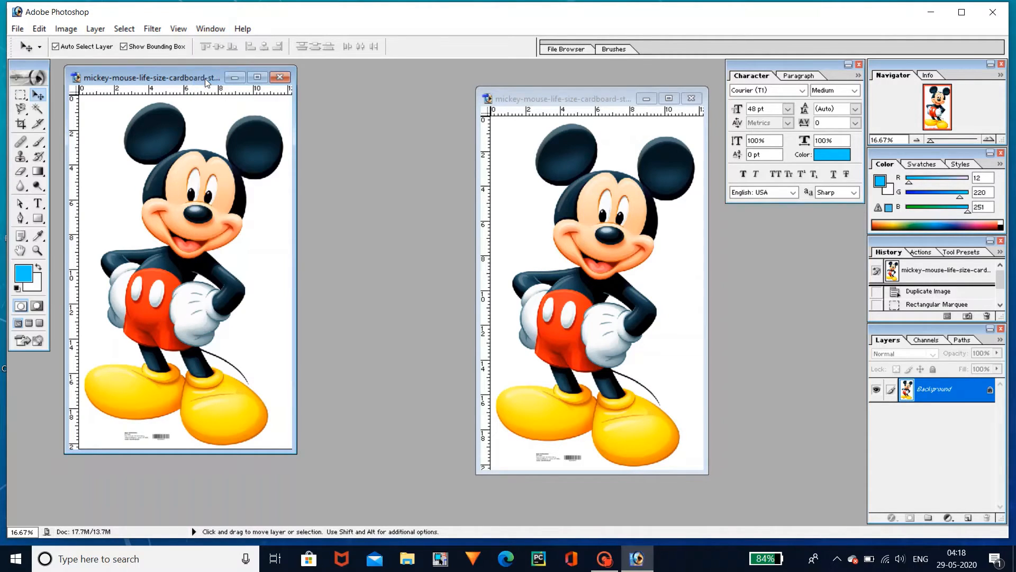
# Hide the Navigator panel and show it again.
pyautogui.click(216, 32)
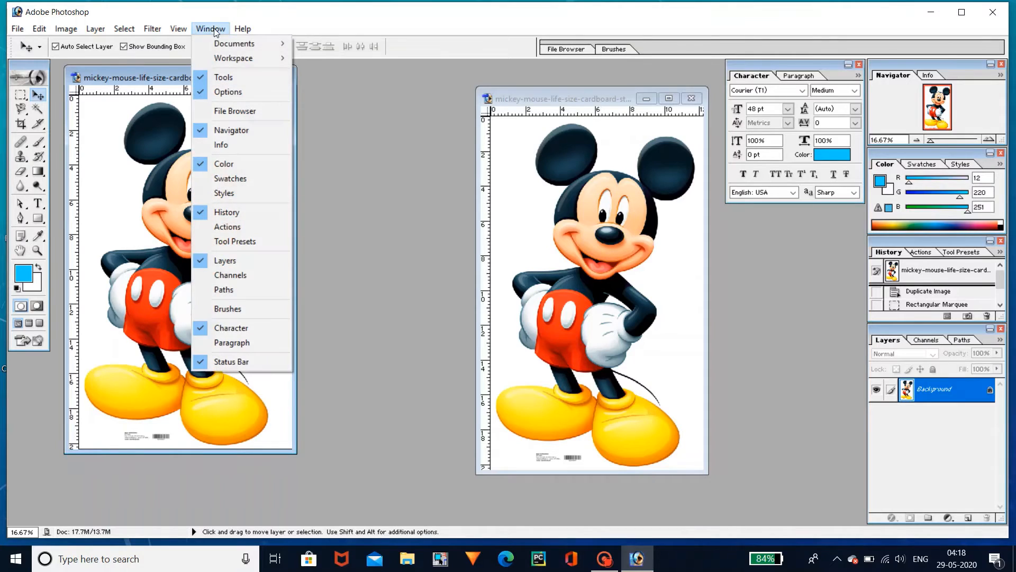
pyautogui.click(204, 130)
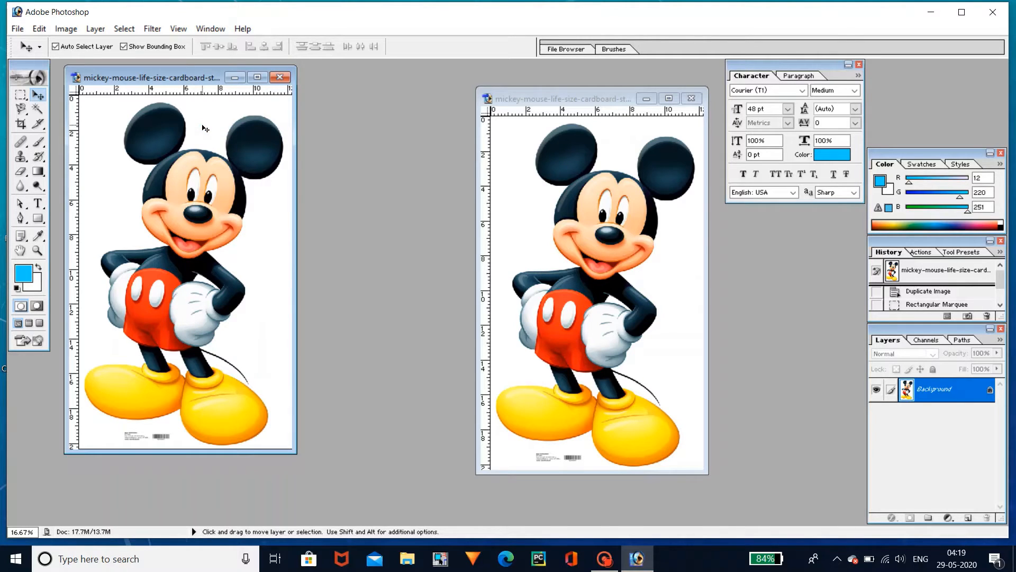
pyautogui.click(217, 29)
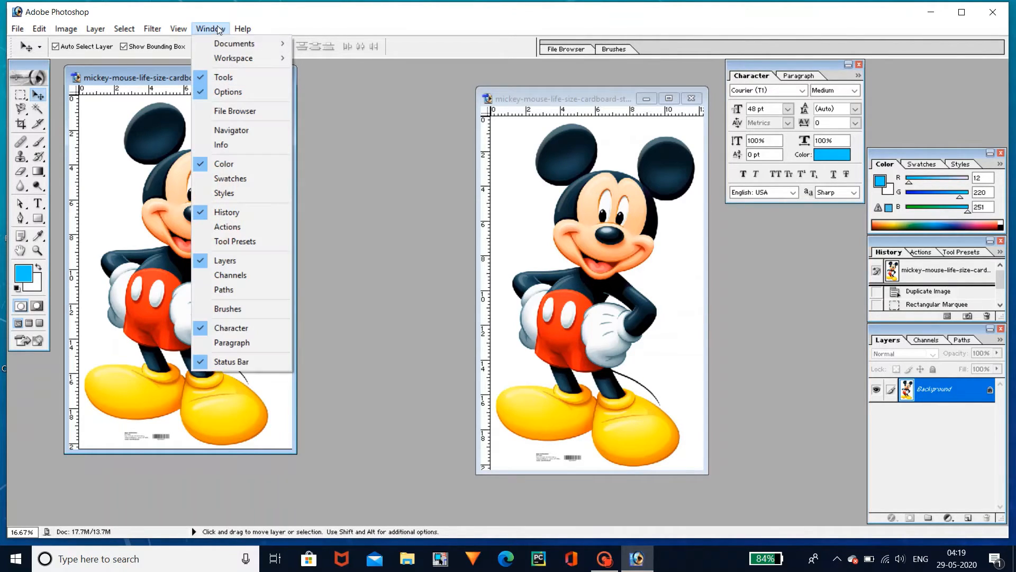
pyautogui.click(204, 129)
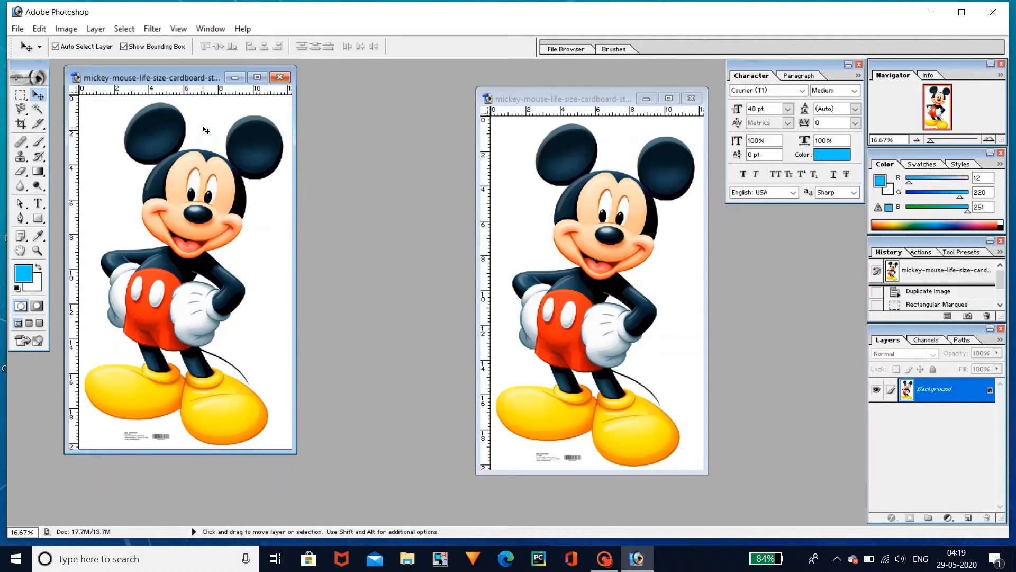
# Hide the History panel and show it again.
pyautogui.click(211, 31)
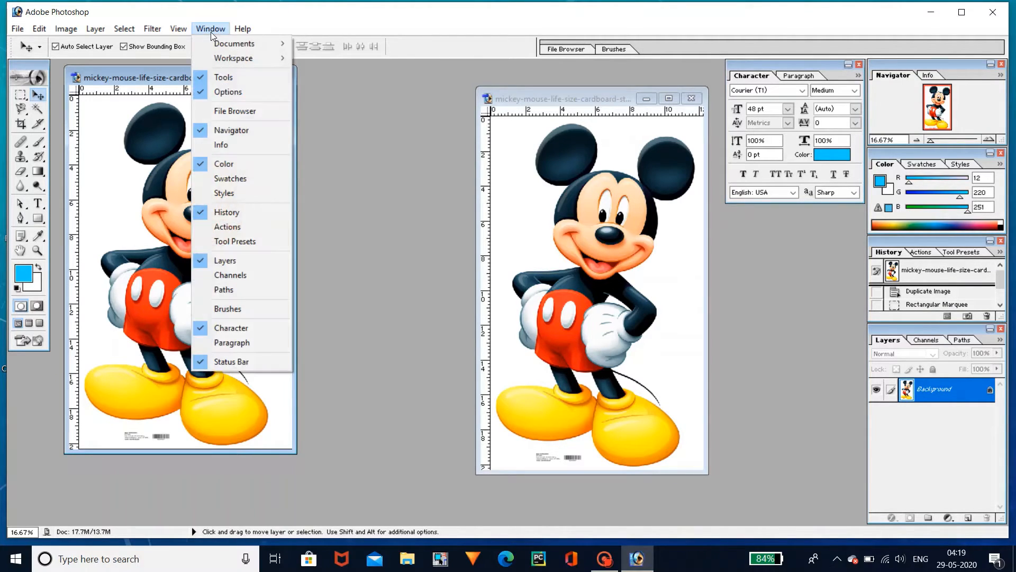
pyautogui.click(197, 211)
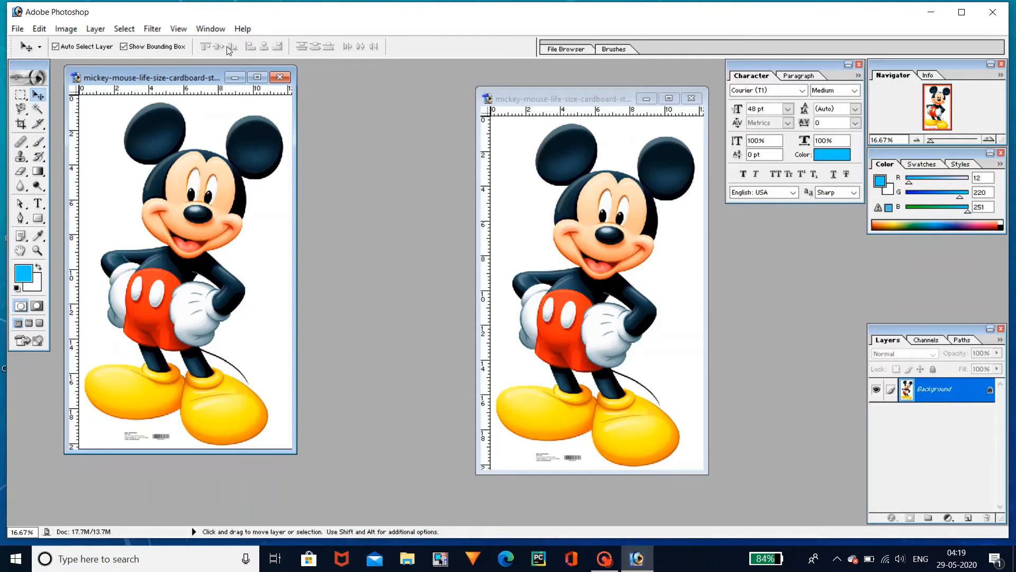
pyautogui.click(210, 30)
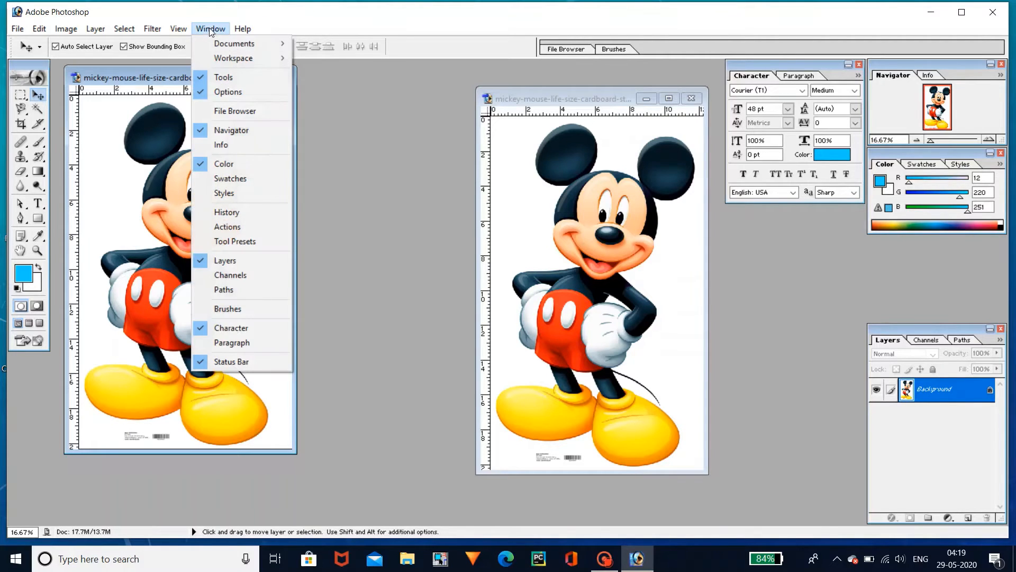
pyautogui.click(201, 215)
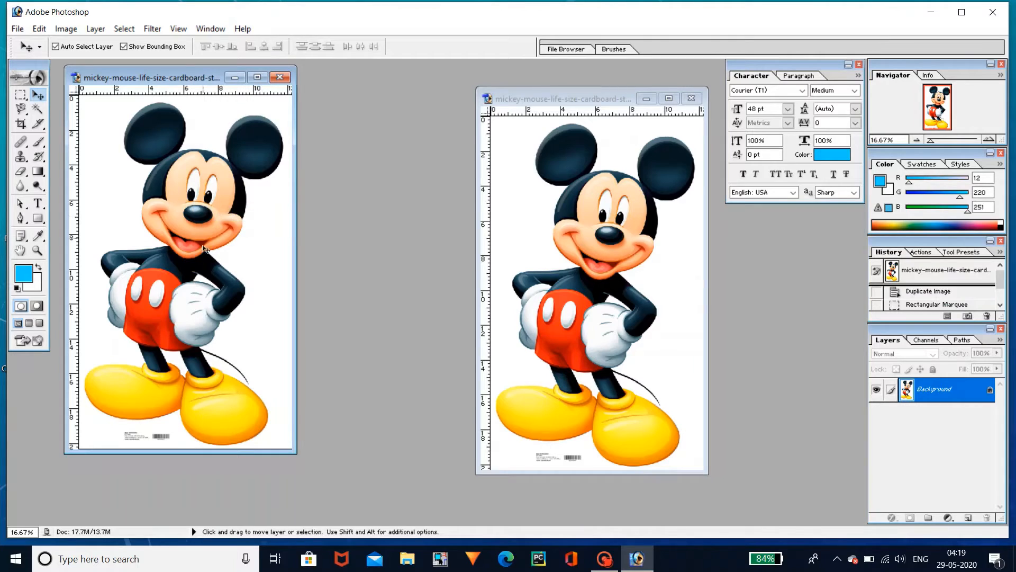
# Hide the Layers panel and show it again.
pyautogui.click(215, 27)
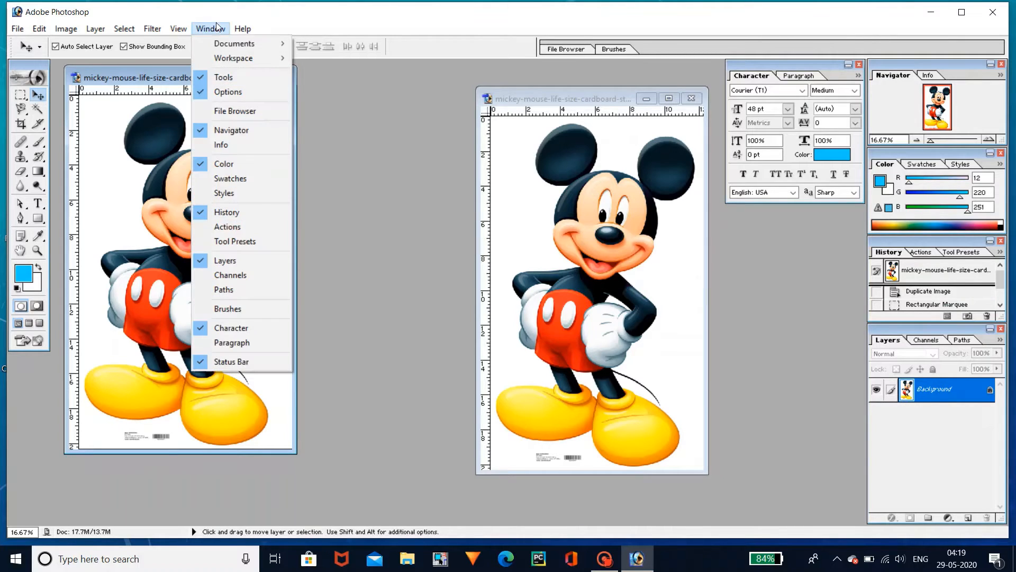
pyautogui.click(202, 259)
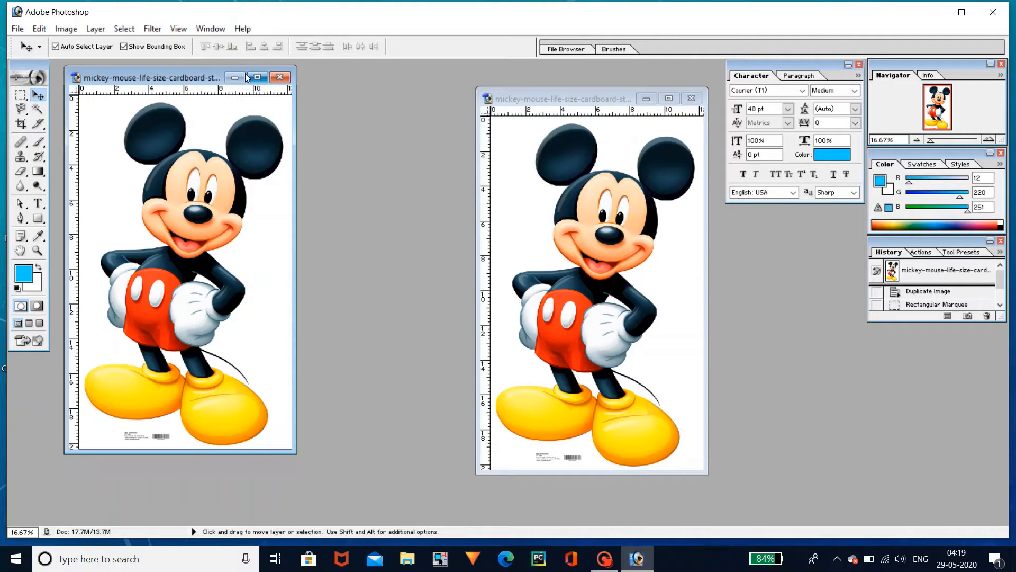
pyautogui.click(215, 32)
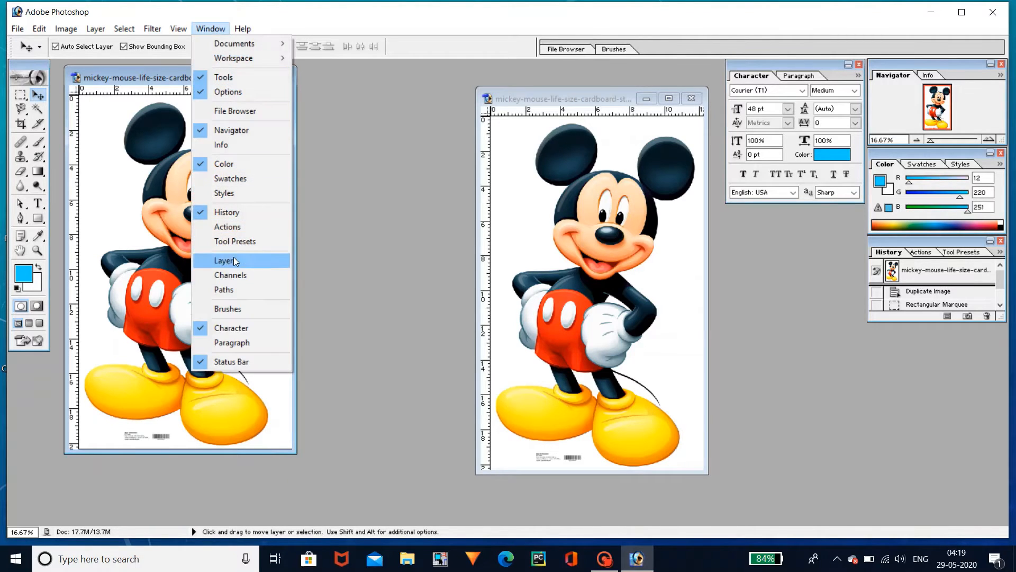
pyautogui.click(198, 255)
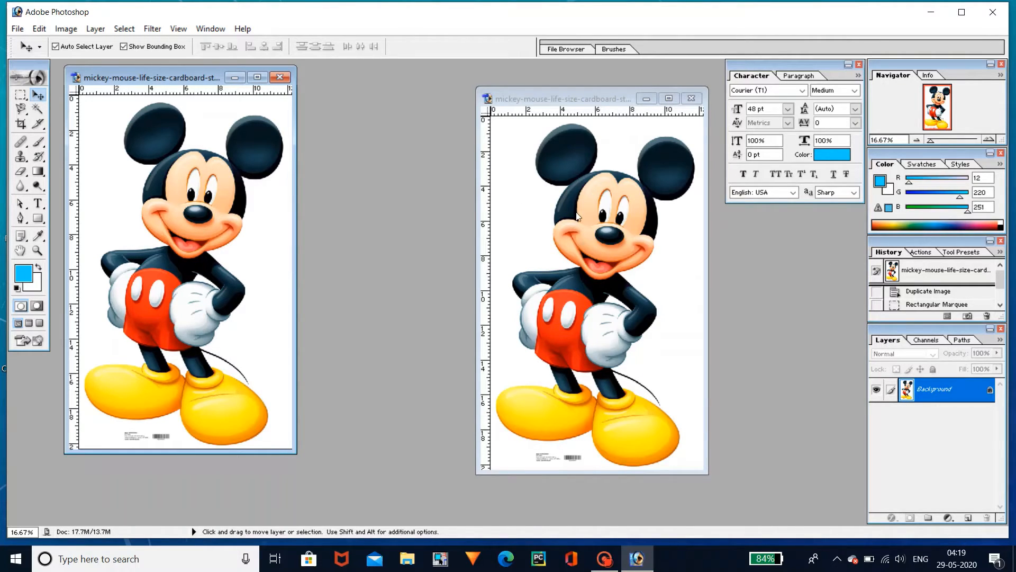
pyautogui.click(95, 28)
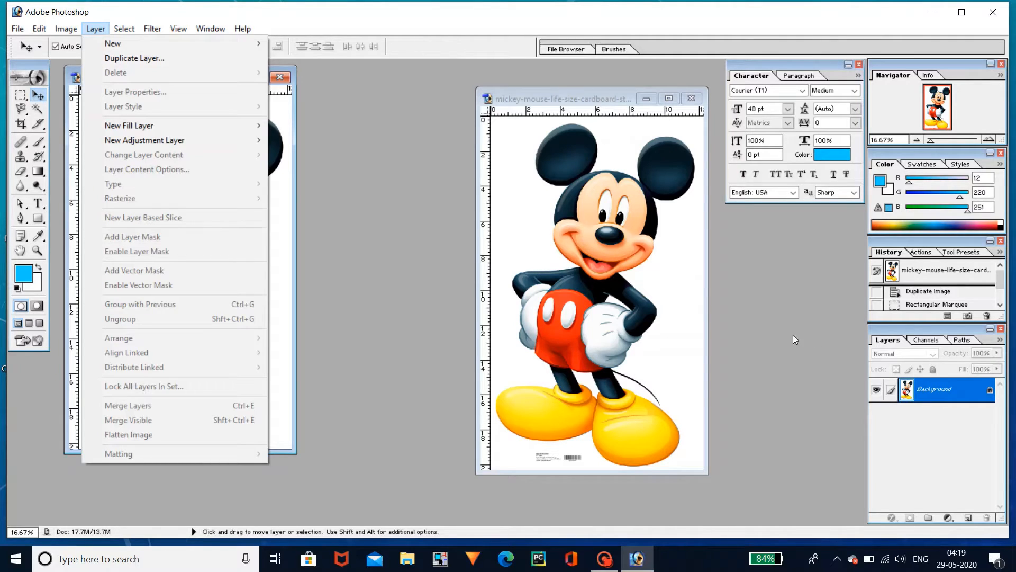
pyautogui.click(830, 341)
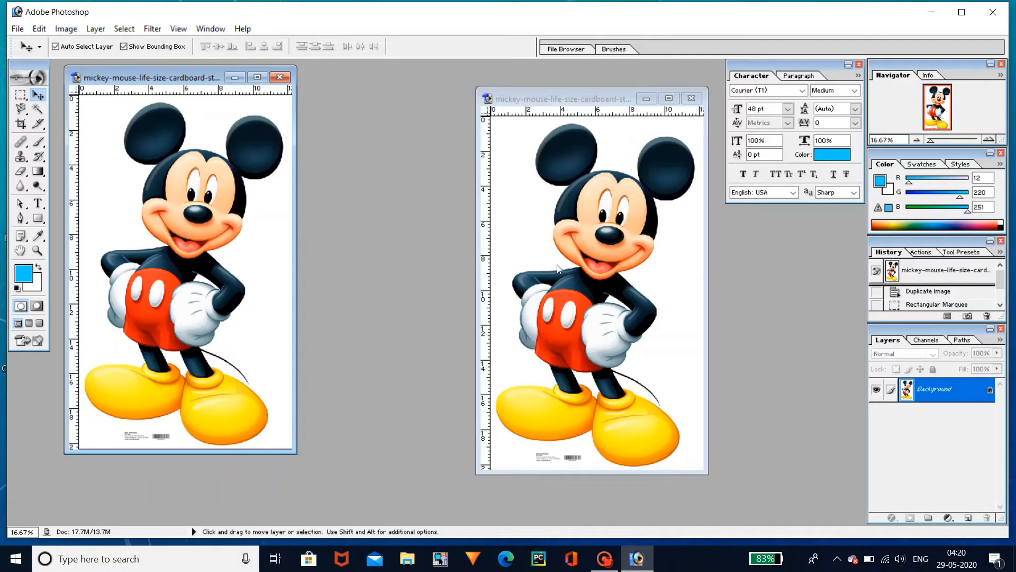
# Zoom the original image in to 300%, recentring the enlarged view on Mickey's face along the way.
pyautogui.hotkey('ctrl', '+')
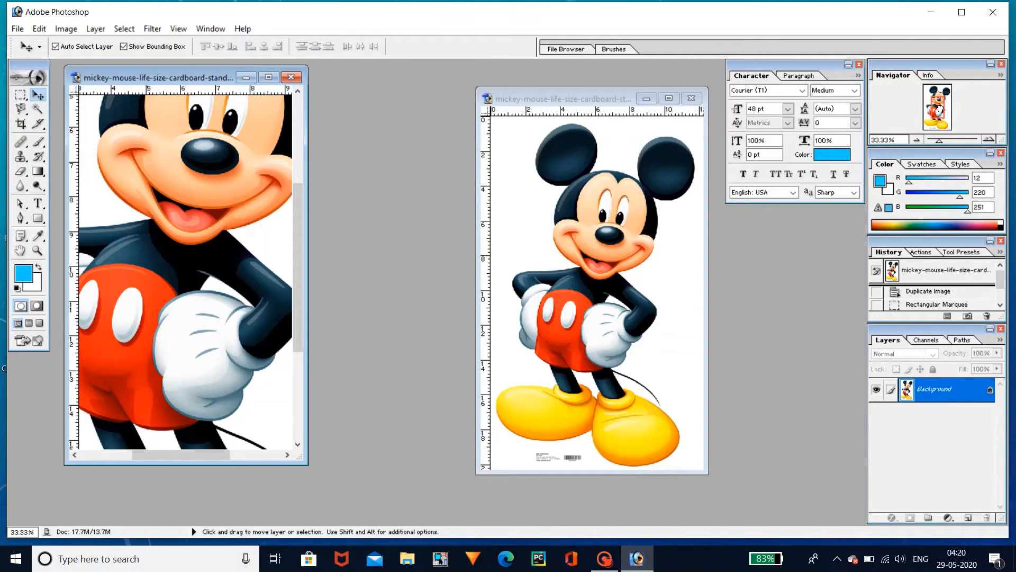
pyautogui.moveTo(940, 108); pyautogui.dragTo(942, 98)
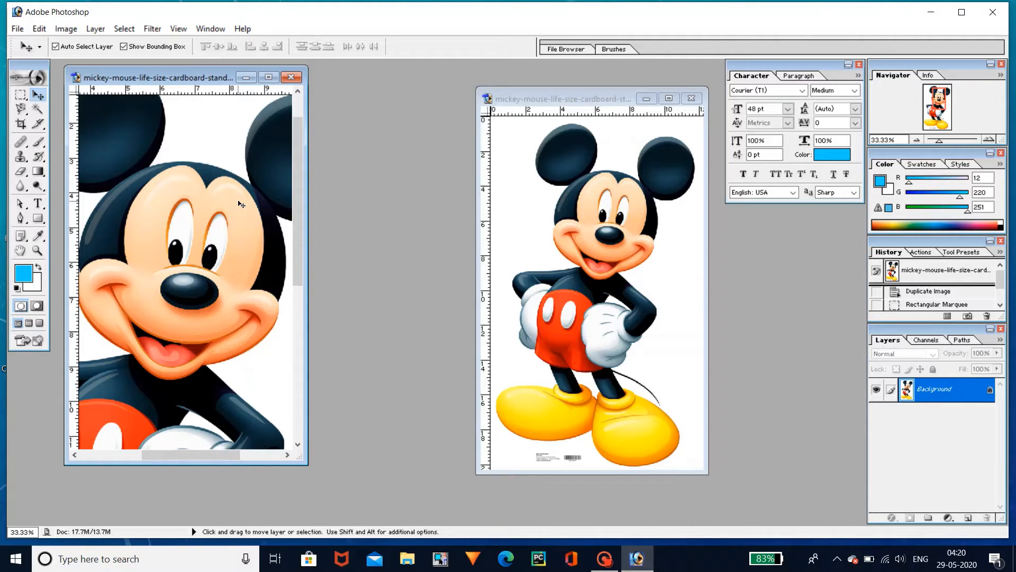
pyautogui.hotkey('ctrl', '+')
pyautogui.hotkey('ctrl', '+')
pyautogui.hotkey('ctrl', '+')
pyautogui.hotkey('ctrl', '+')
pyautogui.hotkey('ctrl', '+')
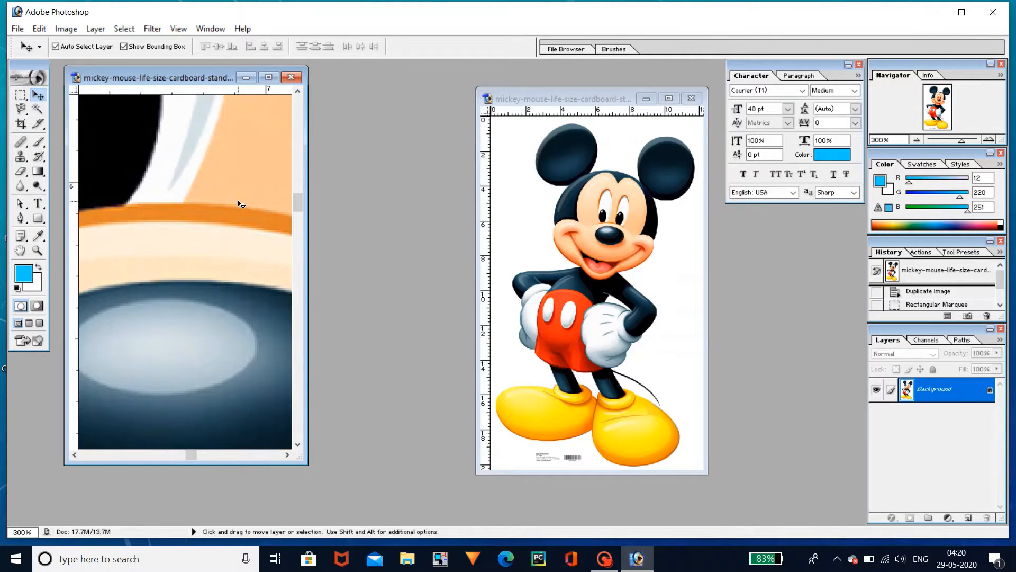
# Zoom the original image out to 3% so the whole figure fits in its window.
pyautogui.hotkey('ctrl', '-')
pyautogui.hotkey('ctrl', '-')
pyautogui.hotkey('ctrl', '-')
pyautogui.hotkey('ctrl', '-')
pyautogui.hotkey('ctrl', '-')
pyautogui.hotkey('ctrl', '-')
pyautogui.hotkey('ctrl', '-')
pyautogui.hotkey('ctrl', '-')
pyautogui.hotkey('ctrl', '-')
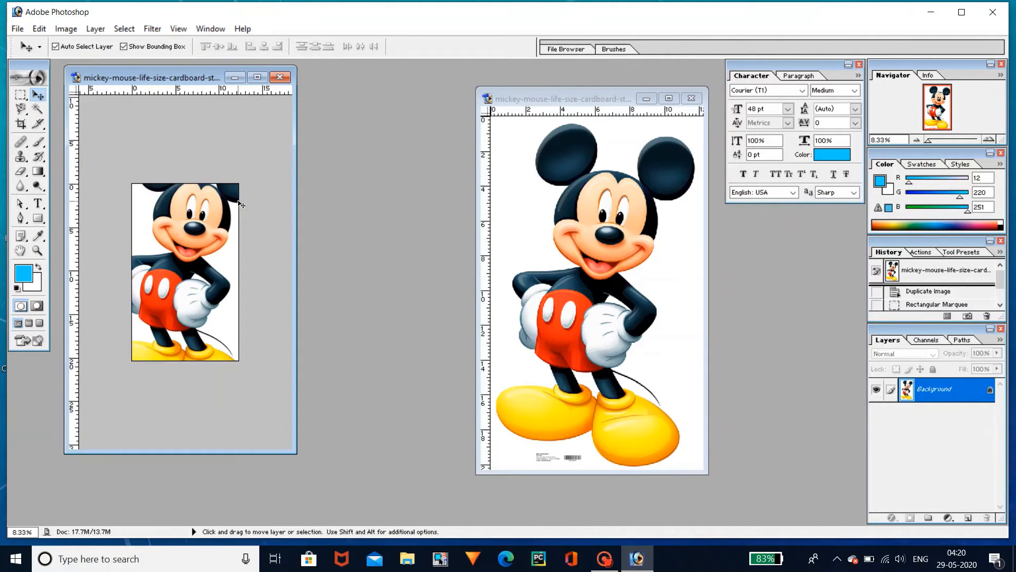
pyautogui.hotkey('ctrl', '-')
pyautogui.hotkey('ctrl', '-')
pyautogui.hotkey('ctrl', '-')
pyautogui.hotkey('ctrl', '-')
pyautogui.hotkey('ctrl', '-')
pyautogui.hotkey('ctrl', '-')
pyautogui.hotkey('ctrl', '-')
pyautogui.hotkey('ctrl', '-')
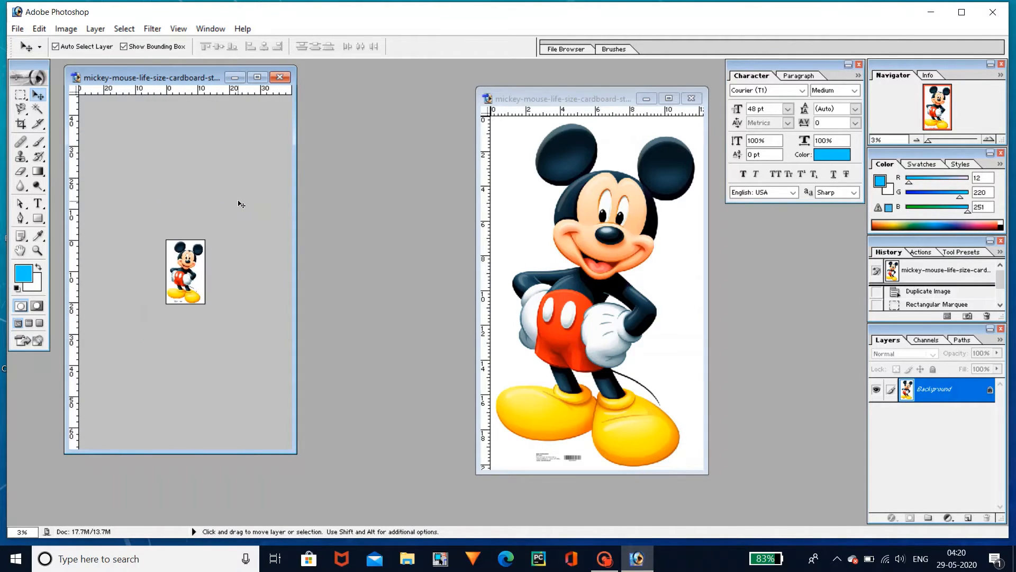
# Zoom the active Mickey image out to 1.5%, and fit it back on screen at 19.78%.
pyautogui.hotkey('ctrl', '+')
pyautogui.hotkey('ctrl', '+')
pyautogui.hotkey('ctrl', '+')
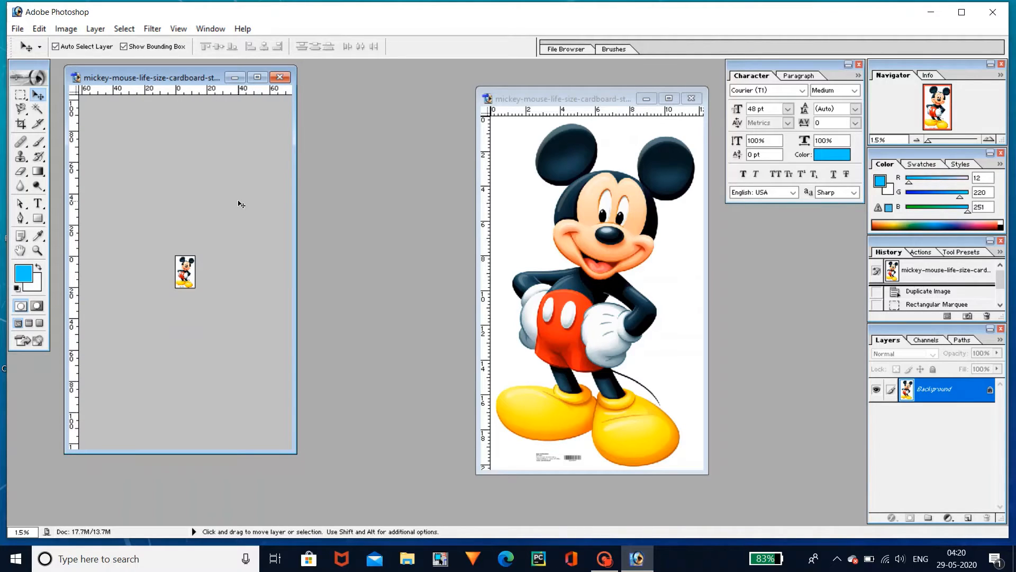
pyautogui.hotkey('ctrl', '0')
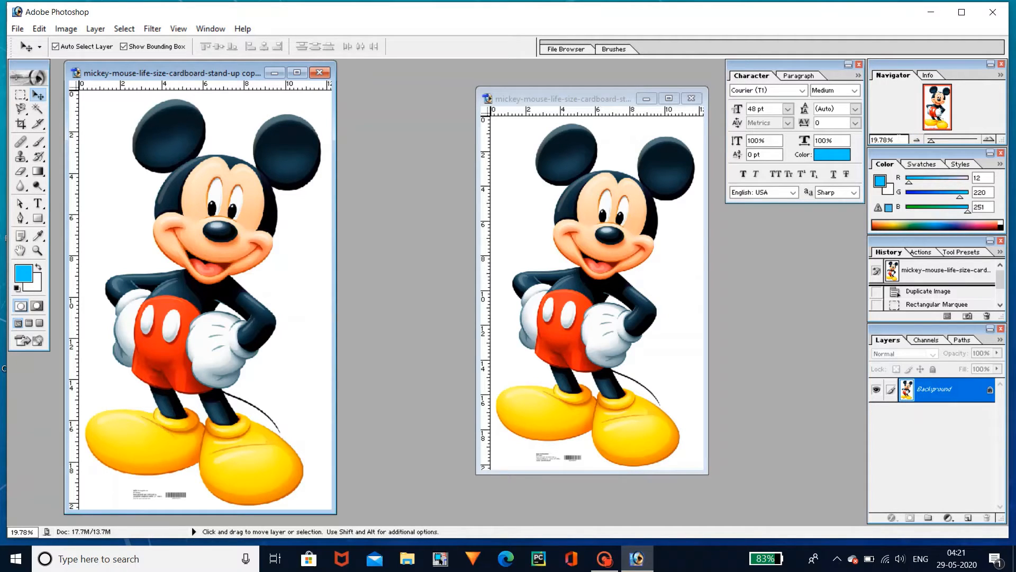
# Magnify the active Mickey image to the maximum zoom of 1600%.
pyautogui.moveTo(896, 140); pyautogui.dragTo(870, 140)
pyautogui.click(895, 140)
pyautogui.hotkey('ctrl', '+')
pyautogui.hotkey('ctrl', '+')
pyautogui.hotkey('ctrl', '+')
pyautogui.hotkey('ctrl', '+')
pyautogui.hotkey('ctrl', '+')
pyautogui.hotkey('ctrl', '+')
pyautogui.hotkey('ctrl', '+')
pyautogui.hotkey('ctrl', '+')
pyautogui.hotkey('ctrl', '+')
pyautogui.hotkey('ctrl', '+')
pyautogui.hotkey('ctrl', '+')
pyautogui.hotkey('ctrl', '+')
pyautogui.hotkey('ctrl', '+')
pyautogui.hotkey('ctrl', '+')
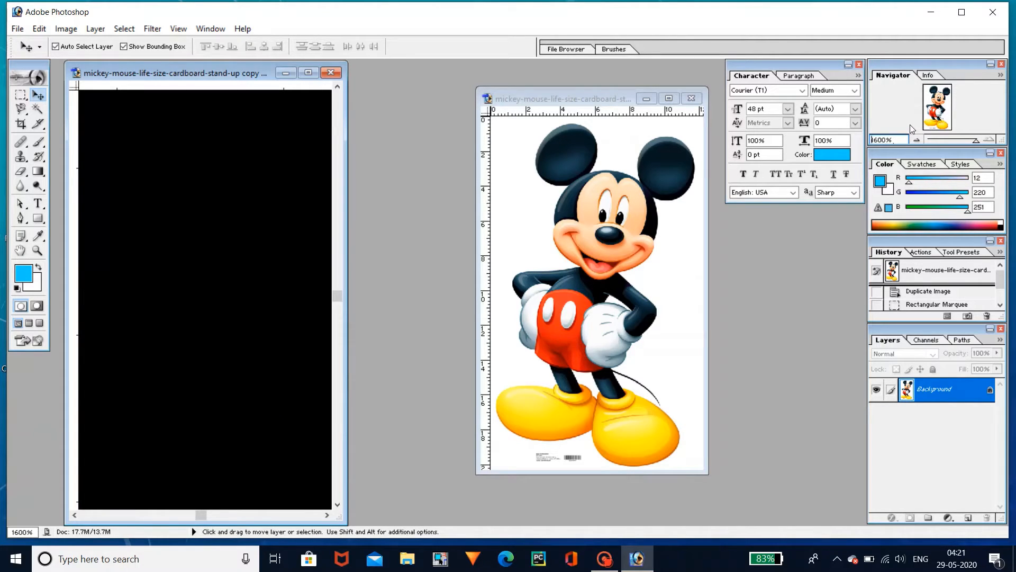
# Examine different parts of the figure at 1600% with the Navigator preview, ending at the edge of Mickey's face.
pyautogui.click(941, 115)
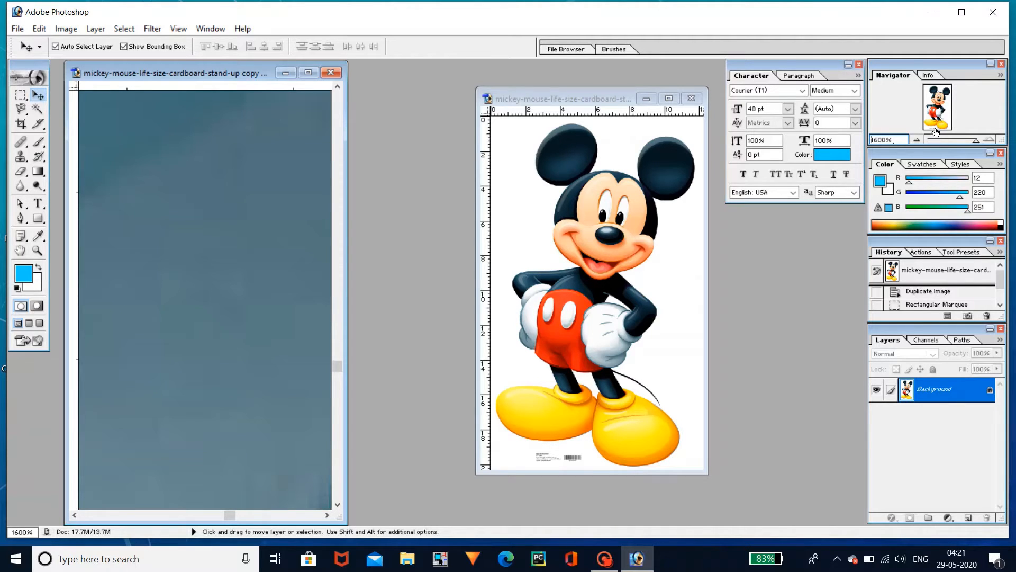
pyautogui.click(938, 100)
pyautogui.click(935, 94)
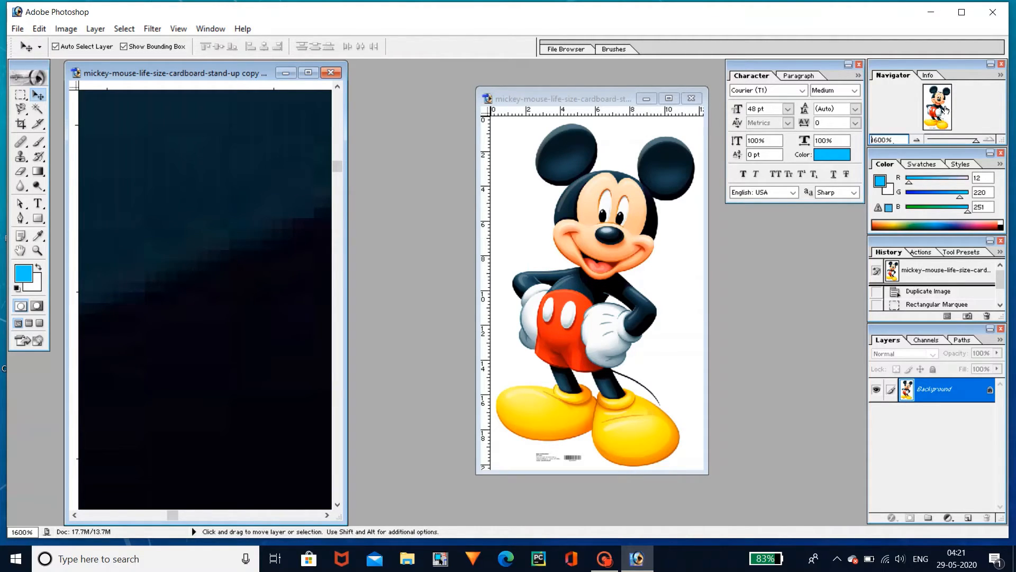
pyautogui.click(946, 110)
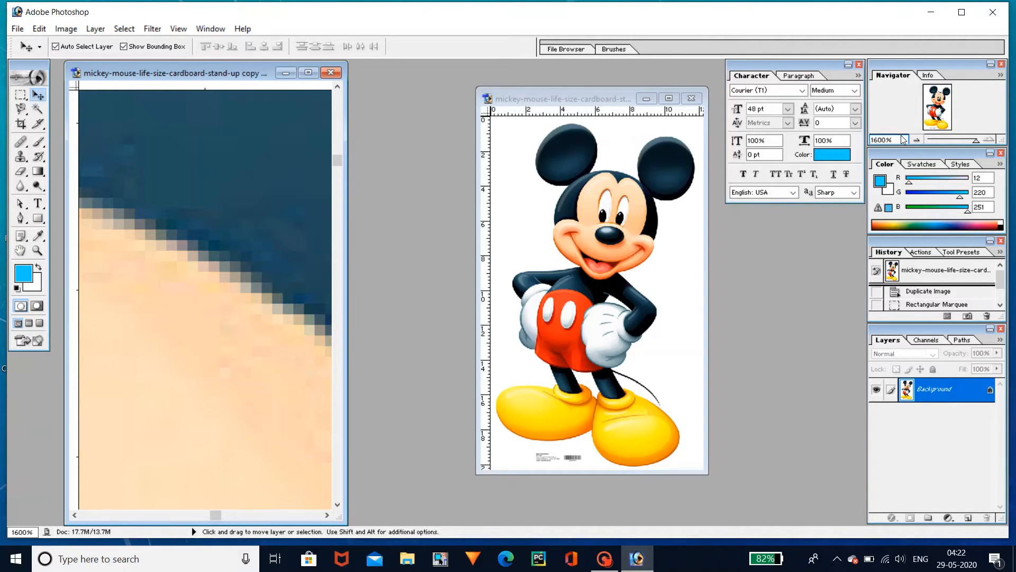
# Zoom the active Mickey image out to 0.03%, and set its zoom back to 19.78%.
pyautogui.hotkey('ctrl', '-')
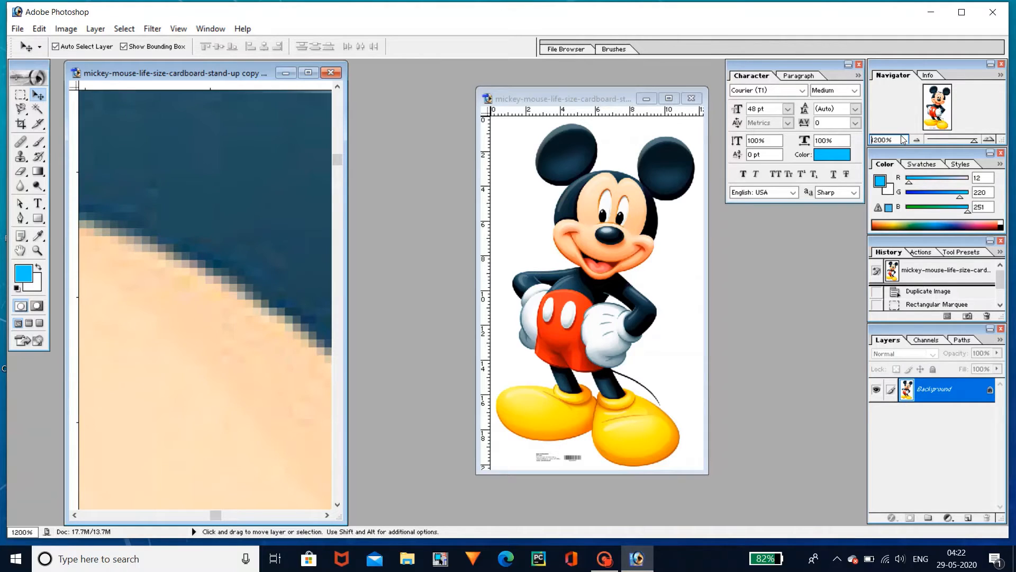
pyautogui.hotkey('ctrl', '-')
pyautogui.hotkey('ctrl', '-')
pyautogui.hotkey('ctrl', '-')
pyautogui.hotkey('ctrl', '-')
pyautogui.hotkey('ctrl', '-')
pyautogui.hotkey('ctrl', '-')
pyautogui.hotkey('ctrl', '-')
pyautogui.hotkey('ctrl', '-')
pyautogui.hotkey('ctrl', '-')
pyautogui.hotkey('ctrl', '-')
pyautogui.hotkey('ctrl', '-')
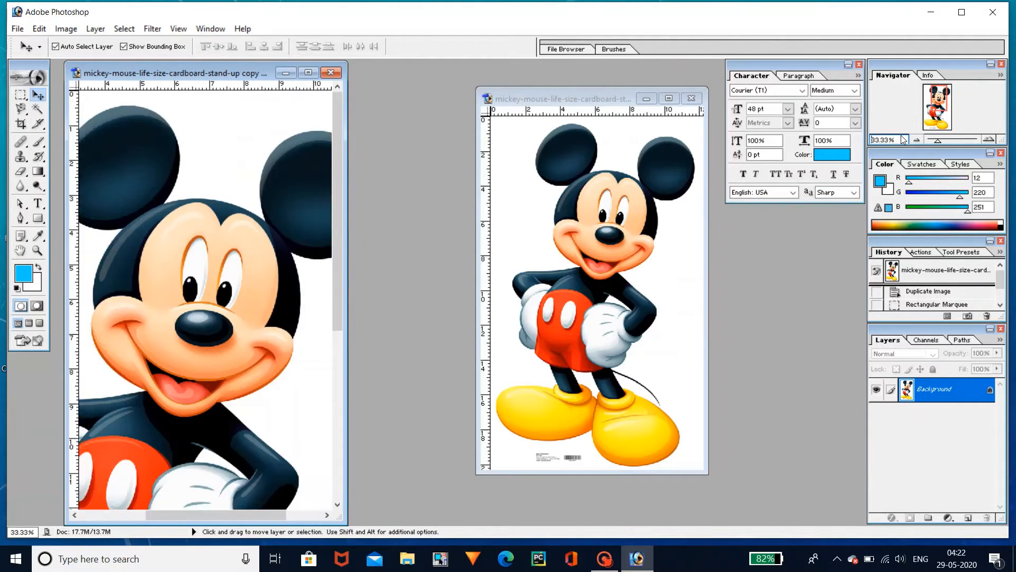
pyautogui.hotkey('ctrl', '-')
pyautogui.hotkey('ctrl', '-')
pyautogui.hotkey('ctrl', '-')
pyautogui.hotkey('ctrl', '-')
pyautogui.hotkey('ctrl', '-')
pyautogui.hotkey('ctrl', '-')
pyautogui.hotkey('ctrl', '-')
pyautogui.hotkey('ctrl', '-')
pyautogui.hotkey('ctrl', '-')
pyautogui.hotkey('ctrl', '-')
pyautogui.hotkey('ctrl', '-')
pyautogui.hotkey('ctrl', '-')
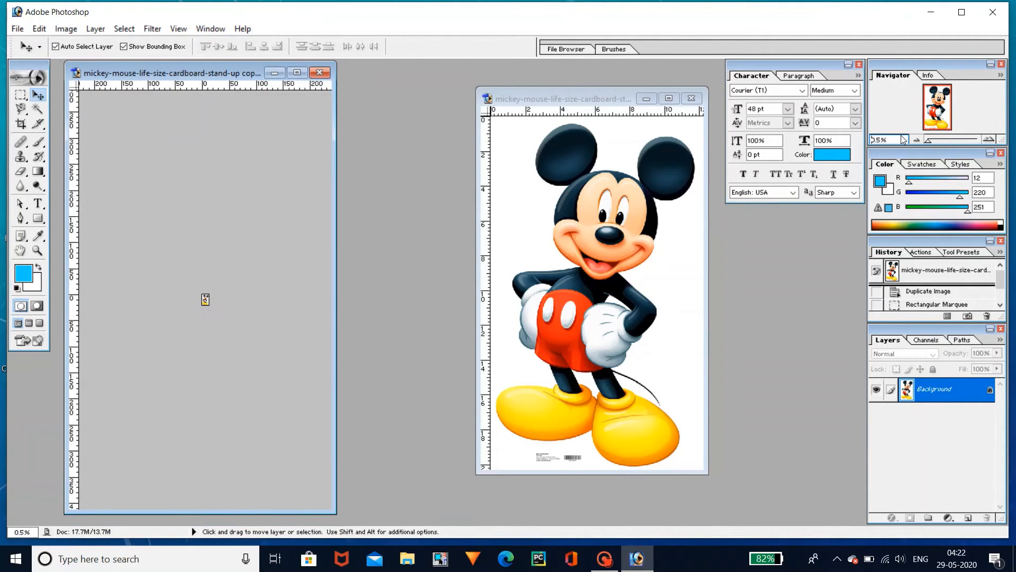
pyautogui.hotkey('ctrl', '-')
pyautogui.hotkey('ctrl', '-')
pyautogui.hotkey('ctrl', '-')
pyautogui.hotkey('ctrl', '-')
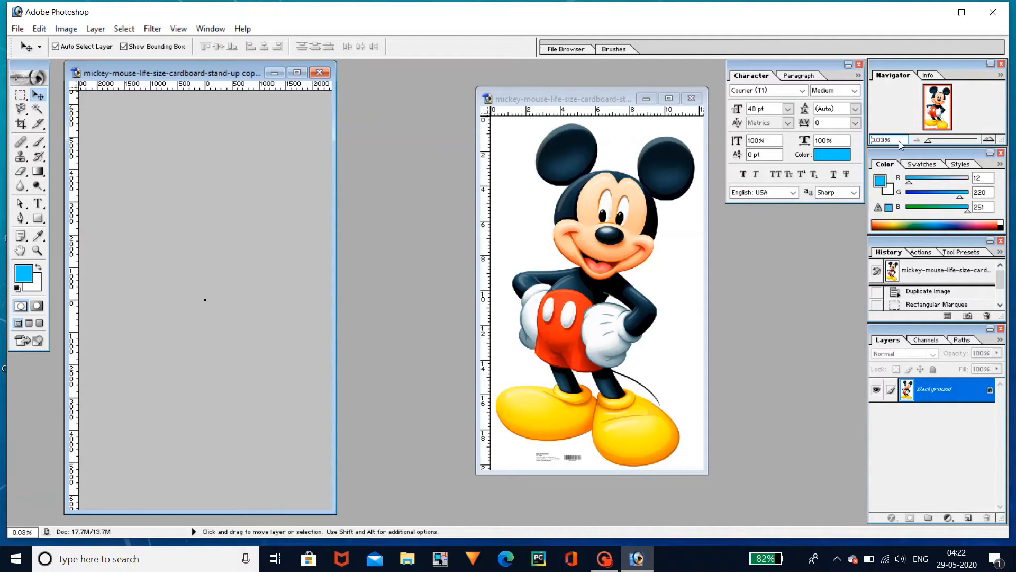
pyautogui.write('19.78')
pyautogui.press('Return')
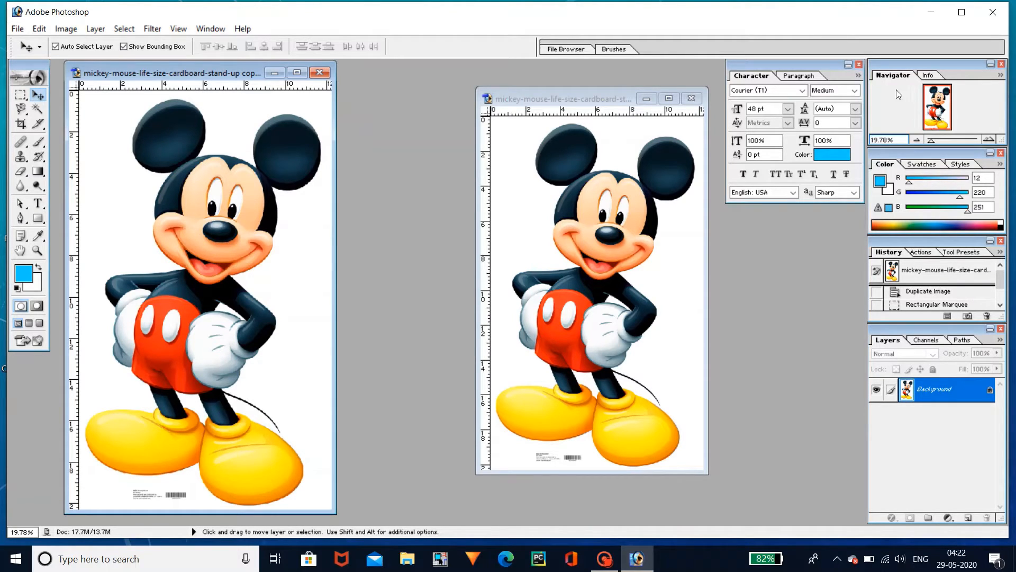
# Display the Info panel and mix a pink foreground colour with red at 255 and green at 49.
pyautogui.click(928, 76)
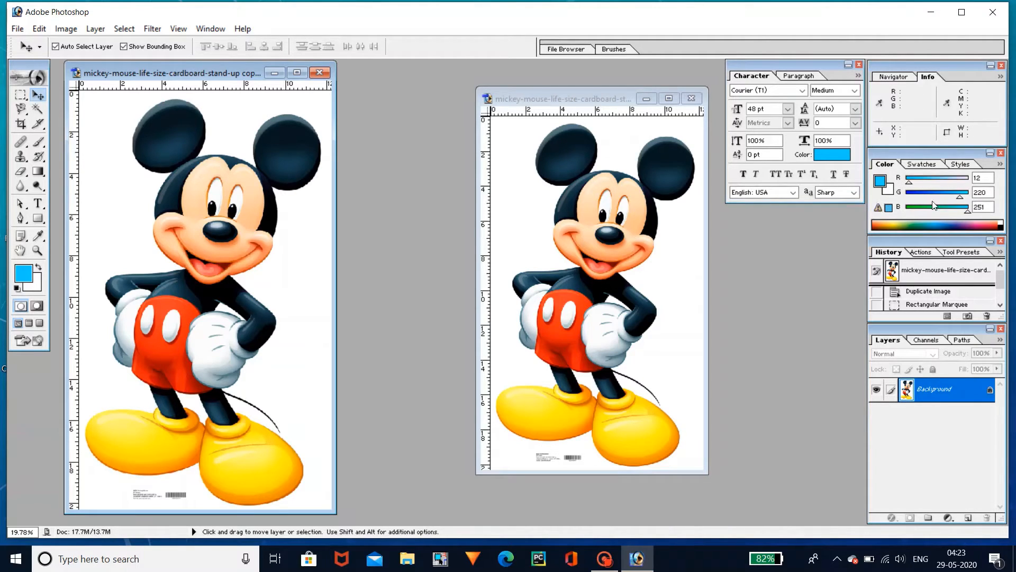
pyautogui.moveTo(911, 185); pyautogui.dragTo(971, 181)
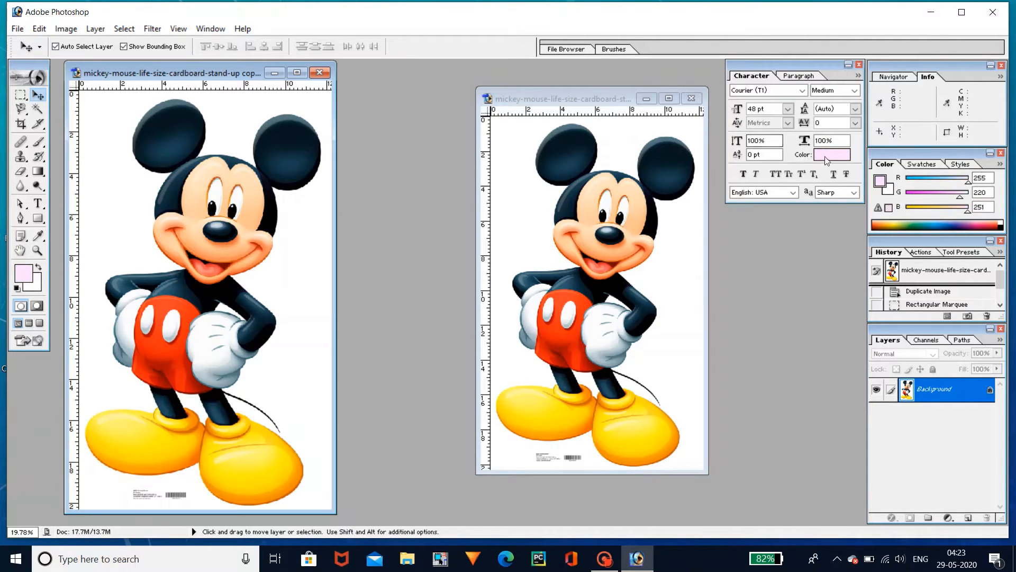
pyautogui.click(918, 195)
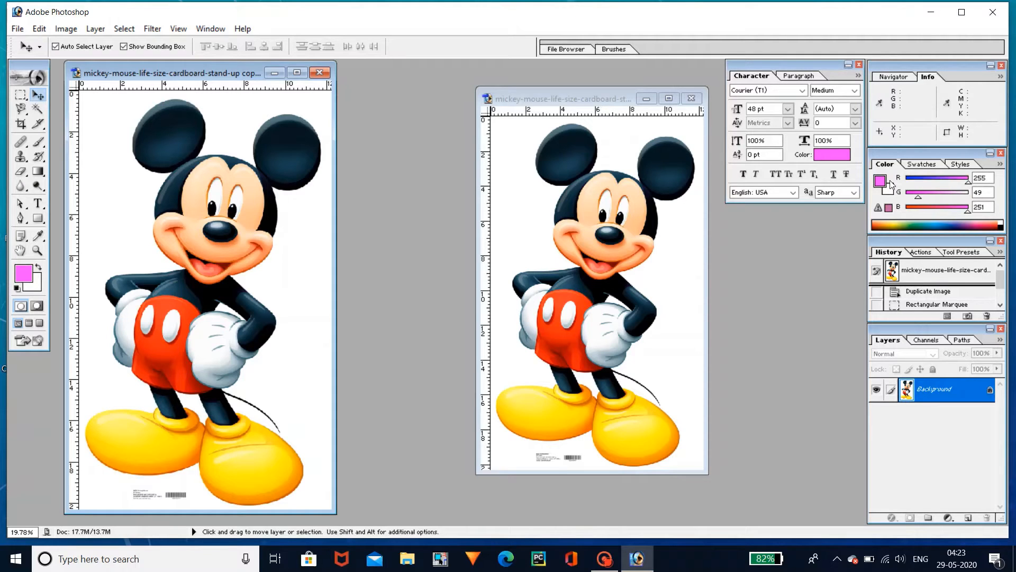
# Try several purple and magenta swatches as the foreground colour, and finish with the light green swatch.
pyautogui.click(931, 164)
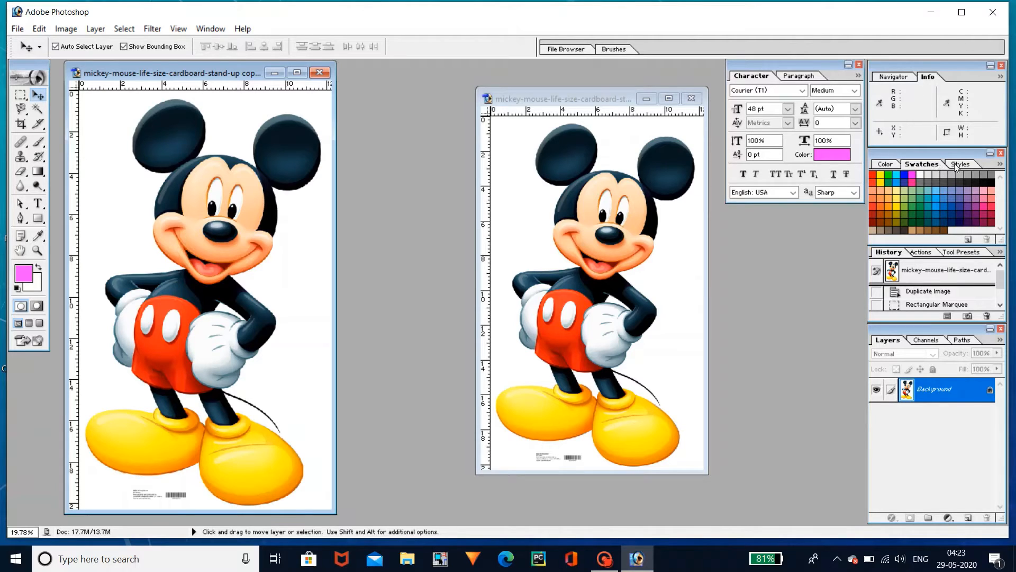
pyautogui.click(968, 193)
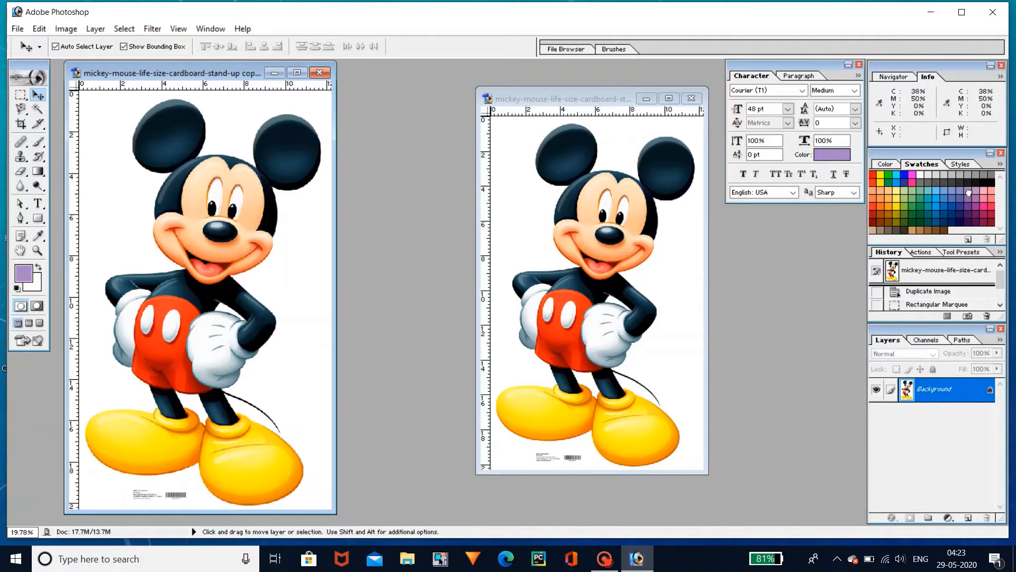
pyautogui.click(974, 203)
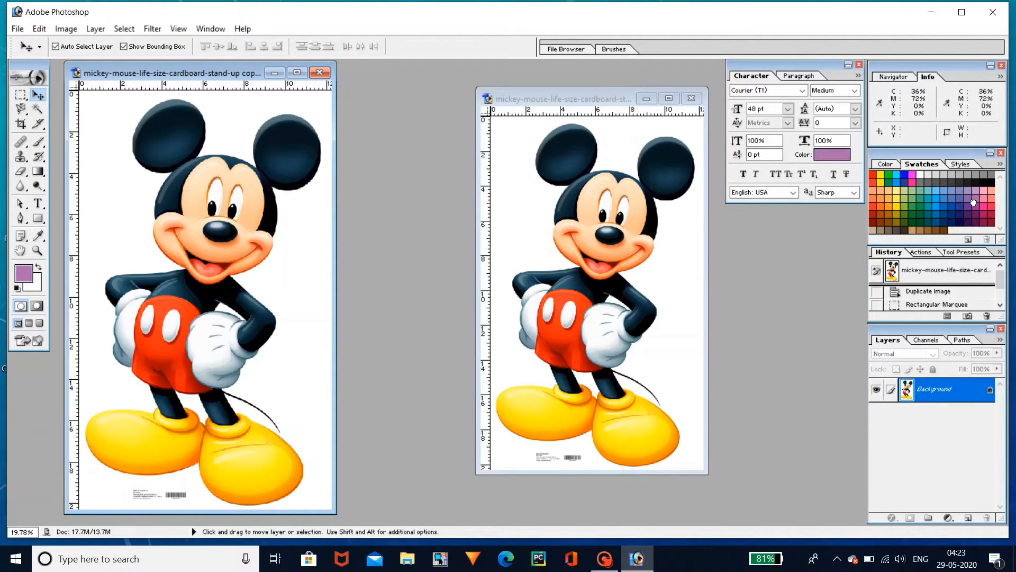
pyautogui.click(968, 207)
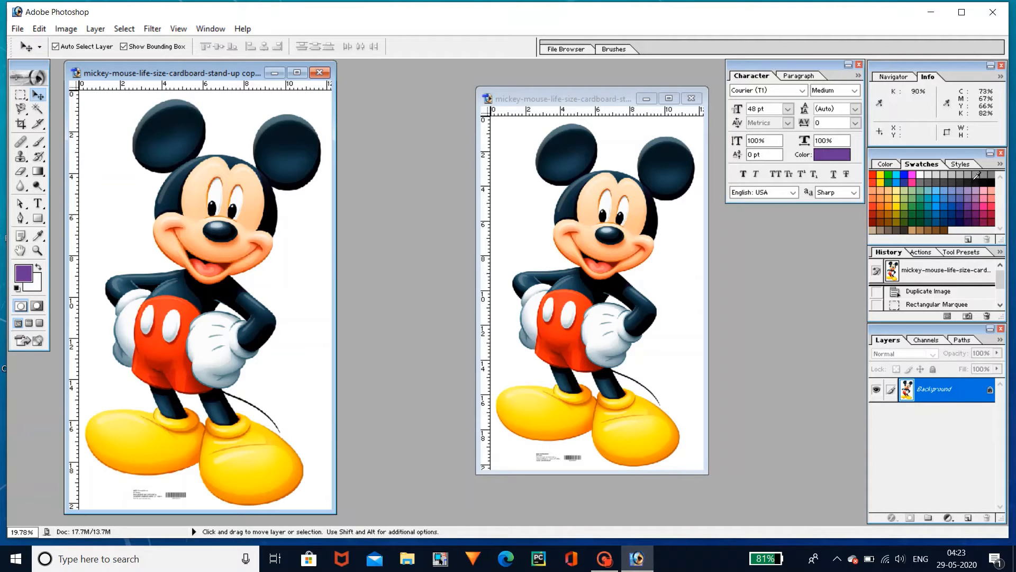
pyautogui.click(913, 176)
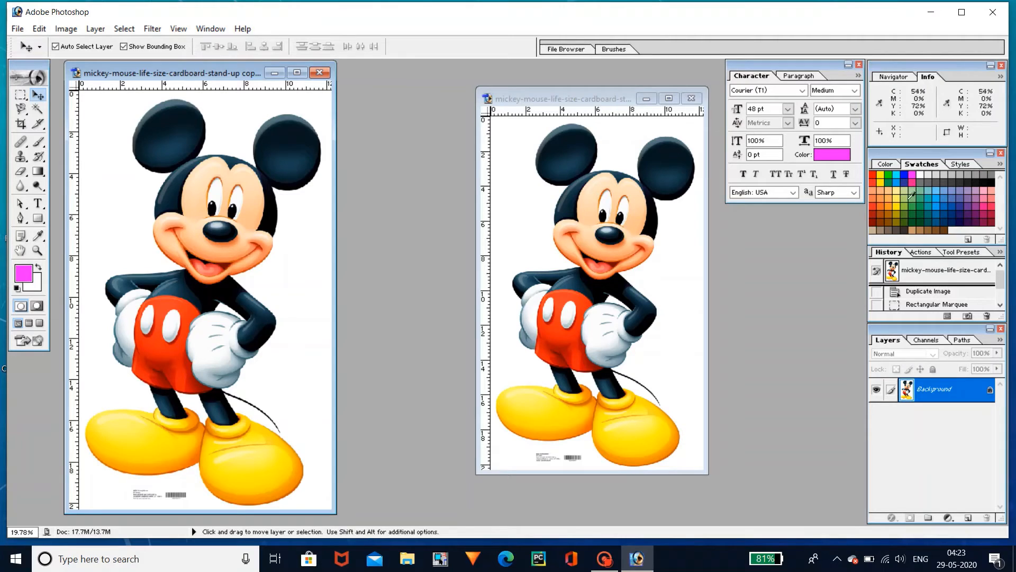
pyautogui.click(908, 200)
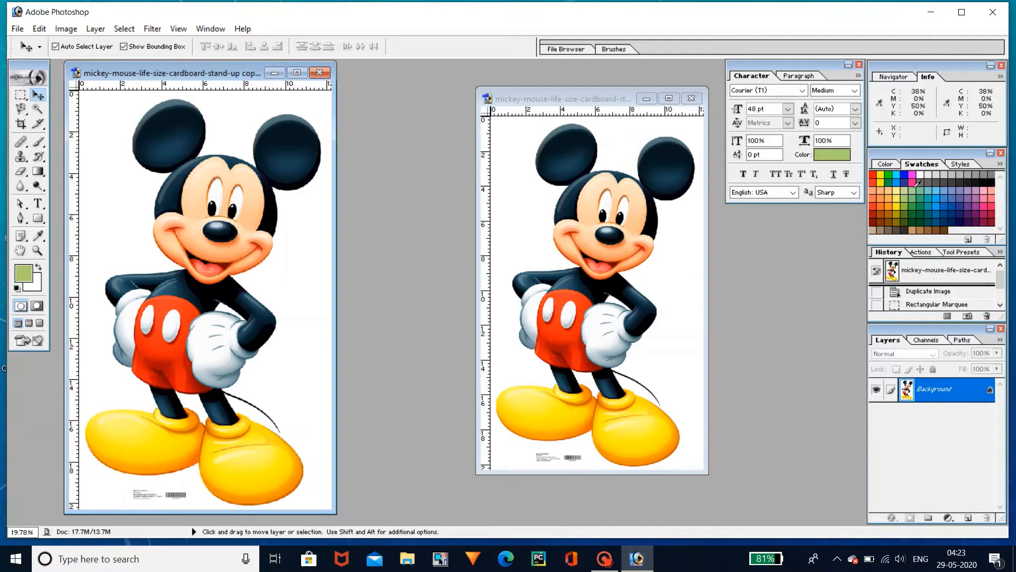
# Review the Styles, Color, History, Actions and Tool Presets panels, leaving Color and History displayed.
pyautogui.click(960, 165)
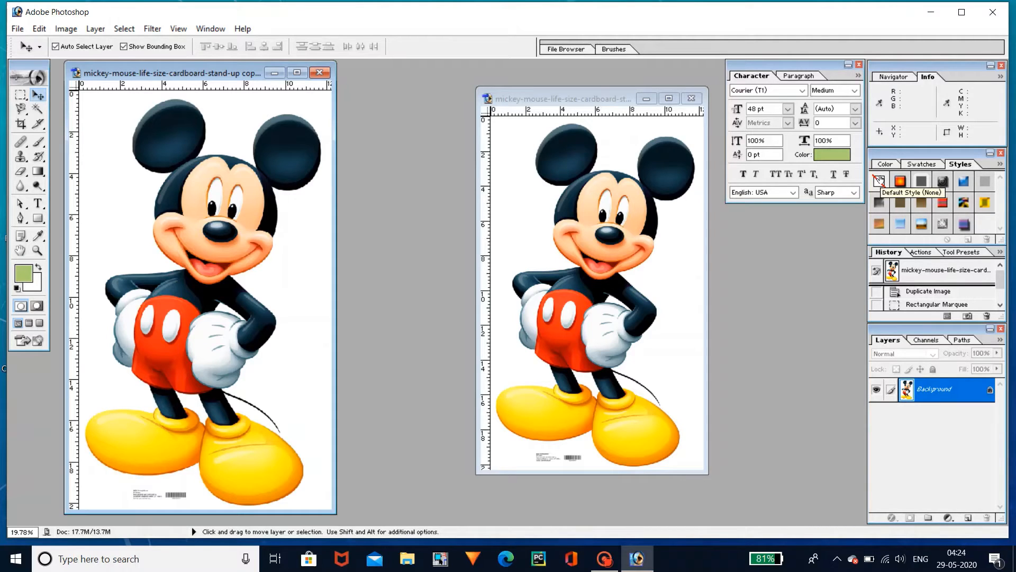
pyautogui.click(892, 163)
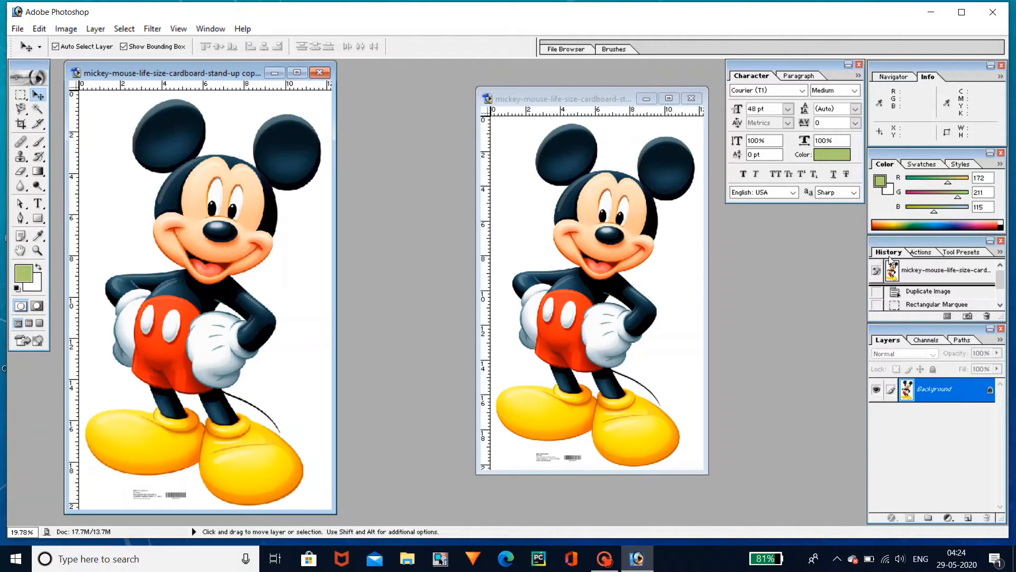
pyautogui.moveTo(1002, 284); pyautogui.dragTo(1004, 298)
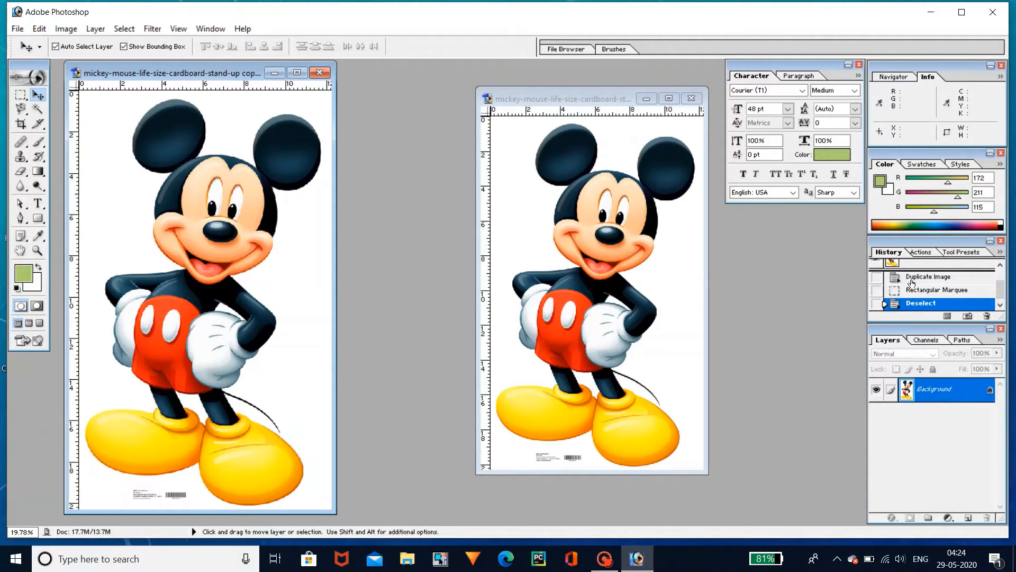
pyautogui.moveTo(1001, 291); pyautogui.dragTo(1000, 281)
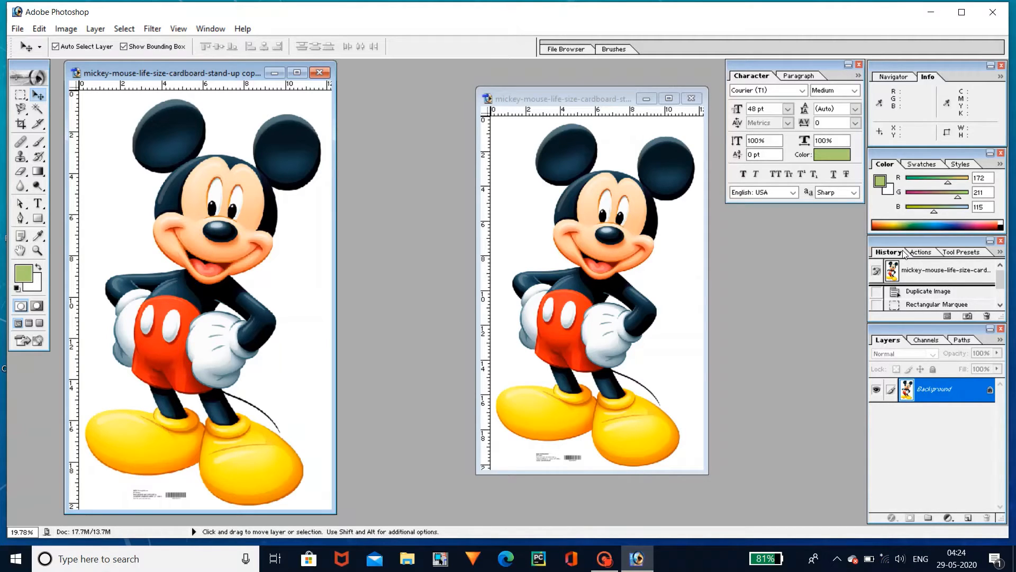
pyautogui.click(925, 255)
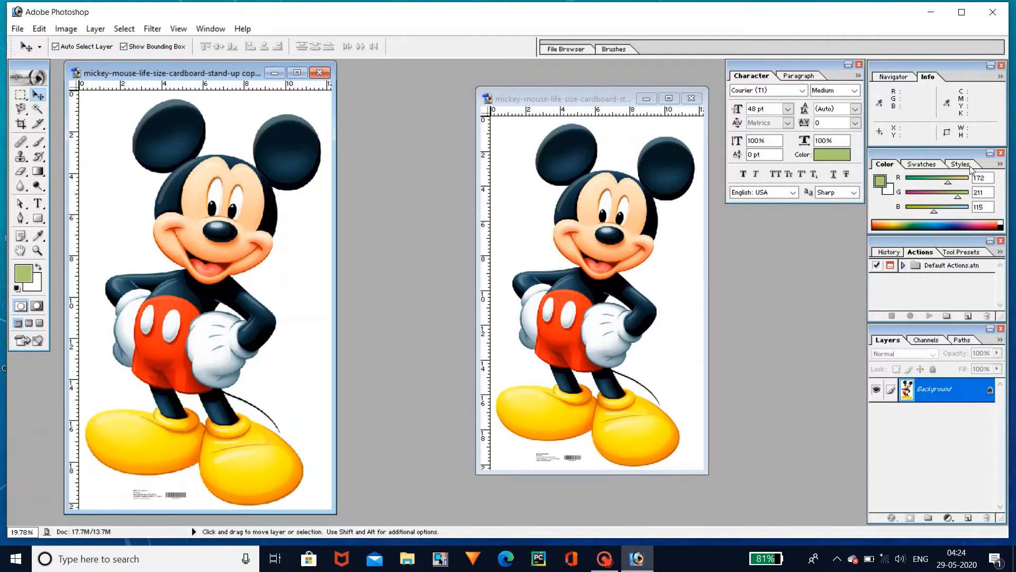
pyautogui.click(975, 254)
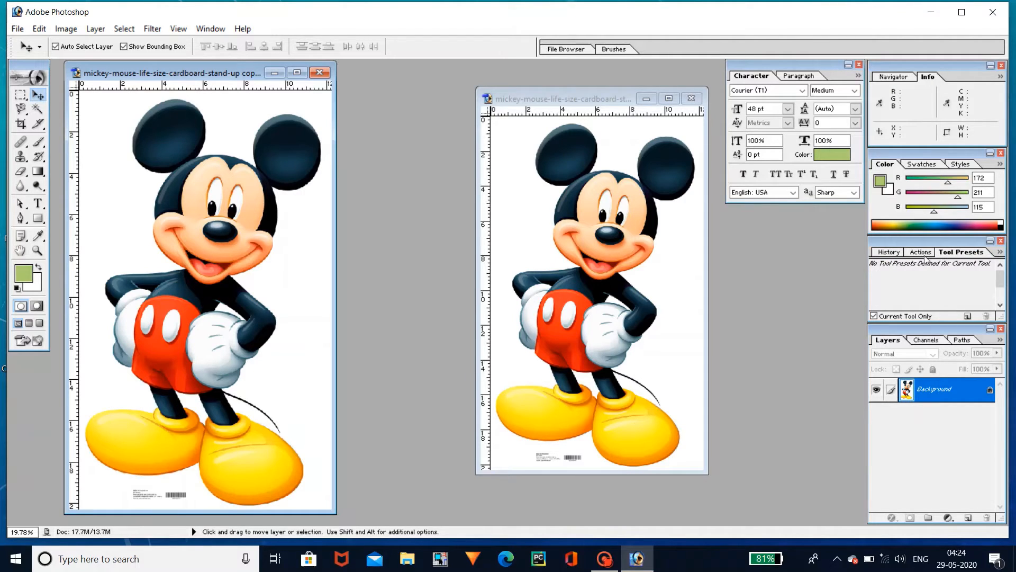
pyautogui.click(897, 255)
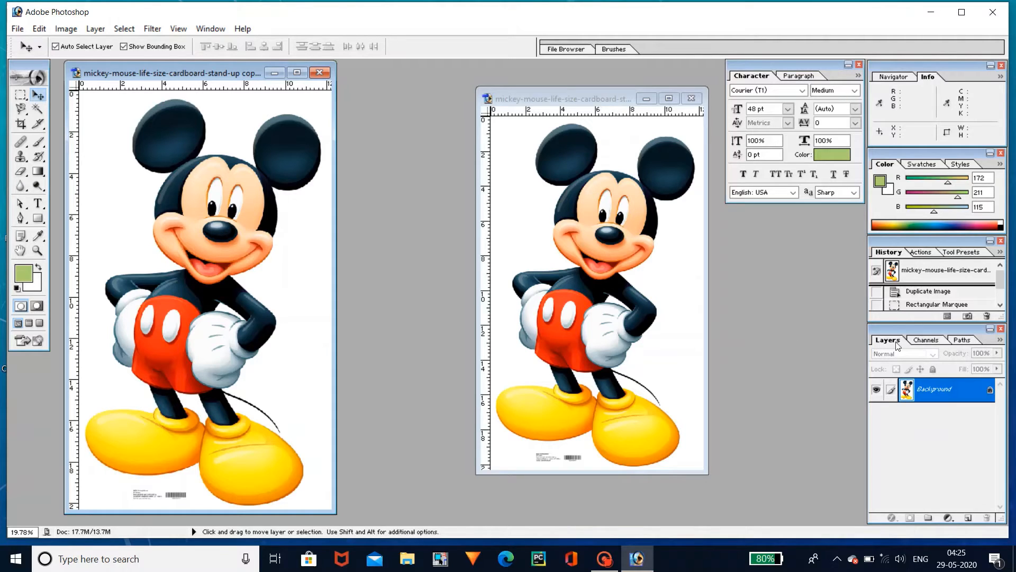
# View the image's Channels and Paths, and return to its Layers.
pyautogui.click(922, 341)
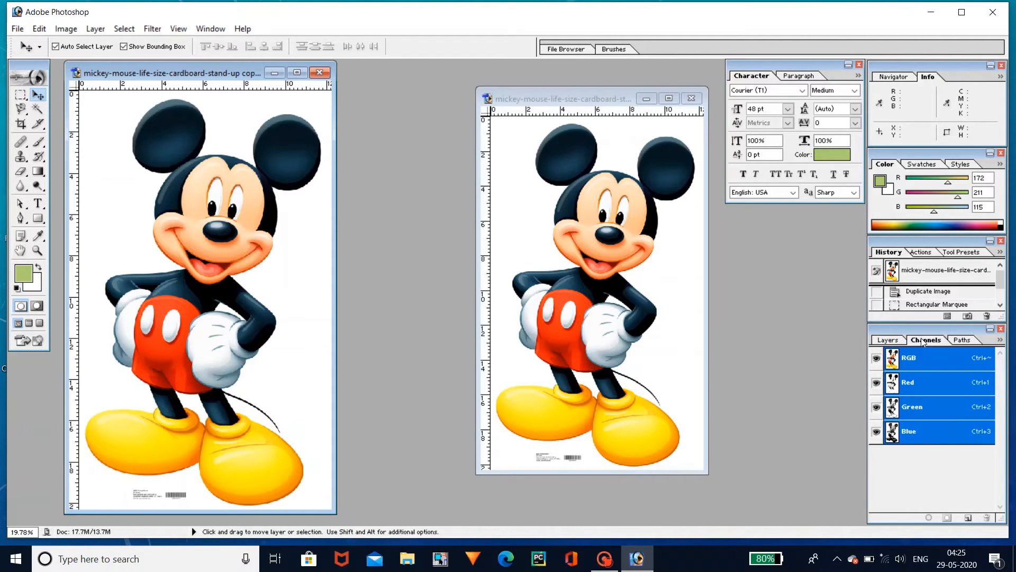
pyautogui.click(961, 340)
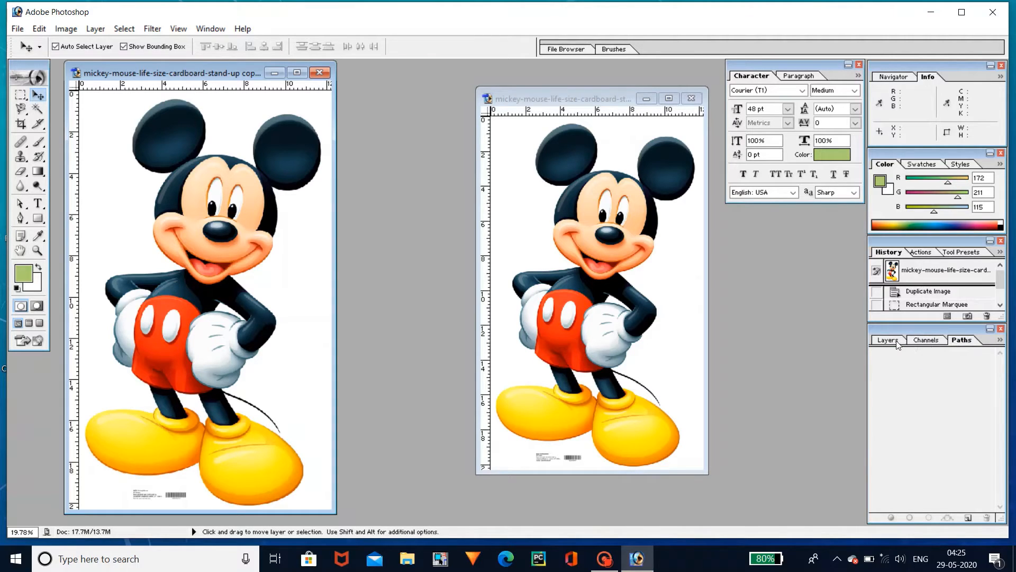
pyautogui.click(897, 343)
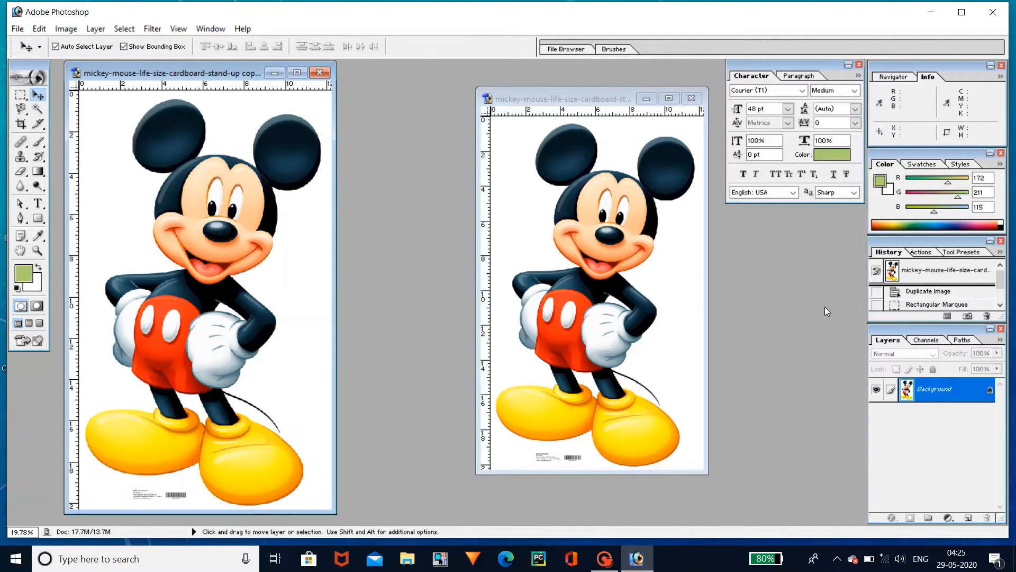
# Look over the Paragraph and Character text settings alternately, leaving the Character settings displayed.
pyautogui.click(799, 76)
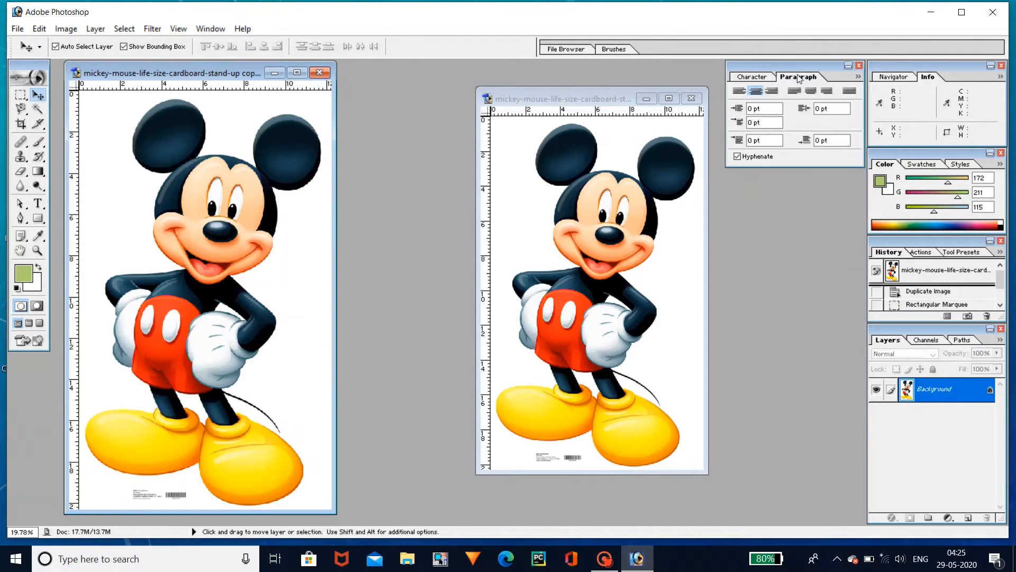
pyautogui.click(756, 77)
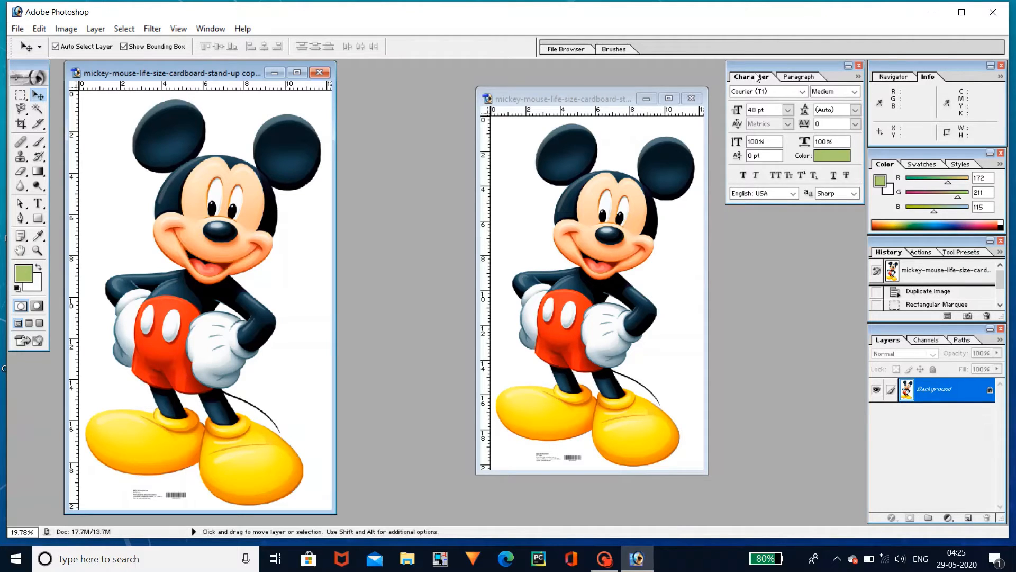
pyautogui.click(798, 78)
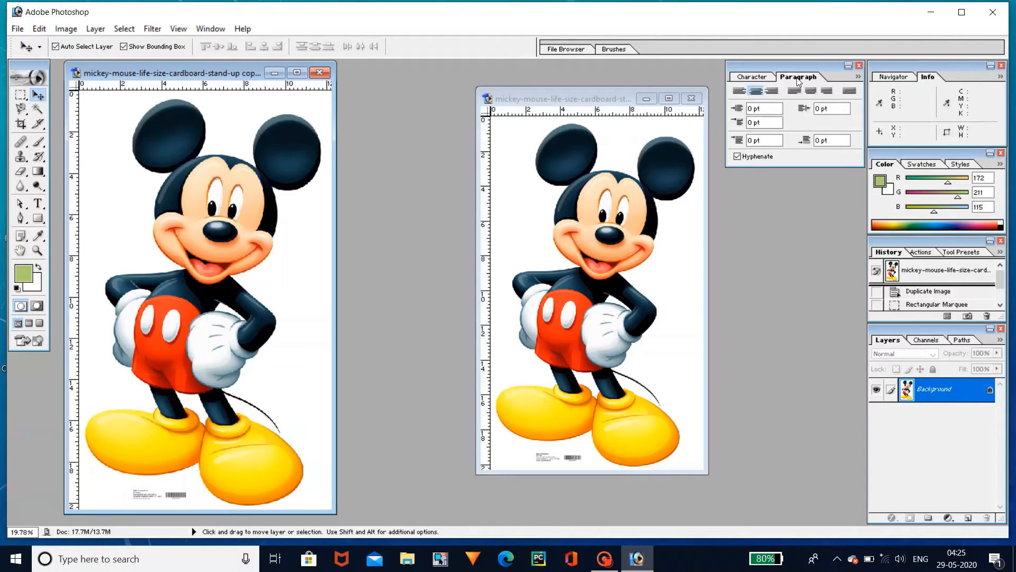
pyautogui.click(765, 78)
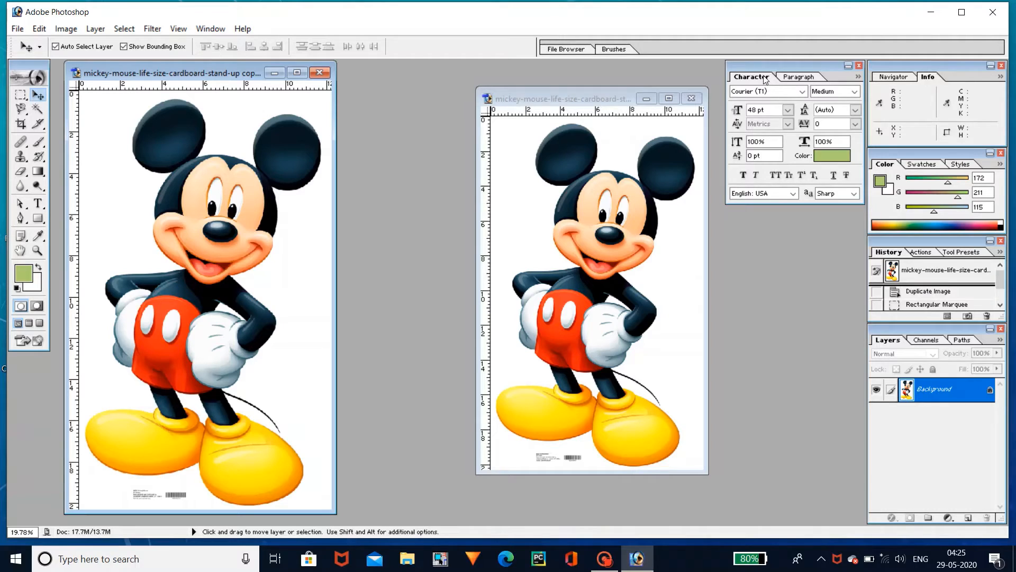
# Look over the brush presets and brush tip options, and return to the duplicate Mickey Mouse image.
pyautogui.click(617, 49)
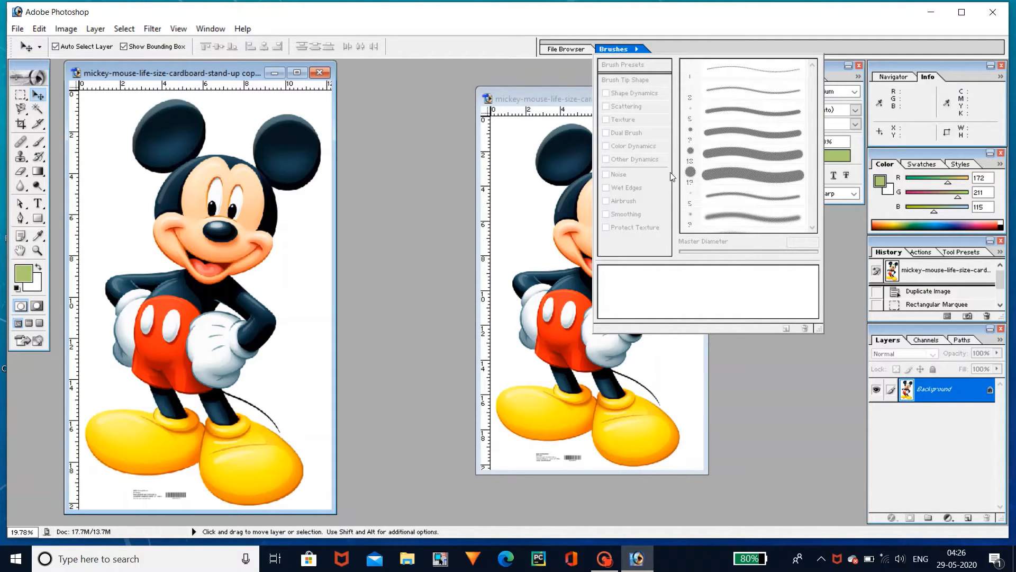
pyautogui.click(556, 185)
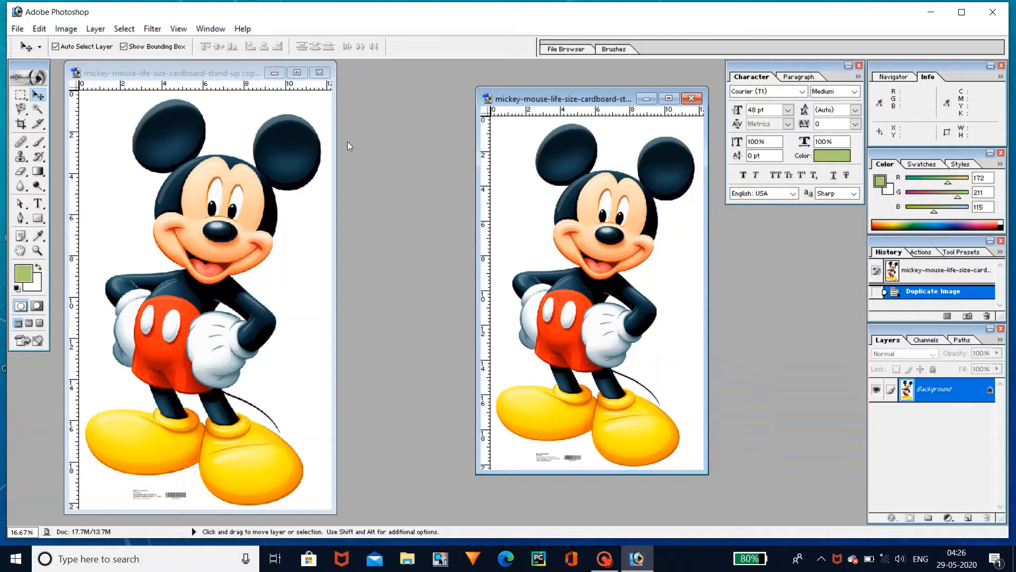
pyautogui.click(307, 137)
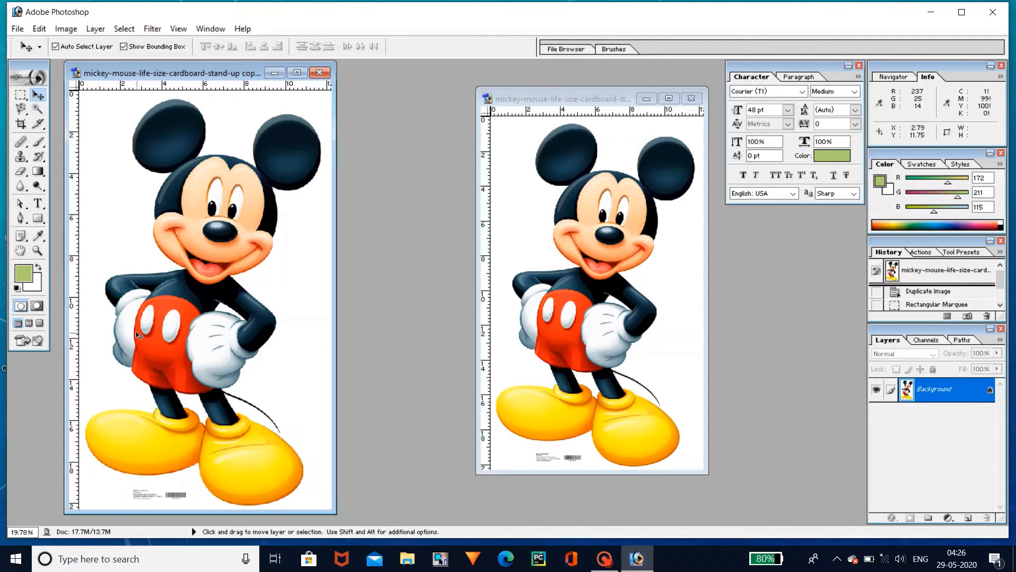
# Cycle the duplicate image twice through both full screen modes and return to the standard screen mode.
pyautogui.press('f')
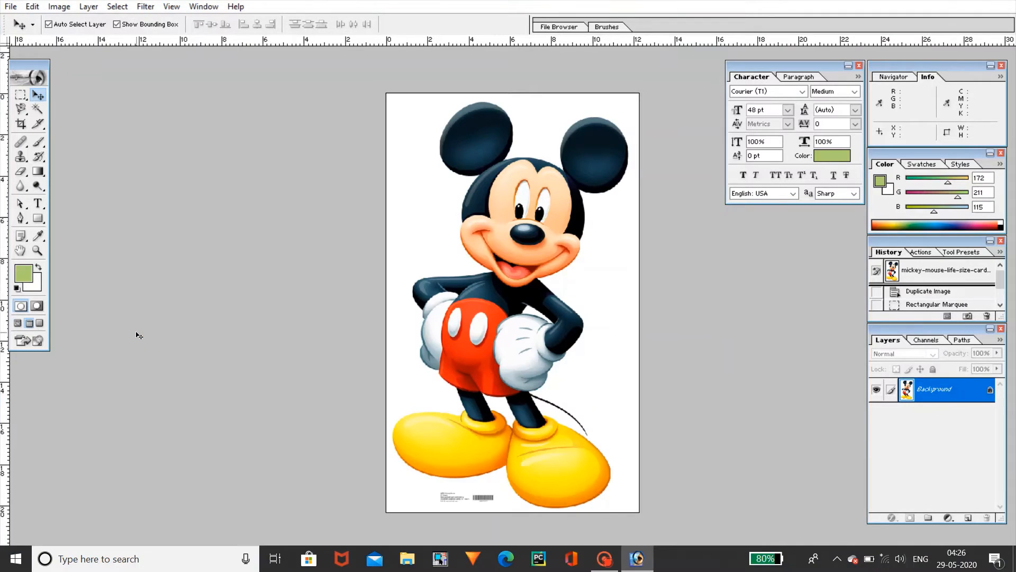
pyautogui.press('f')
pyautogui.press('f')
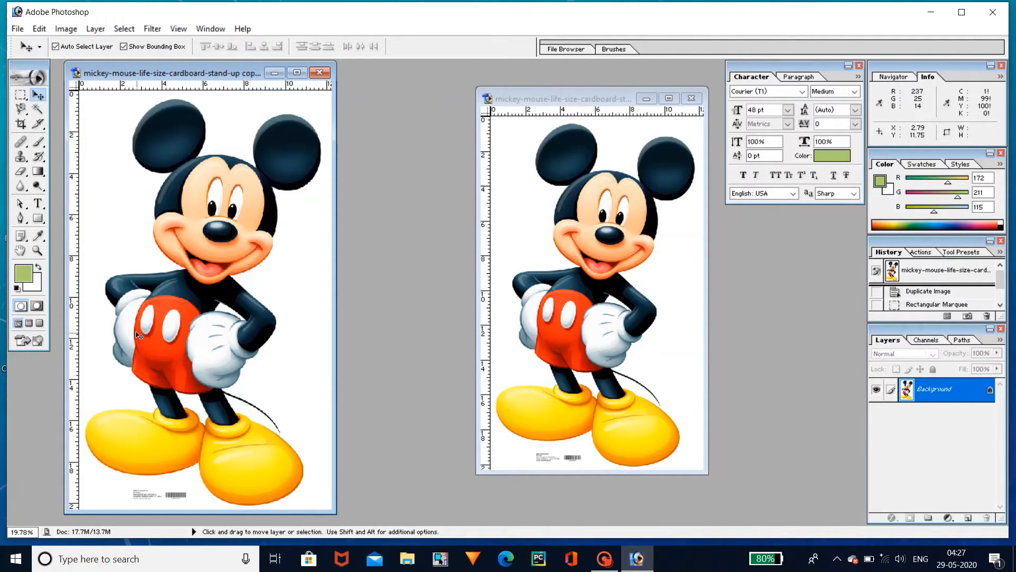
pyautogui.press('f')
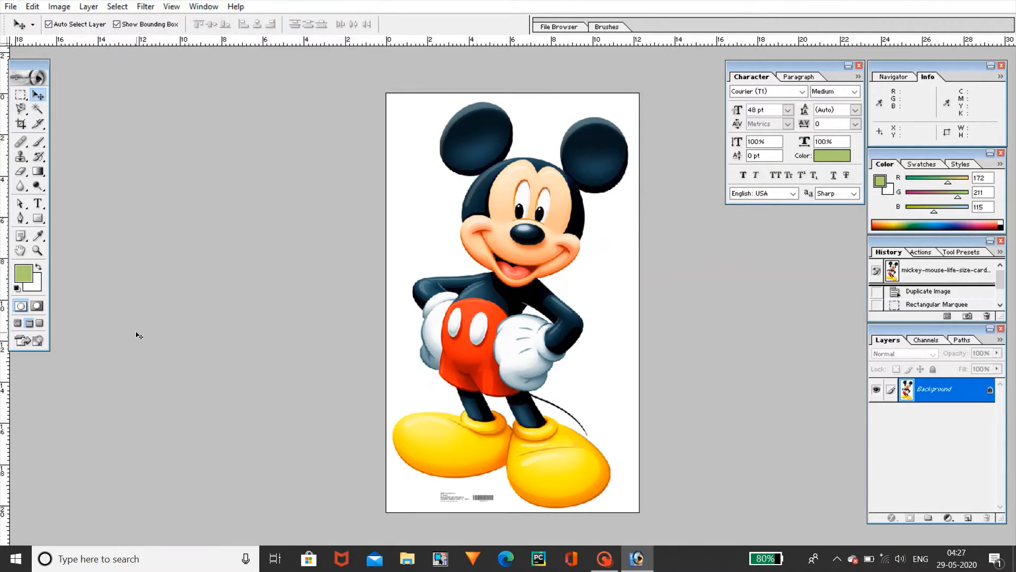
pyautogui.press('f')
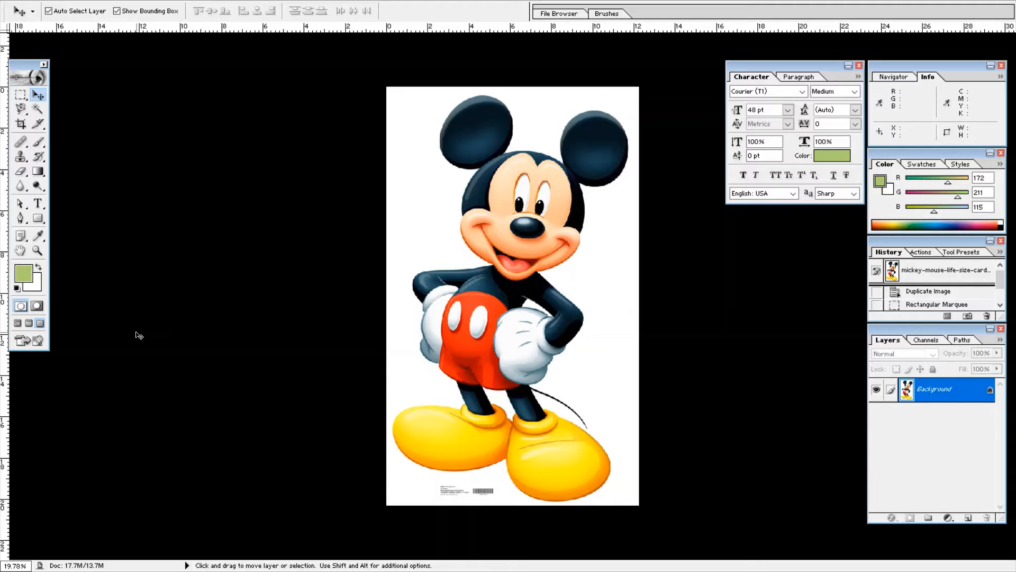
pyautogui.press('f')
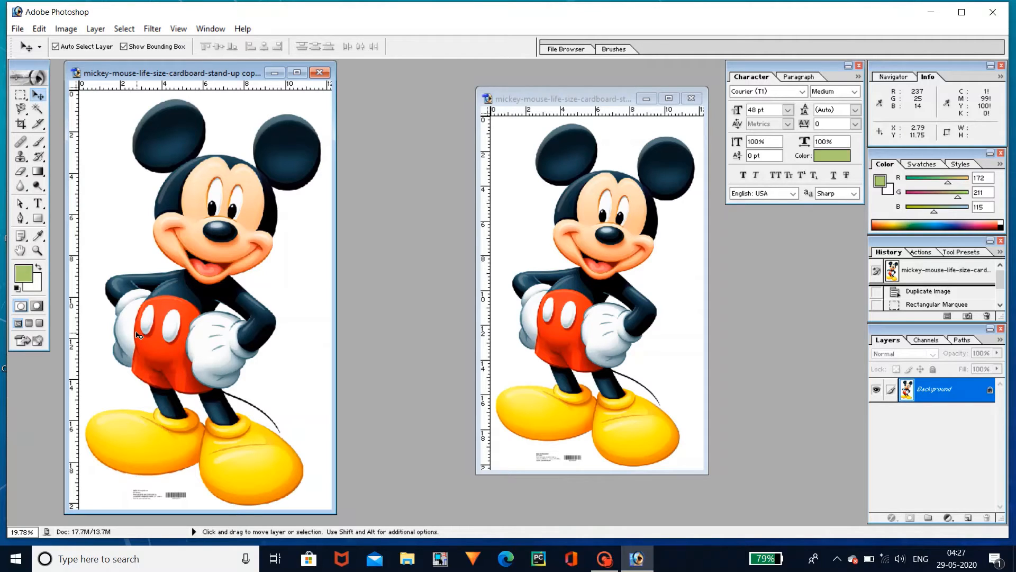
# Switch the duplicate image between Quick Mask and Standard editing modes several times, ending in Standard mode.
pyautogui.click(37, 306)
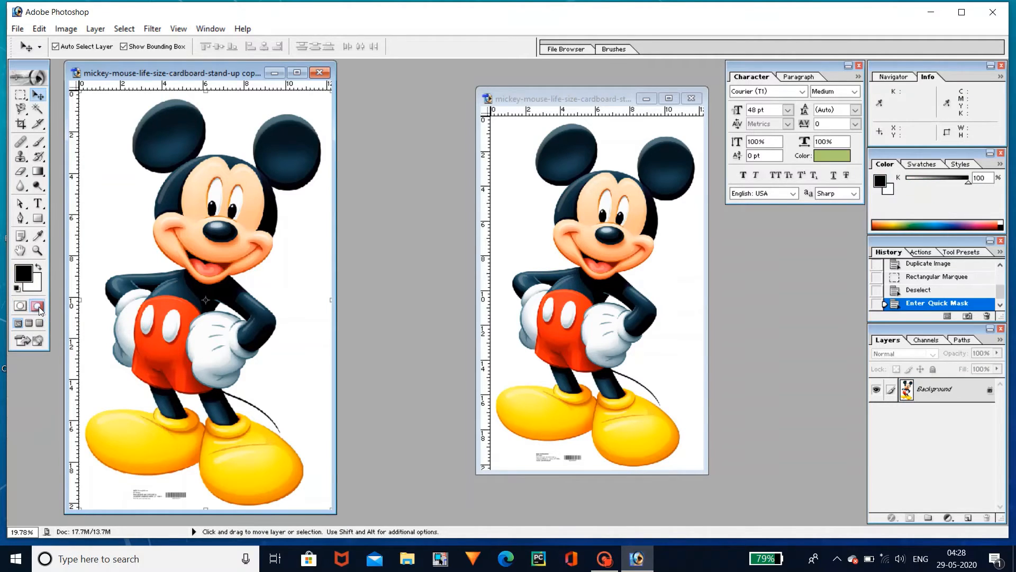
pyautogui.press('q')
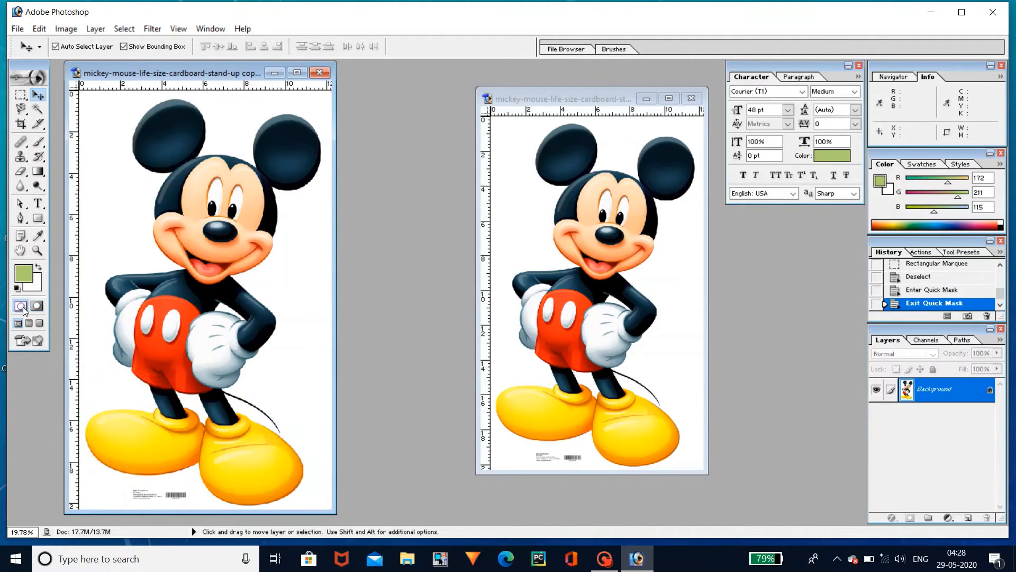
pyautogui.click(41, 308)
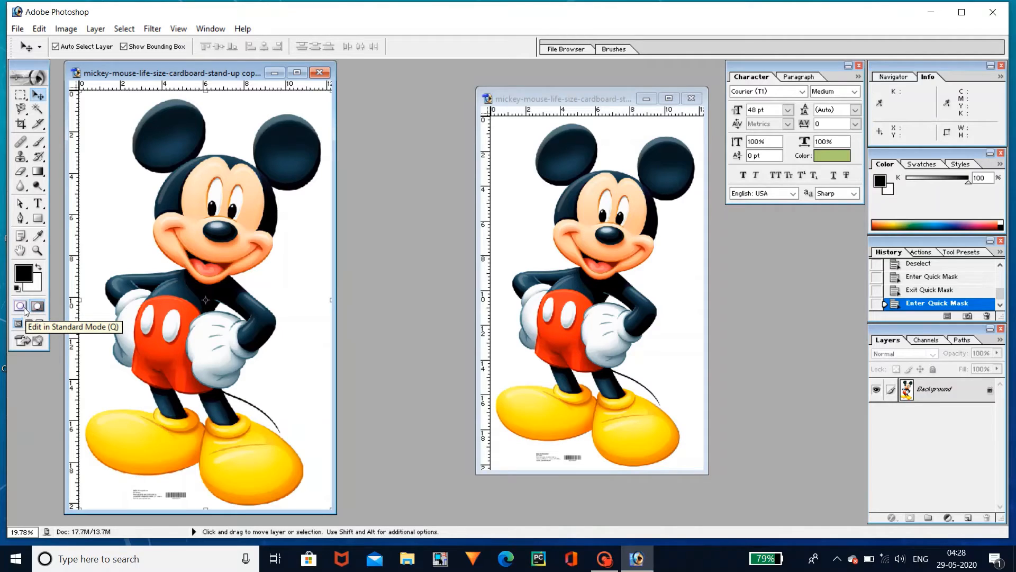
pyautogui.click(24, 311)
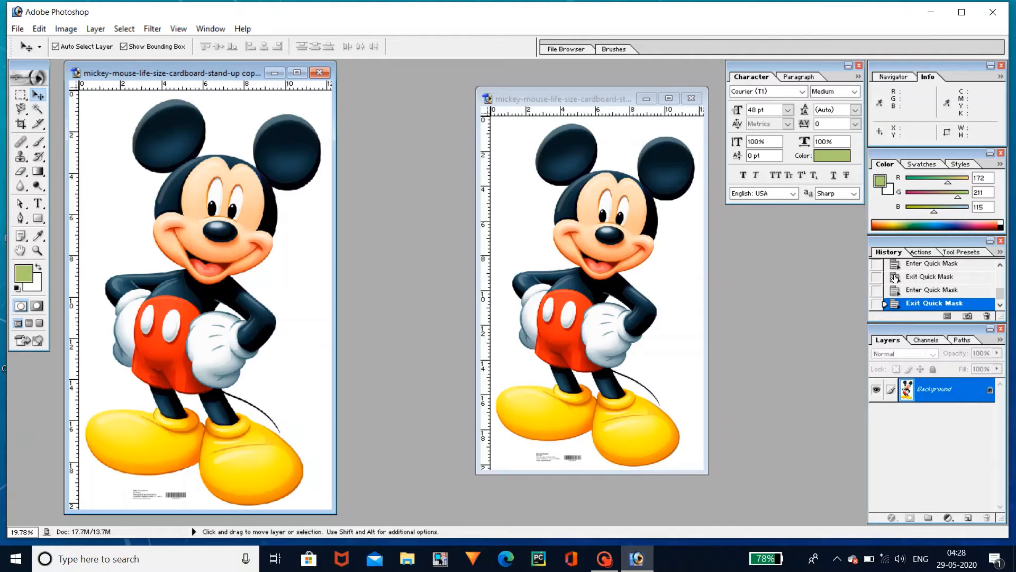
pyautogui.click(40, 306)
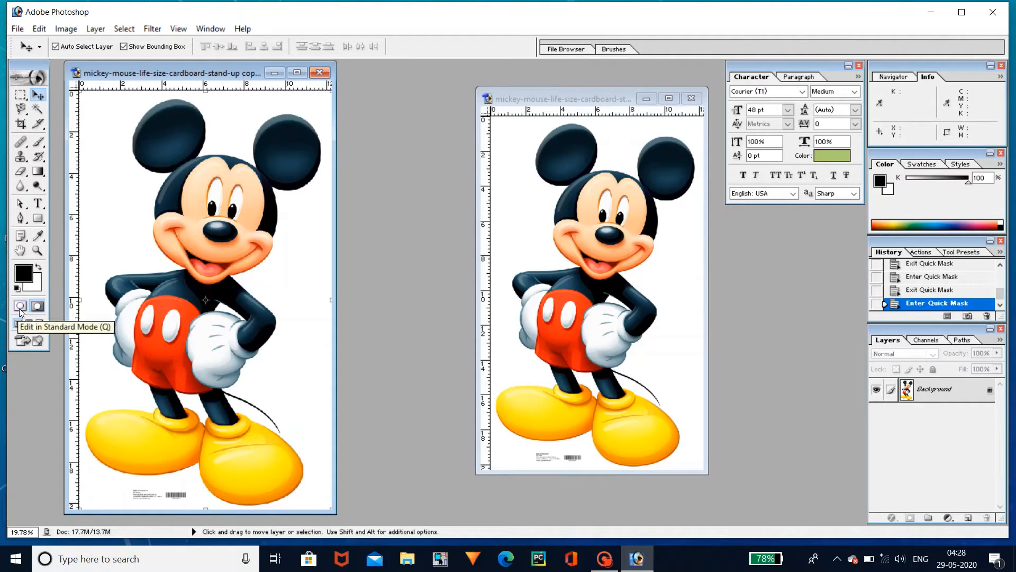
pyautogui.click(20, 306)
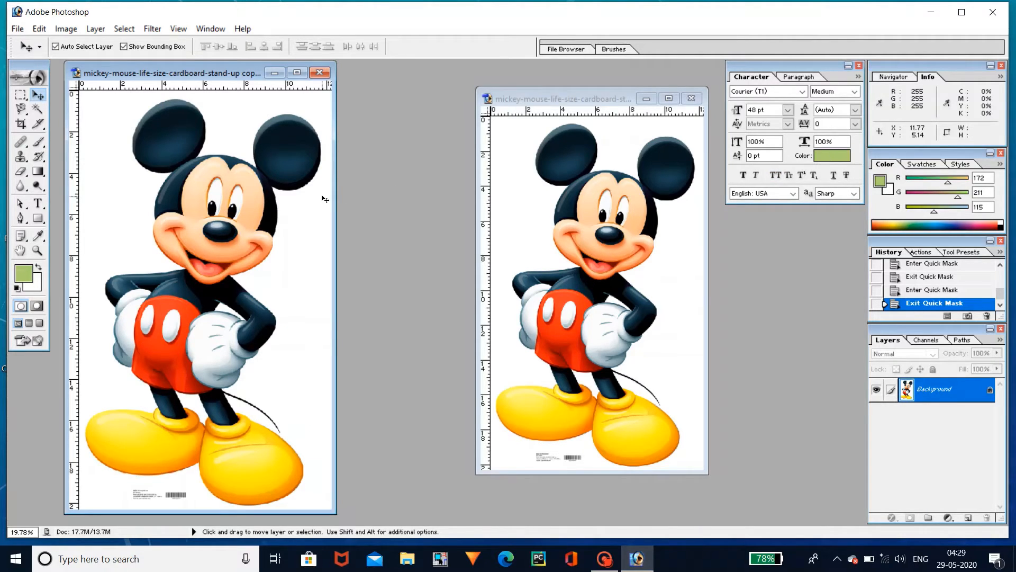
# Set the foreground colour to a bright blue with RGB values 10, 55, 250.
pyautogui.click(26, 276)
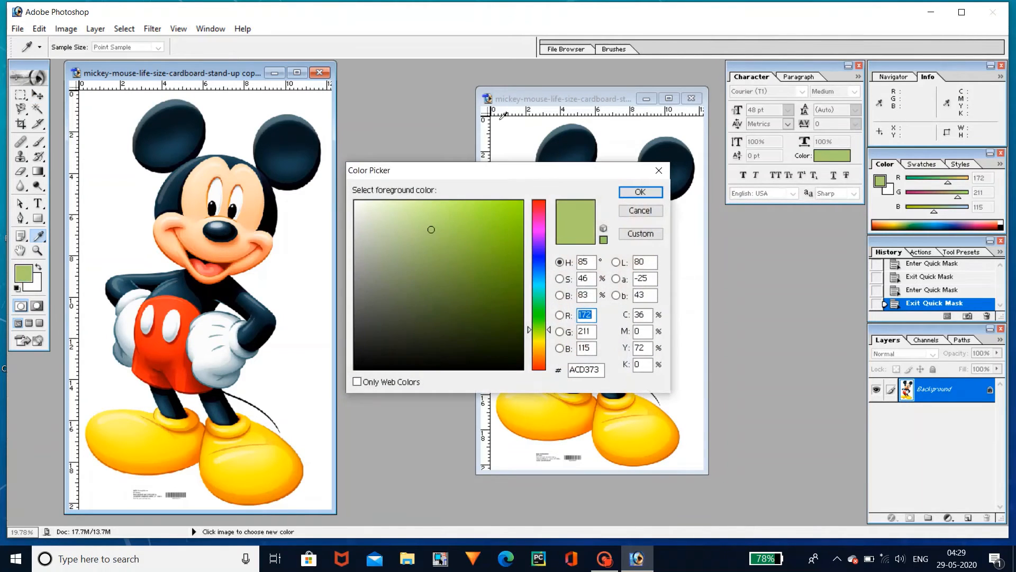
pyautogui.click(538, 262)
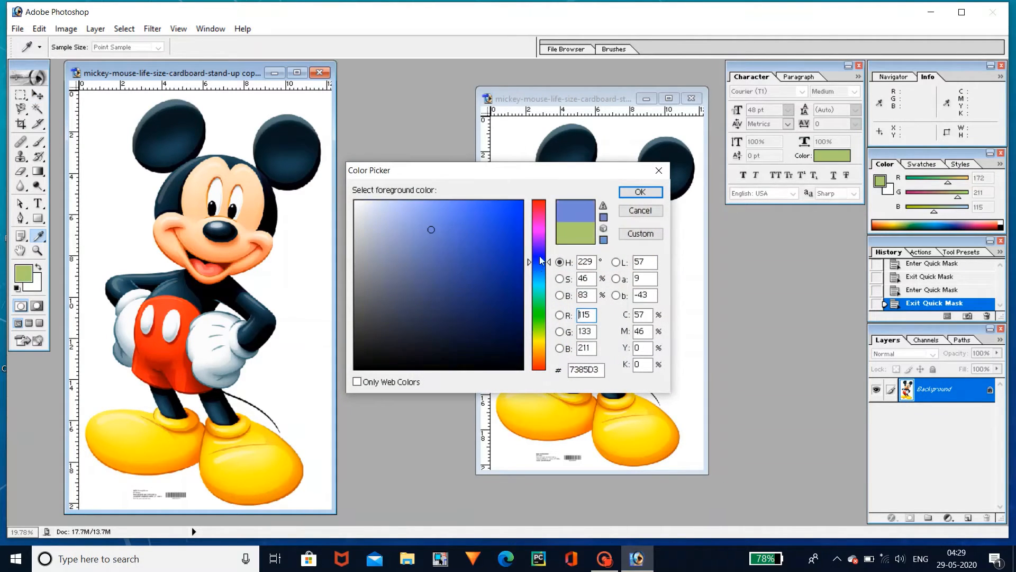
pyautogui.click(516, 203)
pyautogui.click(639, 192)
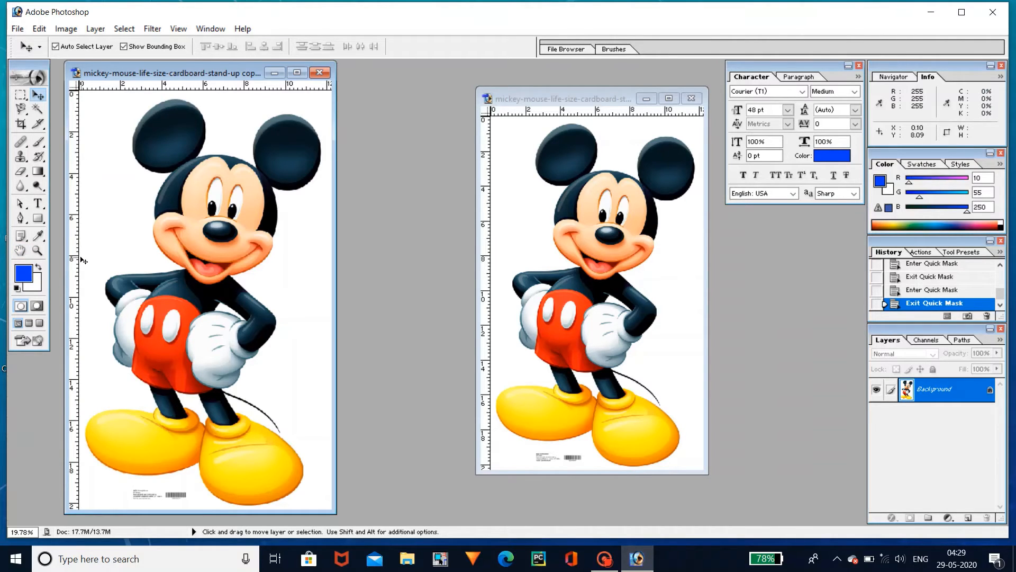
# Magnify the duplicate image to 100% and use the Navigator to bring the character's face into view.
pyautogui.hotkey('ctrl', '+')
pyautogui.hotkey('ctrl', '+')
pyautogui.hotkey('ctrl', '+')
pyautogui.hotkey('ctrl', '+')
pyautogui.hotkey('ctrl', '+')
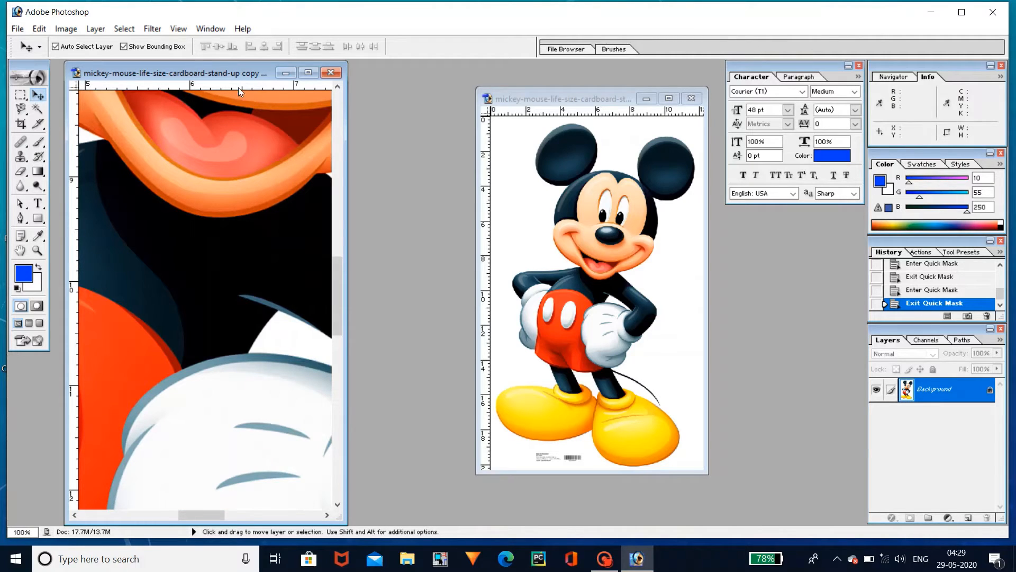
pyautogui.click(903, 78)
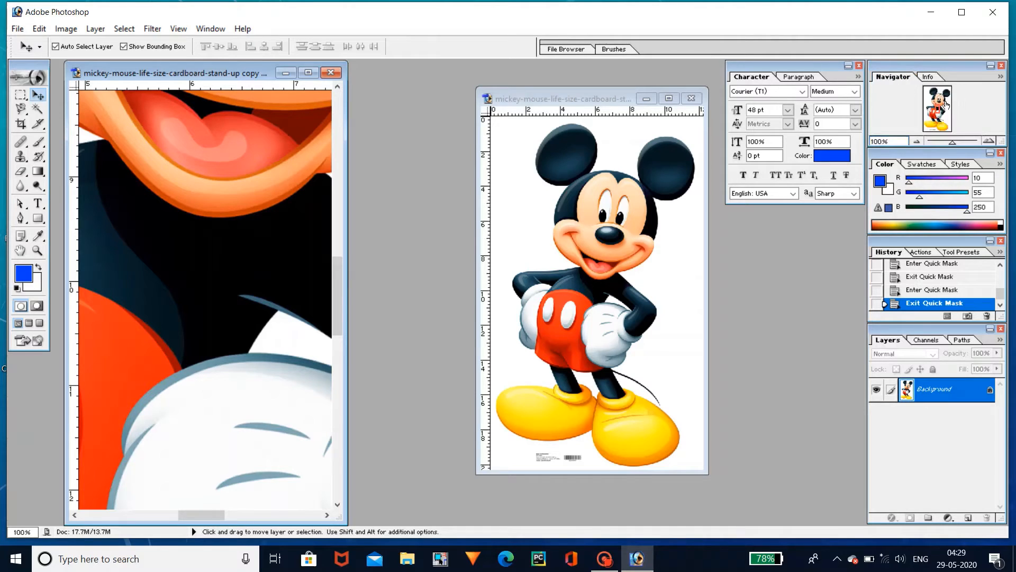
pyautogui.click(940, 95)
pyautogui.moveTo(939, 95); pyautogui.dragTo(941, 99)
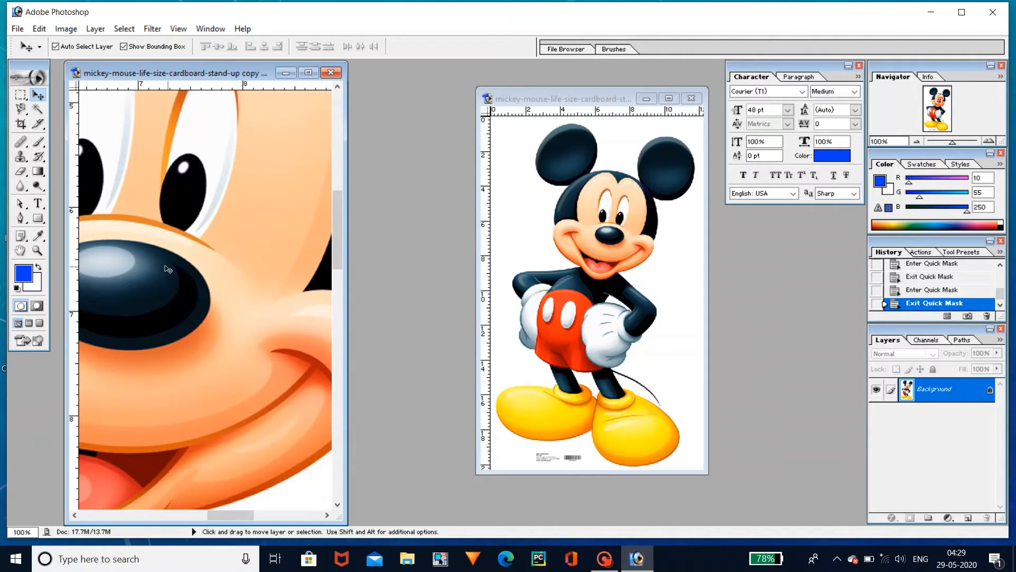
# Pan around the character's eyes and nose with the Hand tool, and fit the whole image in its window again.
pyautogui.click(20, 251)
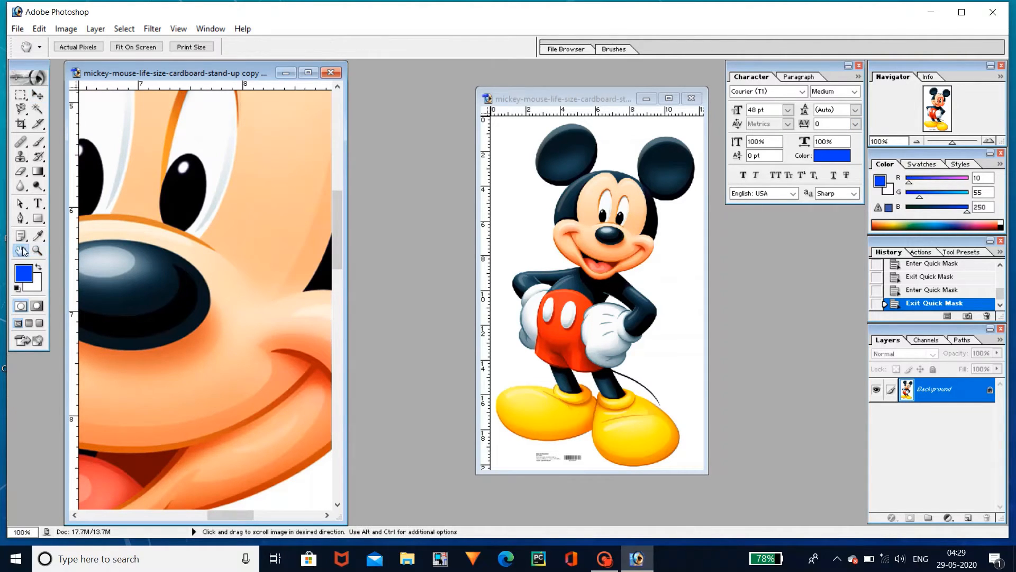
pyautogui.moveTo(237, 191); pyautogui.dragTo(250, 327)
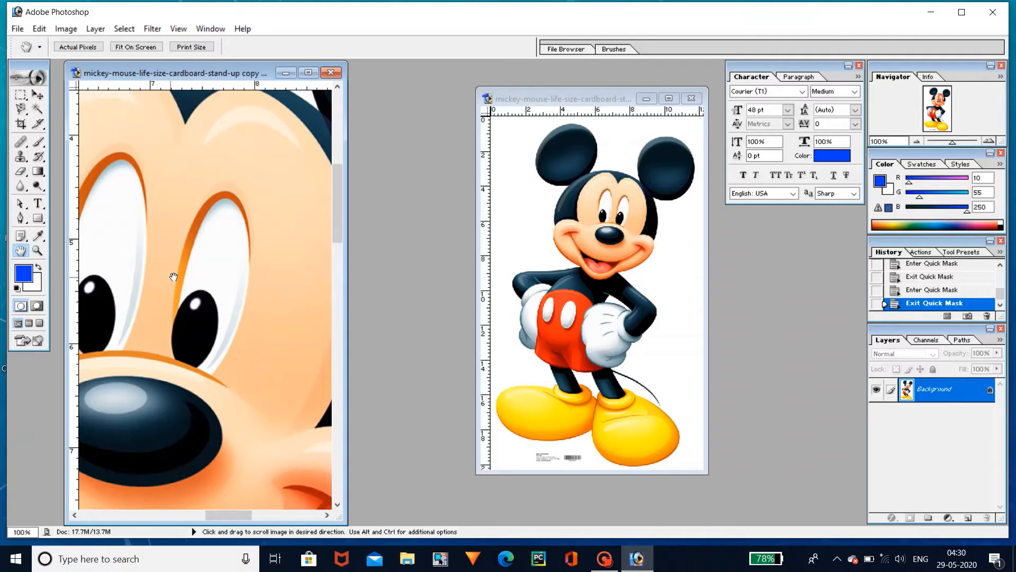
pyautogui.moveTo(178, 275); pyautogui.dragTo(222, 258)
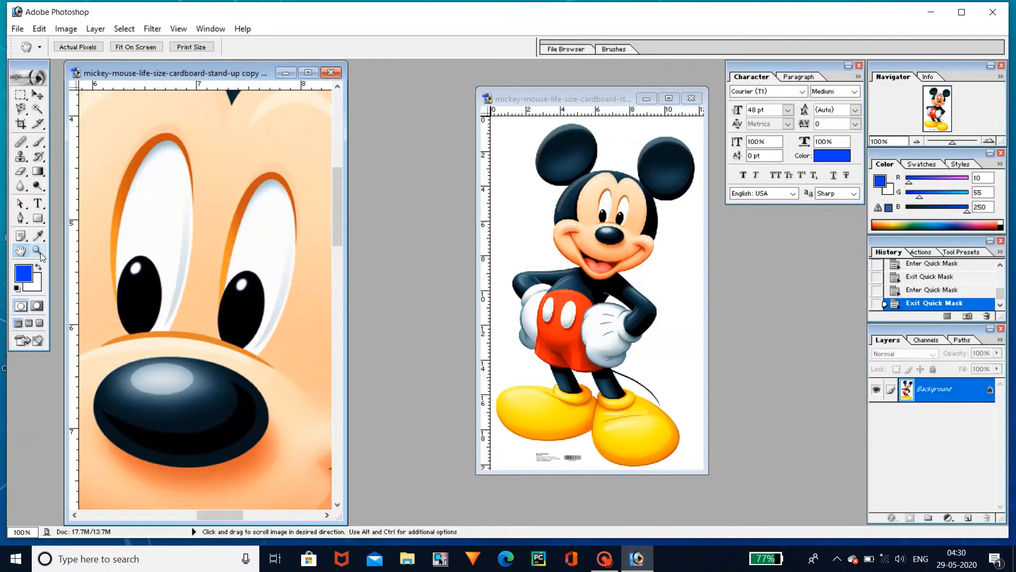
pyautogui.hotkey('ctrl', '0')
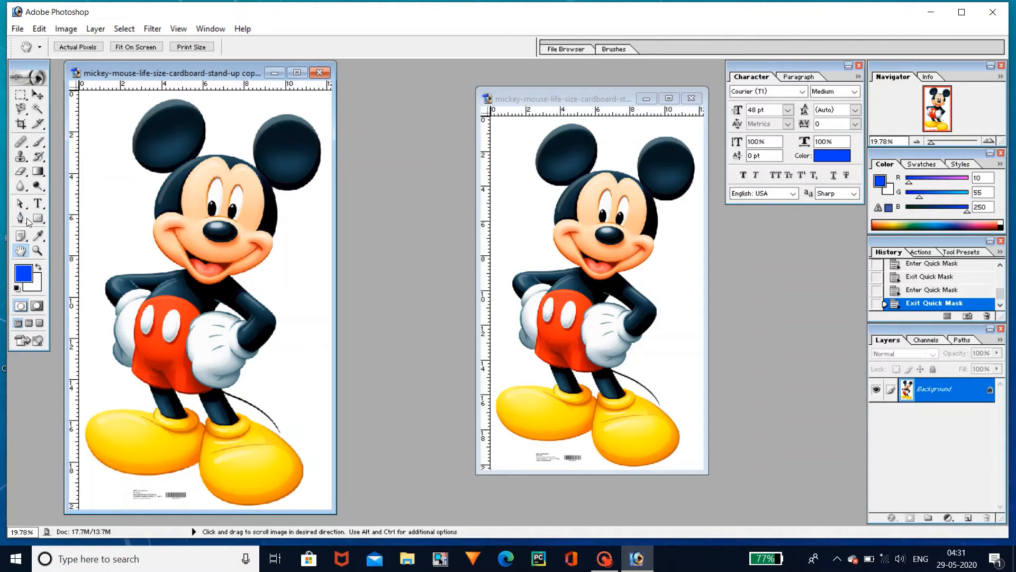
# With the Type tool active, compare its font style, size and alignment options with the Character and Paragraph settings, leaving Character displayed.
pyautogui.click(40, 205)
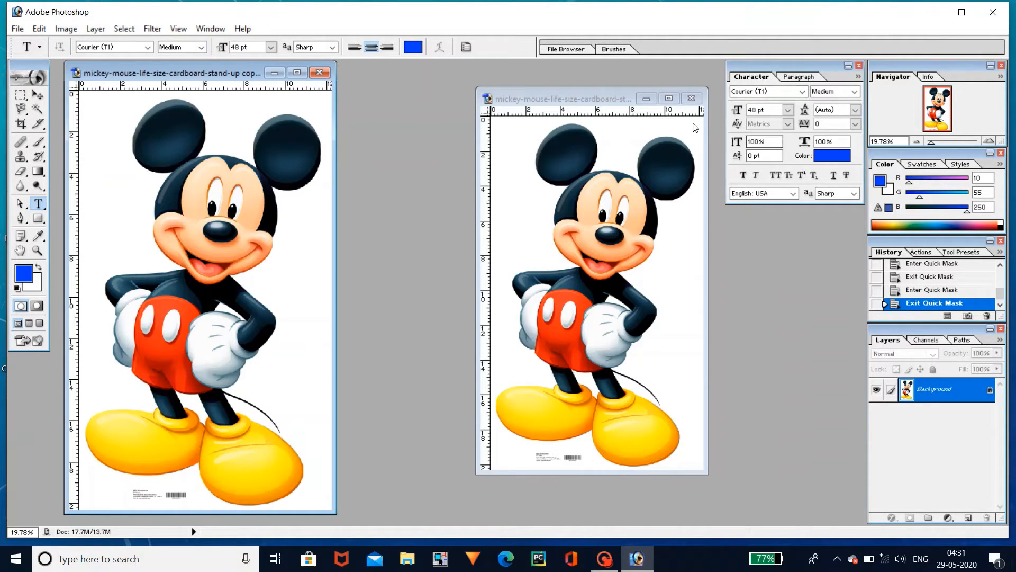
pyautogui.click(576, 95)
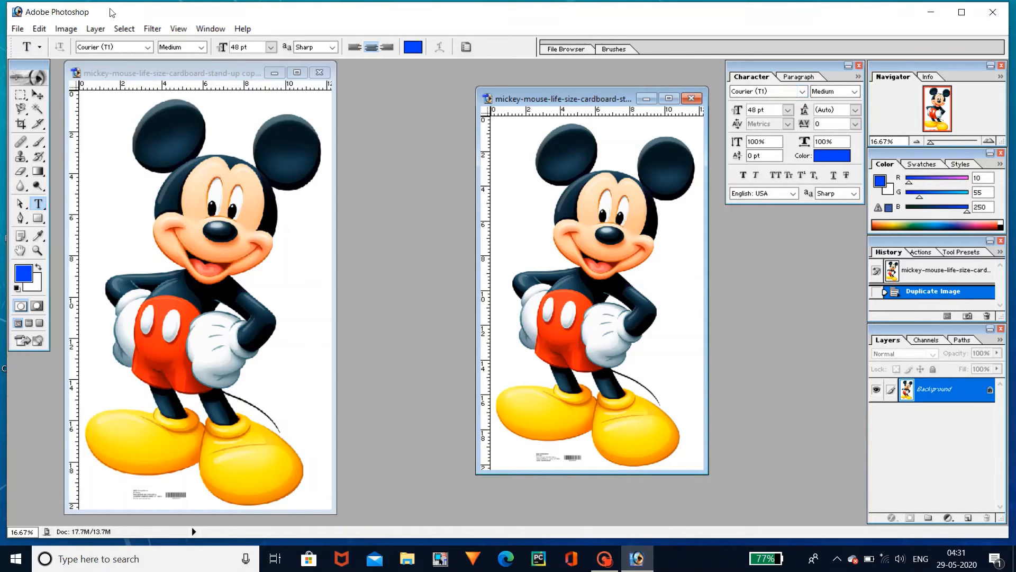
pyautogui.click(202, 46)
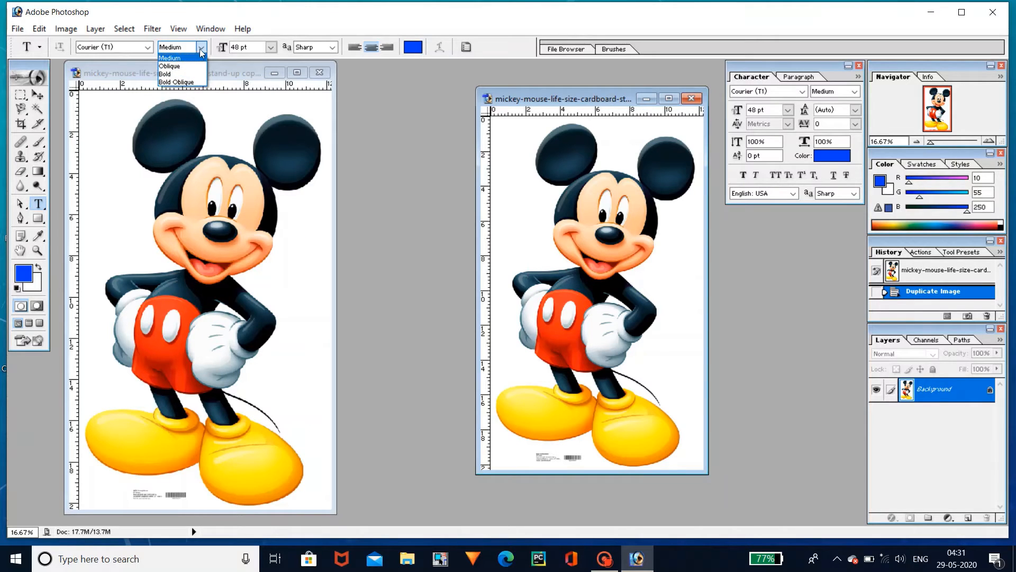
pyautogui.click(199, 49)
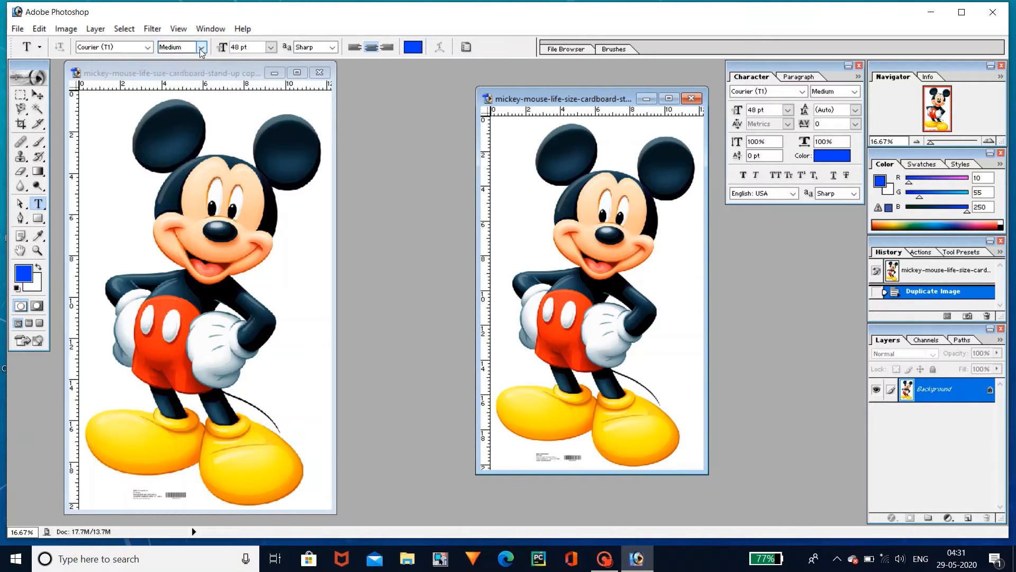
pyautogui.click(269, 50)
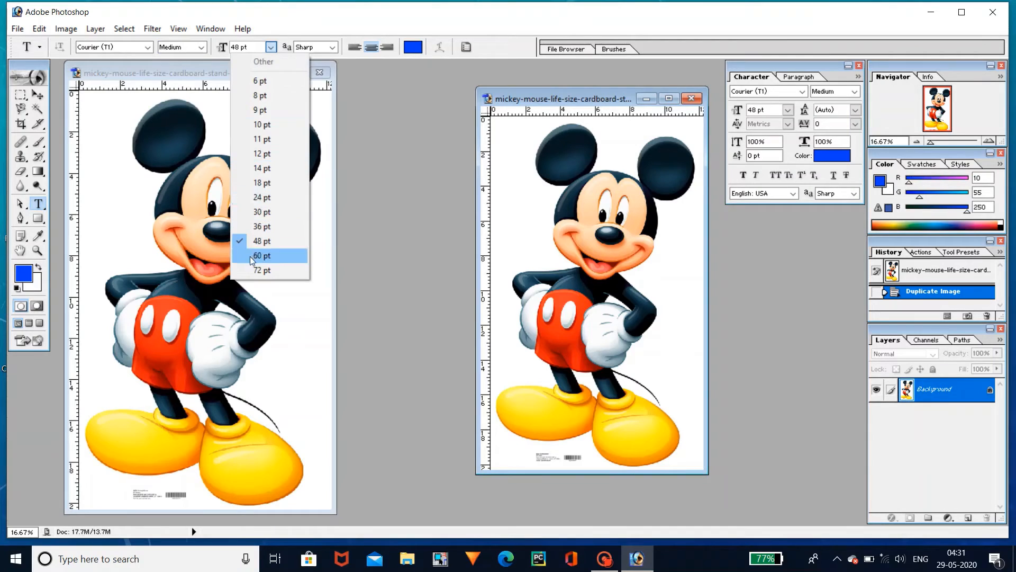
pyautogui.click(349, 131)
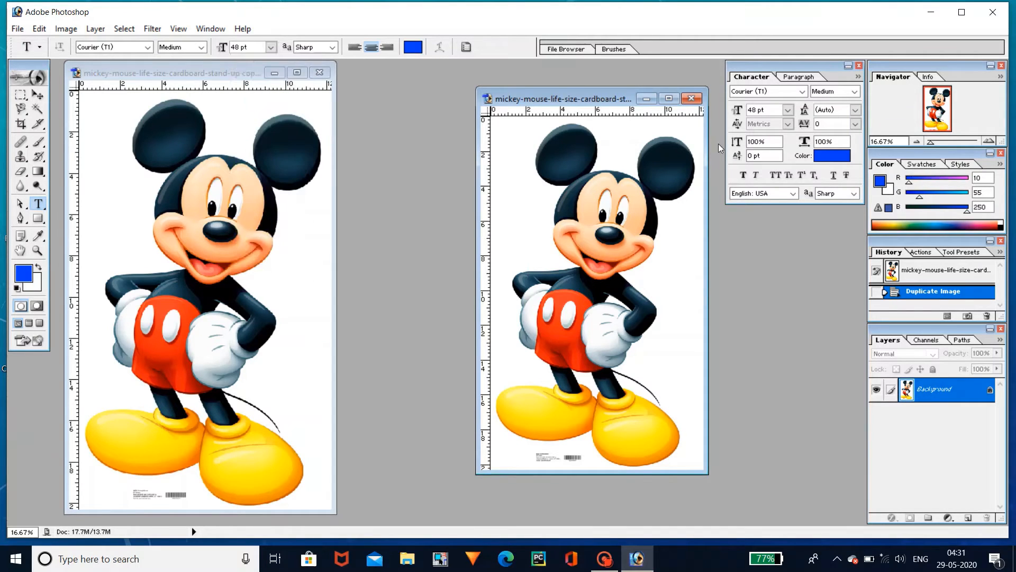
pyautogui.click(787, 111)
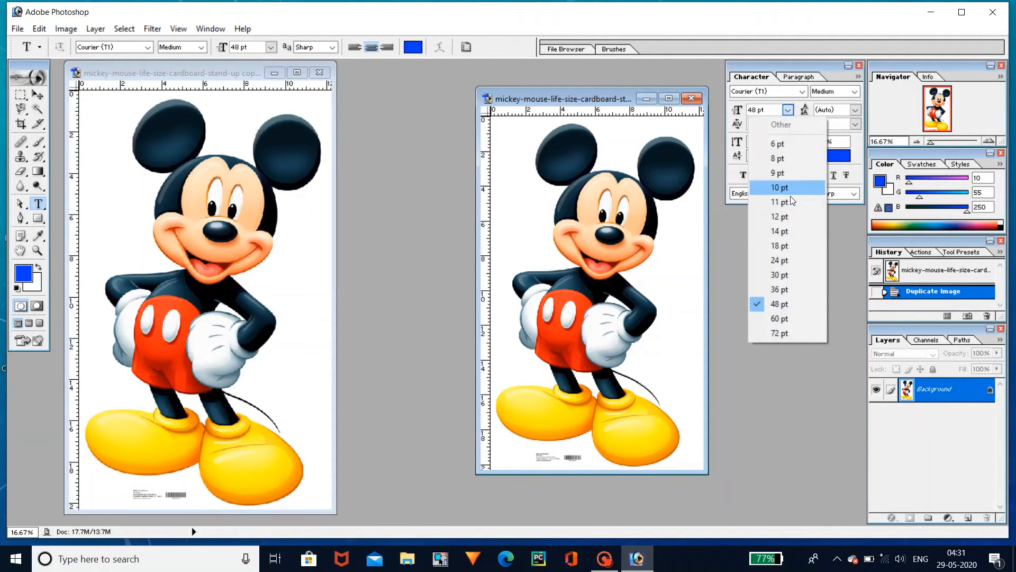
pyautogui.click(736, 243)
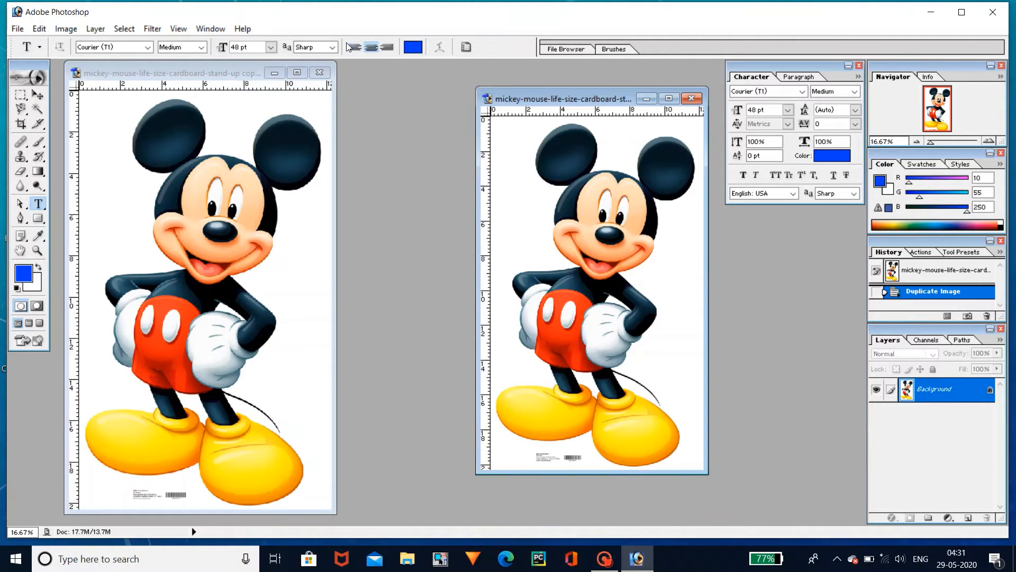
pyautogui.click(791, 78)
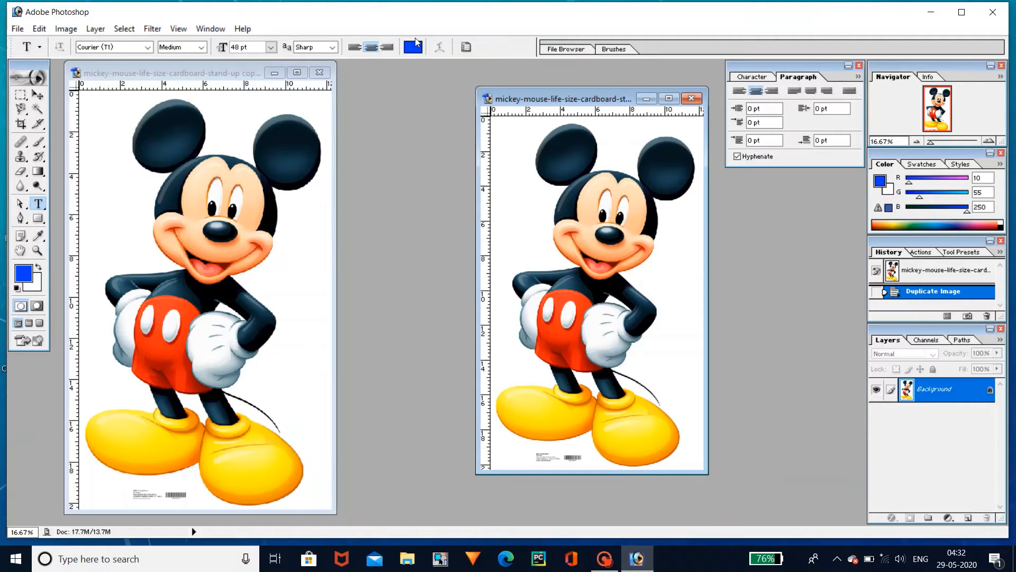
pyautogui.click(768, 78)
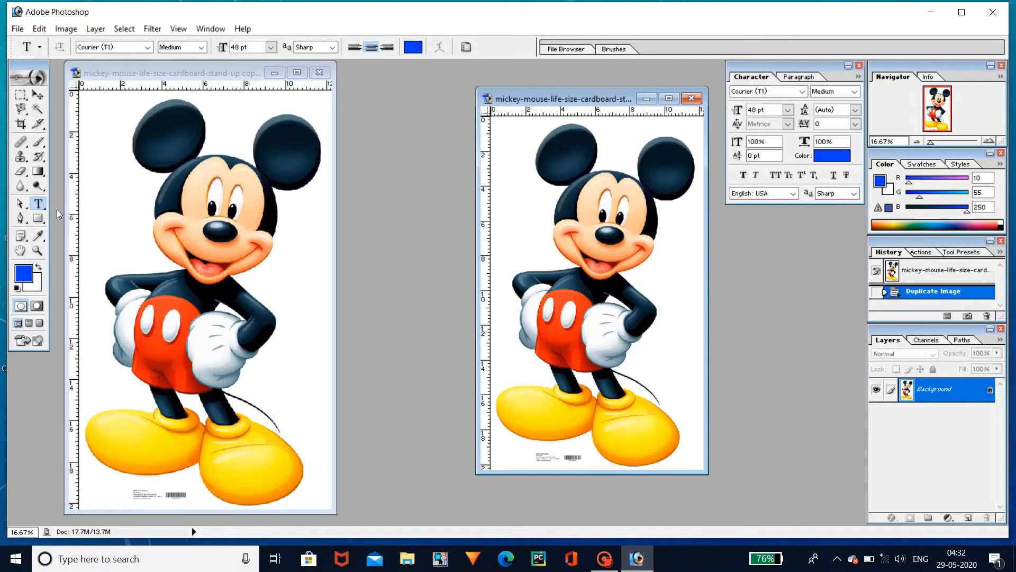
# Add the blue 48 pt Courier text "abc" beside the character's head on the duplicate image.
pyautogui.click(117, 195)
pyautogui.click(117, 196)
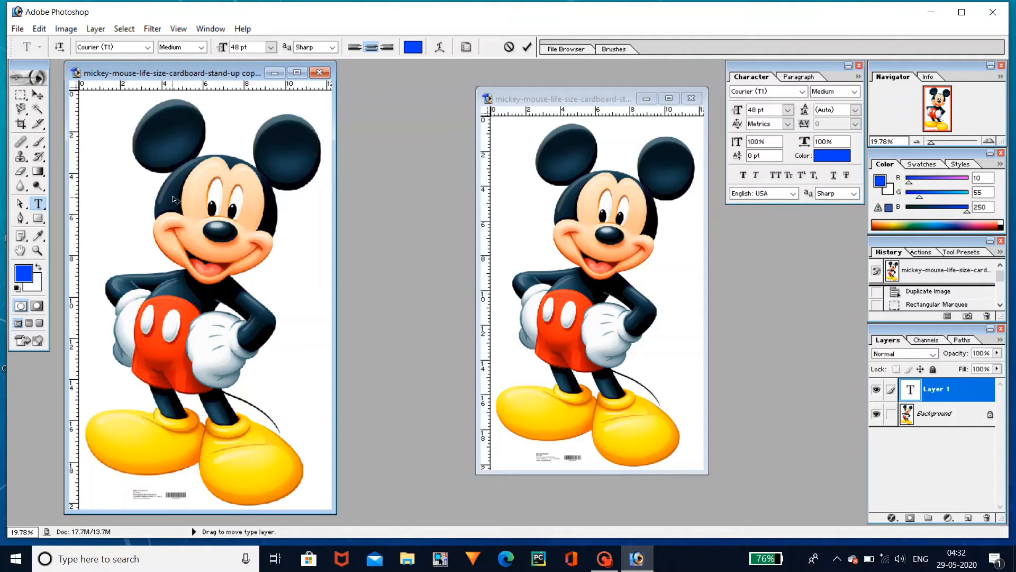
pyautogui.write('abc')
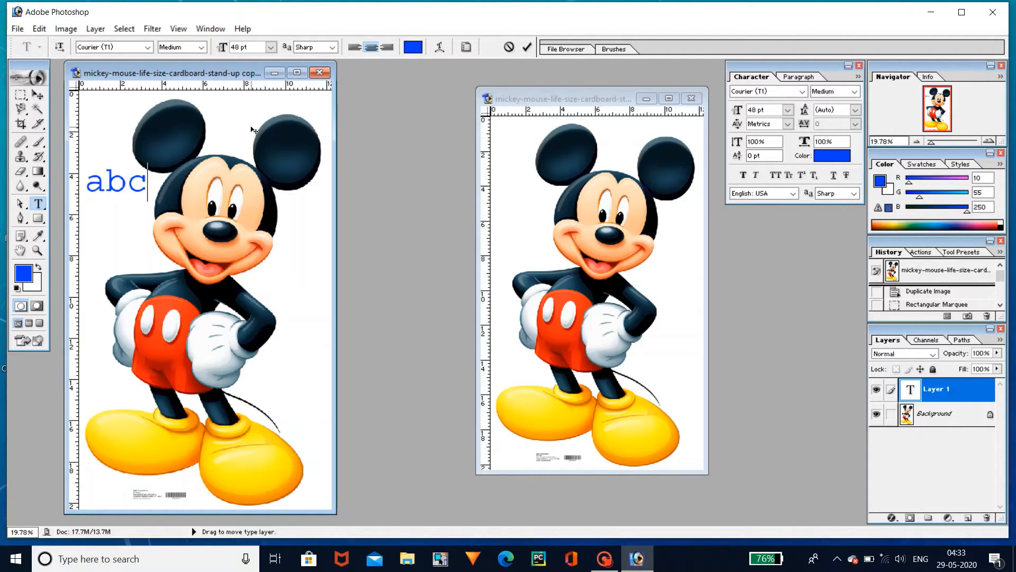
# Set the font of the whole "abc" text to ISOCPEUR and place it in the white space beside the character's cheek.
pyautogui.click(148, 47)
pyautogui.click(134, 208)
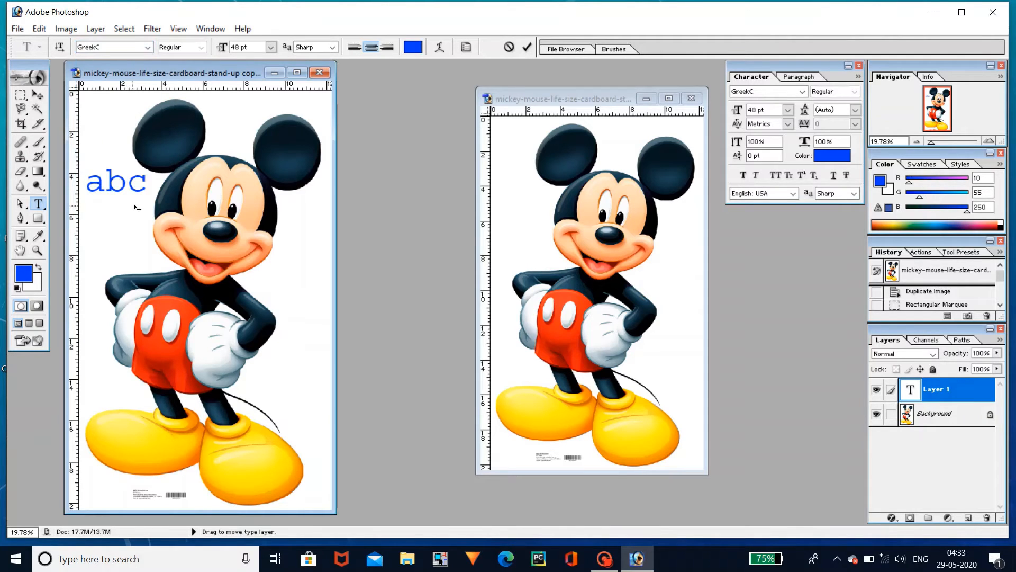
pyautogui.moveTo(152, 195); pyautogui.dragTo(182, 187)
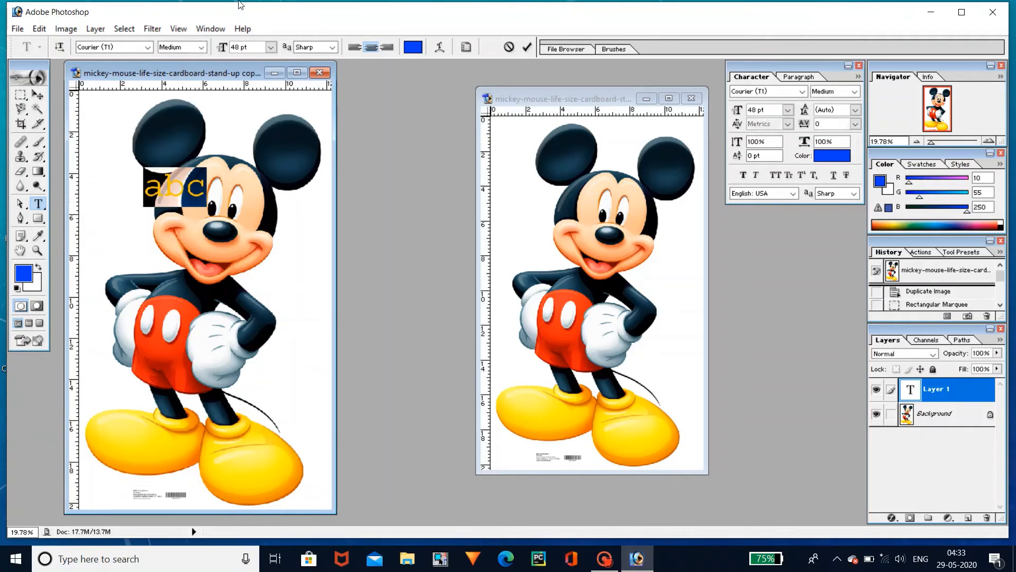
pyautogui.click(148, 47)
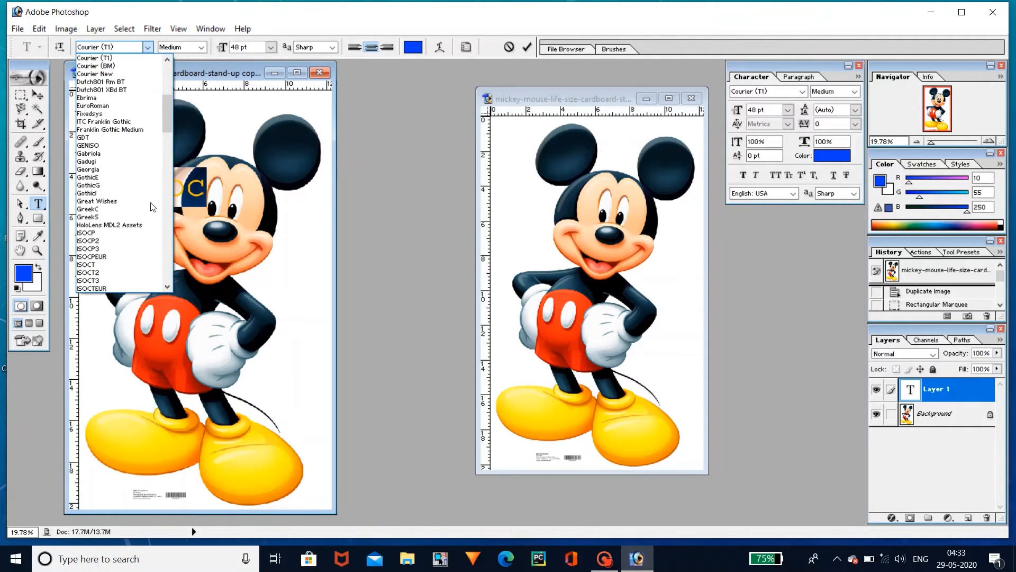
pyautogui.click(139, 257)
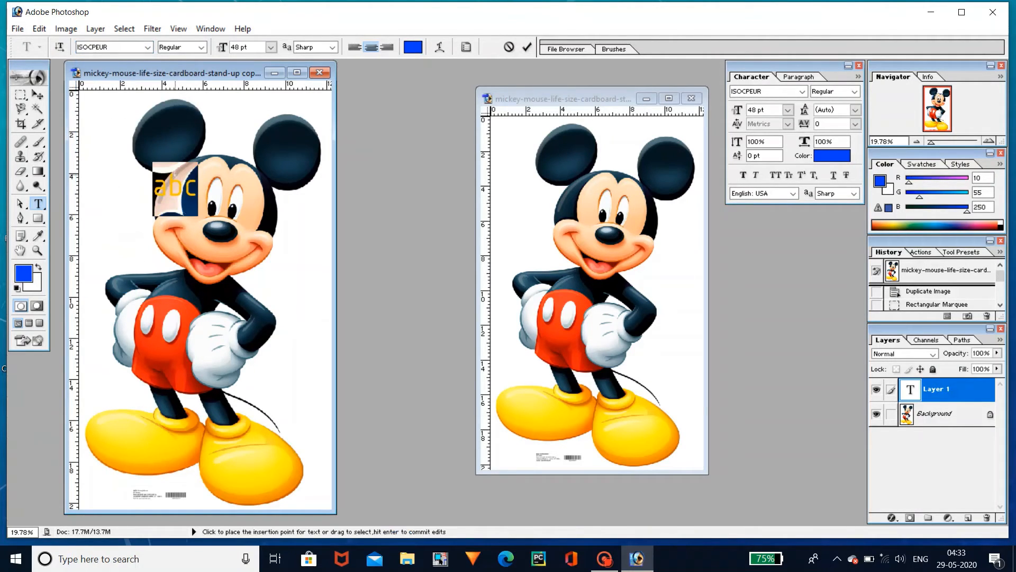
pyautogui.moveTo(168, 175); pyautogui.dragTo(109, 190)
pyautogui.click(123, 191)
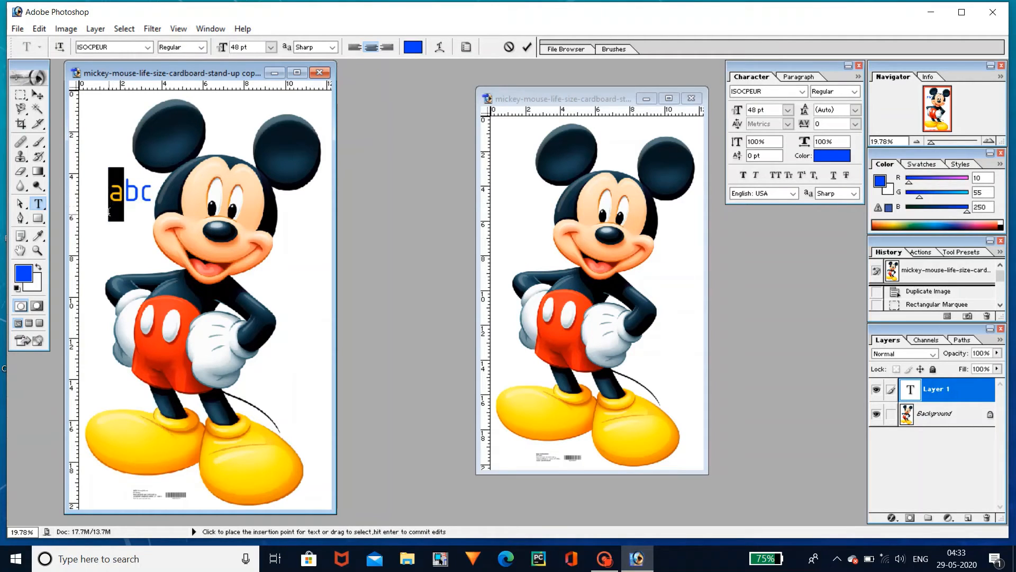
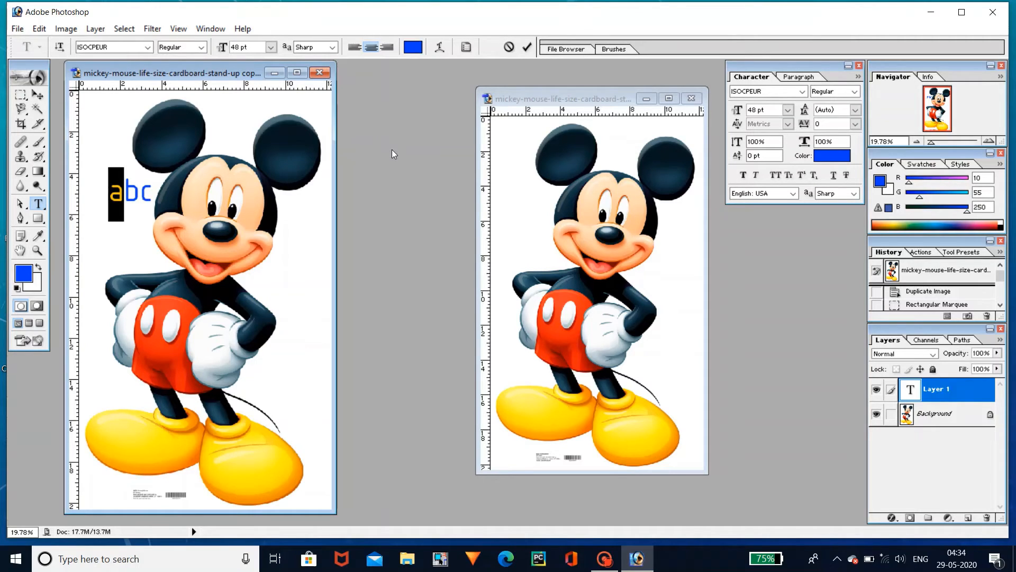
pyautogui.click(18, 29)
pyautogui.moveTo(39, 29)
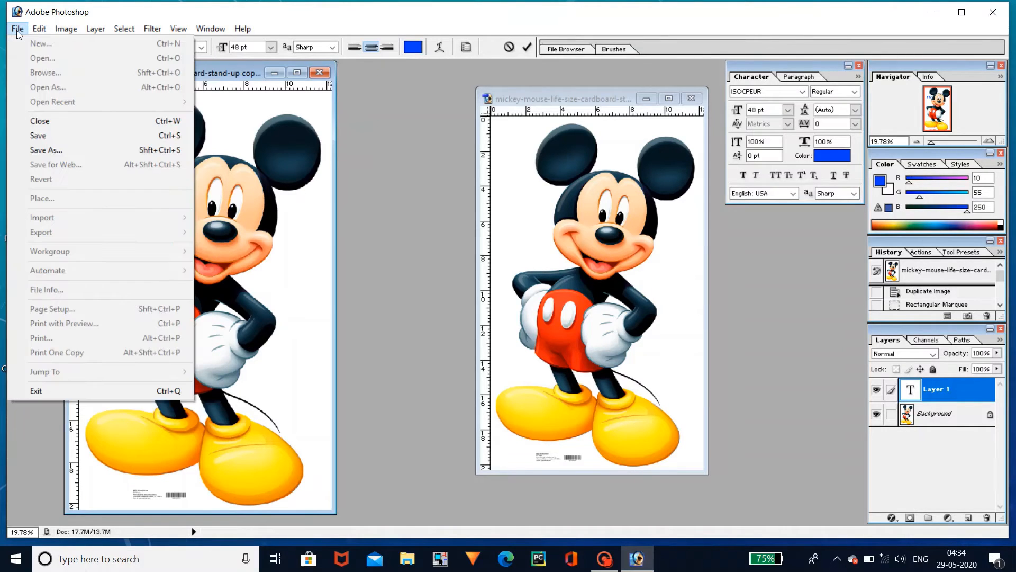
pyautogui.click(351, 113)
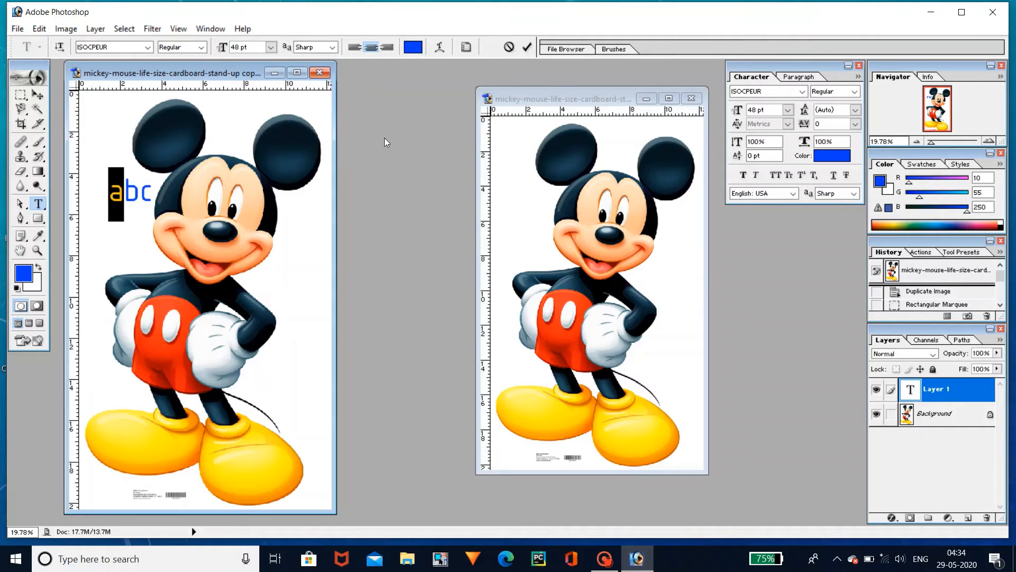
pyautogui.click(142, 183)
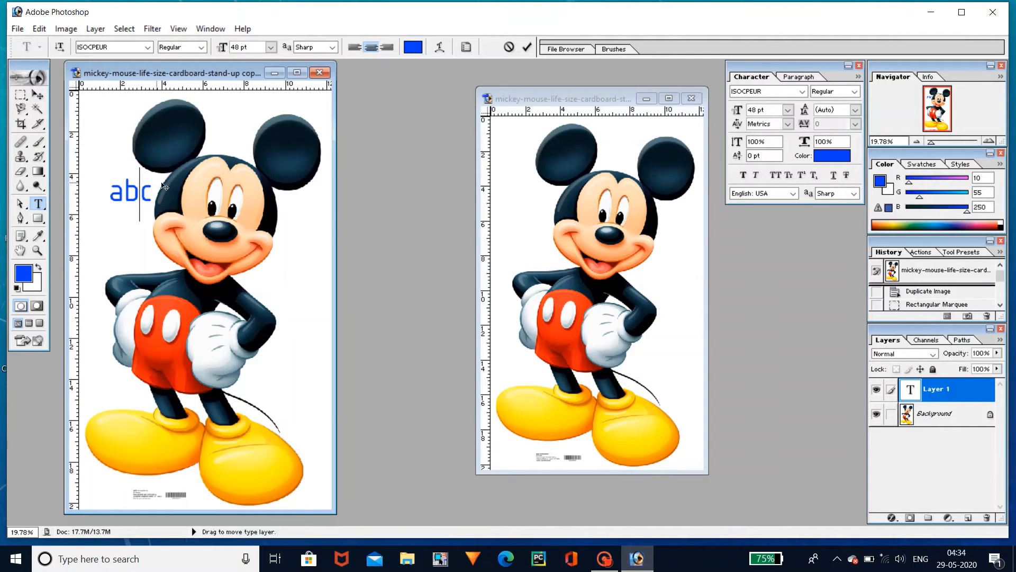
pyautogui.click(18, 29)
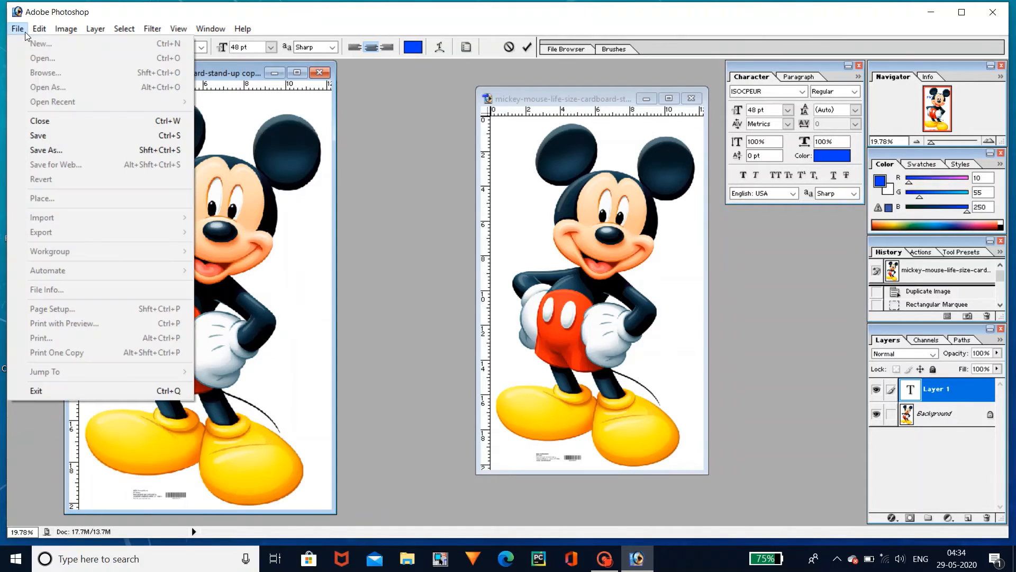
pyautogui.click(320, 73)
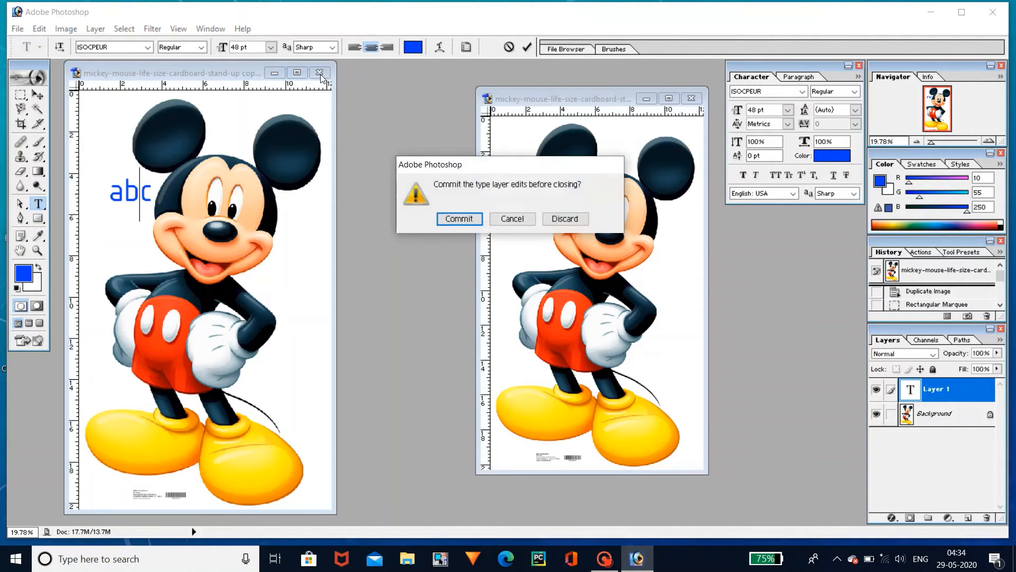
pyautogui.click(522, 221)
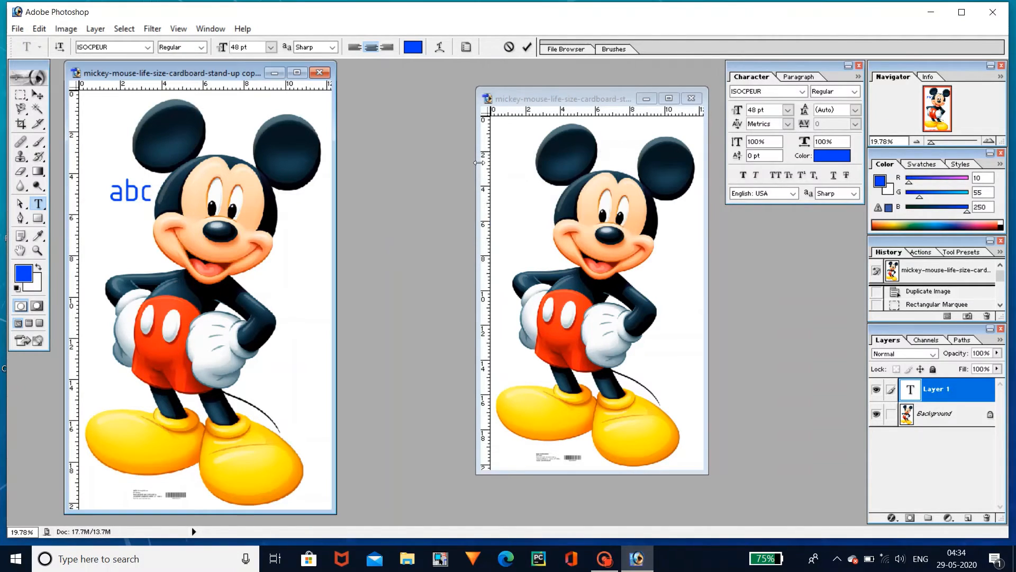
# Commit the "abc" type layer edits through the duplicate's close prompt, but cancel the closing so the image stays open.
pyautogui.click(320, 73)
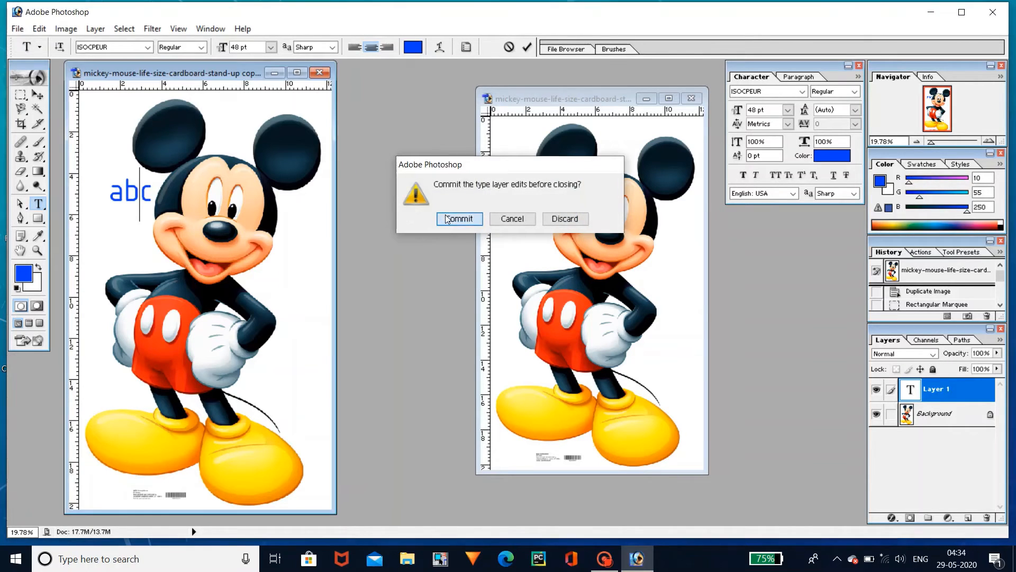
pyautogui.press('Return')
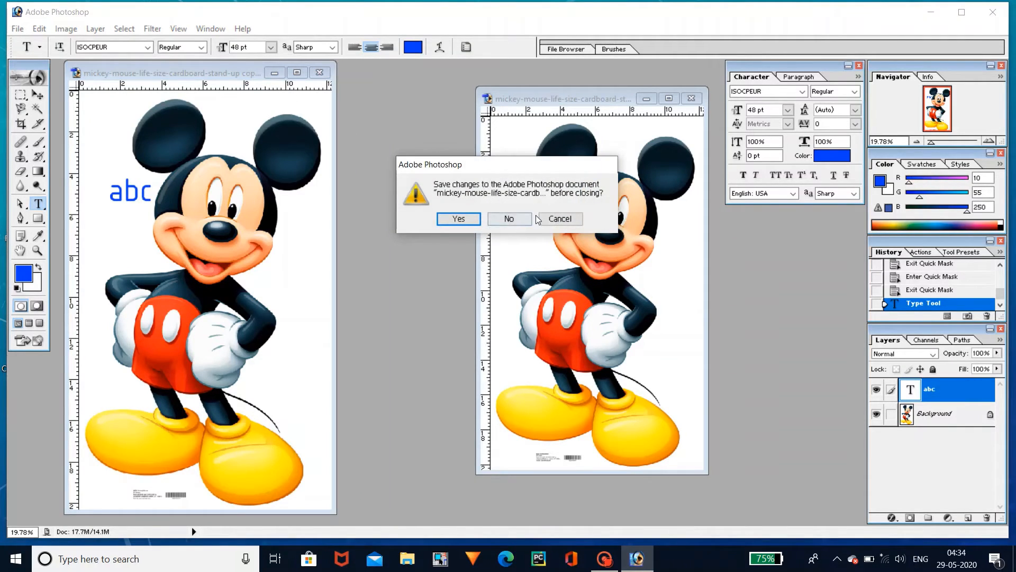
pyautogui.click(553, 219)
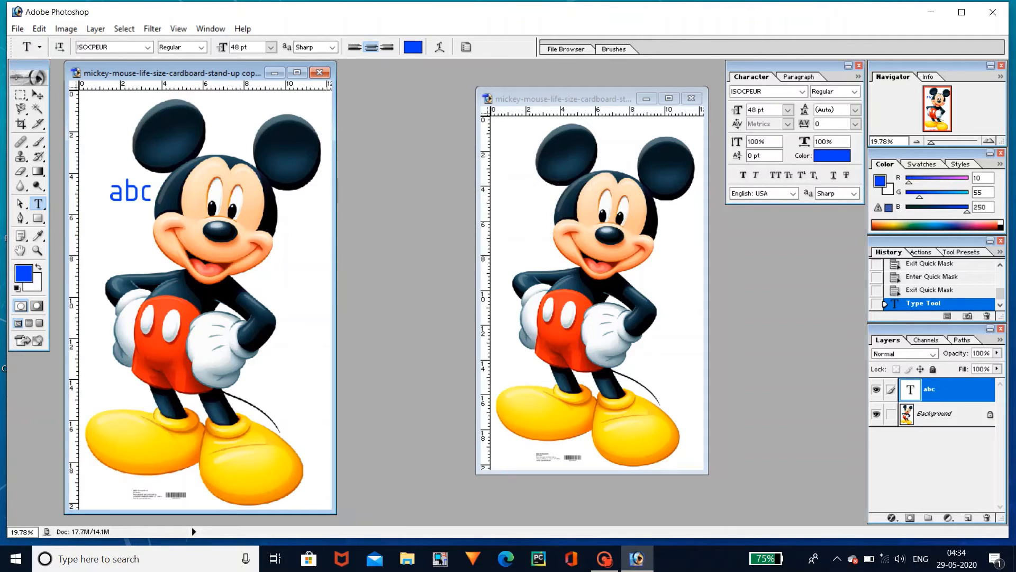
# Create a new white Grayscale document at the 1920 x 1080 HDTV preset with 72 pixels/inch resolution.
pyautogui.click(21, 30)
pyautogui.click(37, 43)
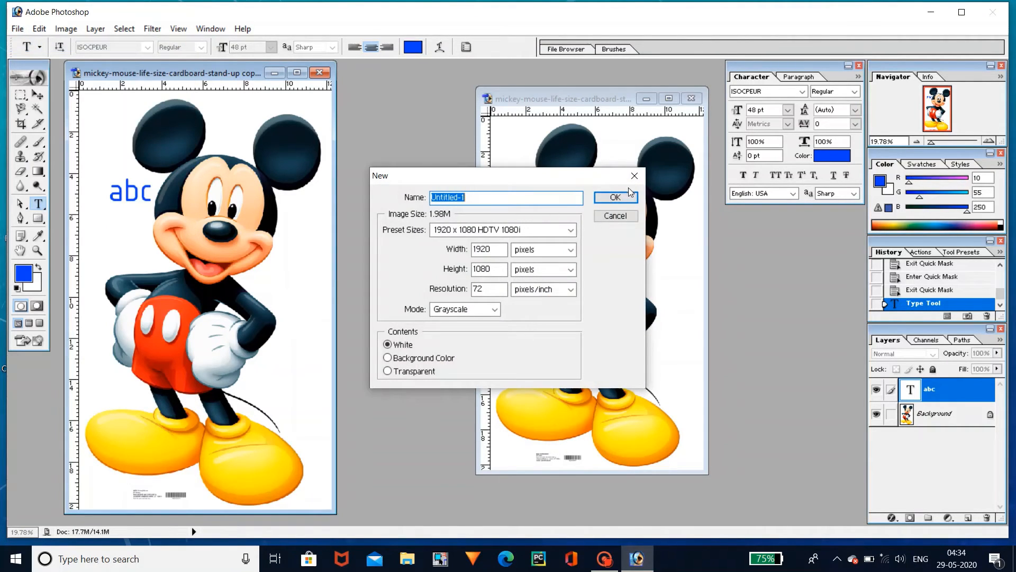
pyautogui.click(616, 197)
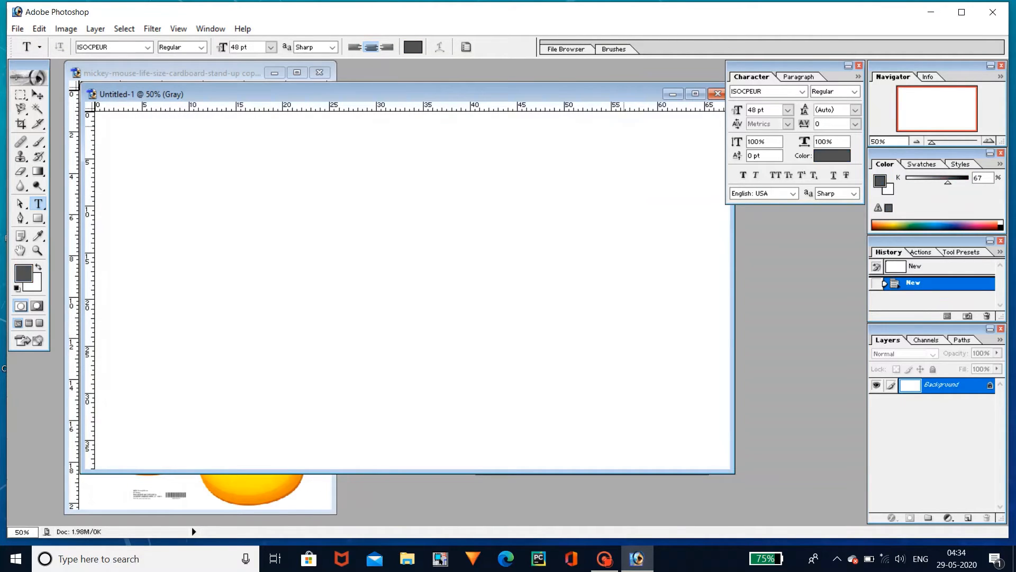
# Shrink the blank document's window and place it beside the duplicate image, without creating a second new document.
pyautogui.moveTo(569, 93)
pyautogui.mouseDown()
pyautogui.moveTo(565, 136)
pyautogui.moveTo(450, 142)
pyautogui.moveTo(403, 159)
pyautogui.moveTo(498, 109)
pyautogui.moveTo(665, 63)
pyautogui.moveTo(581, 77)
pyautogui.mouseUp()
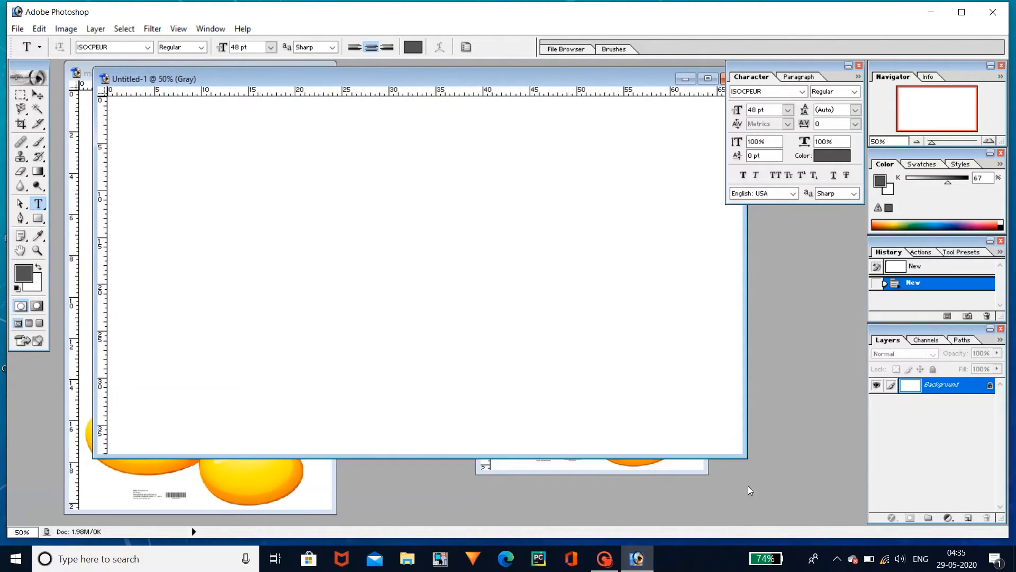
pyautogui.moveTo(746, 456); pyautogui.dragTo(406, 333)
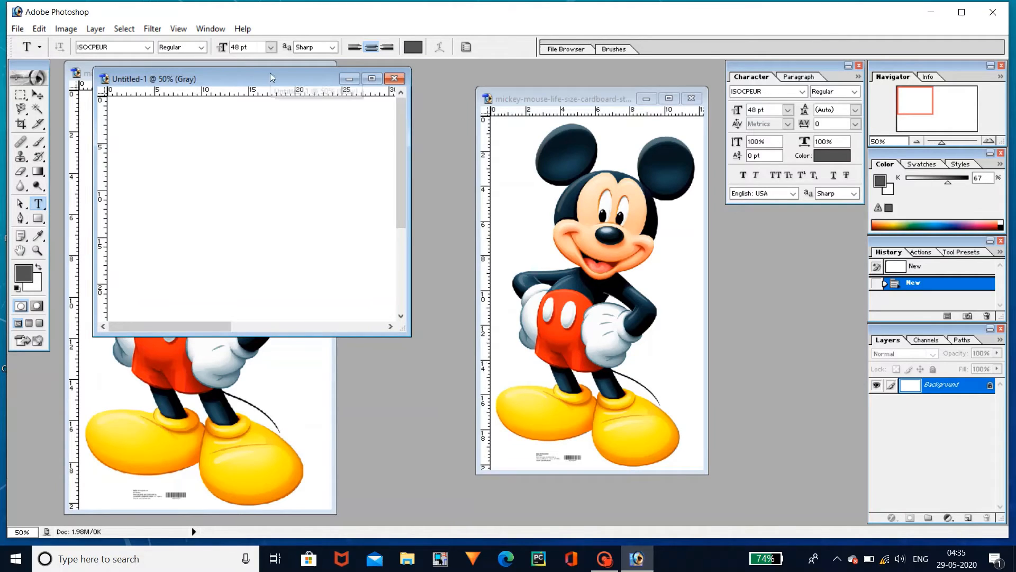
pyautogui.moveTo(271, 77); pyautogui.dragTo(554, 136)
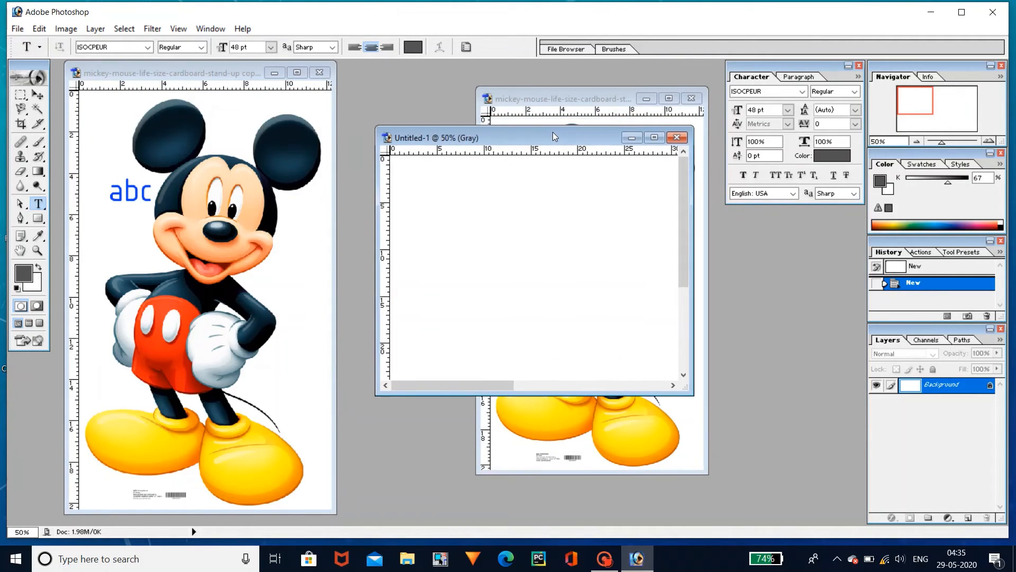
pyautogui.hotkey('ctrl', 'n')
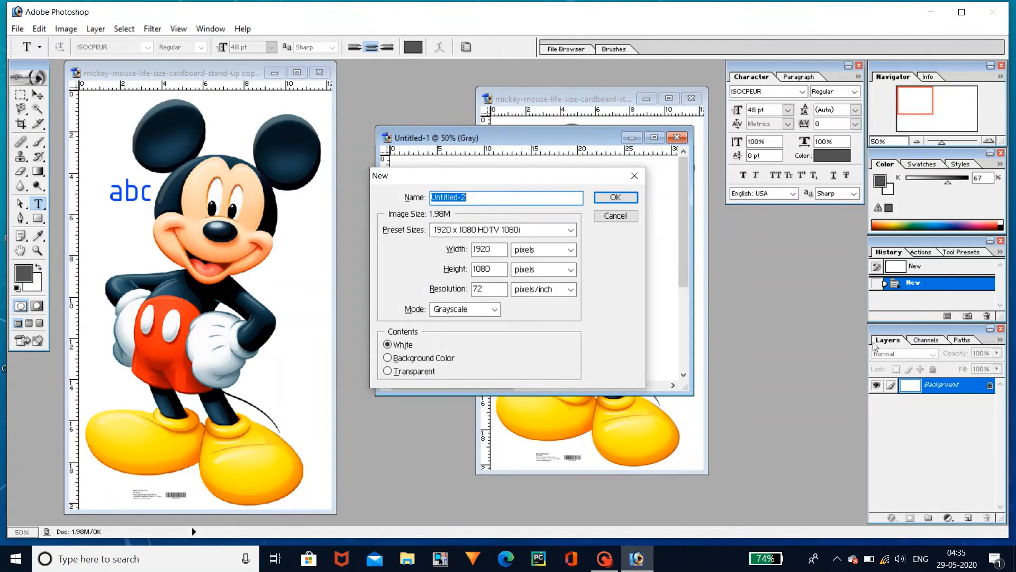
pyautogui.click(630, 215)
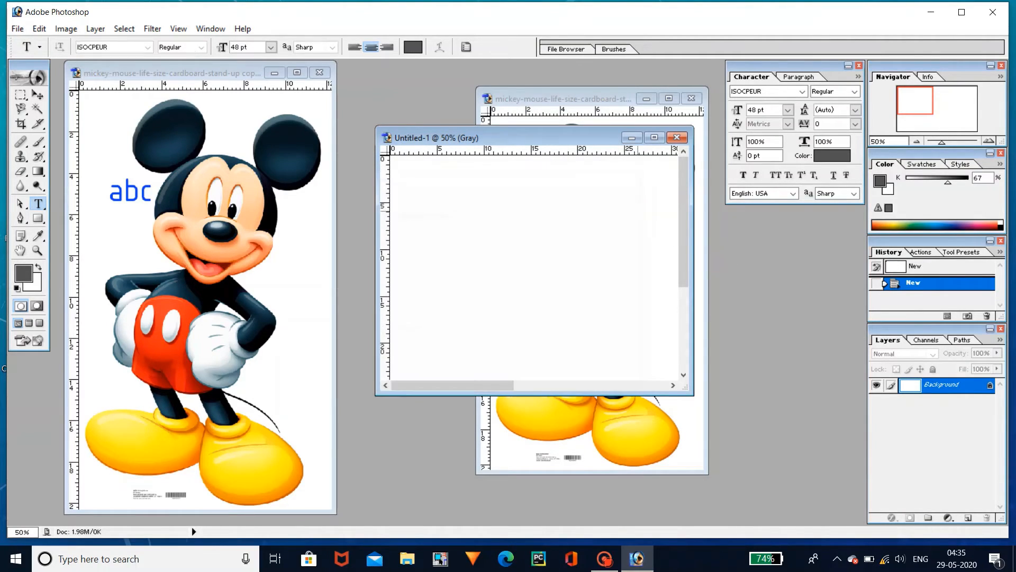
pyautogui.moveTo(532, 143); pyautogui.dragTo(527, 143)
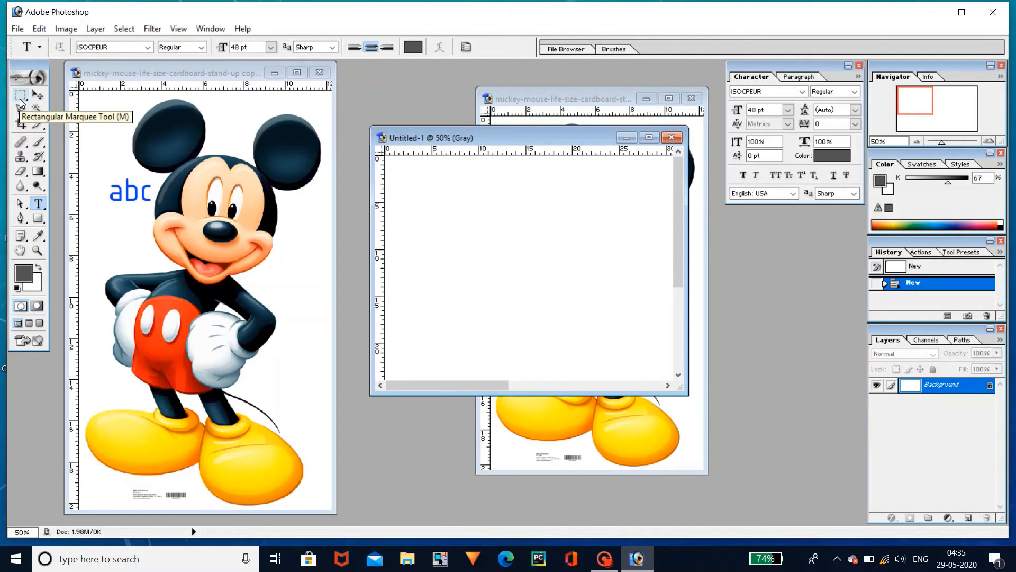
# Activate the duplicate image and select the character's face with the Rectangular Marquee tool.
pyautogui.click(20, 101)
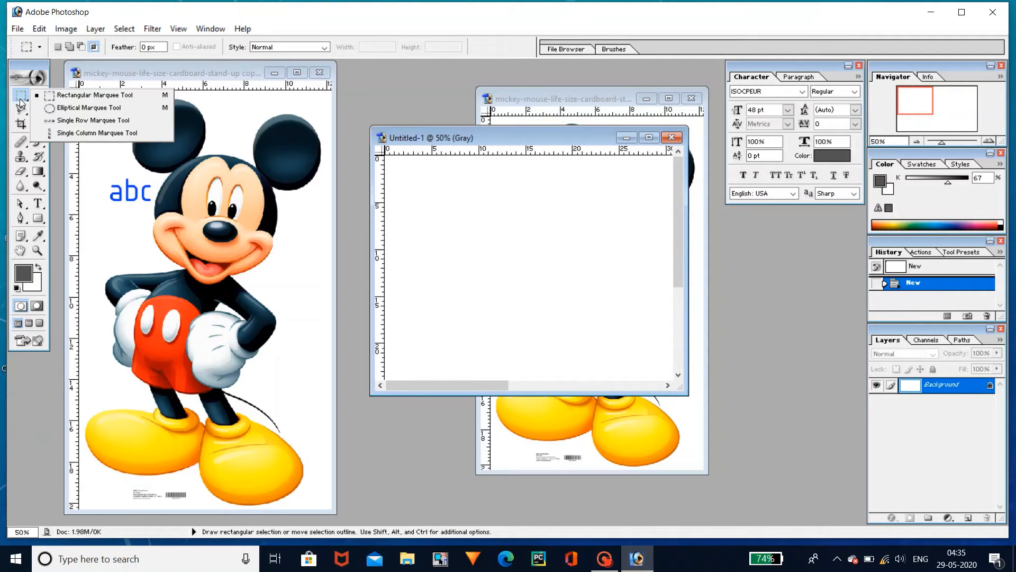
pyautogui.click(58, 95)
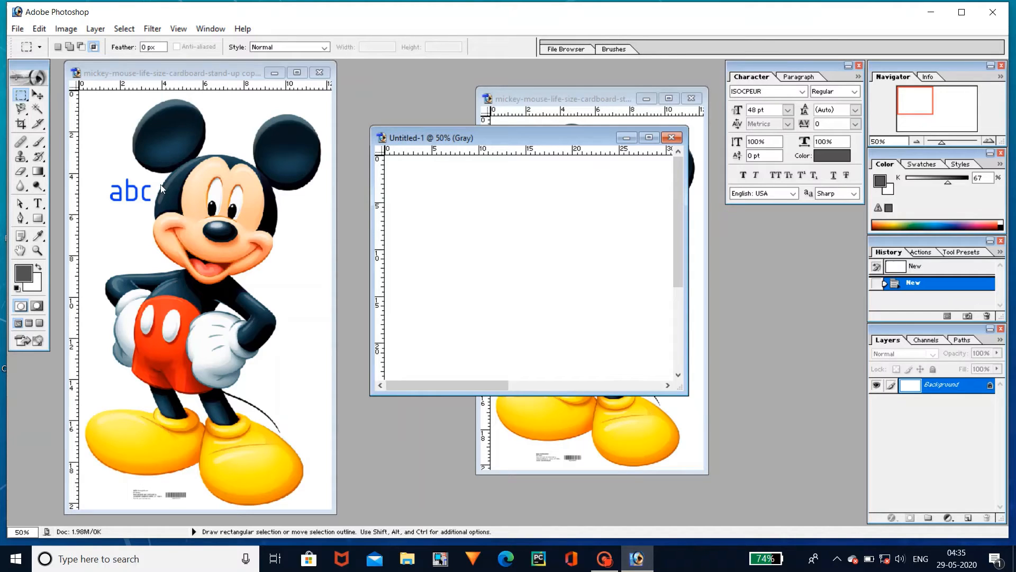
pyautogui.click(130, 139)
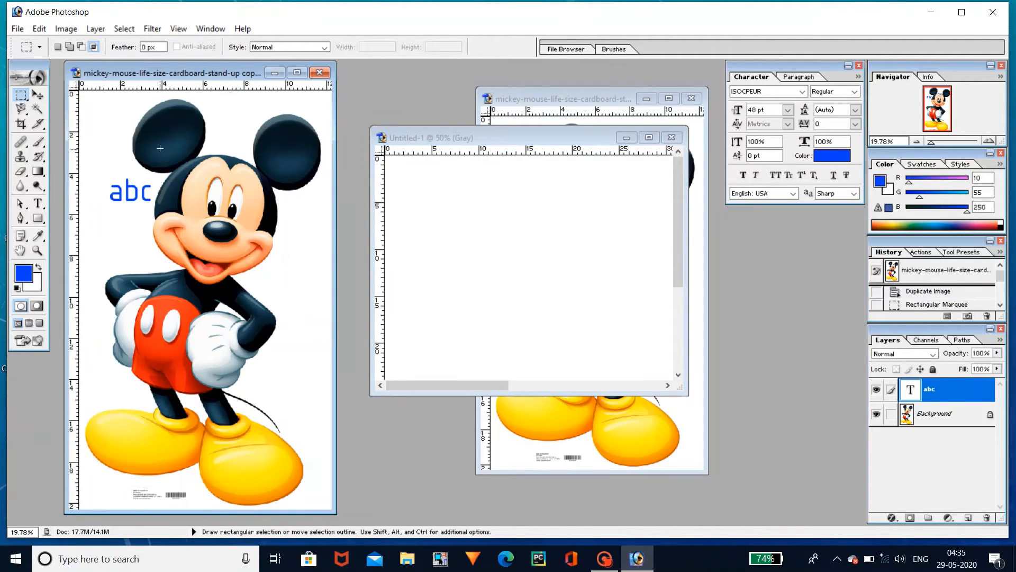
pyautogui.moveTo(157, 160); pyautogui.dragTo(289, 287)
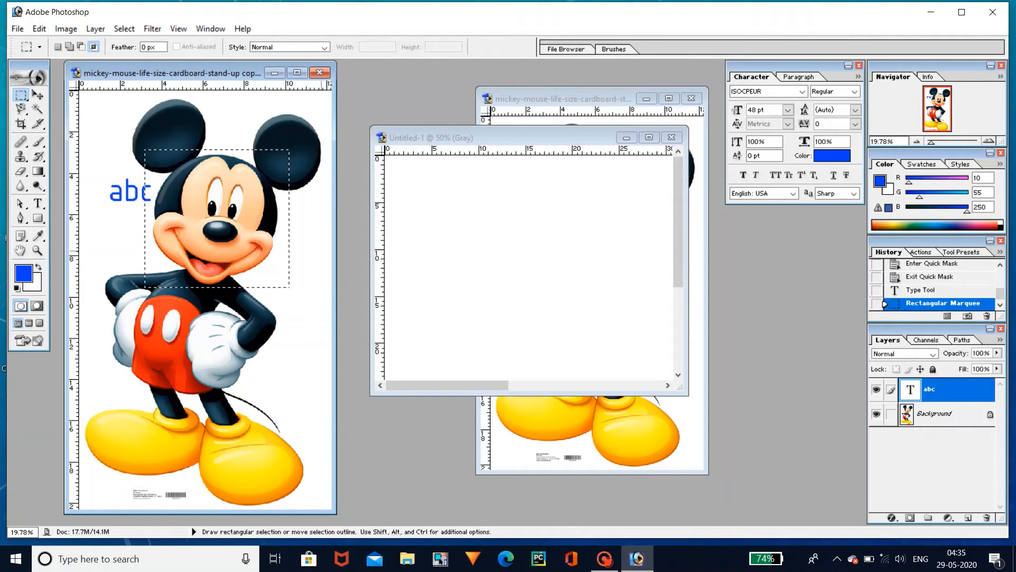
# Make the Background layer active using the Move tool's auto-select, and deselect the face with the Rectangular Marquee tool active.
pyautogui.press('v')
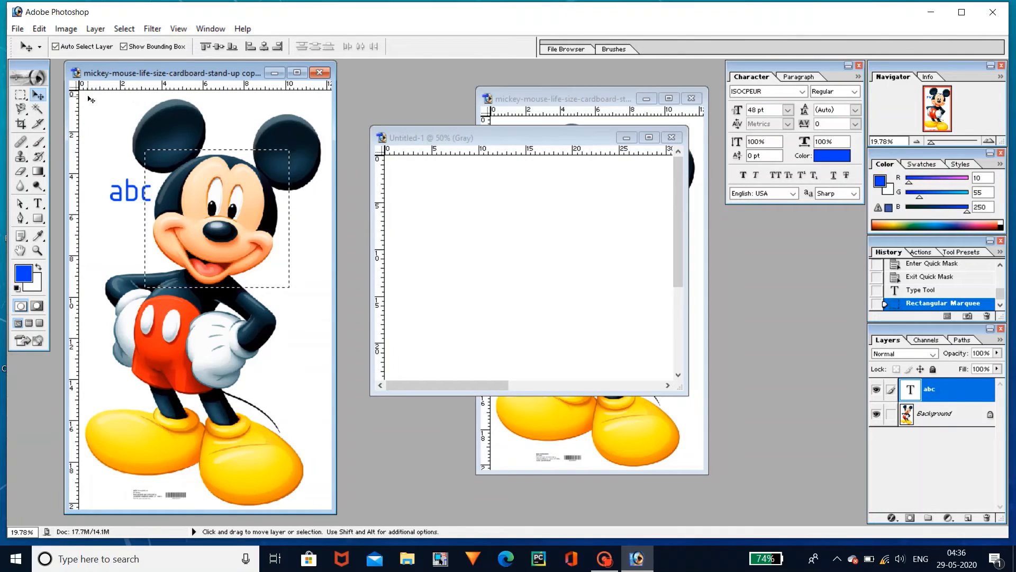
pyautogui.click(131, 157)
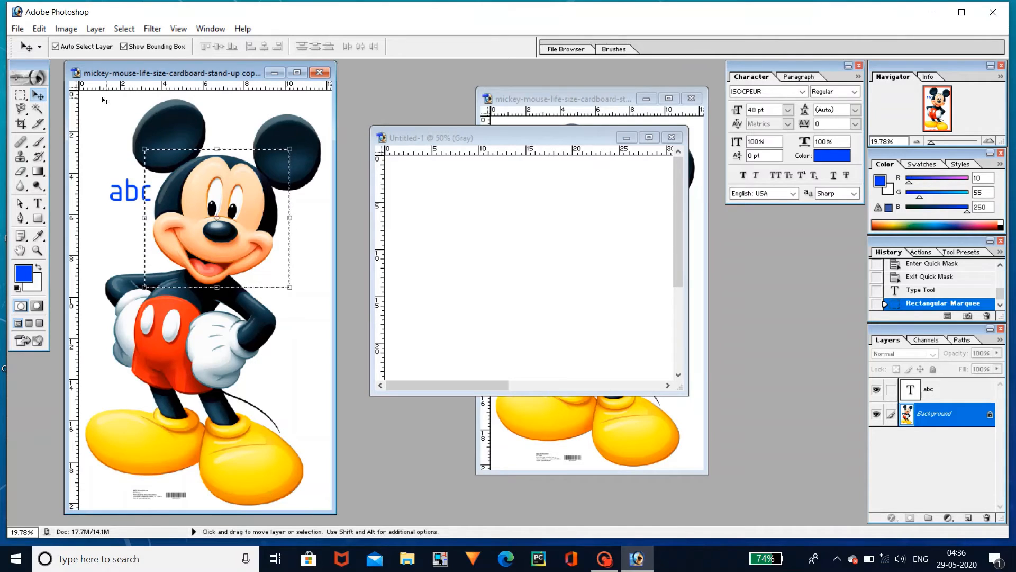
pyautogui.click(23, 95)
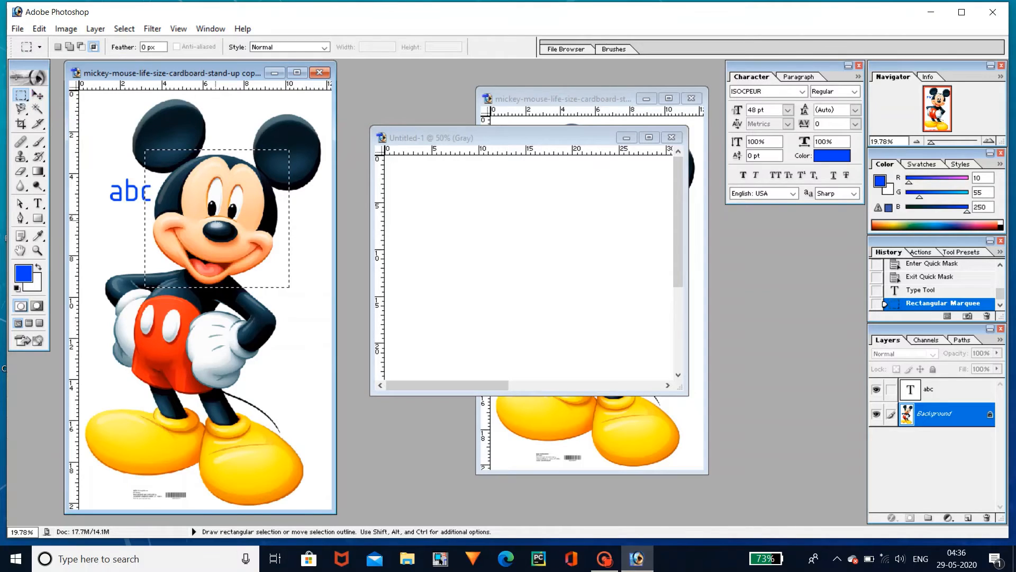
pyautogui.hotkey('ctrl', 'd')
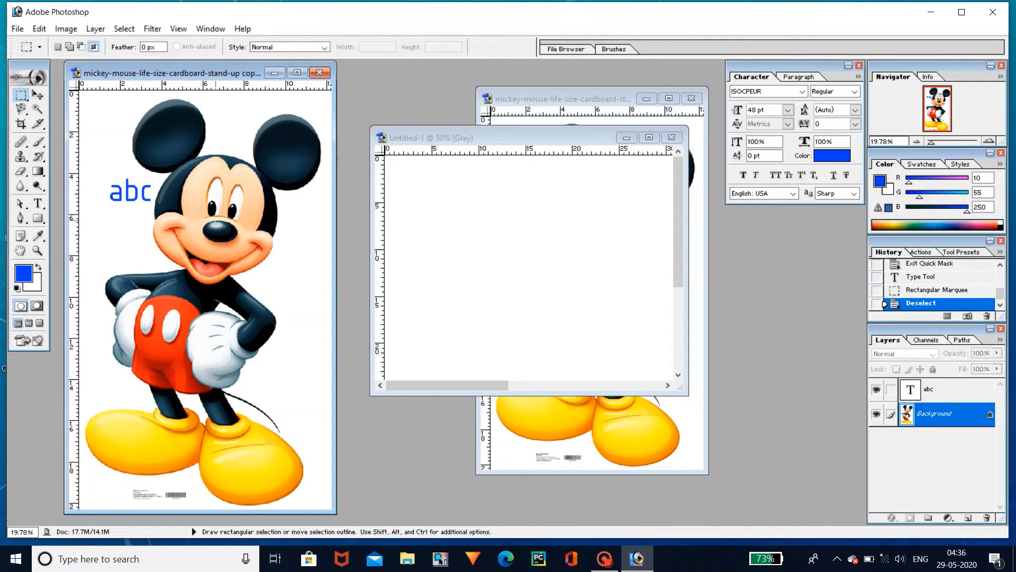
# Select the character's face with the Rectangular Marquee tool and move a copy of it into the Grayscale document.
pyautogui.moveTo(162, 162); pyautogui.dragTo(275, 279)
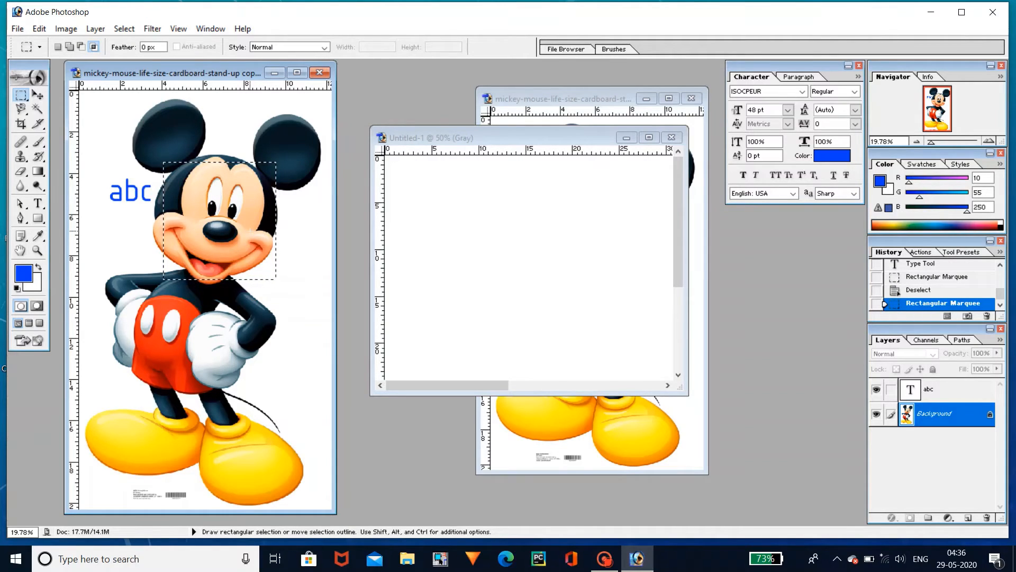
pyautogui.press('v')
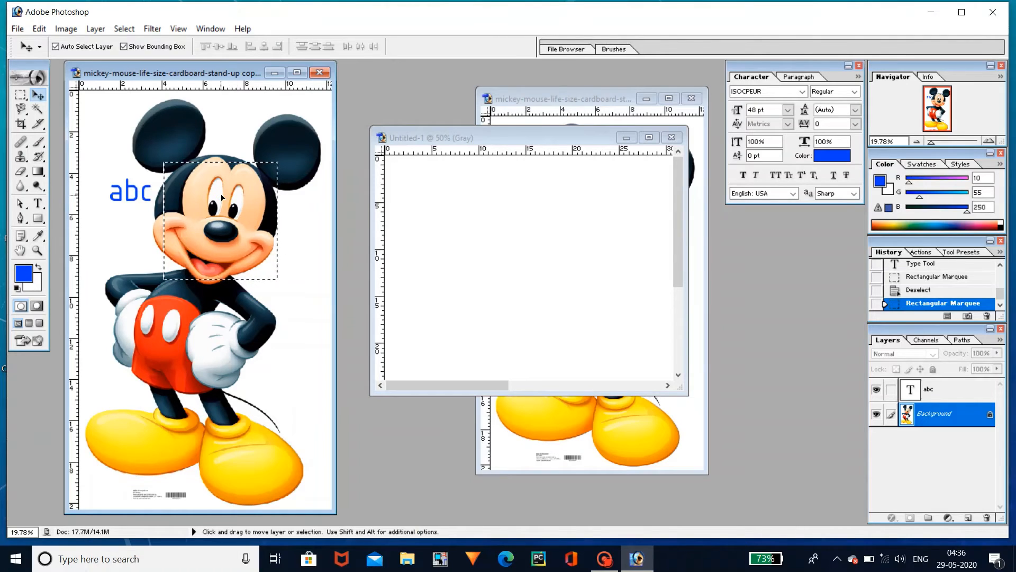
pyautogui.moveTo(221, 197); pyautogui.dragTo(495, 207)
pyautogui.moveTo(513, 217); pyautogui.dragTo(515, 218)
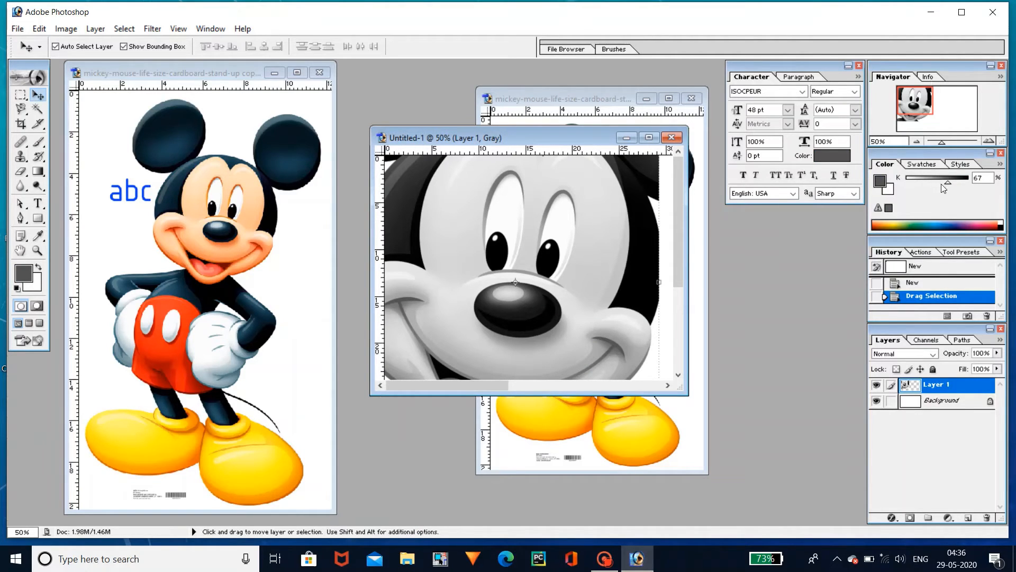
# Try changing the Grayscale document's foreground colour to 85% K, and to the magenta swatch.
pyautogui.moveTo(947, 183); pyautogui.dragTo(959, 180)
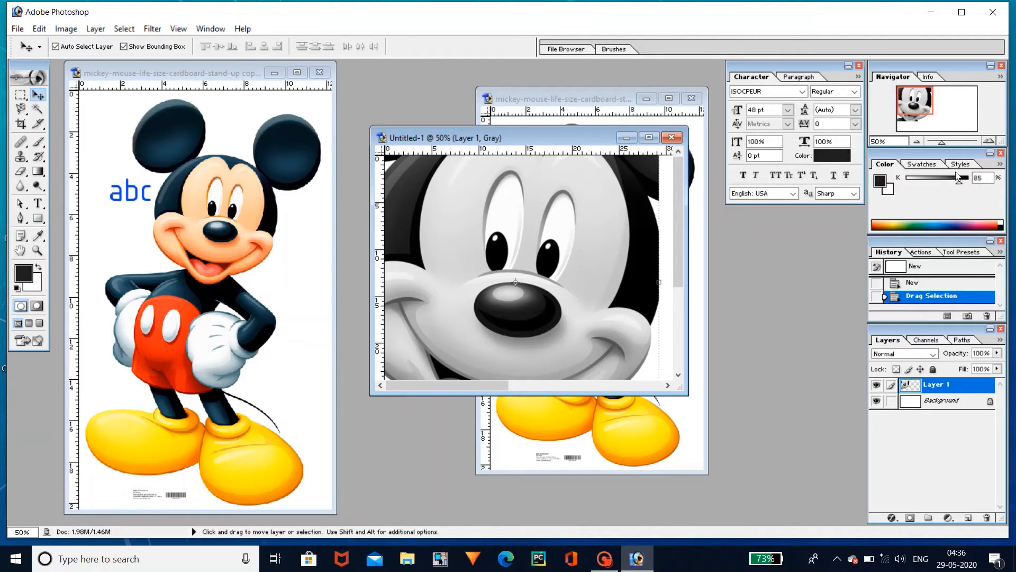
pyautogui.click(937, 167)
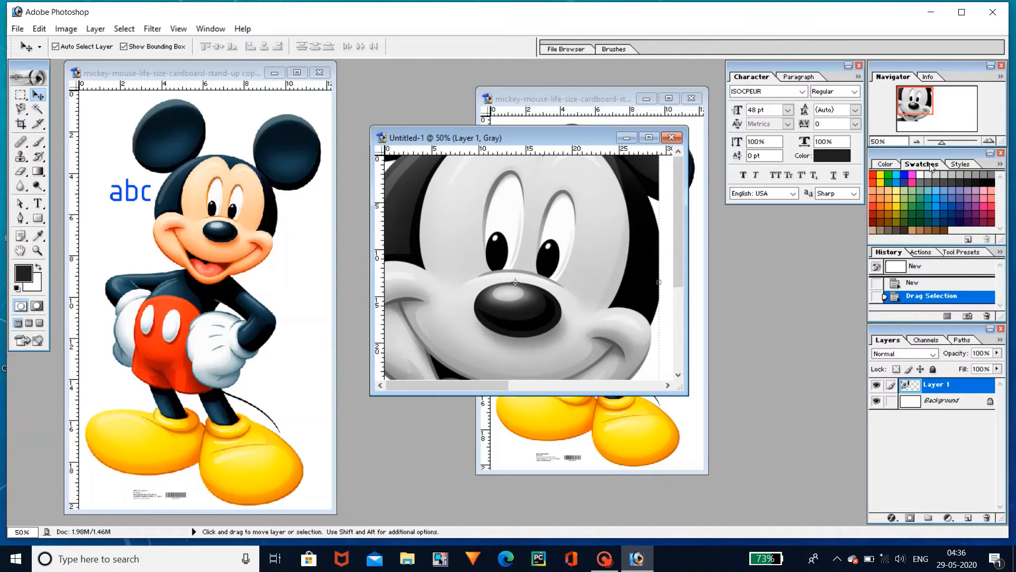
pyautogui.click(911, 181)
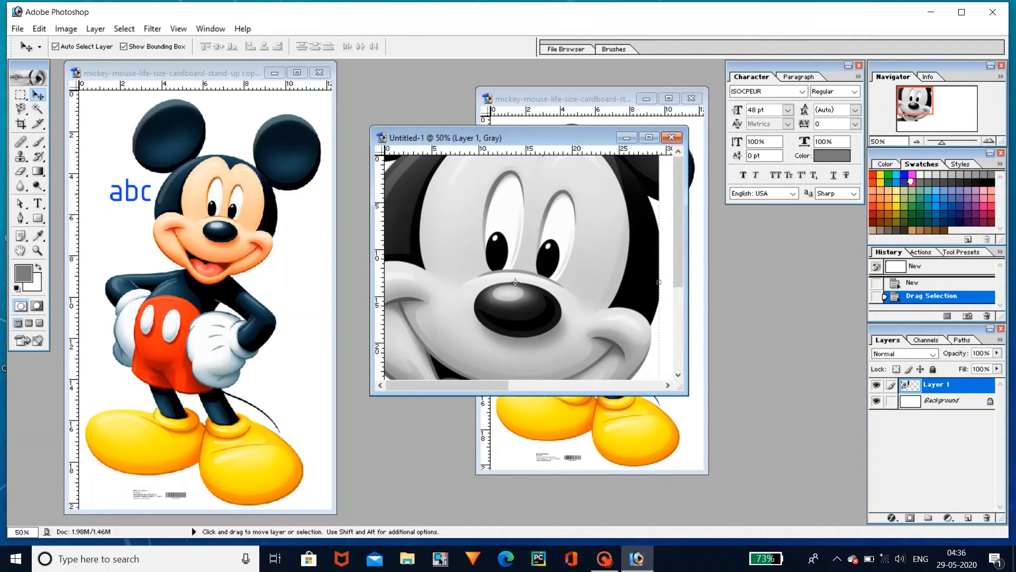
# Try to set the text colour to red B30A0A in the Grayscale document.
pyautogui.click(847, 159)
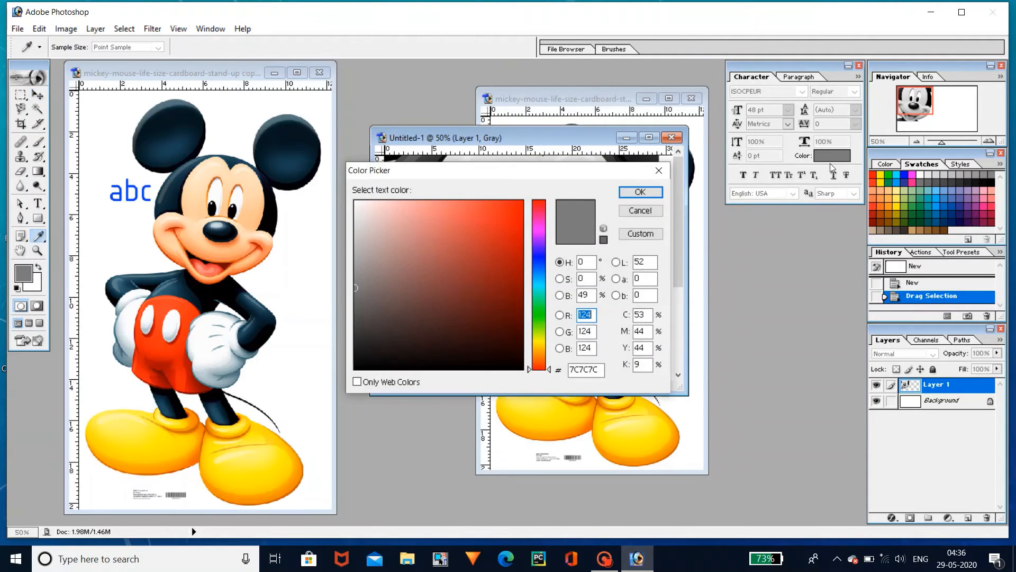
pyautogui.click(513, 250)
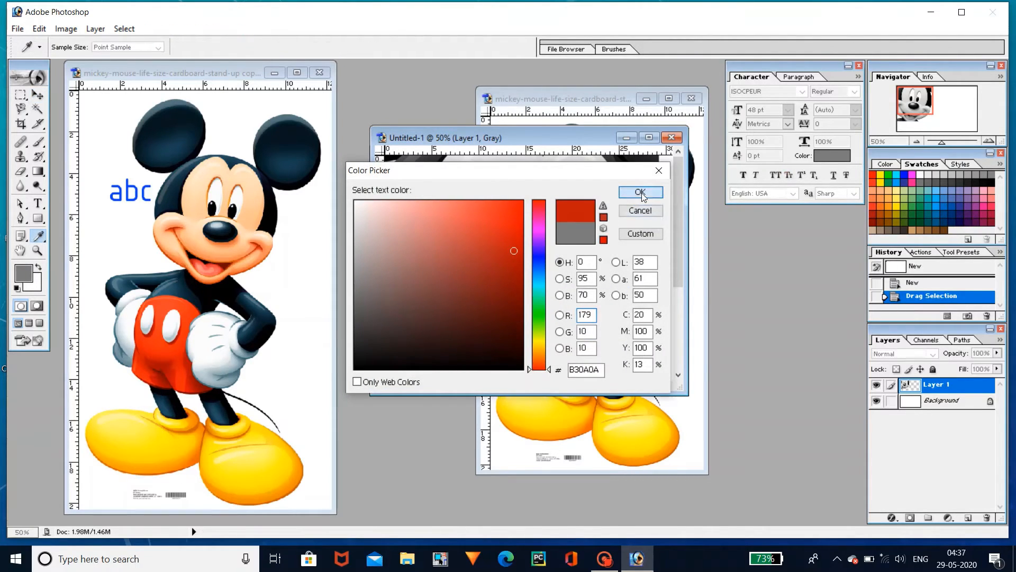
pyautogui.click(641, 193)
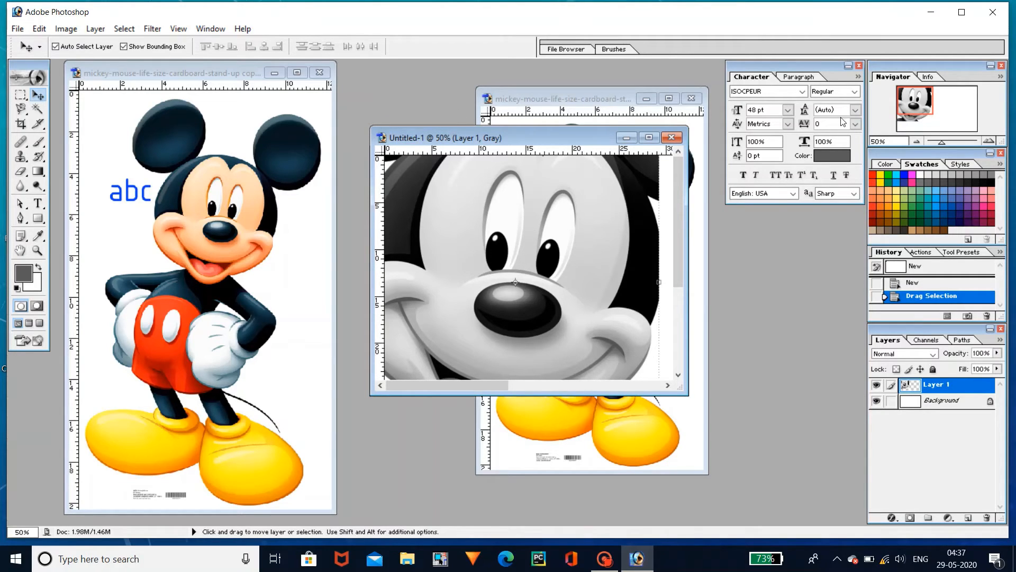
# Sample several foreground colours along the colour spectrum, including black, finishing on a red that gives 57% K.
pyautogui.click(892, 164)
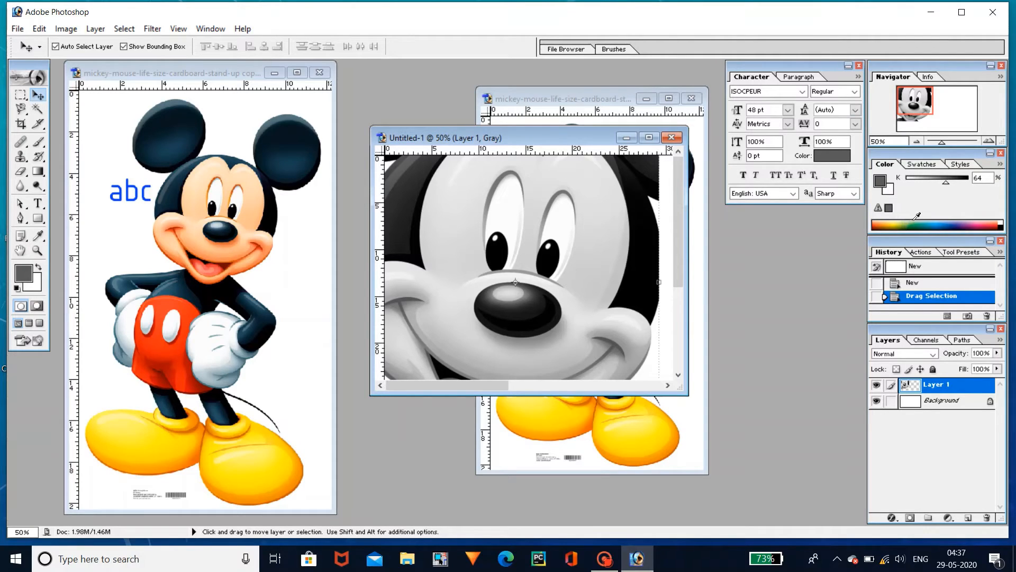
pyautogui.click(903, 225)
pyautogui.click(896, 224)
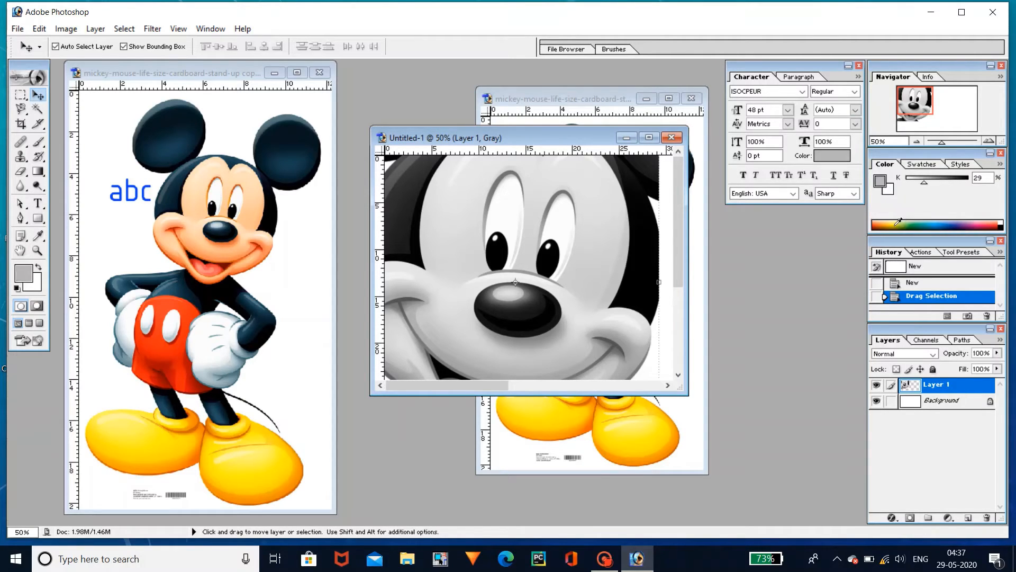
pyautogui.click(932, 223)
pyautogui.click(970, 223)
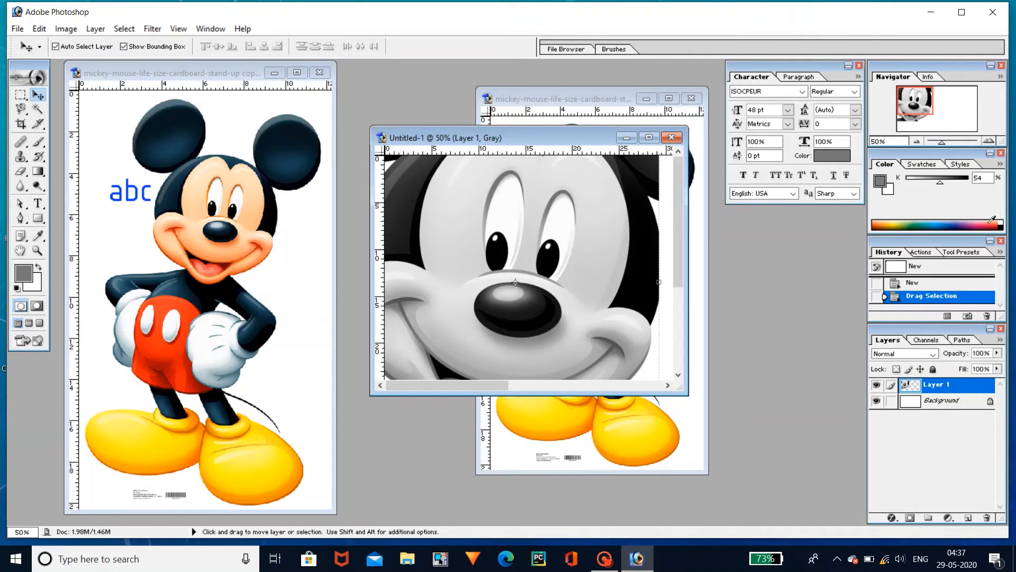
pyautogui.click(999, 227)
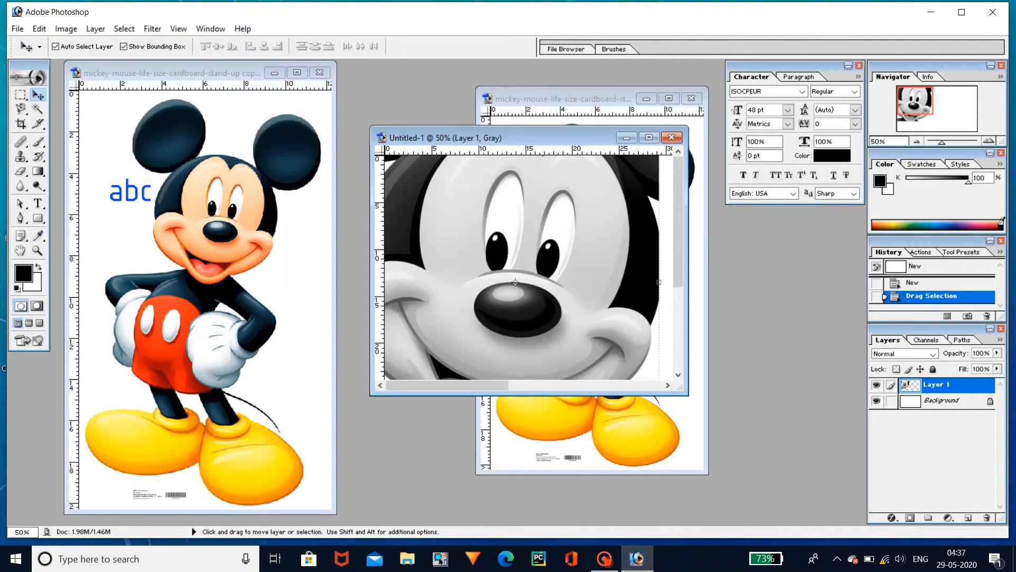
pyautogui.click(1001, 222)
pyautogui.click(981, 224)
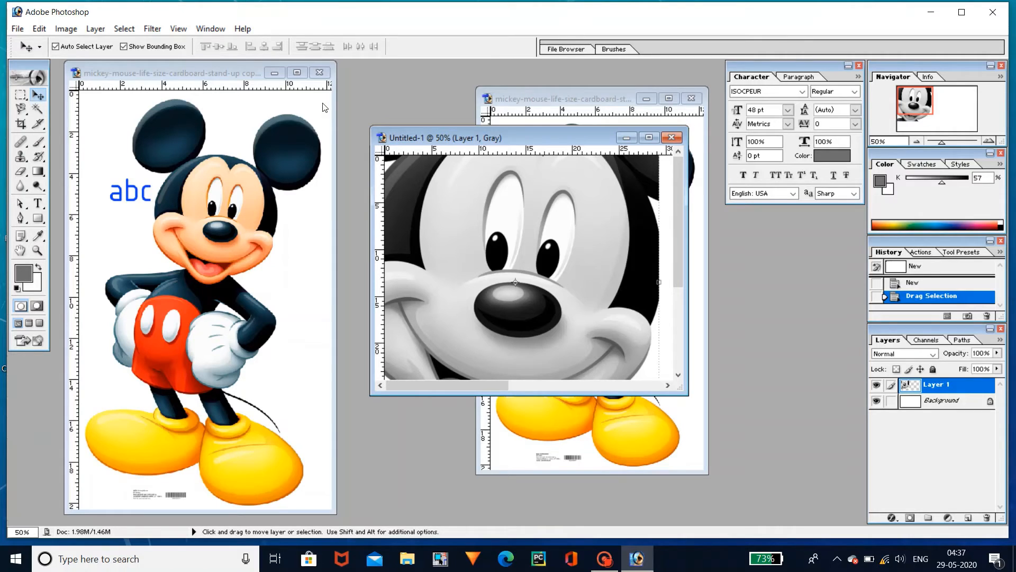
# Select part of the duplicate image's face with the Elliptical Marquee tool and move a copy into the Grayscale document.
pyautogui.click(20, 94)
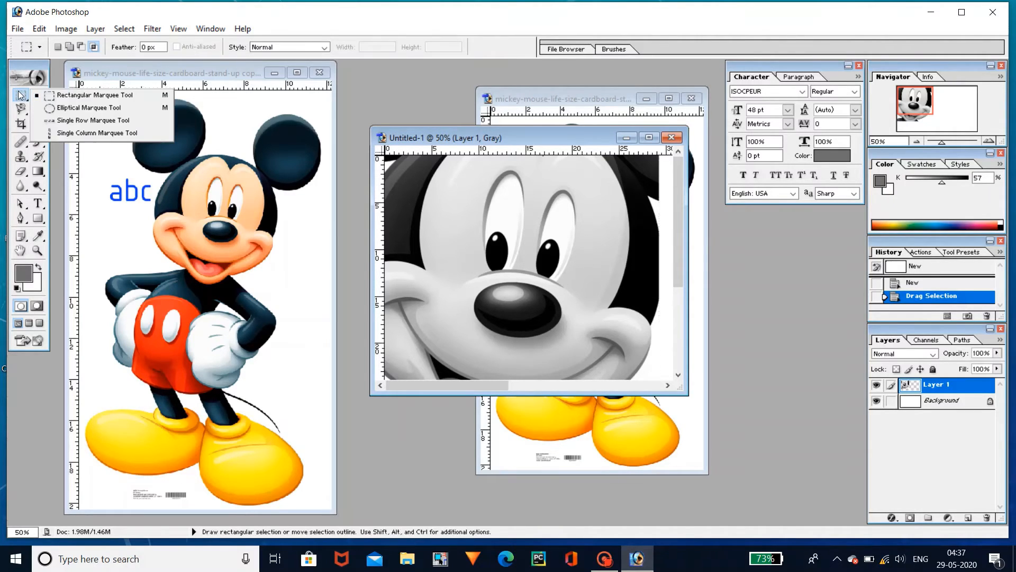
pyautogui.click(47, 107)
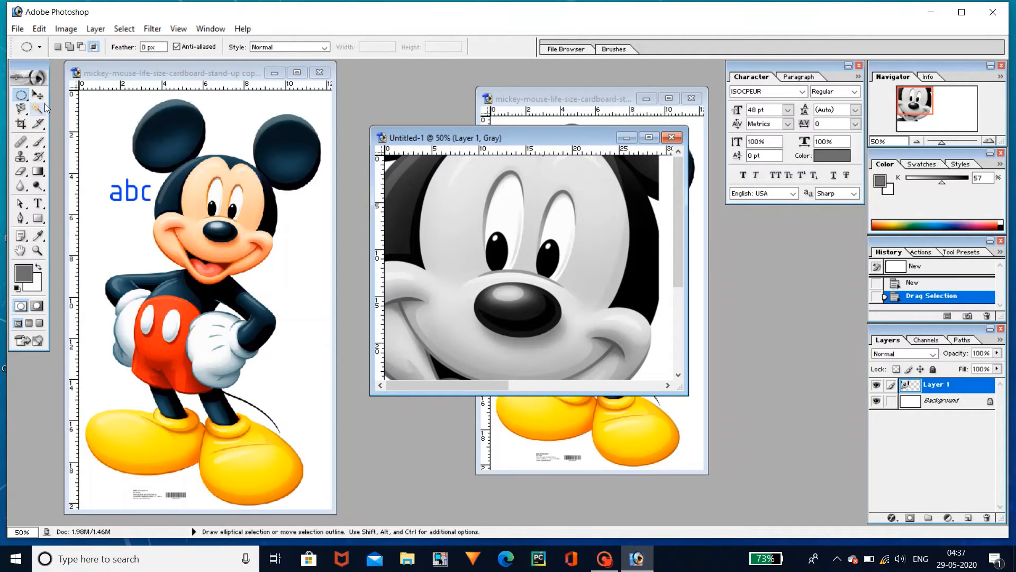
pyautogui.click(166, 180)
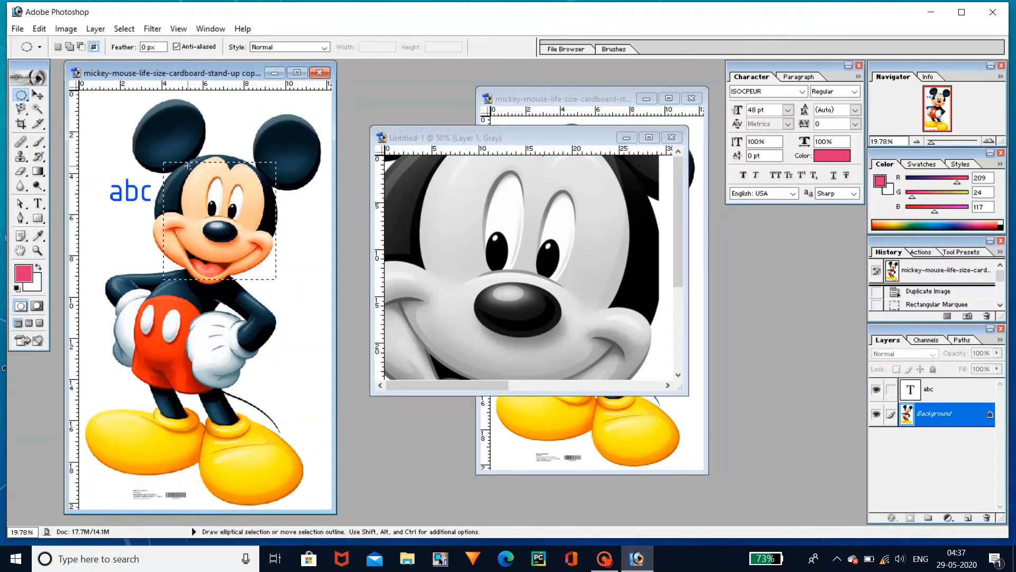
pyautogui.click(188, 166)
pyautogui.moveTo(232, 215); pyautogui.dragTo(308, 265)
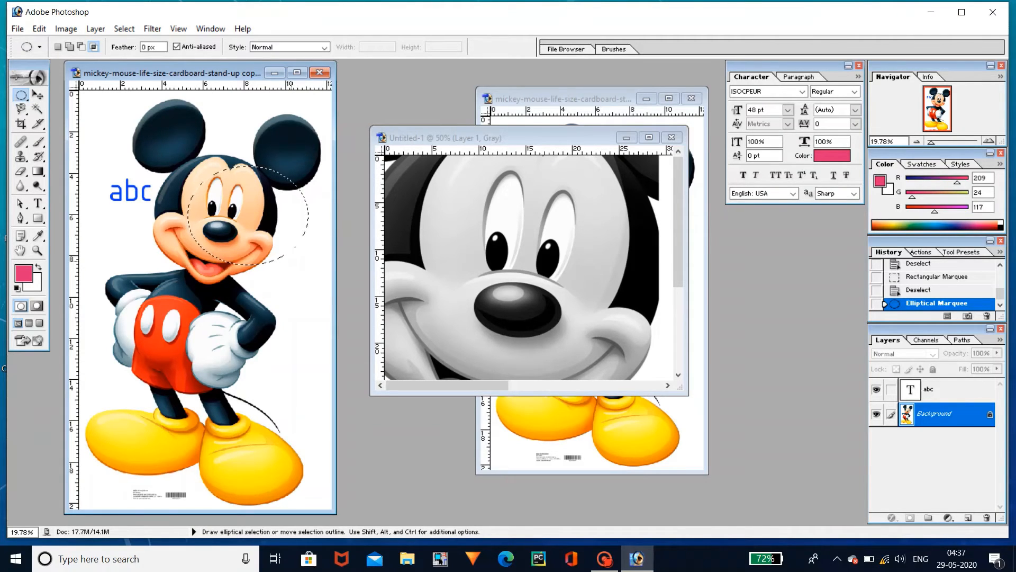
pyautogui.press('v')
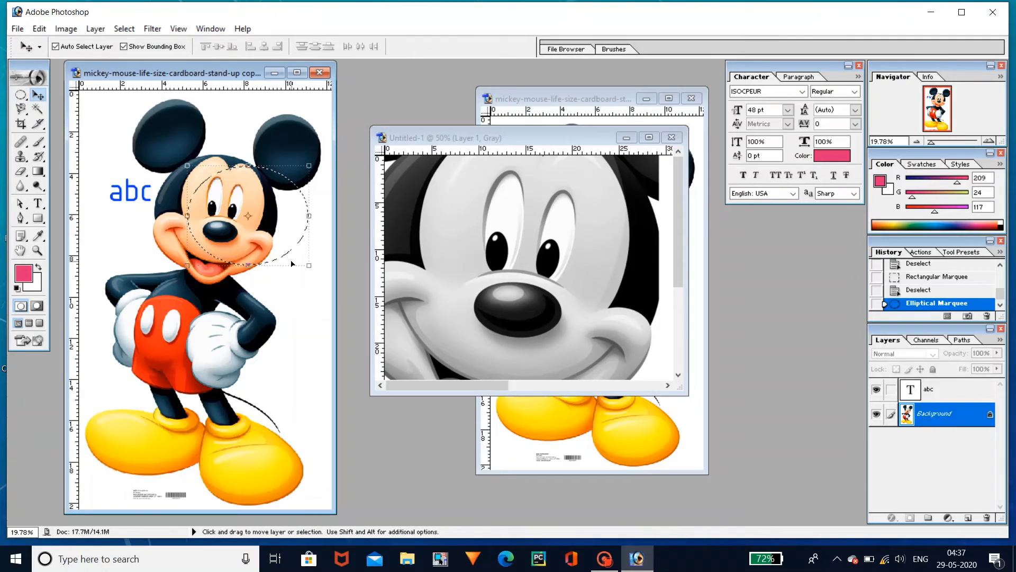
pyautogui.moveTo(273, 232); pyautogui.dragTo(618, 299)
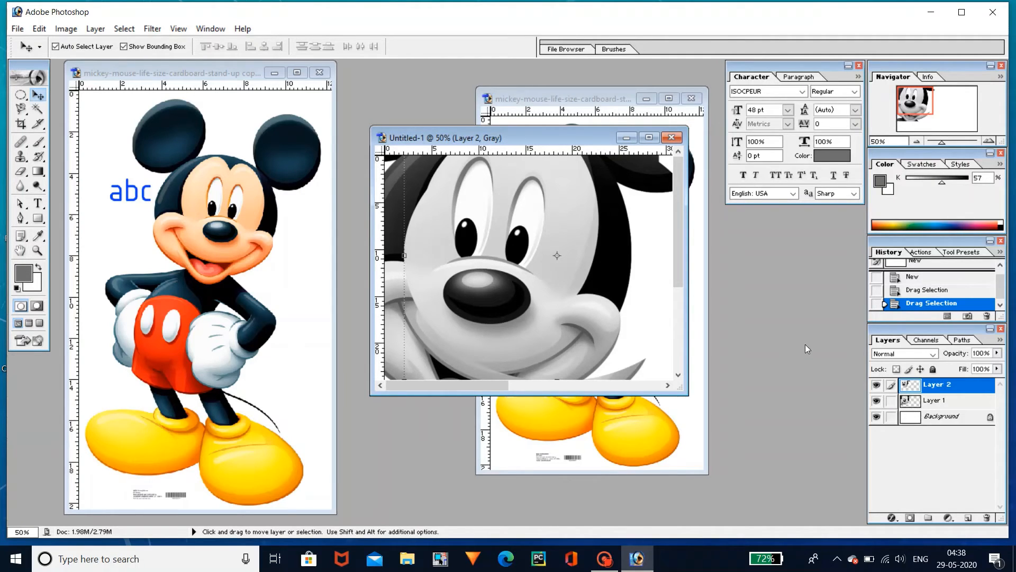
# Switch to Layer 1 and back to Layer 2, and try Layer 2's opacity adjustment, ending at 100%.
pyautogui.click(915, 402)
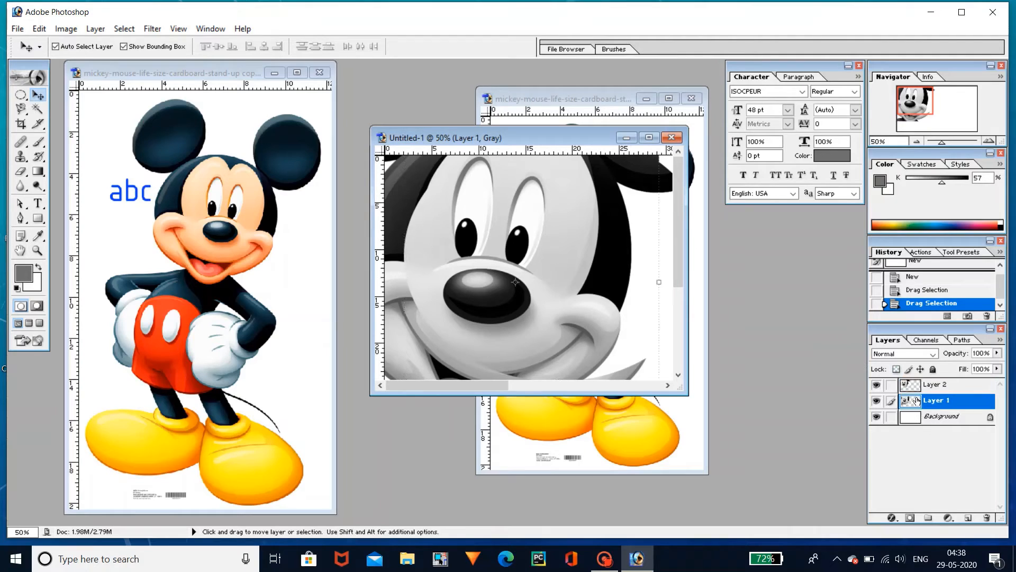
pyautogui.click(945, 386)
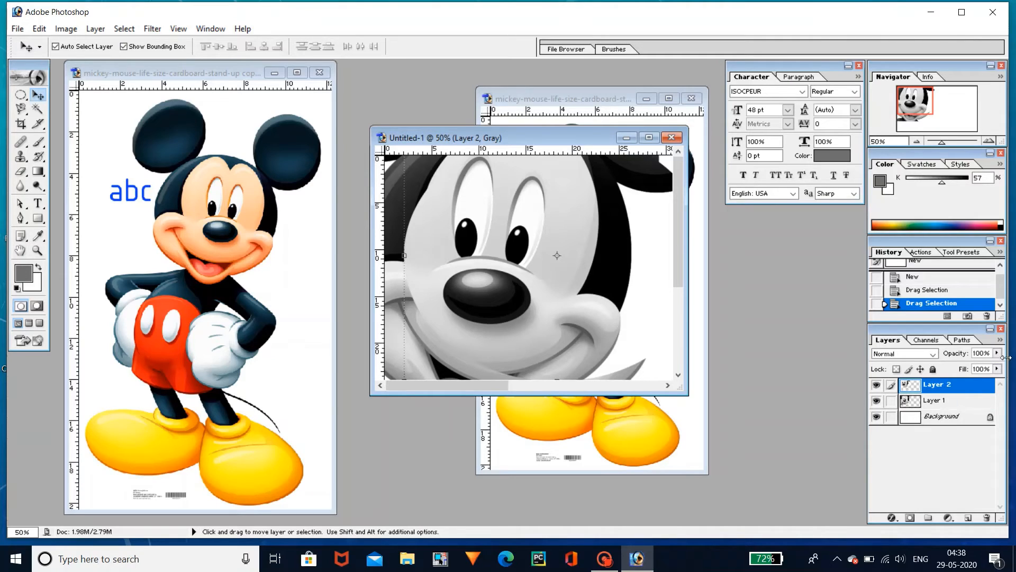
pyautogui.click(998, 354)
pyautogui.click(998, 354)
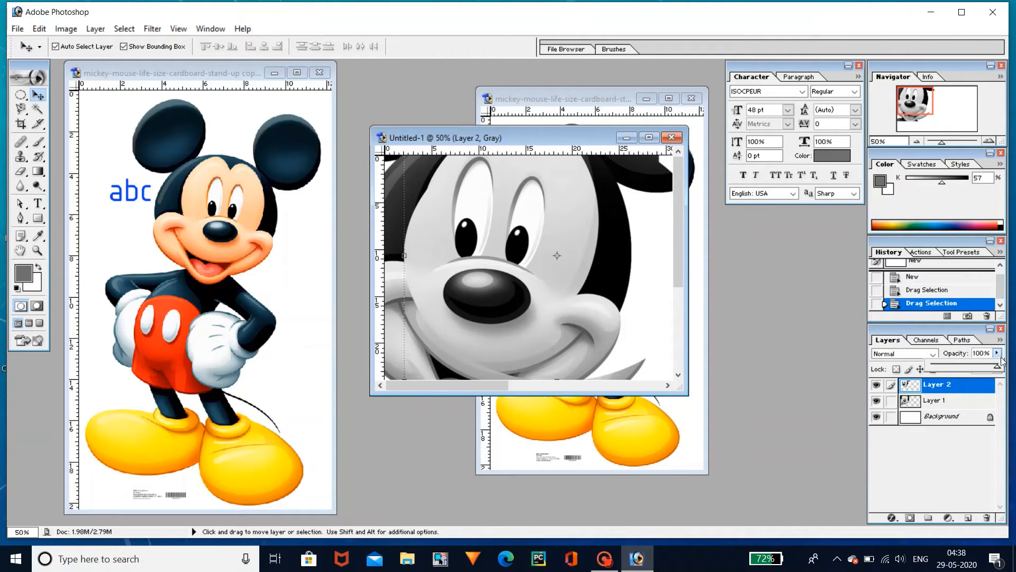
pyautogui.moveTo(998, 369)
pyautogui.mouseDown()
pyautogui.moveTo(938, 369)
pyautogui.moveTo(1005, 369)
pyautogui.moveTo(1002, 358)
pyautogui.mouseUp()
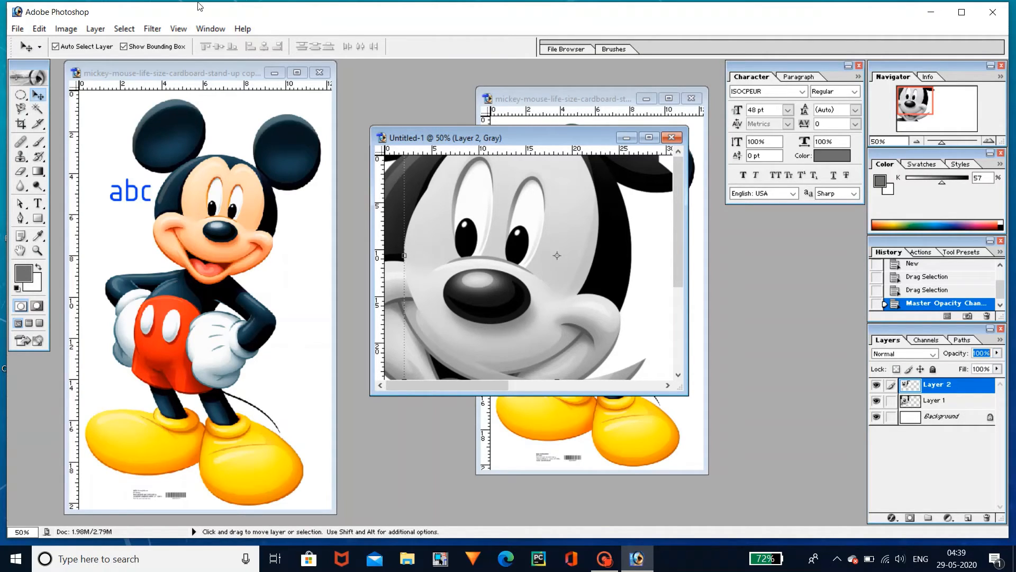
pyautogui.click(98, 27)
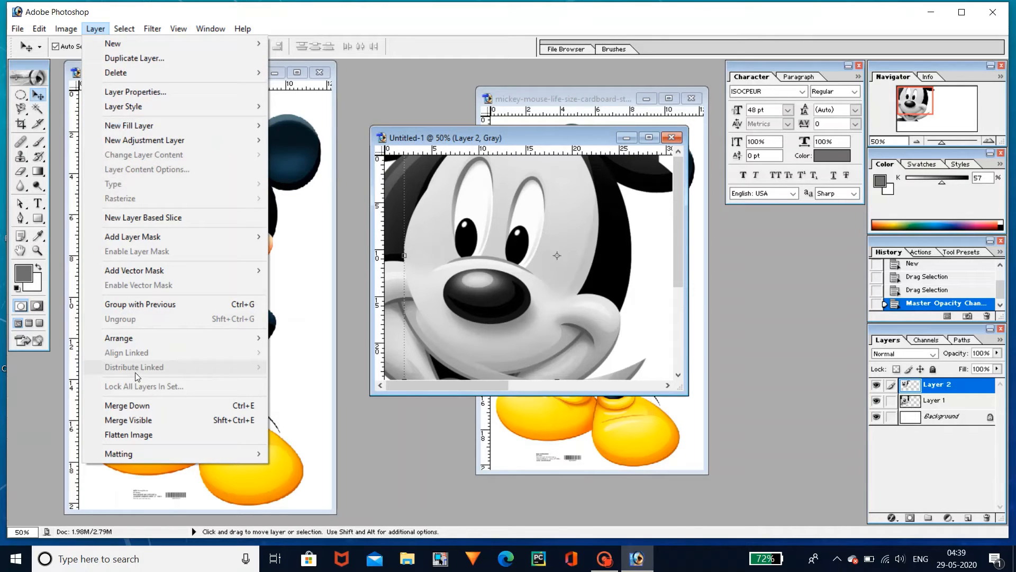
pyautogui.moveTo(211, 28)
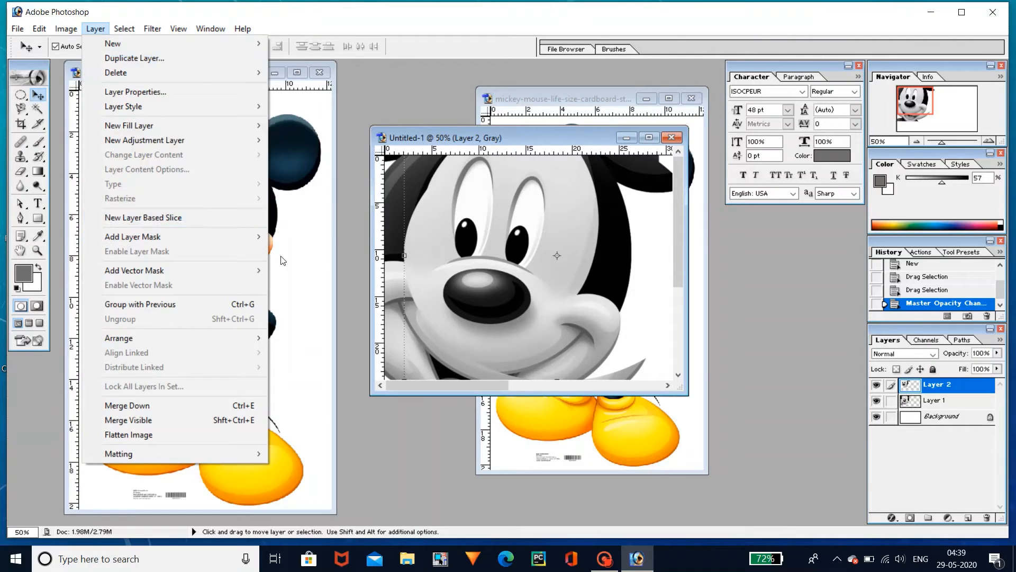
# Activate the duplicate image and select a single row of pixels across the character's mouth with the Single Row Marquee tool.
pyautogui.click(284, 260)
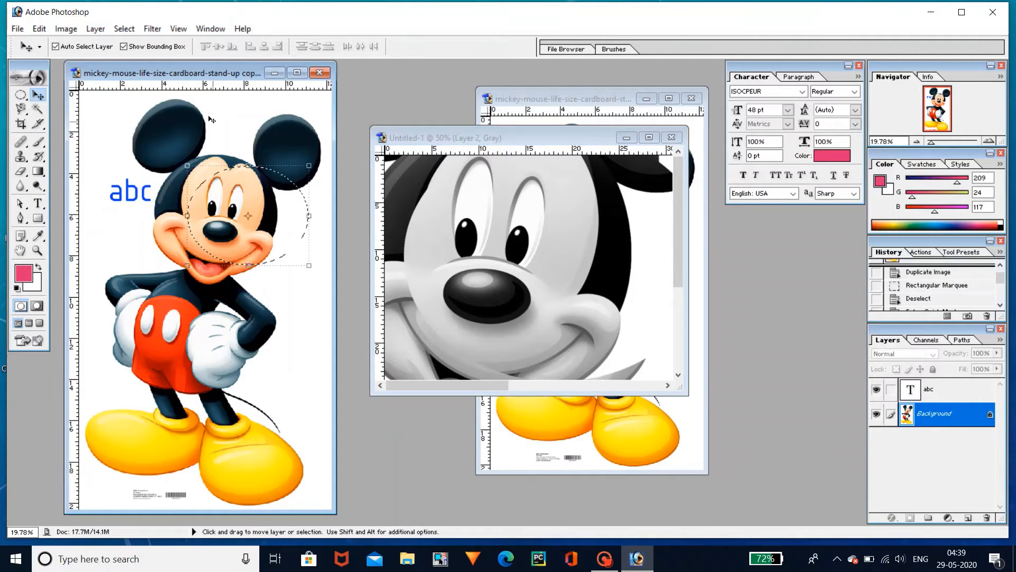
pyautogui.click(24, 94)
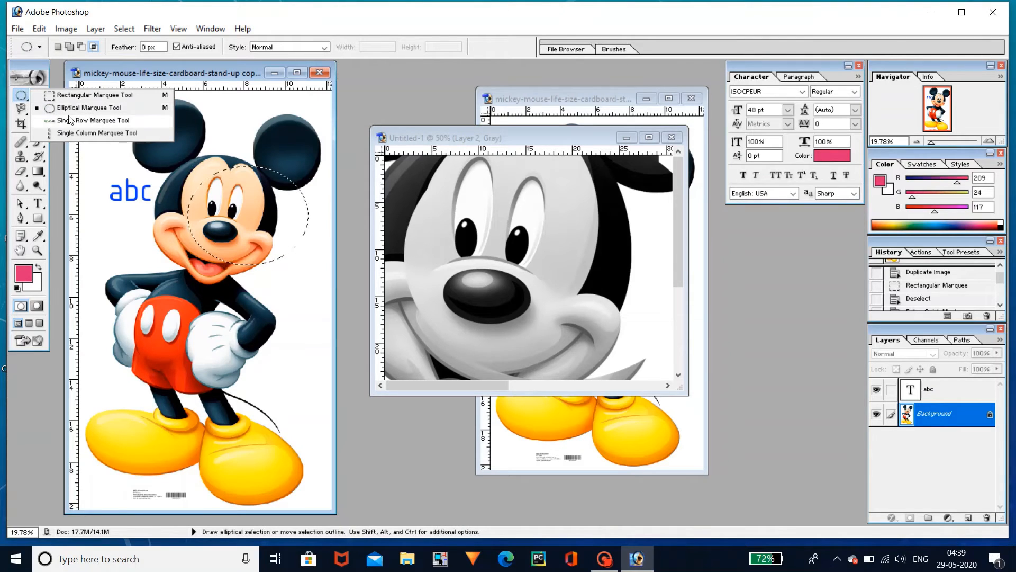
pyautogui.click(71, 120)
pyautogui.click(199, 164)
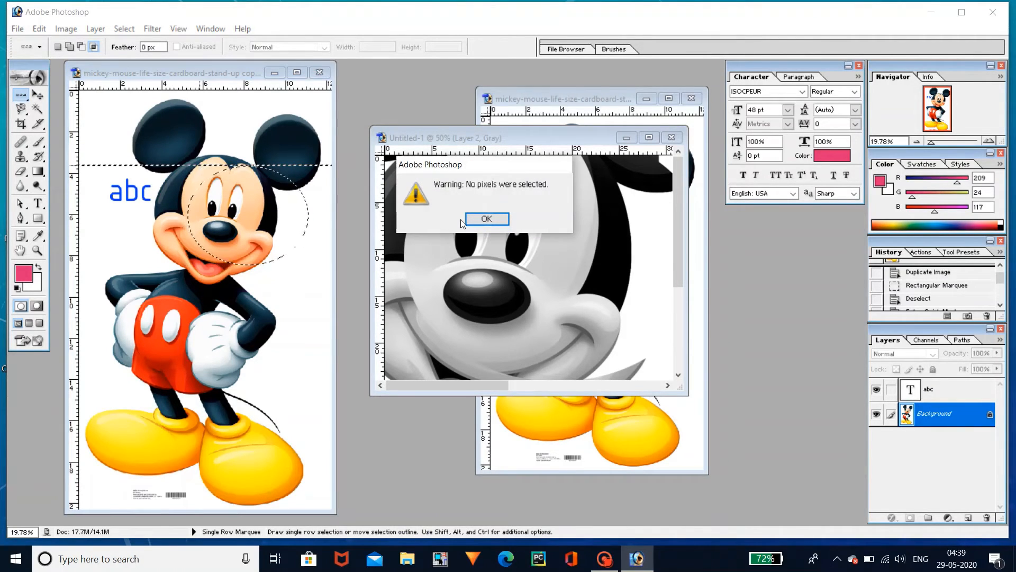
pyautogui.click(494, 219)
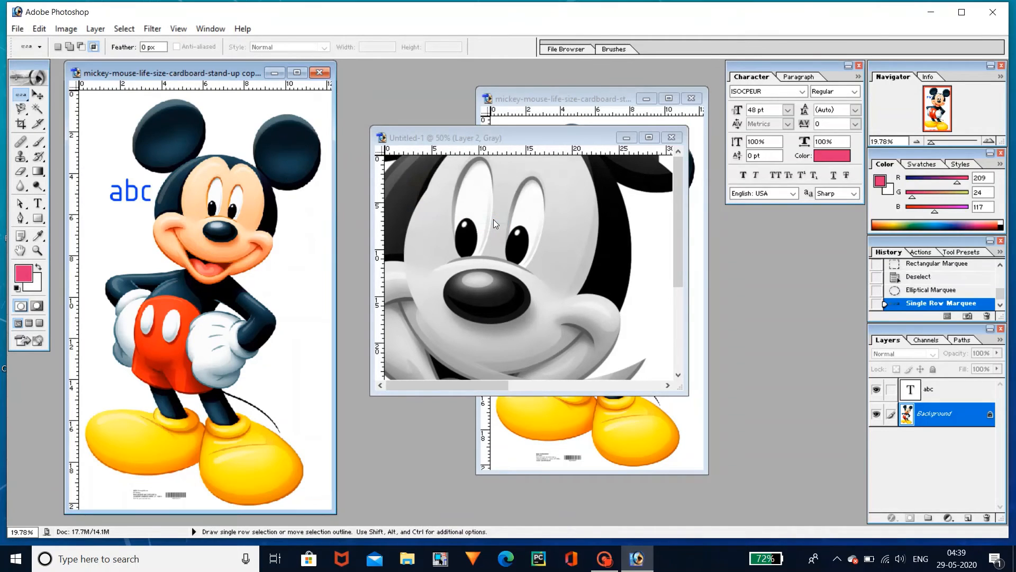
pyautogui.click(164, 260)
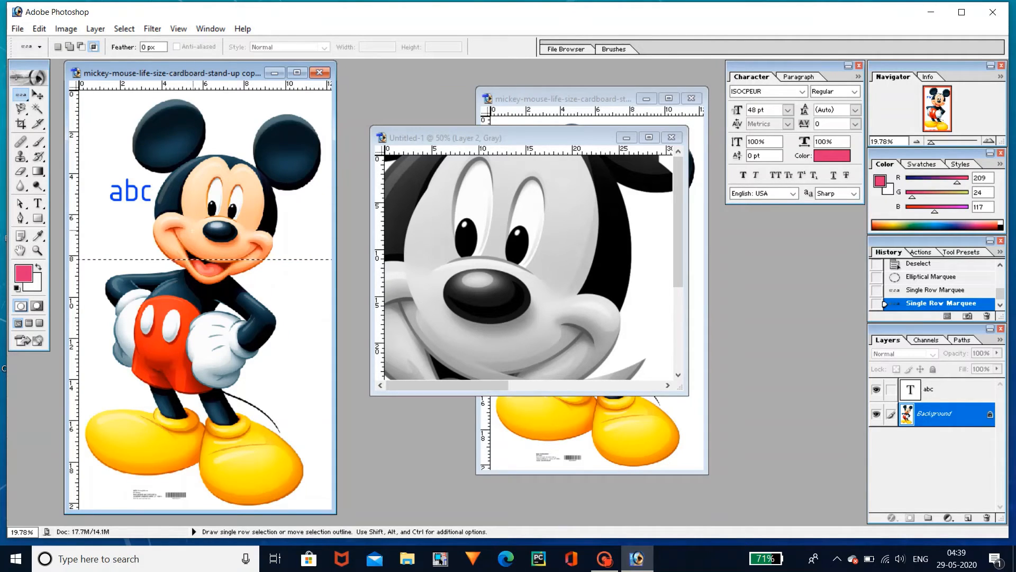
pyautogui.press('Return')
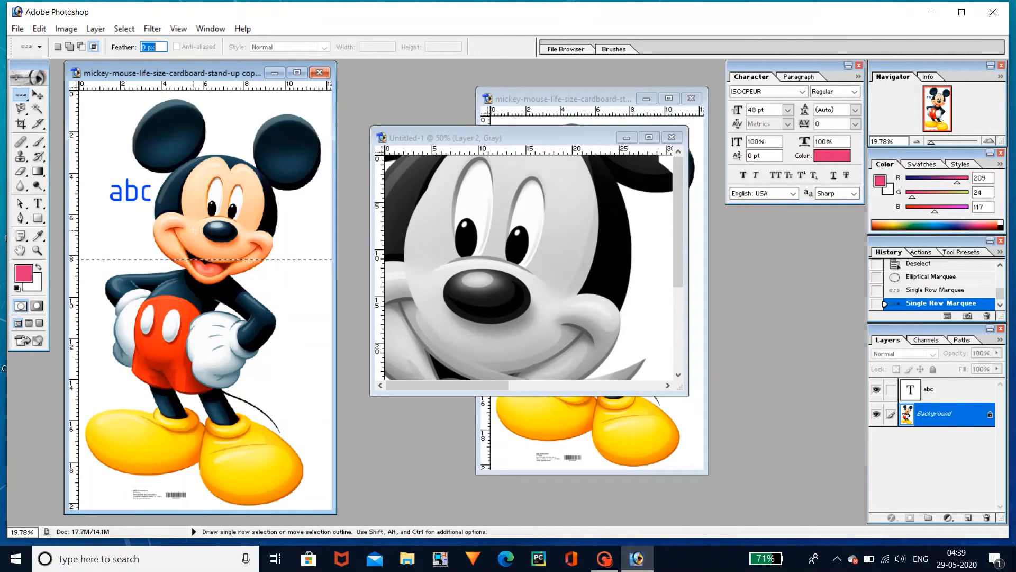
# Try to select a single column of pixels through the character's left-hand ear with the Single Column Marquee tool.
pyautogui.click(23, 94)
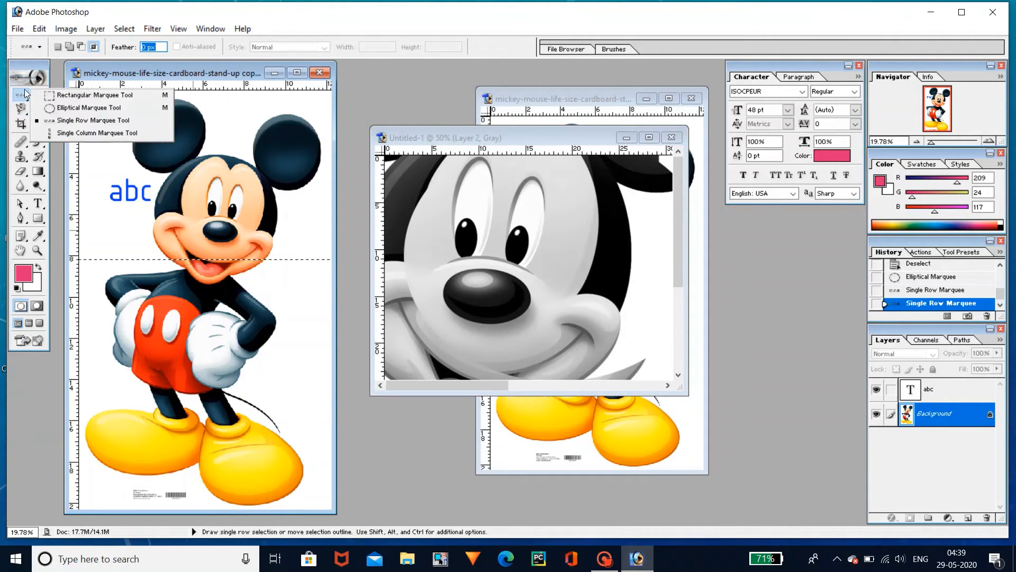
pyautogui.click(69, 133)
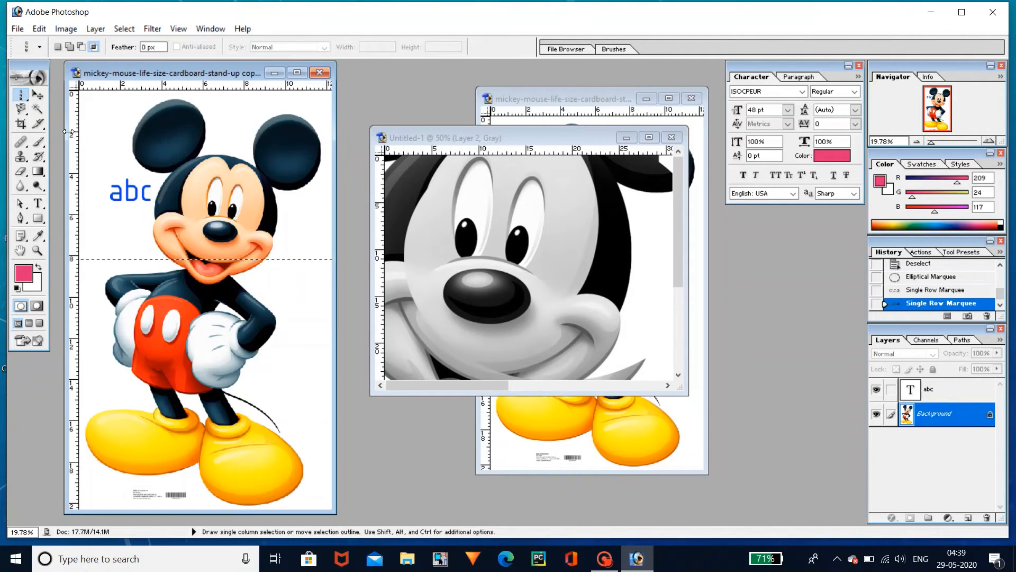
pyautogui.click(184, 159)
pyautogui.click(183, 159)
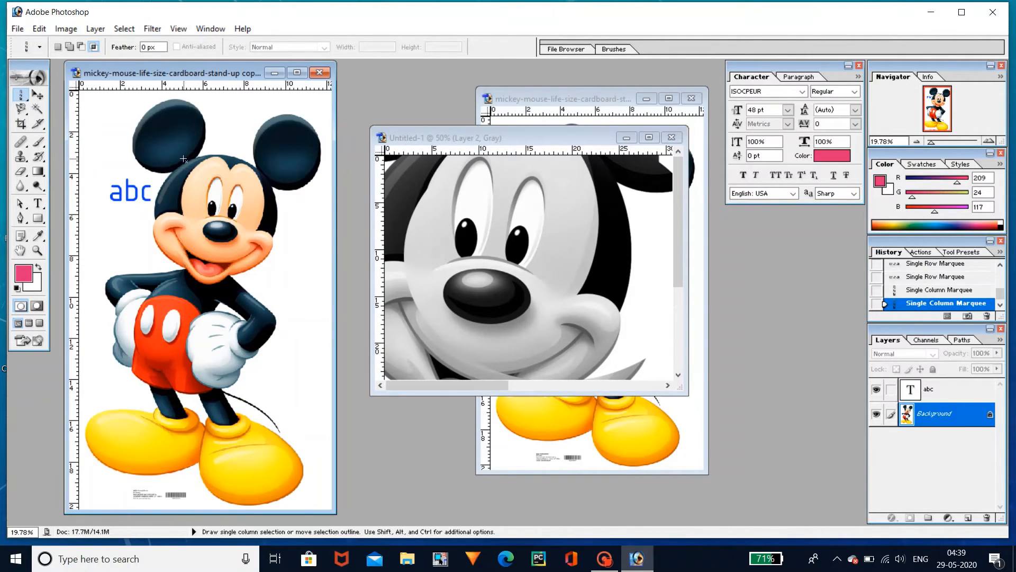
# Try another single-column selection between the abc text and the character's face with the Single Column Marquee tool.
pyautogui.click(184, 159)
pyautogui.moveTo(183, 158); pyautogui.dragTo(147, 154)
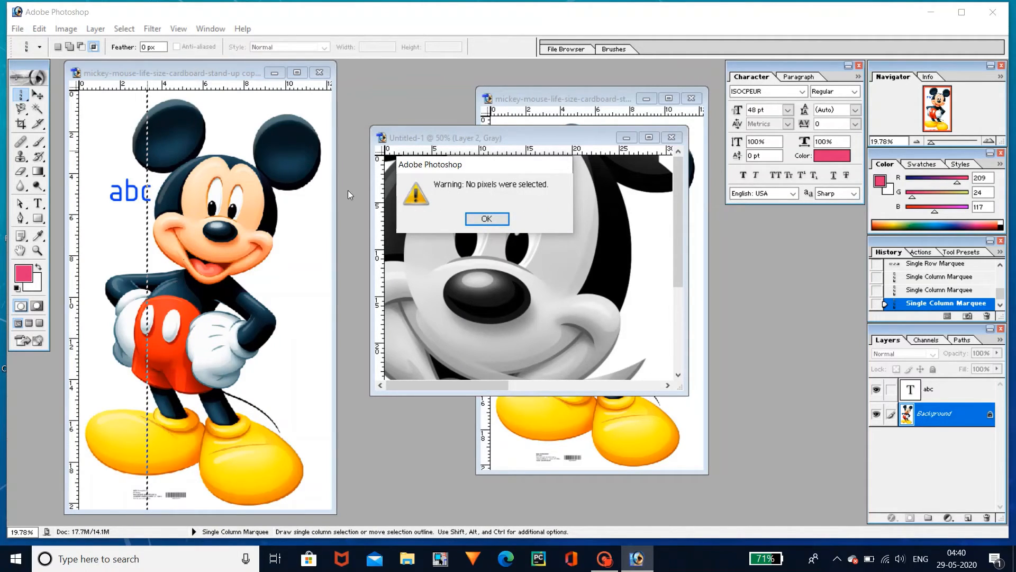
pyautogui.click(486, 219)
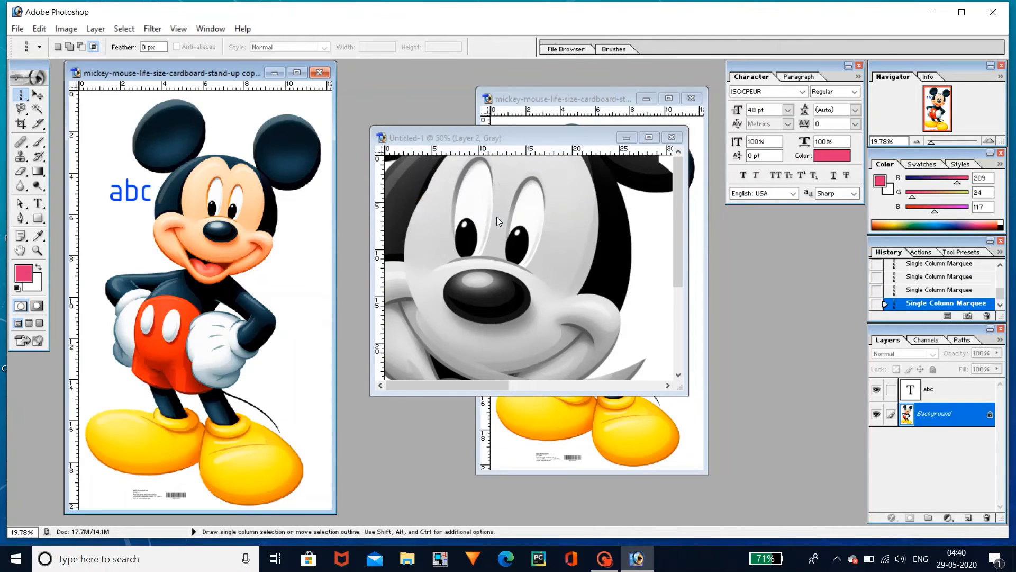
# Draw freehand selections around the character with the Lasso tool, then clear the selection.
pyautogui.click(21, 109)
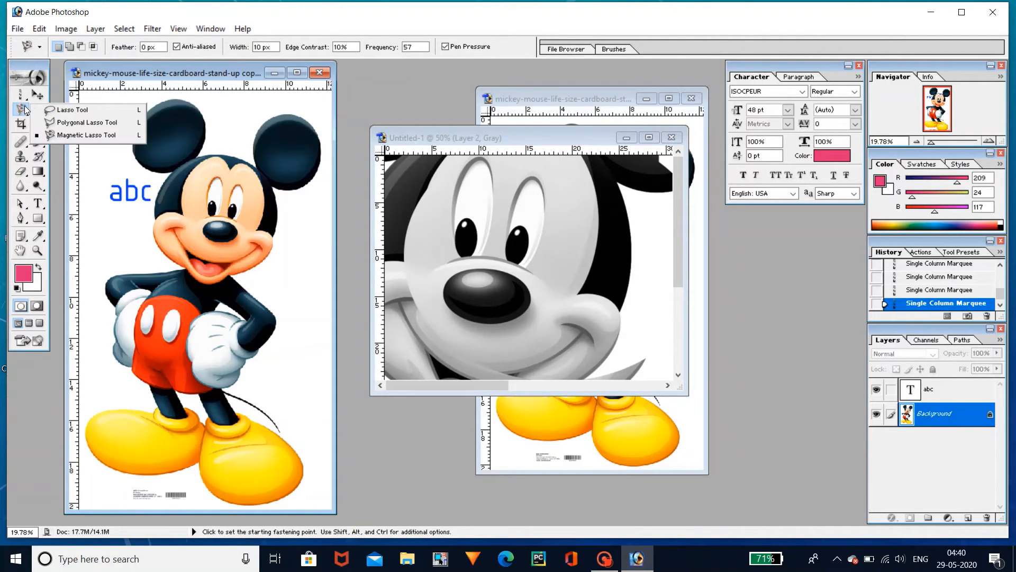
pyautogui.click(73, 110)
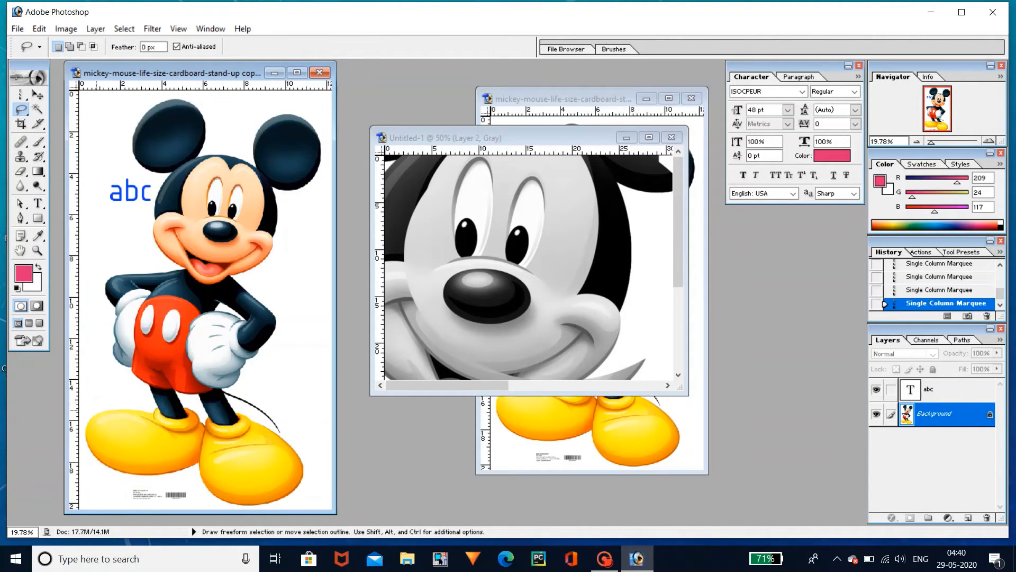
pyautogui.moveTo(97, 410)
pyautogui.mouseDown()
pyautogui.moveTo(96, 315)
pyautogui.moveTo(126, 233)
pyautogui.moveTo(120, 389)
pyautogui.moveTo(95, 307)
pyautogui.moveTo(140, 90)
pyautogui.moveTo(225, 90)
pyautogui.moveTo(276, 124)
pyautogui.moveTo(312, 211)
pyautogui.moveTo(297, 394)
pyautogui.moveTo(203, 438)
pyautogui.moveTo(125, 439)
pyautogui.moveTo(95, 394)
pyautogui.mouseUp()
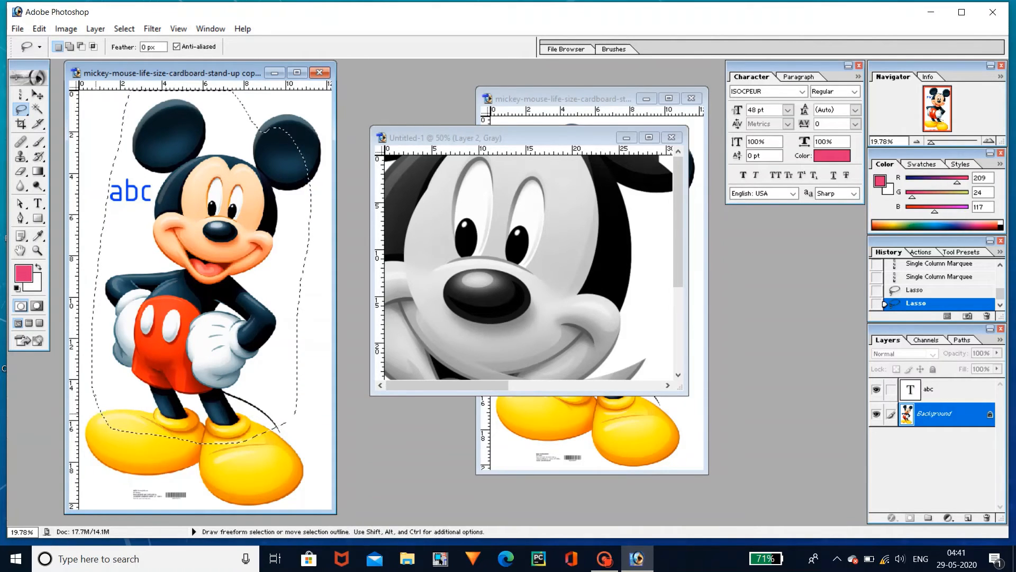
pyautogui.click(99, 412)
pyautogui.moveTo(98, 466); pyautogui.dragTo(150, 475)
pyautogui.moveTo(226, 496)
pyautogui.mouseDown()
pyautogui.moveTo(318, 478)
pyautogui.moveTo(290, 413)
pyautogui.moveTo(239, 388)
pyautogui.moveTo(265, 358)
pyautogui.moveTo(290, 290)
pyautogui.moveTo(274, 231)
pyautogui.moveTo(304, 208)
pyautogui.moveTo(348, 104)
pyautogui.moveTo(150, 112)
pyautogui.moveTo(108, 132)
pyautogui.moveTo(96, 194)
pyautogui.moveTo(110, 248)
pyautogui.moveTo(95, 263)
pyautogui.moveTo(88, 316)
pyautogui.moveTo(111, 346)
pyautogui.mouseUp()
pyautogui.click(110, 345)
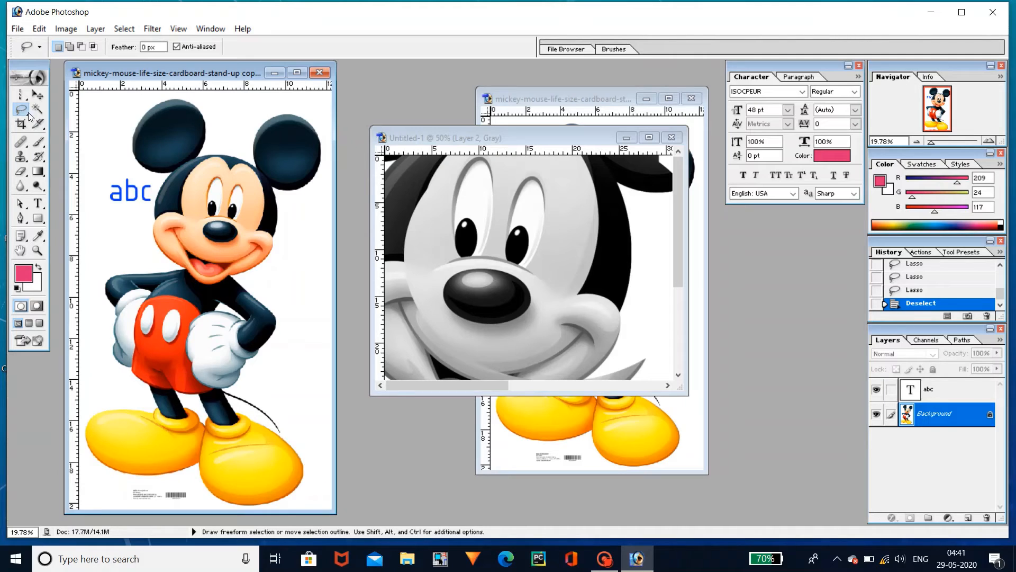
# Trace the character's outline with the Magnetic Lasso tool and move a copy of it into the Untitled-1 Grayscale document.
pyautogui.moveTo(29, 113); pyautogui.dragTo(45, 139)
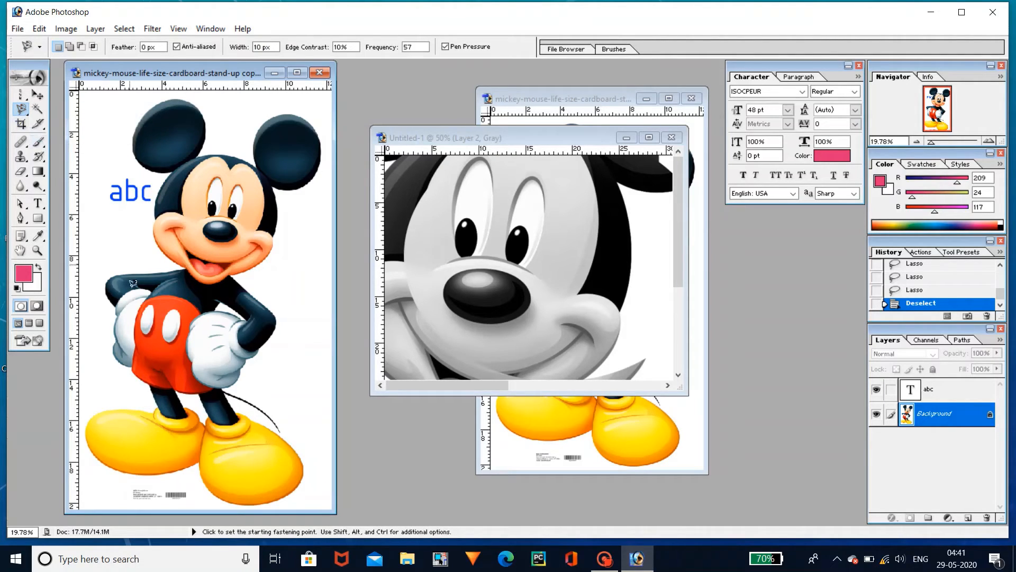
pyautogui.click(96, 414)
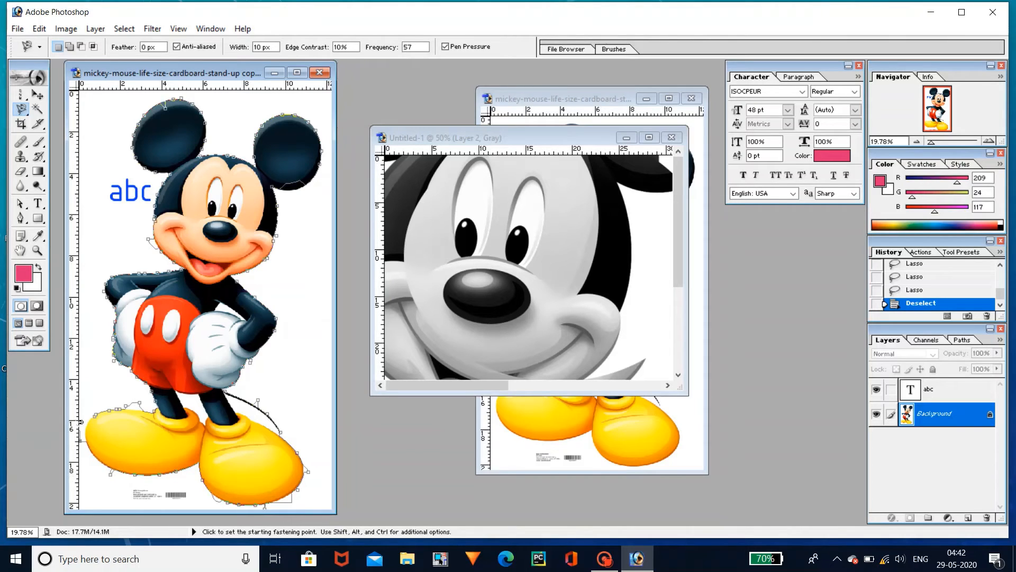
pyautogui.click(96, 416)
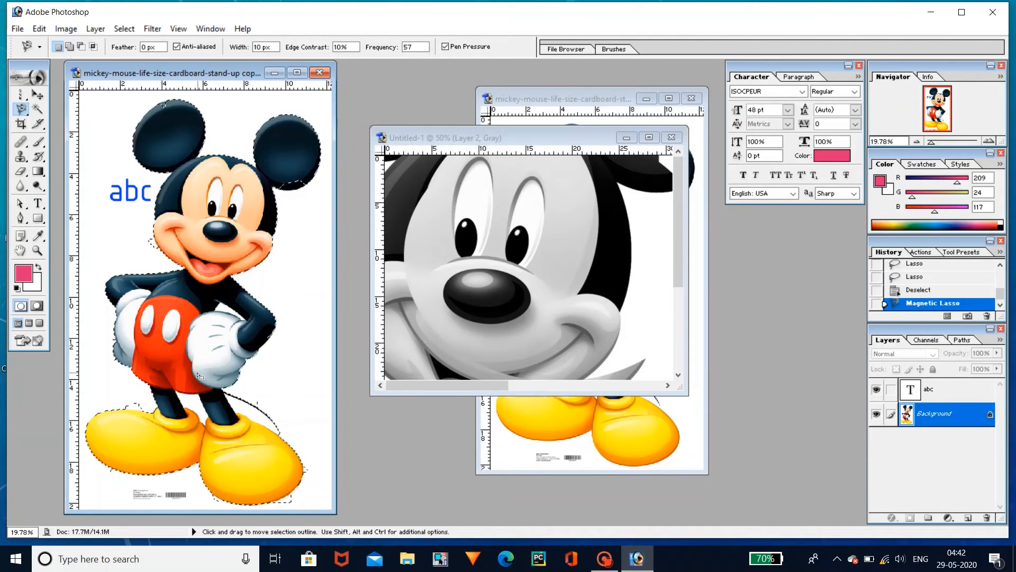
pyautogui.press('v')
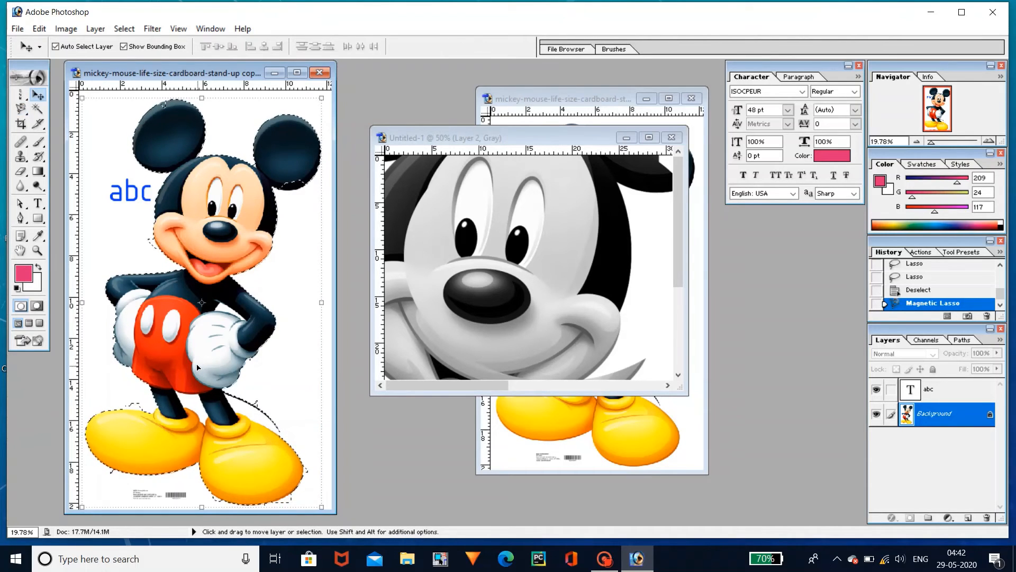
pyautogui.moveTo(197, 358); pyautogui.dragTo(591, 307)
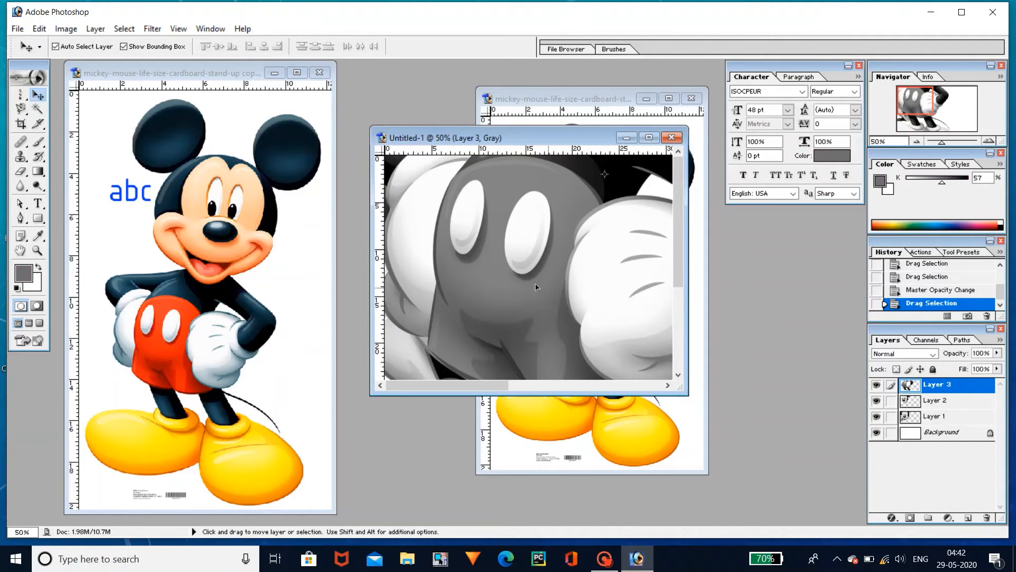
# Draw a triangular Polygonal Lasso selection over the character's head in the duplicate image, then deselect it.
pyautogui.click(211, 356)
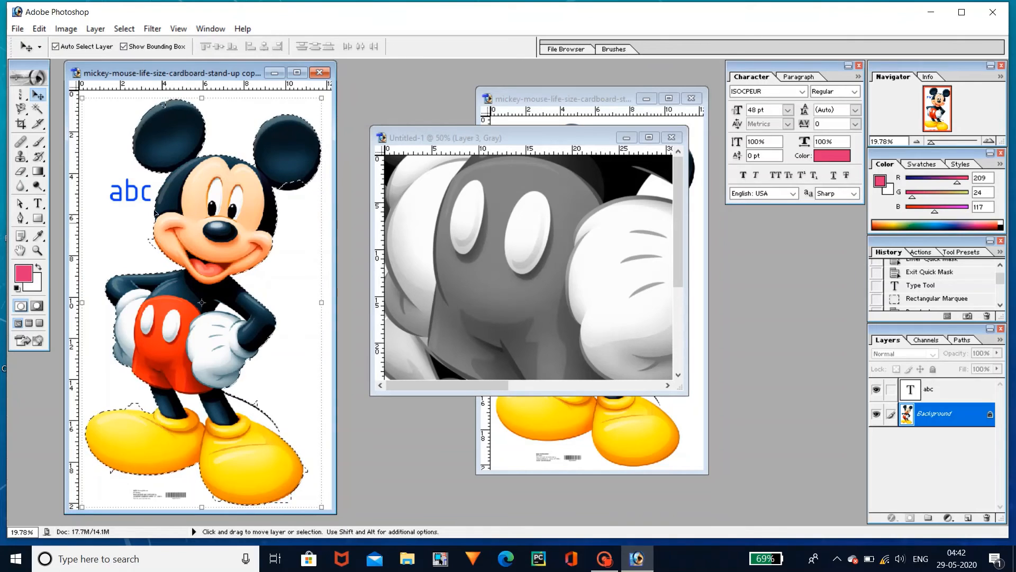
pyautogui.click(28, 110)
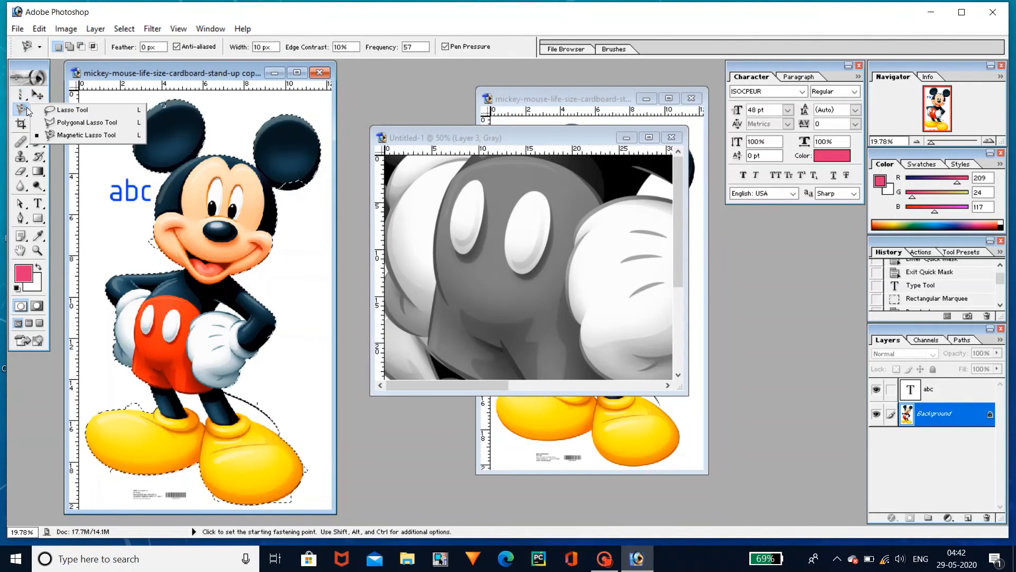
pyautogui.click(61, 123)
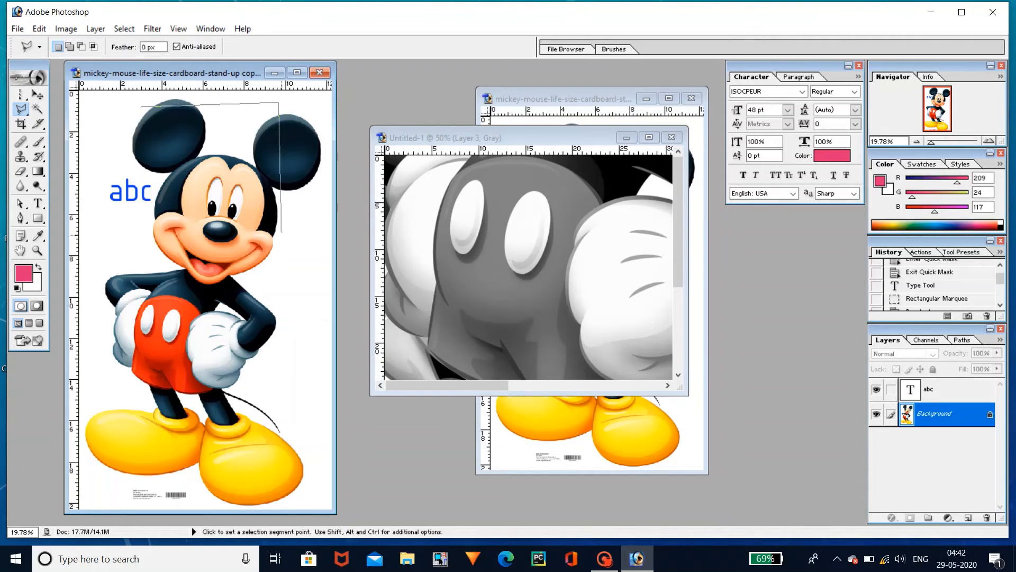
pyautogui.doubleClick(280, 262)
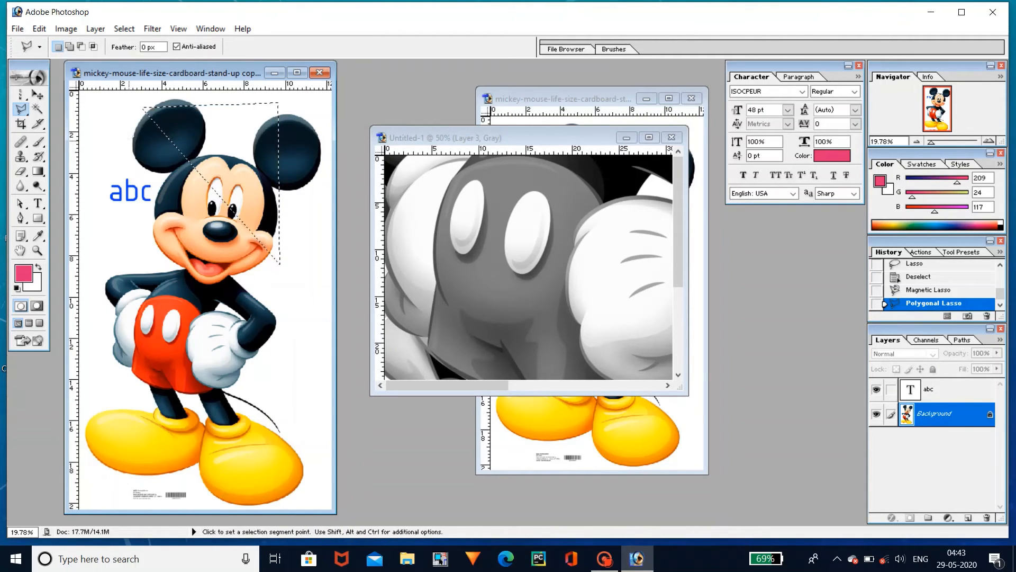
pyautogui.hotkey('ctrl', 'd')
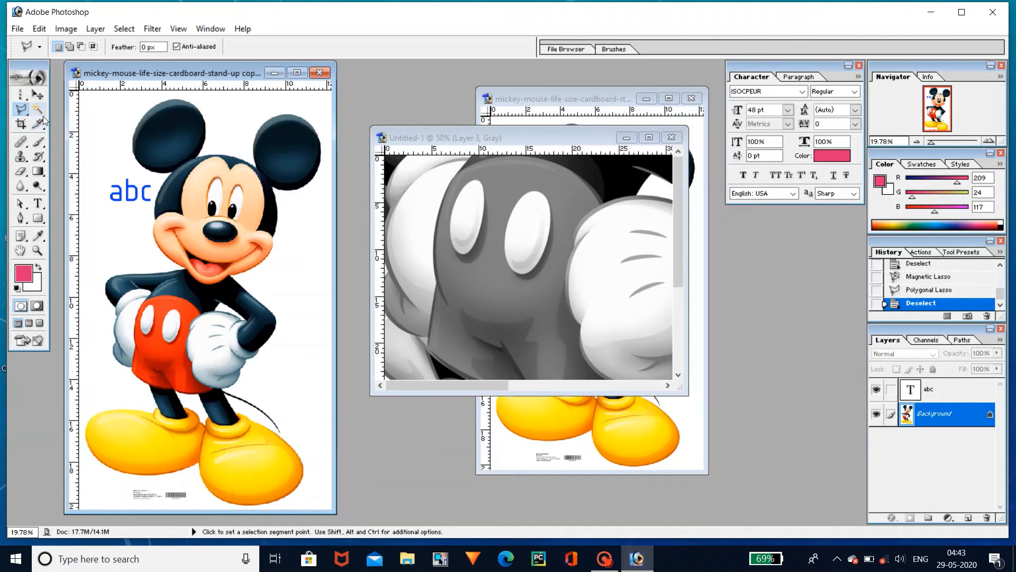
# Crop the duplicate image to an area running from the character's left-hand ear down to the shoes.
pyautogui.click(21, 125)
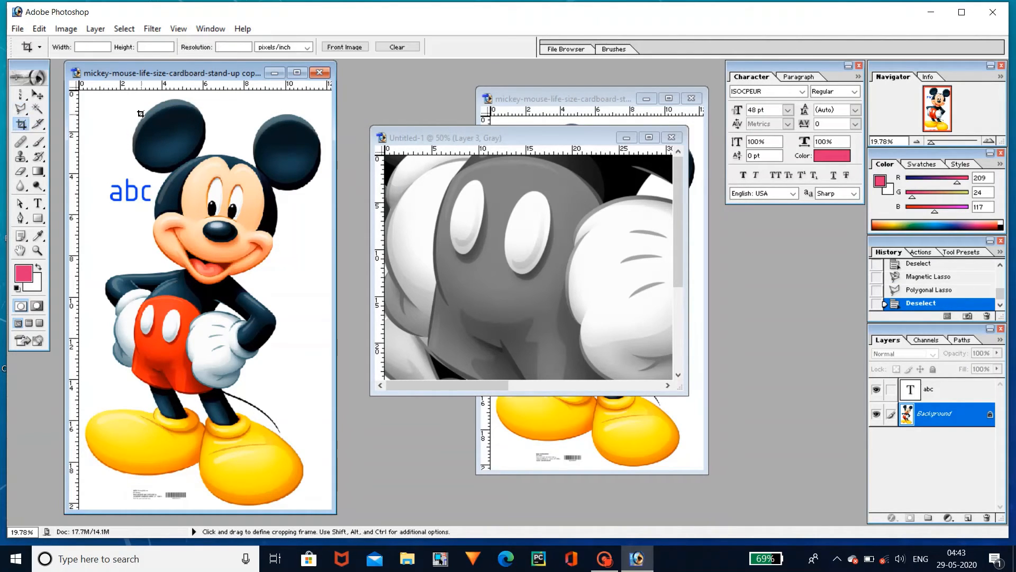
pyautogui.moveTo(141, 111); pyautogui.dragTo(299, 499)
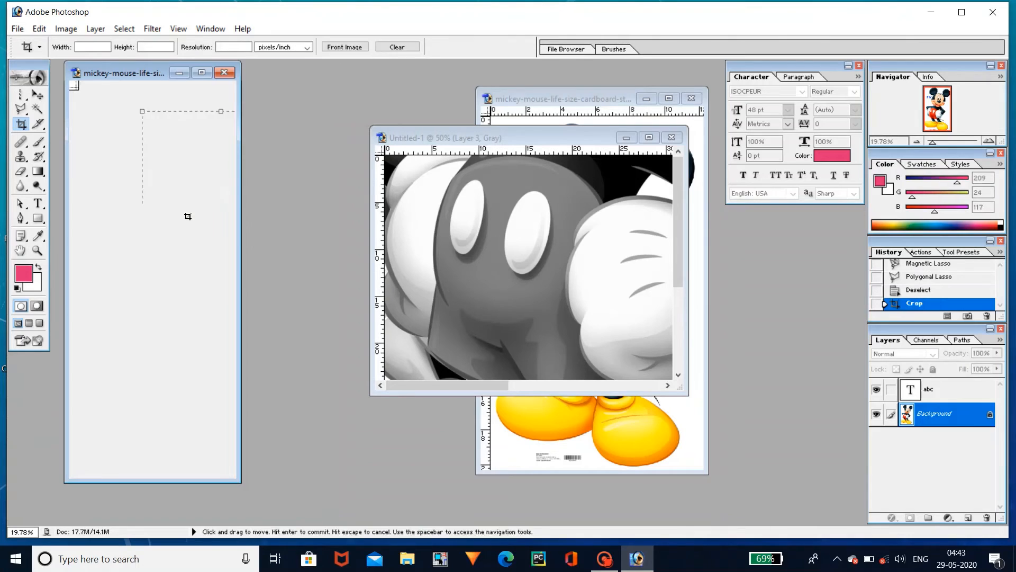
pyautogui.press('Return')
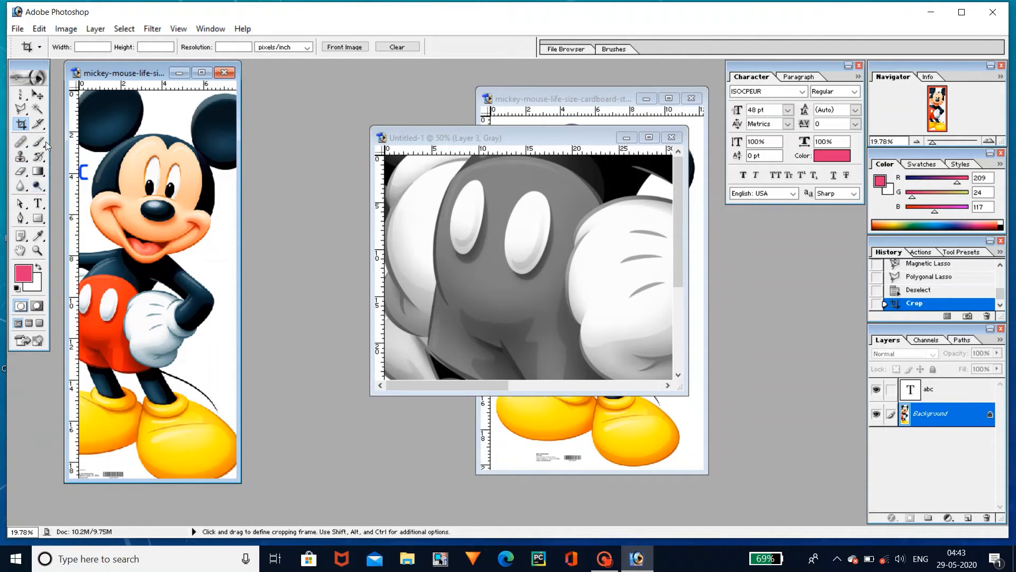
# Blur several spots on the character's eyes and cheek with the Blur tool at 50% strength, and enlarge the view to 50%.
pyautogui.click(19, 187)
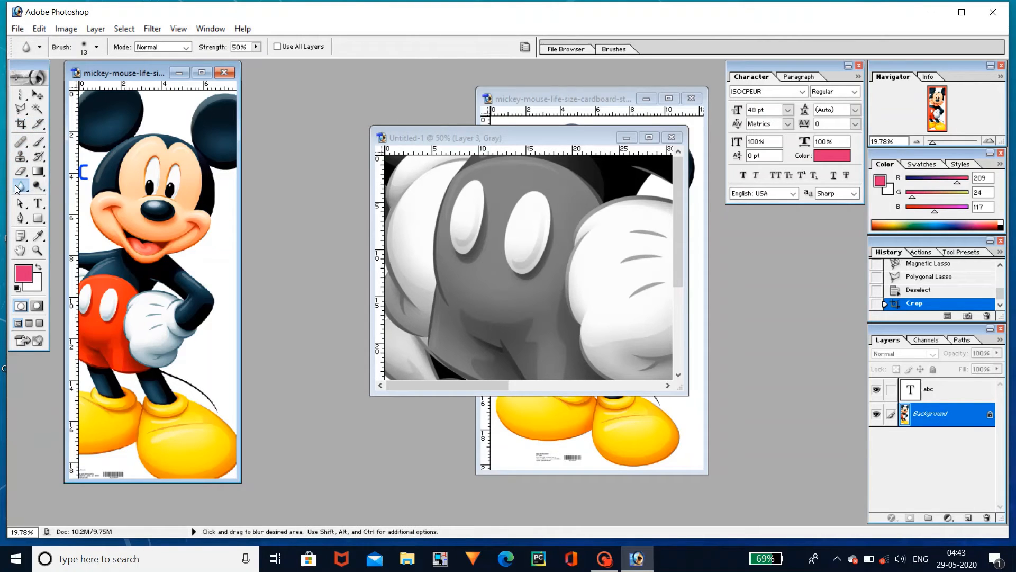
pyautogui.click(152, 169)
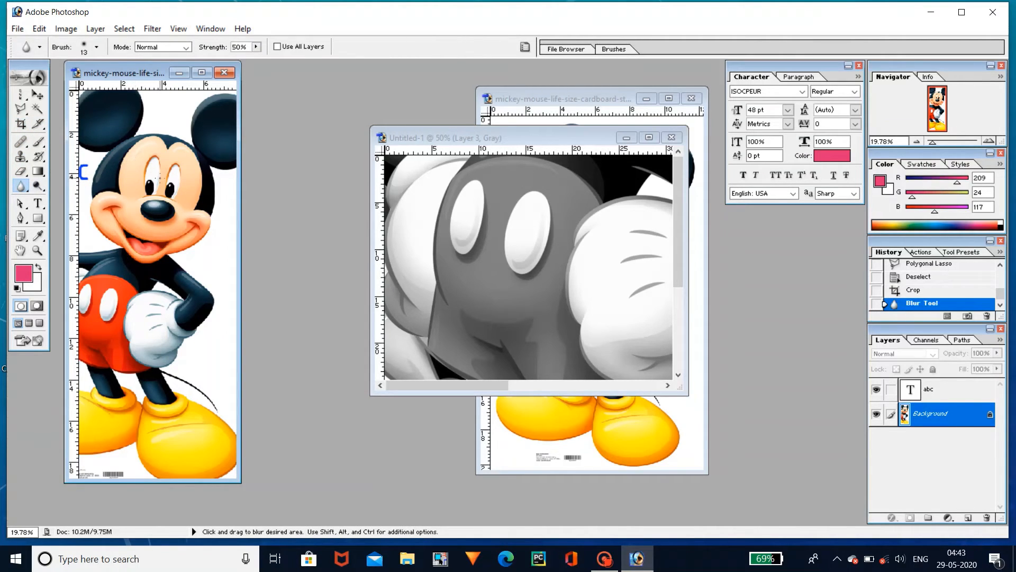
pyautogui.click(168, 186)
pyautogui.click(174, 196)
pyautogui.click(183, 227)
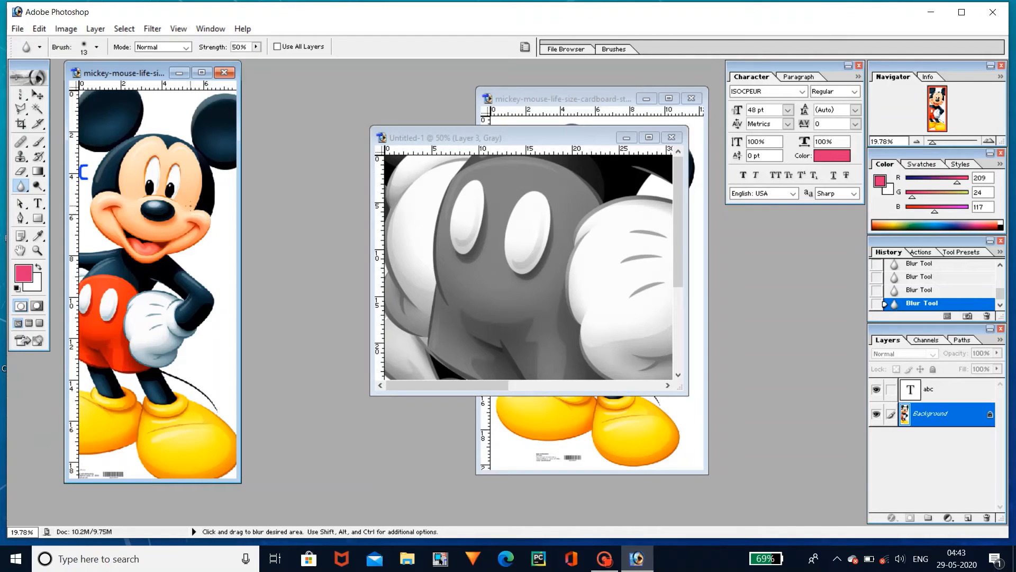
pyautogui.hotkey('ctrl', '+')
pyautogui.hotkey('ctrl', '+')
pyautogui.hotkey('ctrl', '+')
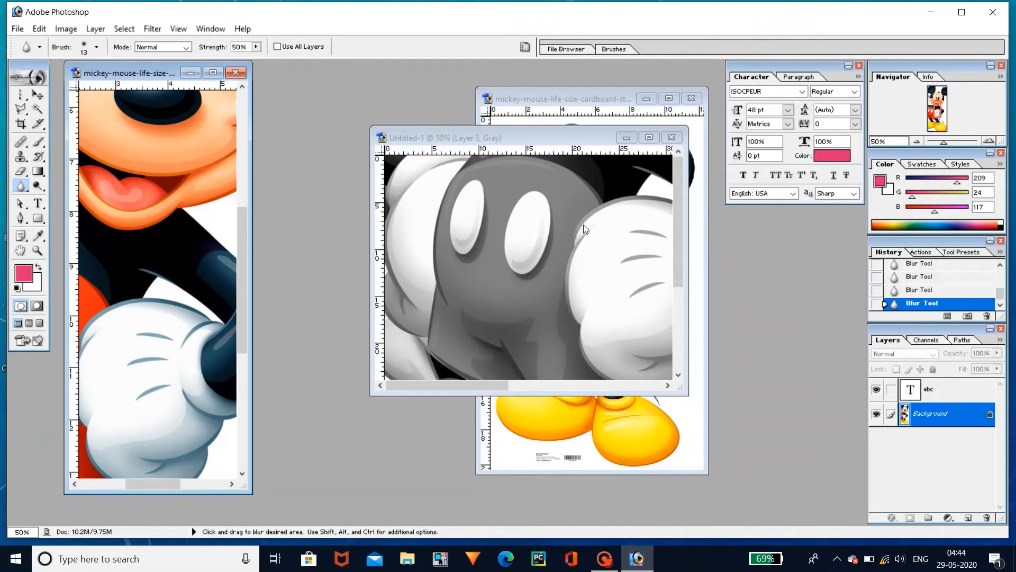
pyautogui.click(20, 158)
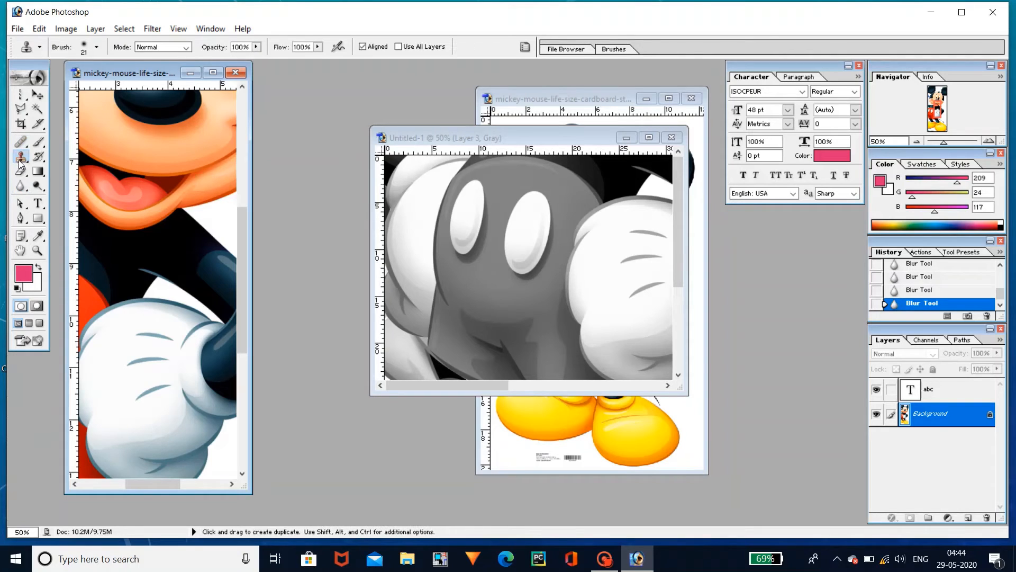
pyautogui.click(24, 171)
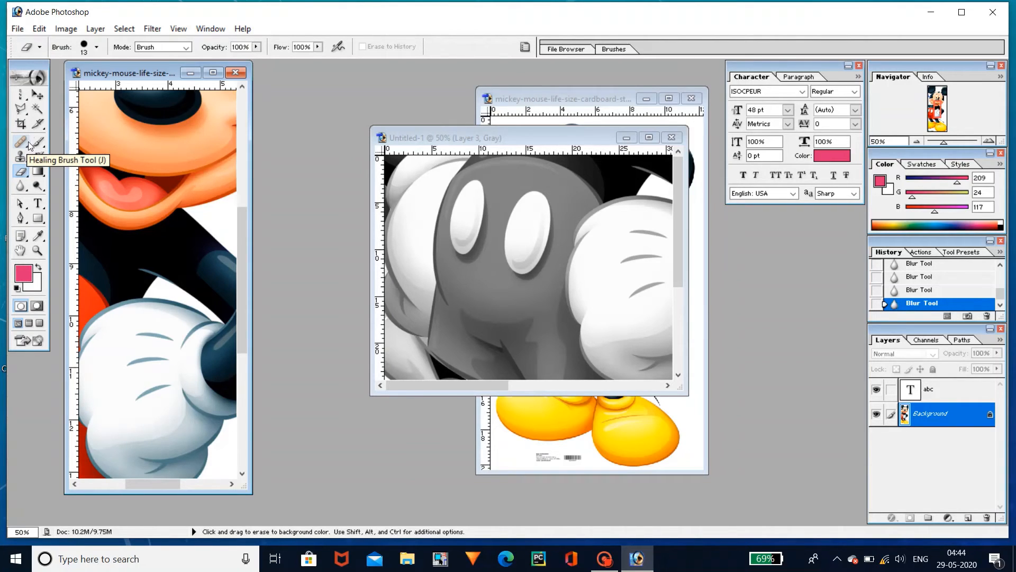
pyautogui.click(19, 98)
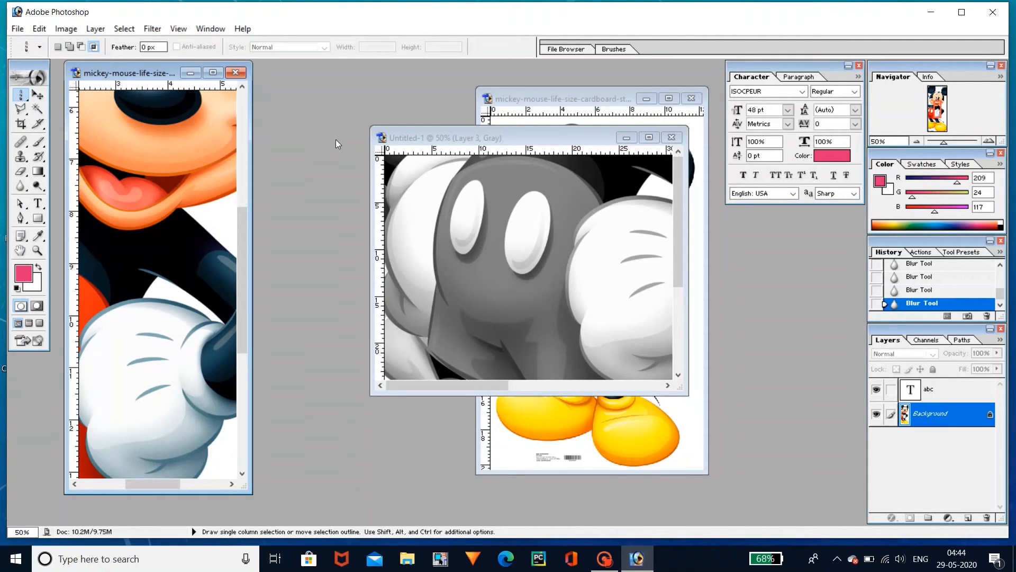
# Create a new white Grayscale document at 1920 x 1080 pixels, 72 pixels/inch, and place its window beside the cropped image.
pyautogui.hotkey('ctrl', 'n')
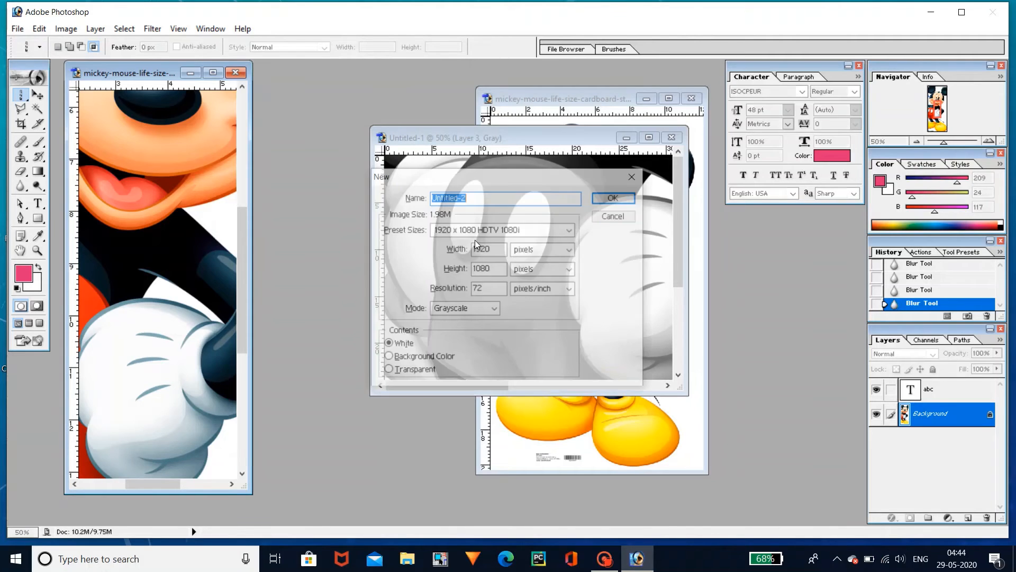
pyautogui.press('Return')
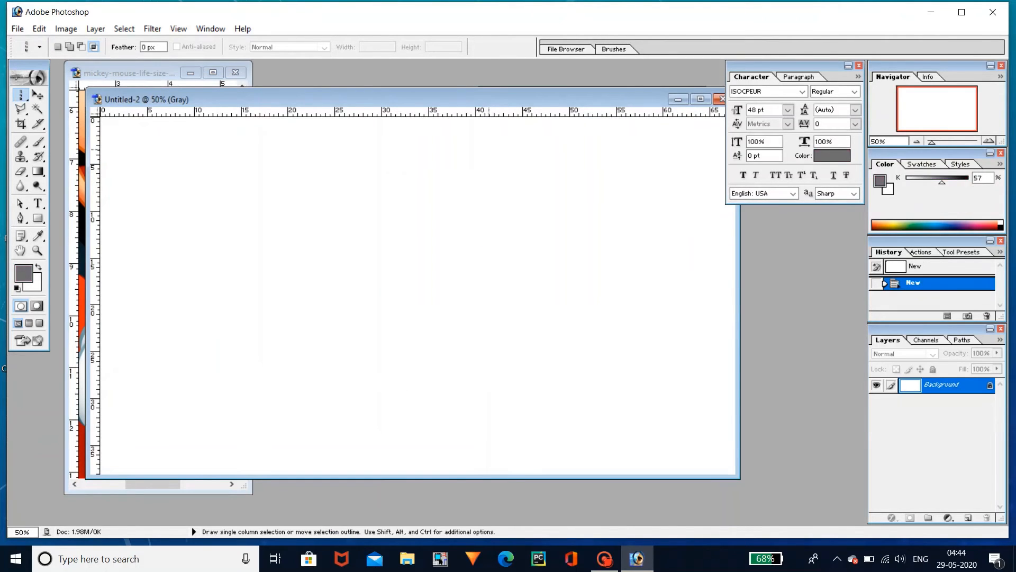
pyautogui.moveTo(438, 97); pyautogui.dragTo(621, 130)
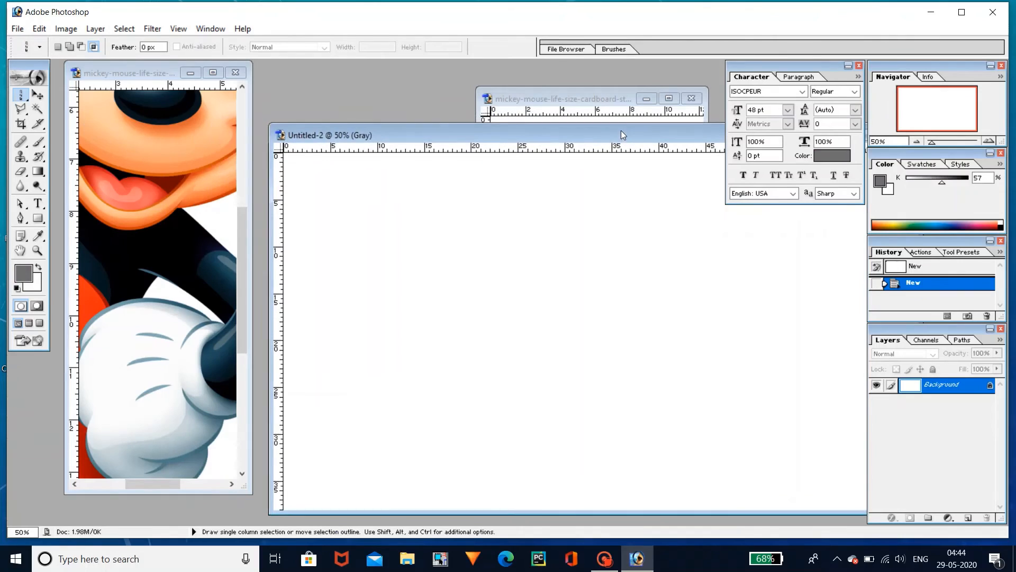
# Select part of the character's mouth with the Rectangular Marquee tool and move a copy into the Untitled-2 document.
pyautogui.rightClick(24, 99)
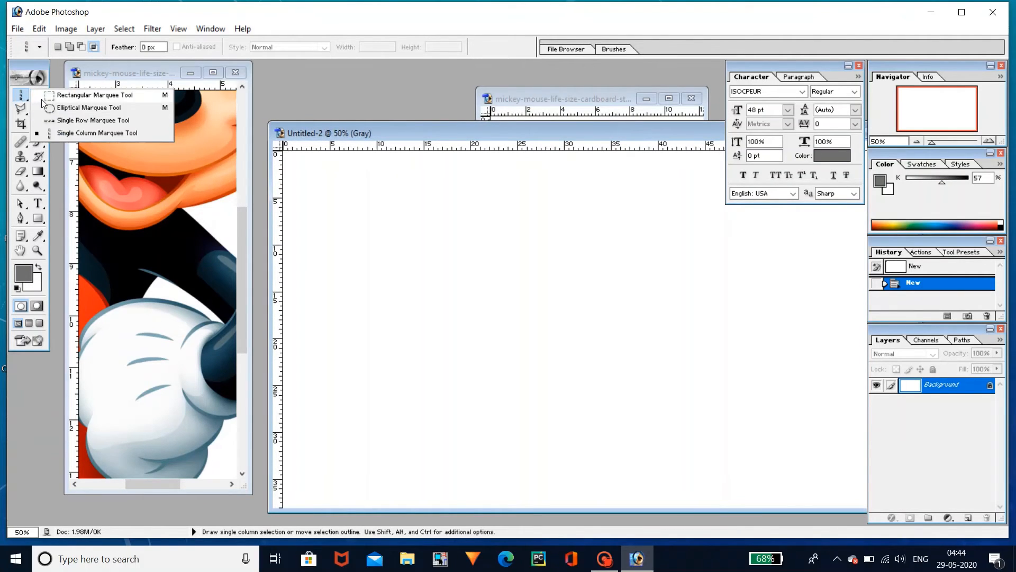
pyautogui.click(40, 98)
pyautogui.click(109, 142)
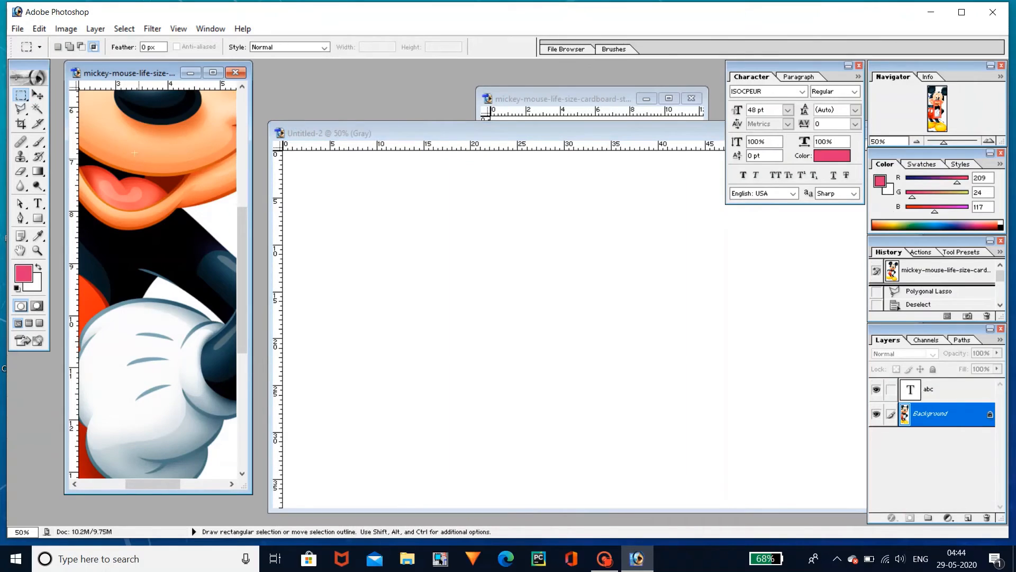
pyautogui.moveTo(117, 139); pyautogui.dragTo(192, 217)
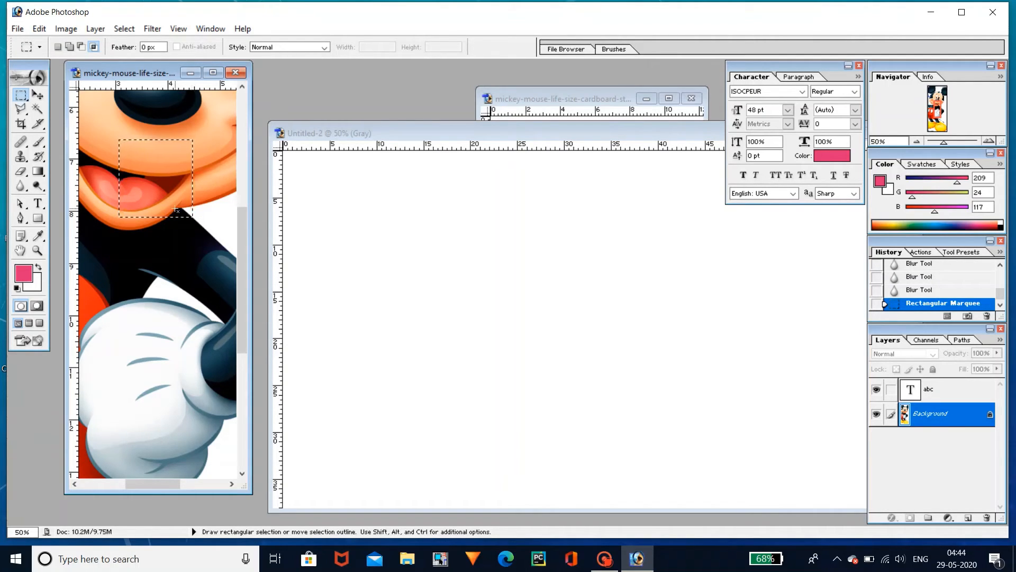
pyautogui.press('v')
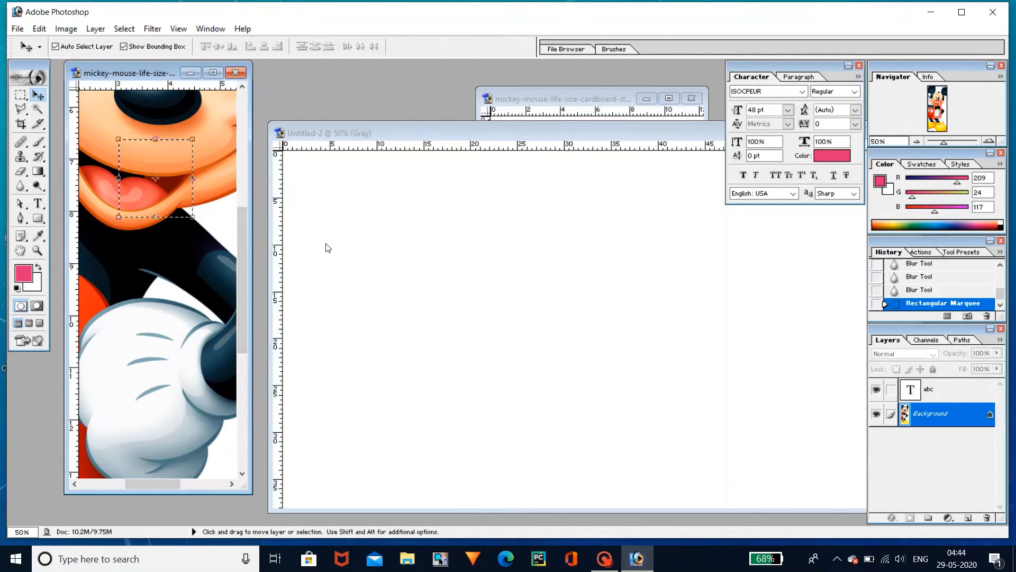
pyautogui.moveTo(166, 191); pyautogui.dragTo(365, 229)
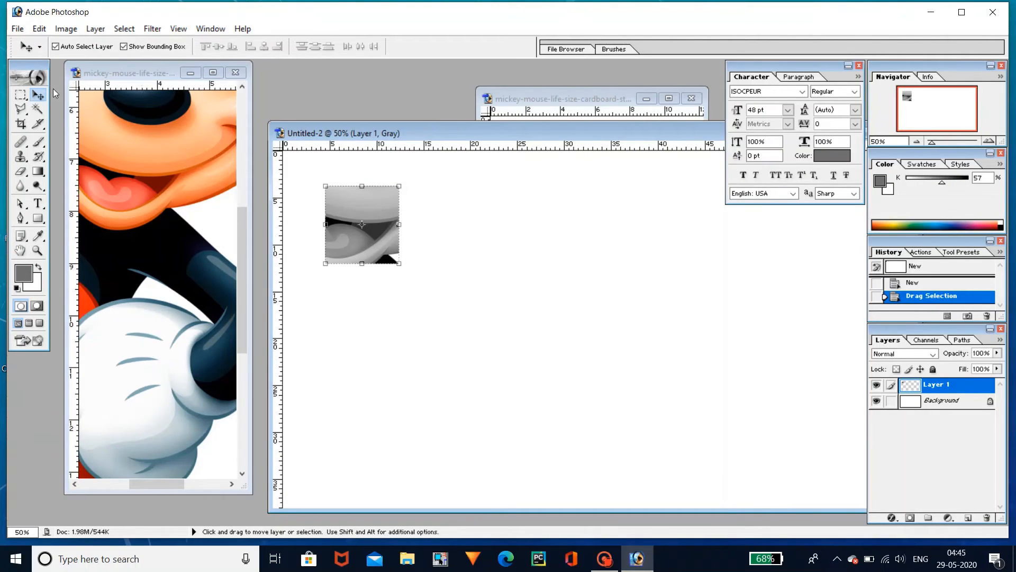
pyautogui.click(17, 94)
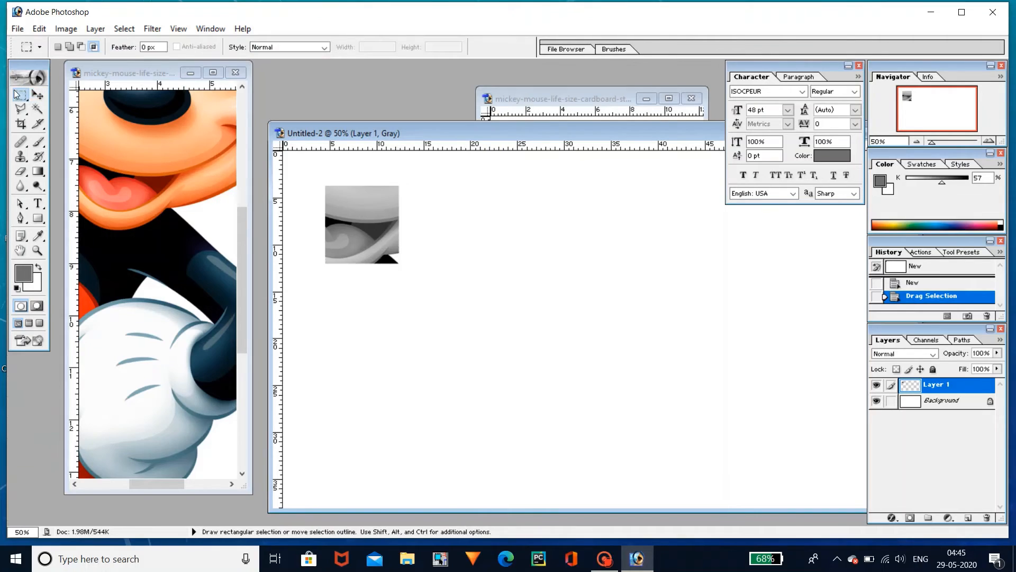
# Set the Rectangular Marquee feather to 50 px and clear the existing selection in the cropped character image.
pyautogui.click(143, 47)
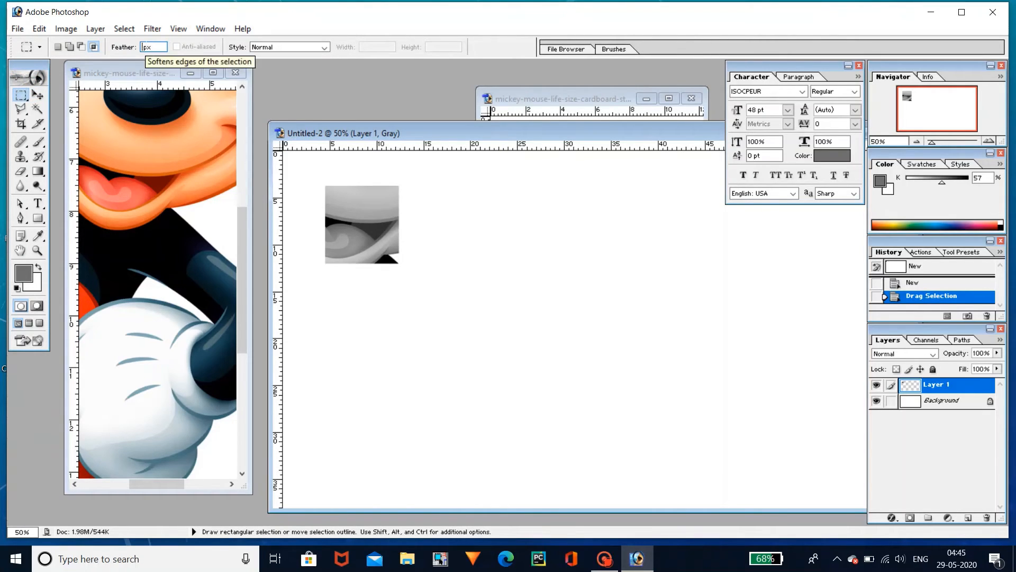
pyautogui.write('50')
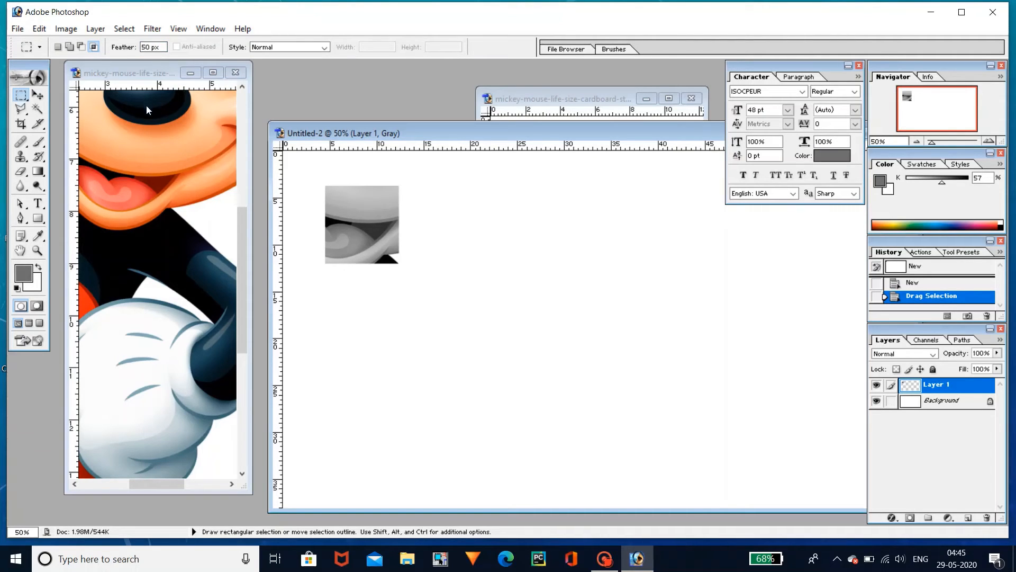
pyautogui.click(113, 112)
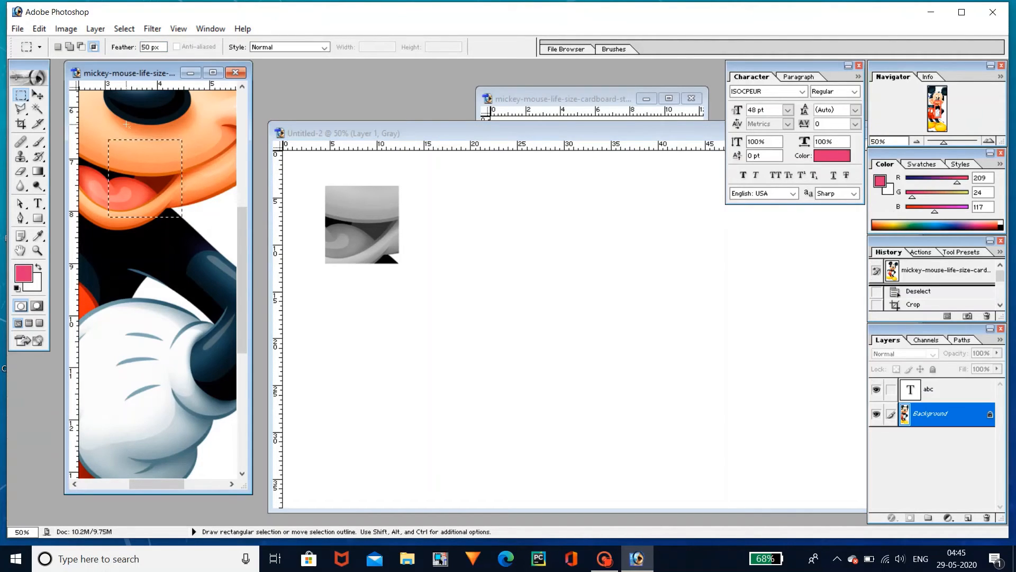
pyautogui.click(128, 126)
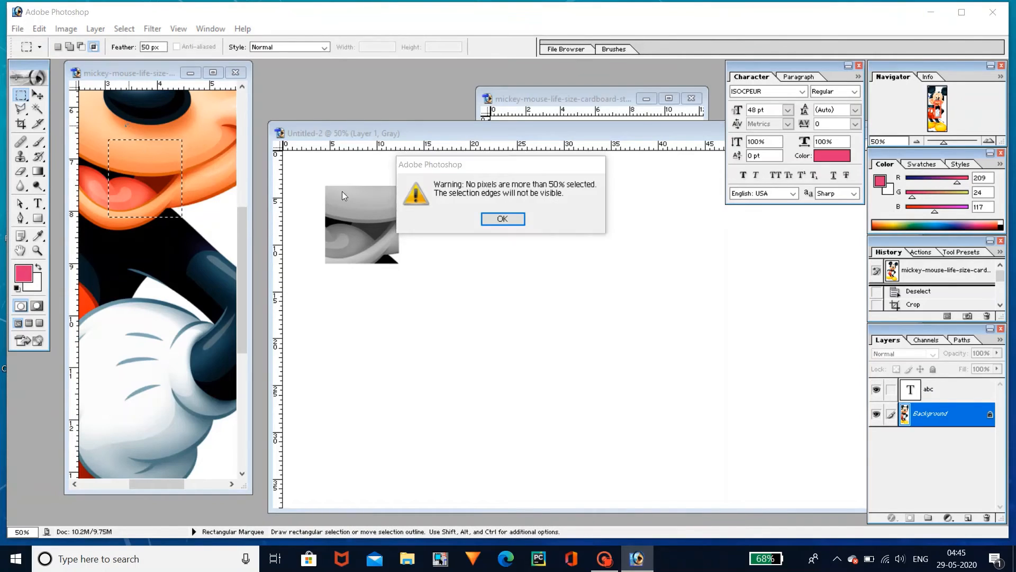
pyautogui.click(503, 219)
pyautogui.click(169, 175)
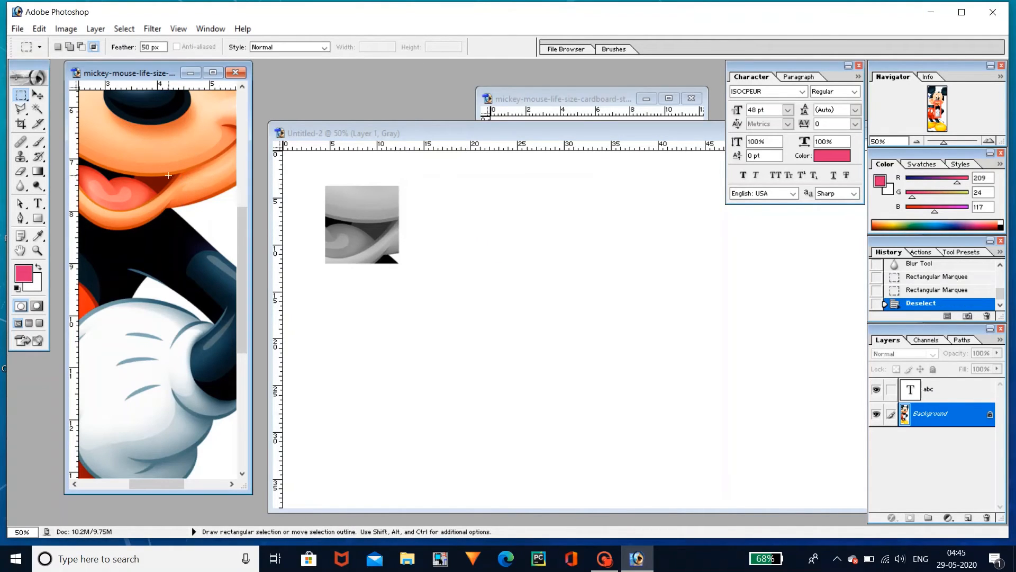
# Select the character's mouth area with the feathered marquee and move a copy into the Untitled-2 document beside the first copy.
pyautogui.moveTo(116, 146); pyautogui.dragTo(227, 238)
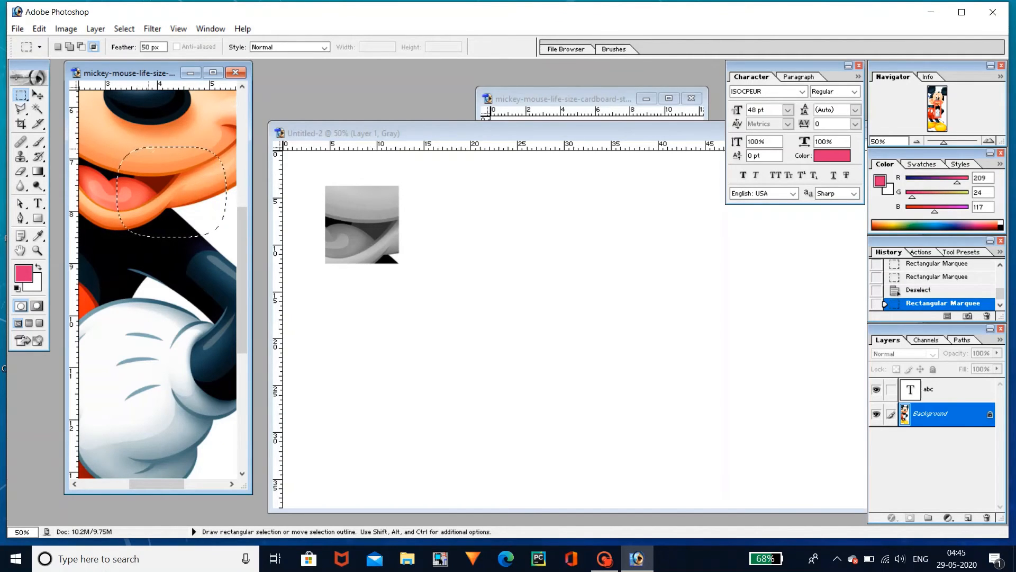
pyautogui.click(162, 185)
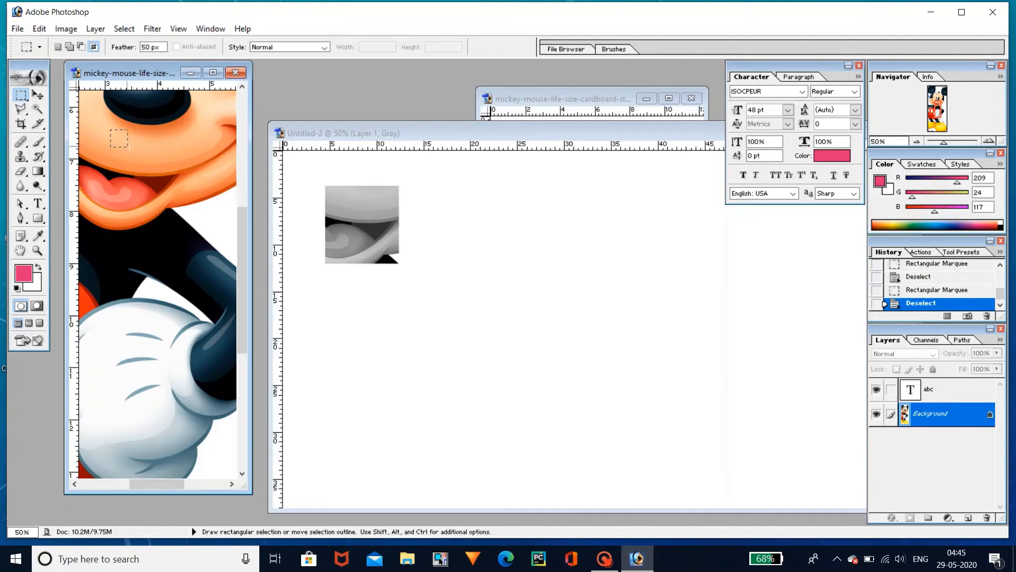
pyautogui.moveTo(128, 147); pyautogui.dragTo(207, 205)
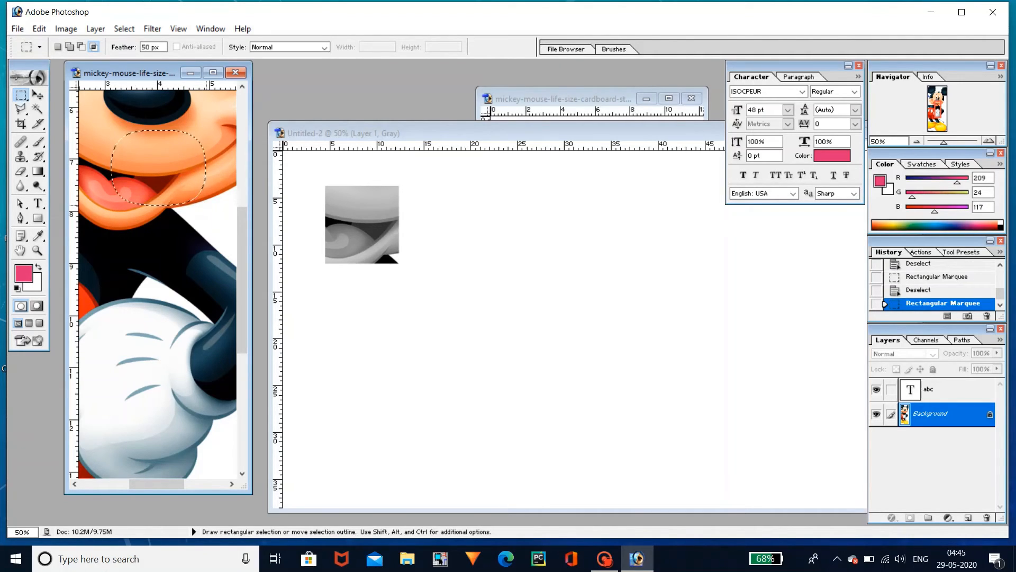
pyautogui.press('v')
pyautogui.moveTo(183, 175); pyautogui.dragTo(540, 258)
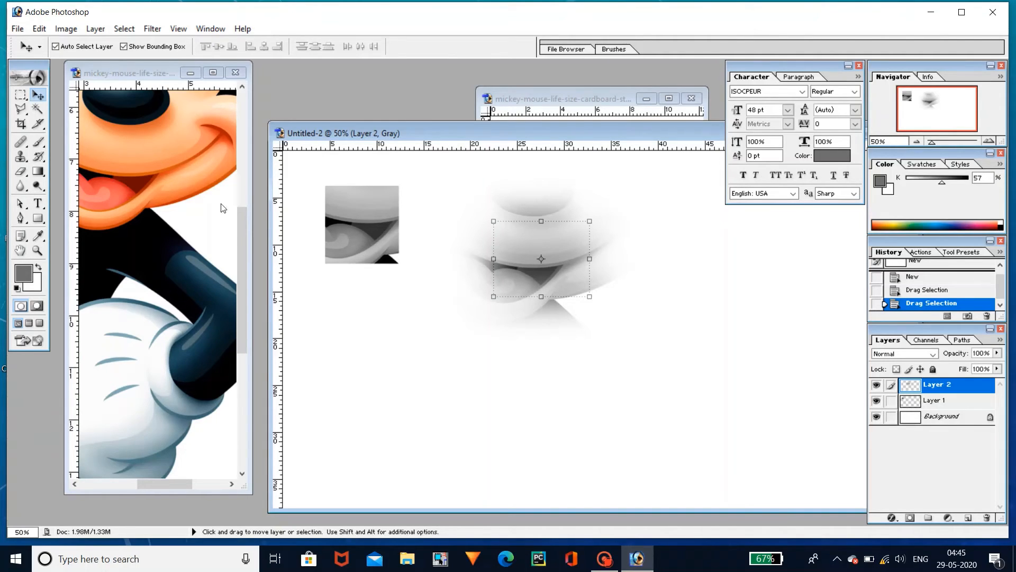
# Clear the mouth selection and, in New Selection mode, marquee an area below the mouth and replace it with one on the arm.
pyautogui.click(20, 95)
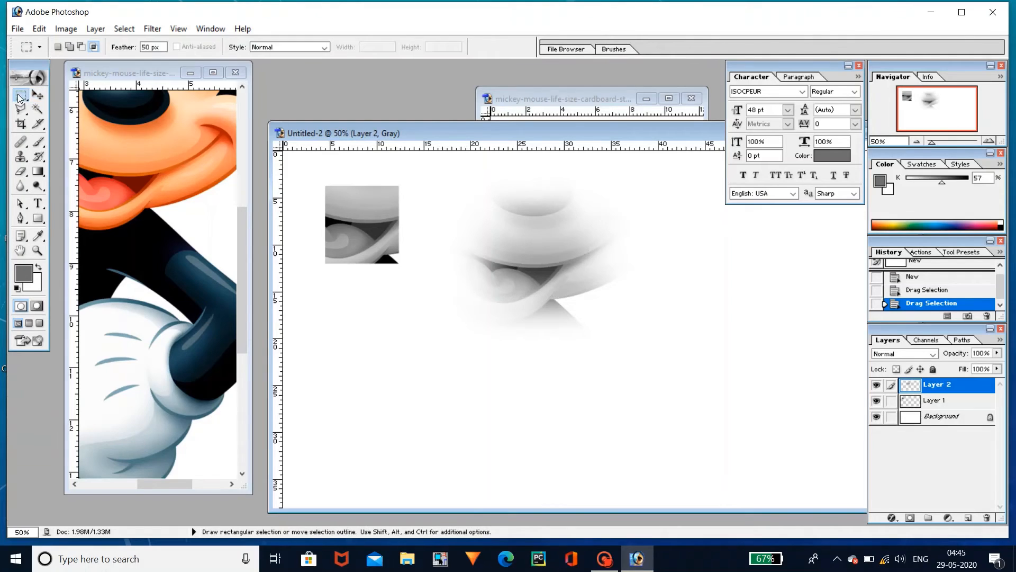
pyautogui.click(109, 141)
pyautogui.moveTo(90, 130); pyautogui.dragTo(184, 205)
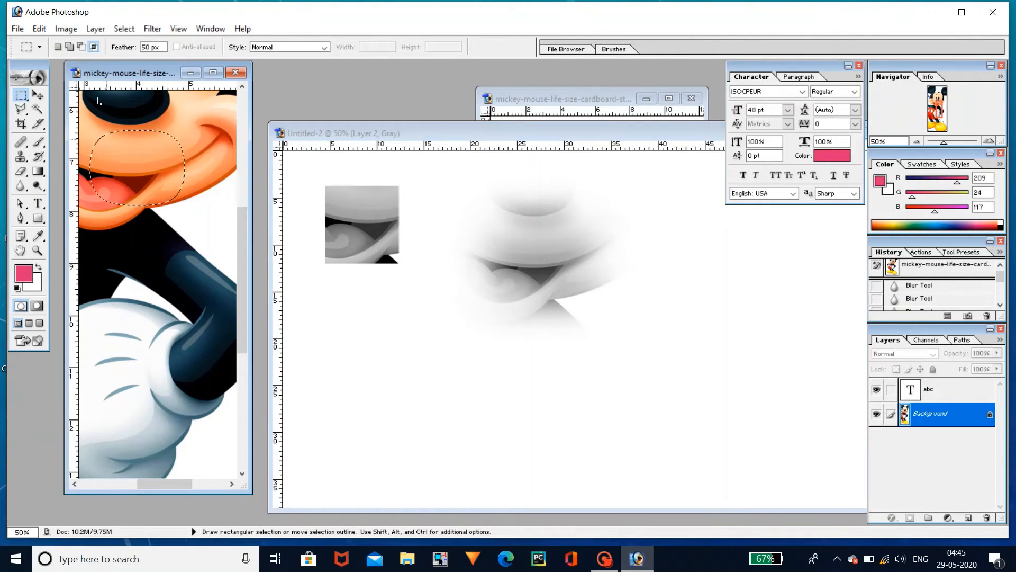
pyautogui.click(57, 47)
pyautogui.hotkey('ctrl', 'd')
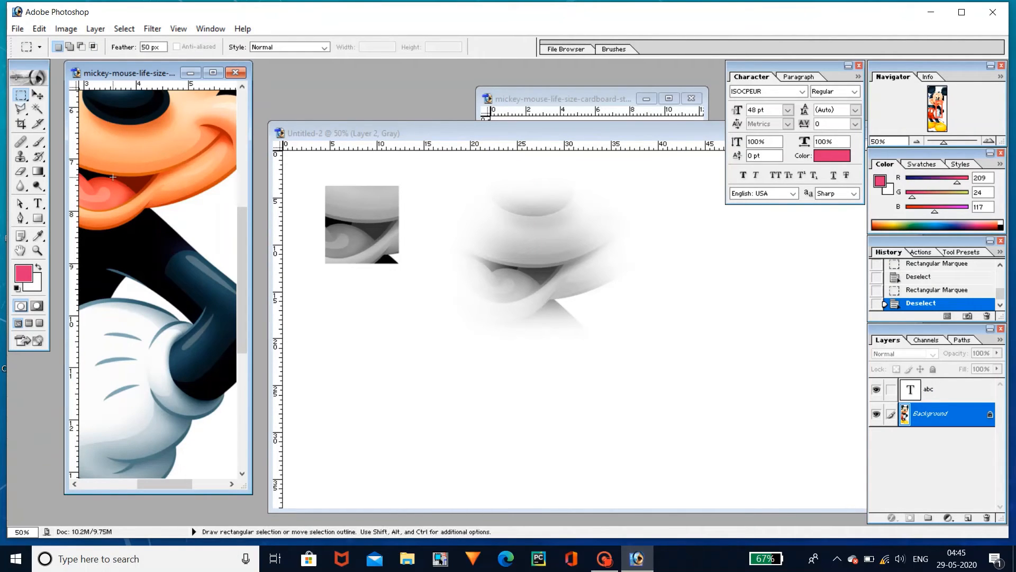
pyautogui.moveTo(113, 177); pyautogui.dragTo(174, 255)
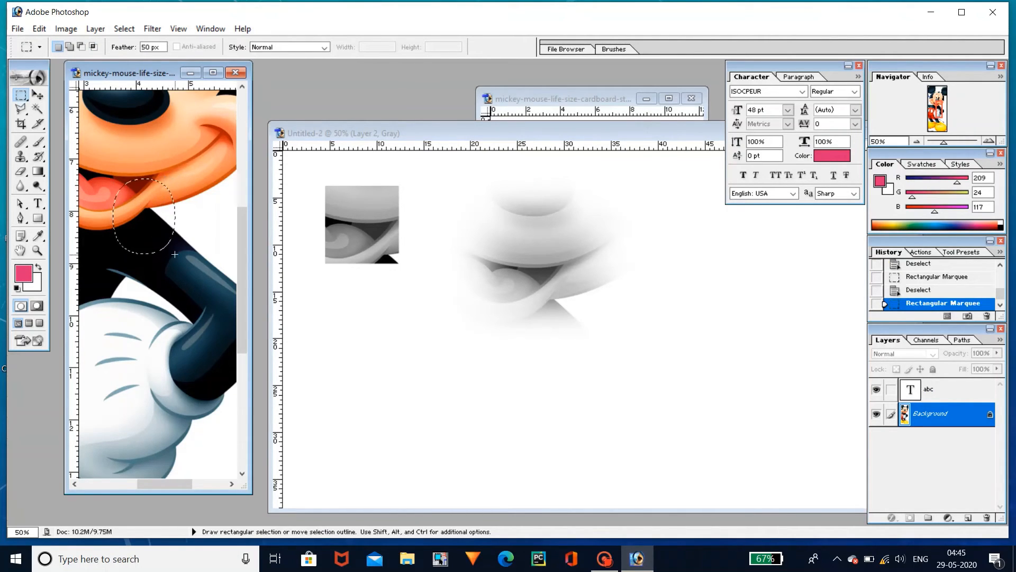
pyautogui.moveTo(183, 293); pyautogui.dragTo(220, 368)
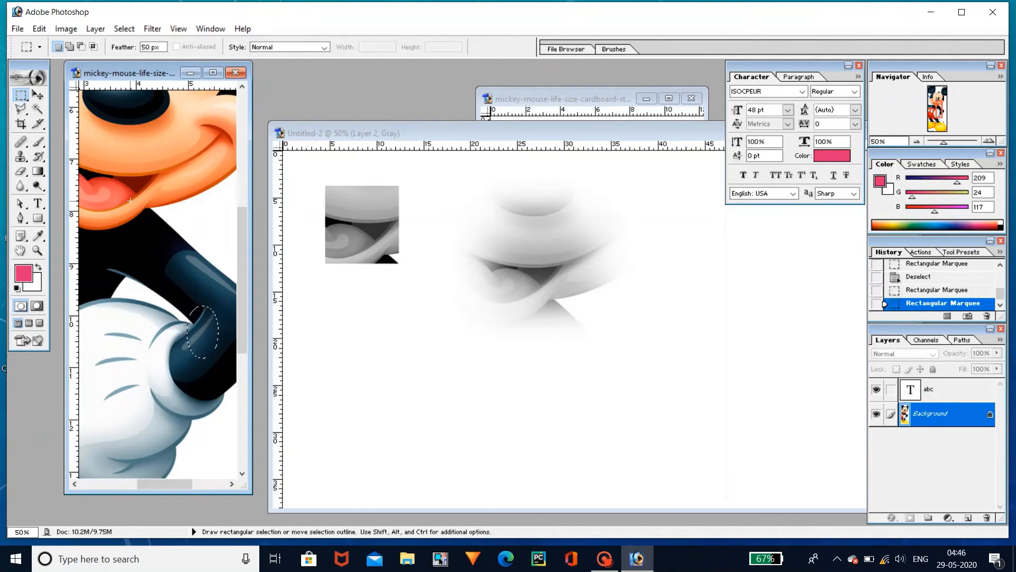
# Use Add to Selection to include a feathered area on the glove and another on the shoulder below the mouth.
pyautogui.click(71, 49)
pyautogui.moveTo(127, 341); pyautogui.dragTo(173, 397)
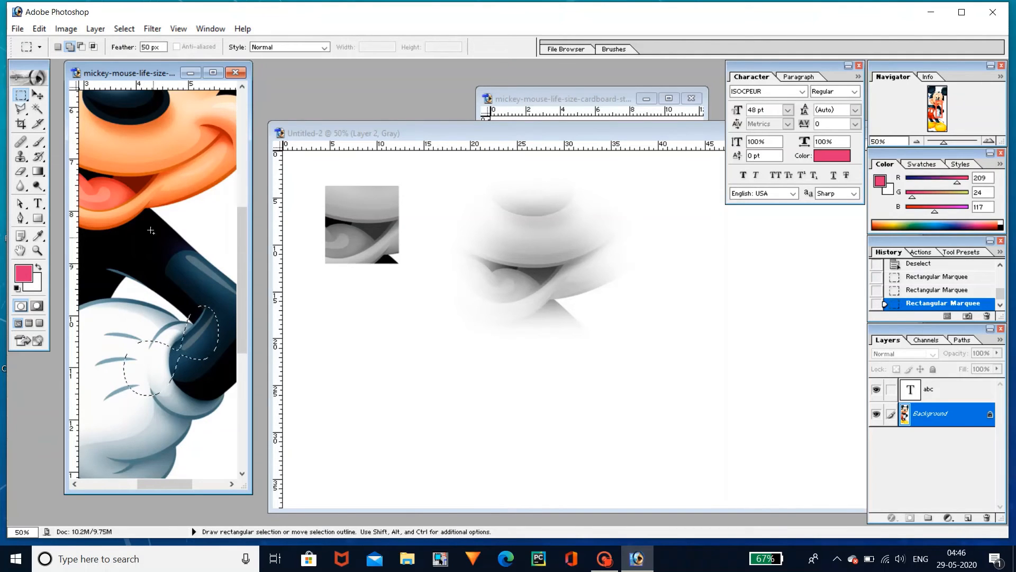
pyautogui.moveTo(181, 245); pyautogui.dragTo(181, 245)
# Subtract part of the shoulder selection, deselect everything, and subtract the lower-right corner from a fresh selection around the mouth.
pyautogui.click(81, 46)
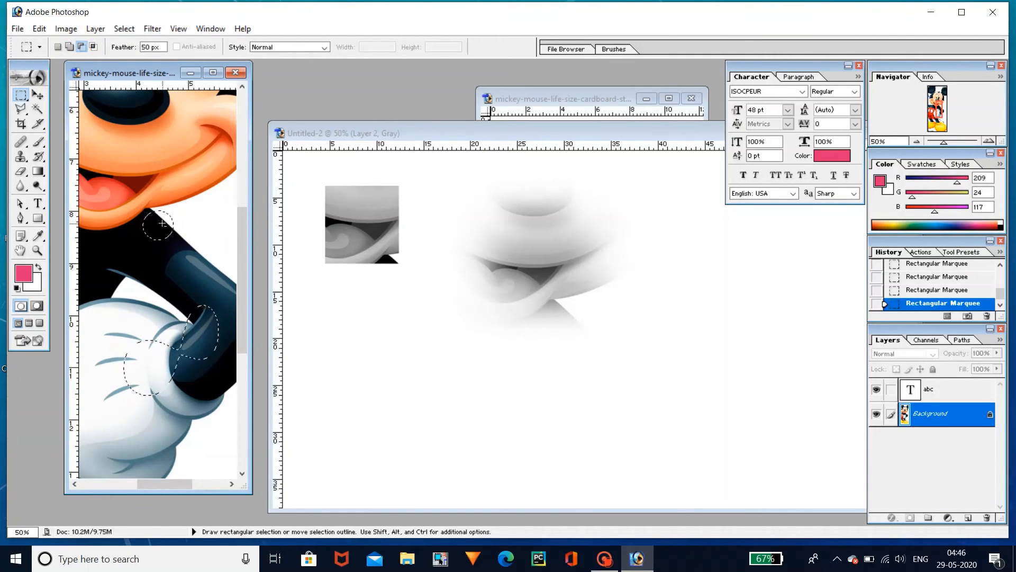
pyautogui.moveTo(169, 227); pyautogui.dragTo(194, 253)
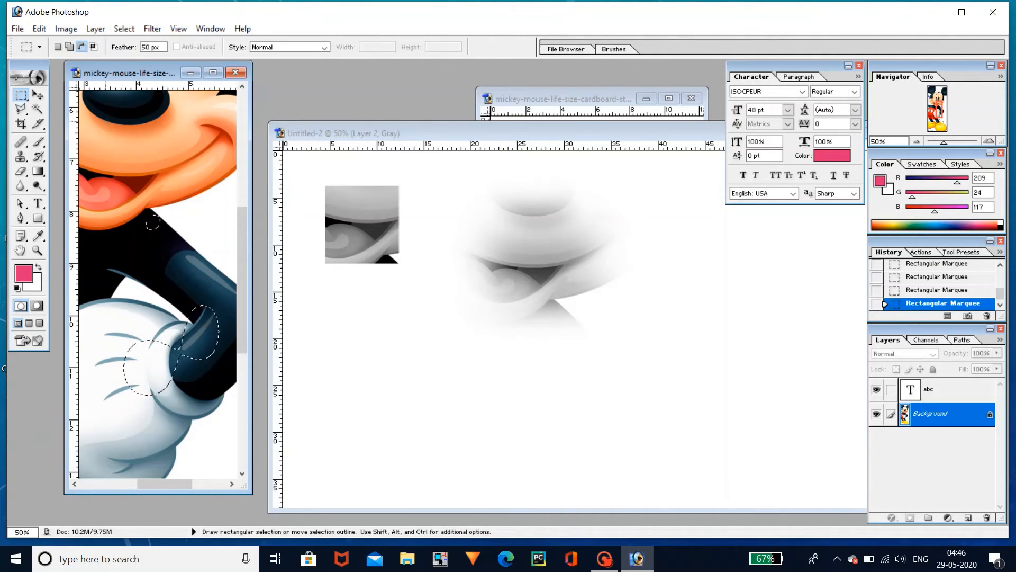
pyautogui.hotkey('ctrl', 'd')
pyautogui.moveTo(186, 220); pyautogui.dragTo(199, 225)
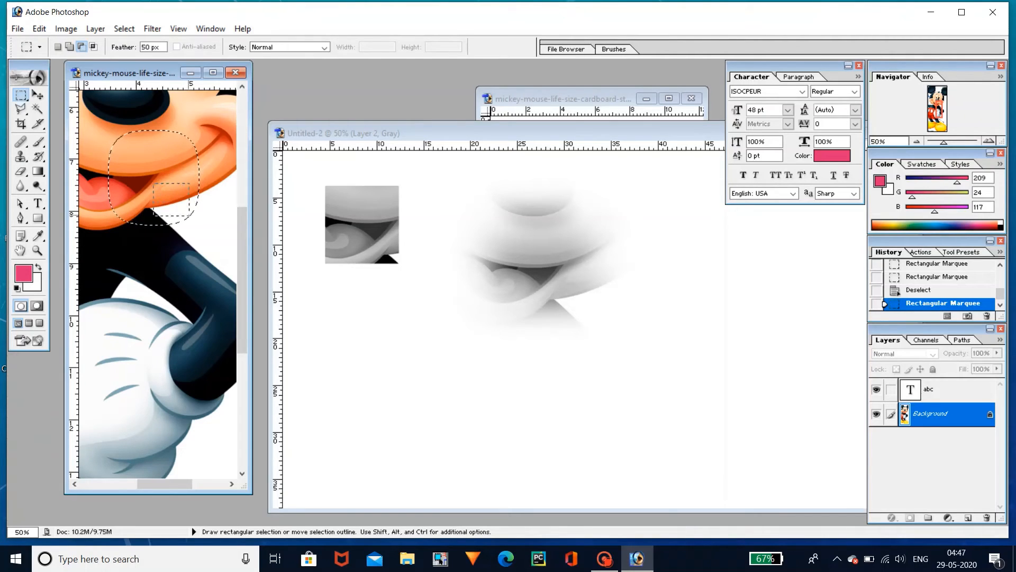
pyautogui.moveTo(223, 262); pyautogui.dragTo(230, 272)
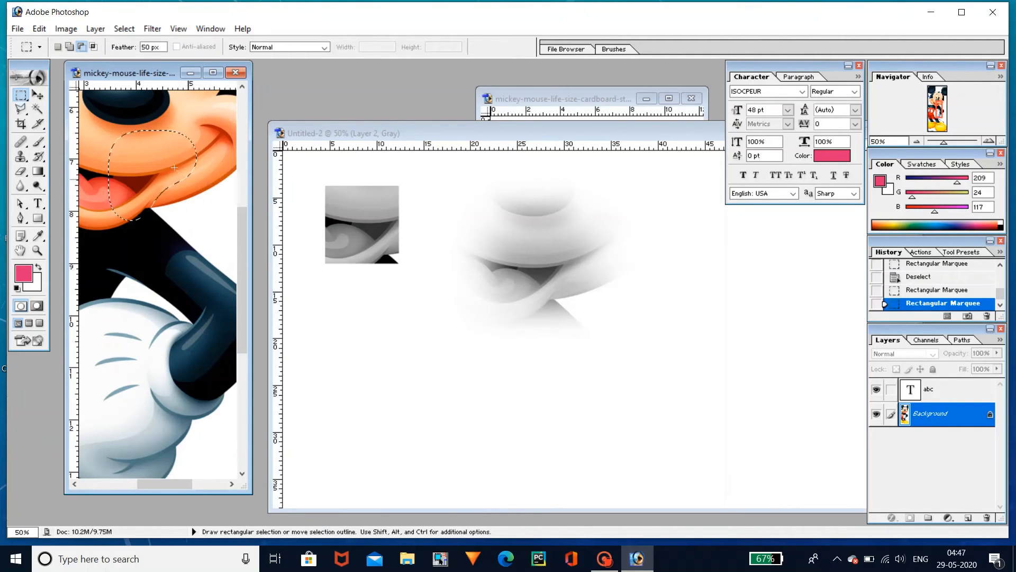
# Deselect, marquee the mouth and neck in Intersect with Selection mode, and narrow it twice with overlapping areas on the upper arm.
pyautogui.click(95, 46)
pyautogui.hotkey('ctrl', 'd')
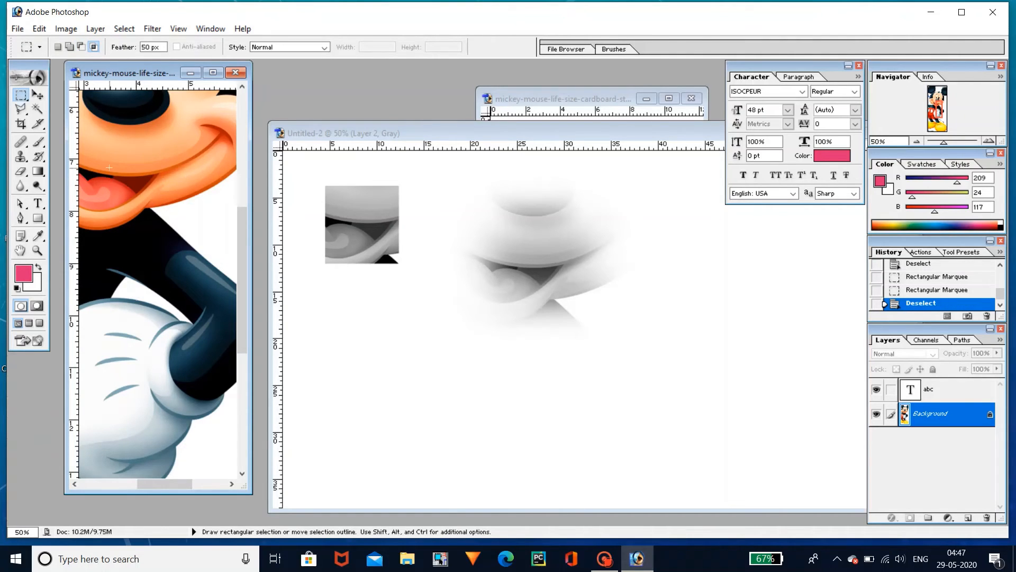
pyautogui.moveTo(204, 270); pyautogui.dragTo(206, 272)
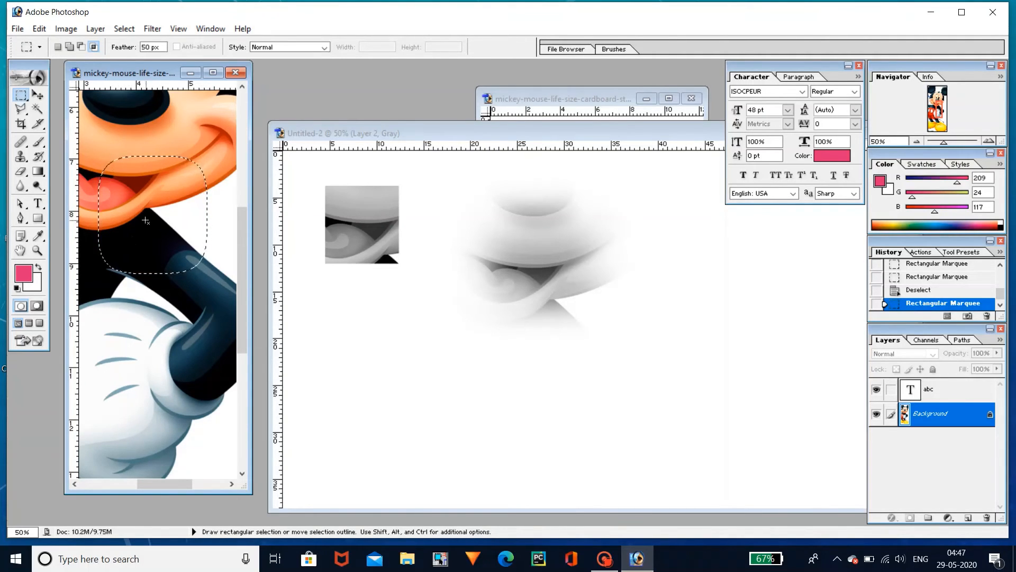
pyautogui.moveTo(144, 219); pyautogui.dragTo(230, 332)
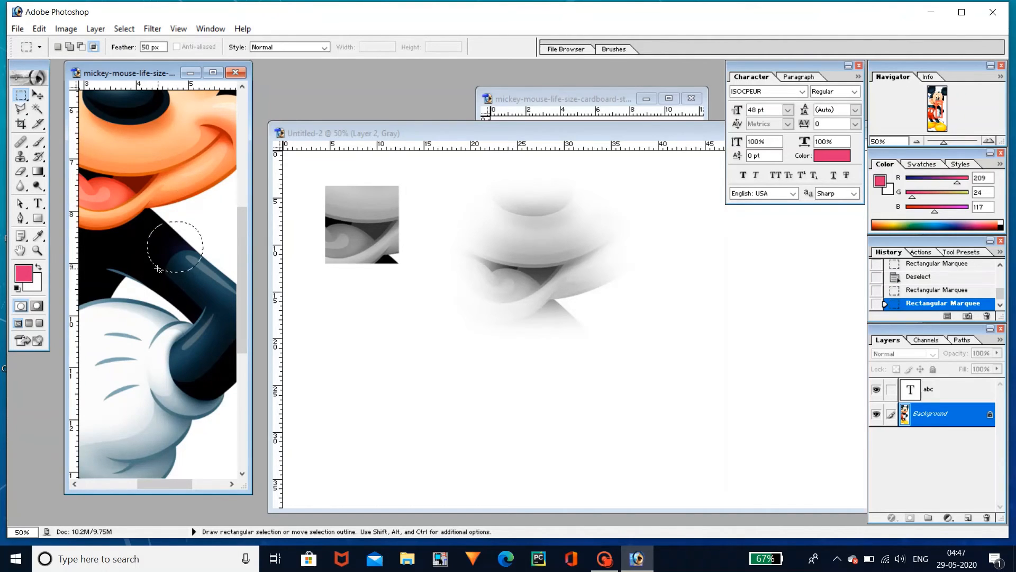
pyautogui.moveTo(168, 234); pyautogui.dragTo(189, 253)
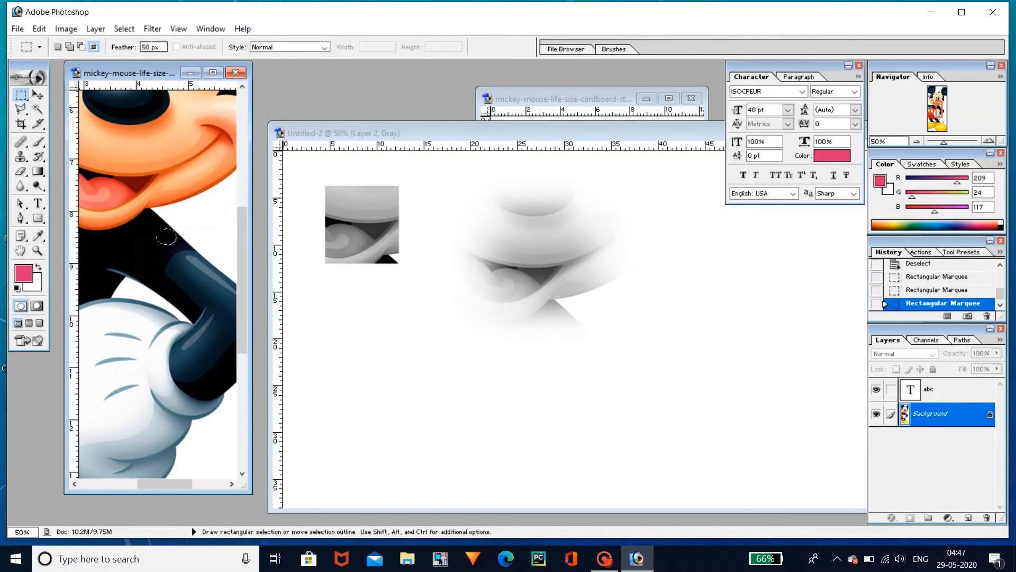
# Hide the Layers panel and show it again.
pyautogui.click(151, 46)
pyautogui.click(249, 28)
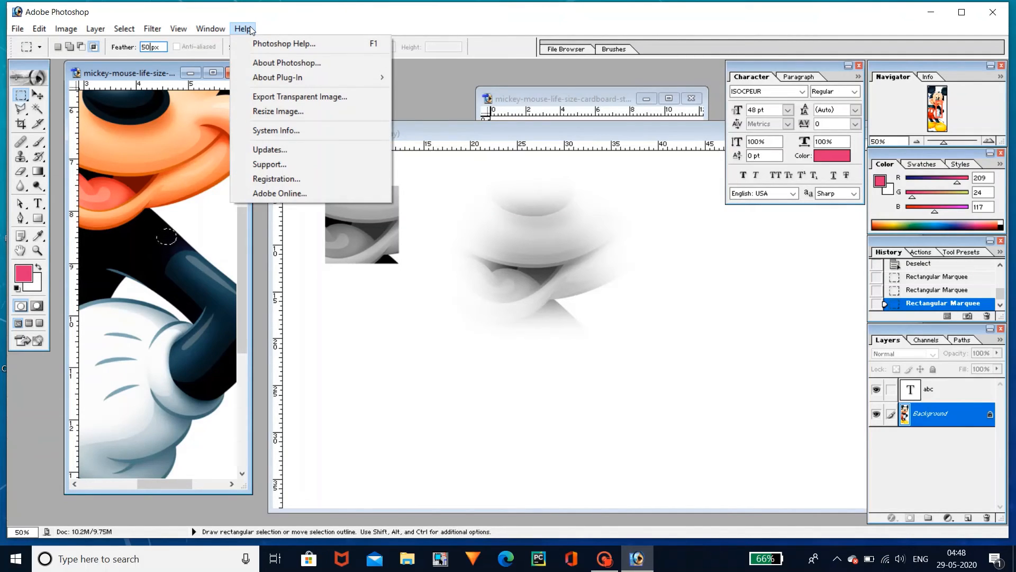
pyautogui.click(221, 28)
pyautogui.click(221, 28)
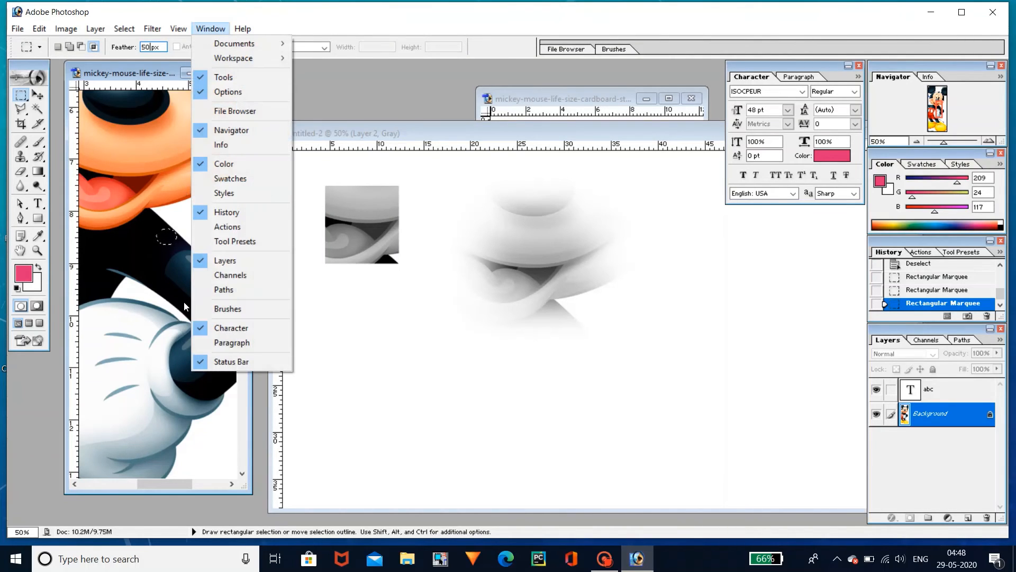
pyautogui.click(199, 262)
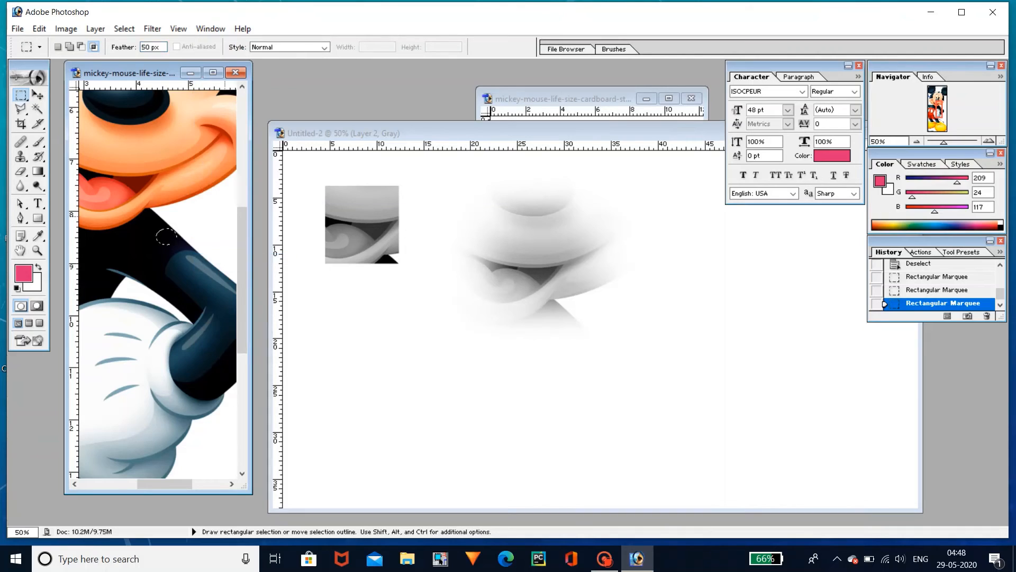
pyautogui.click(215, 28)
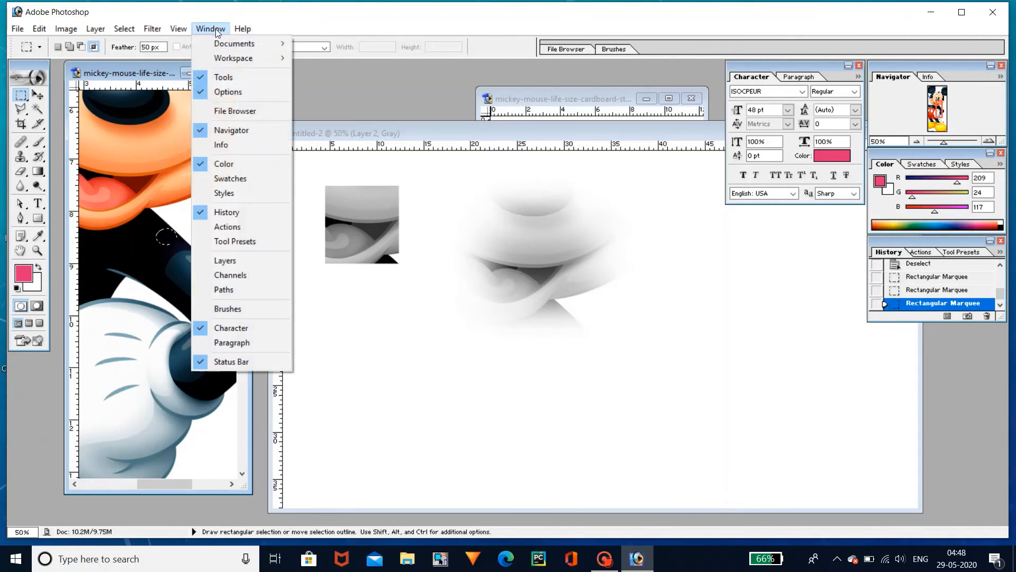
pyautogui.click(205, 258)
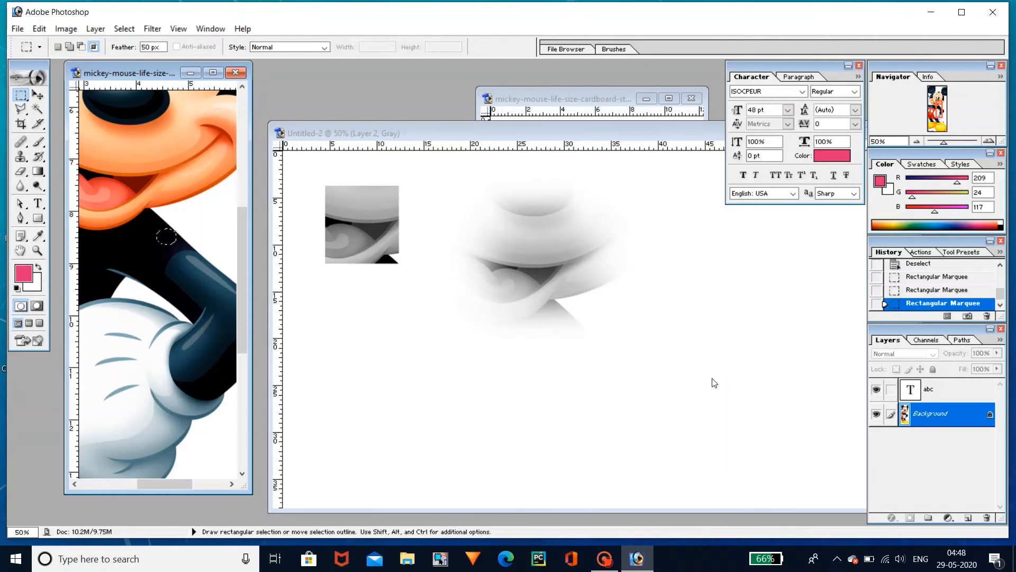
# Toggle the Layers panel off and on repeatedly, leaving it shown.
pyautogui.press('F7')
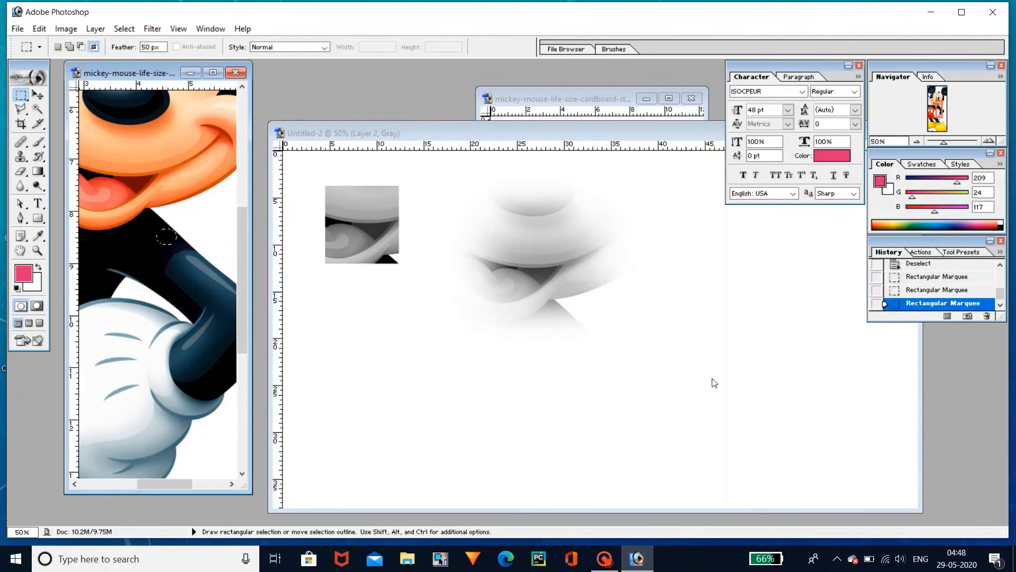
pyautogui.press('F7')
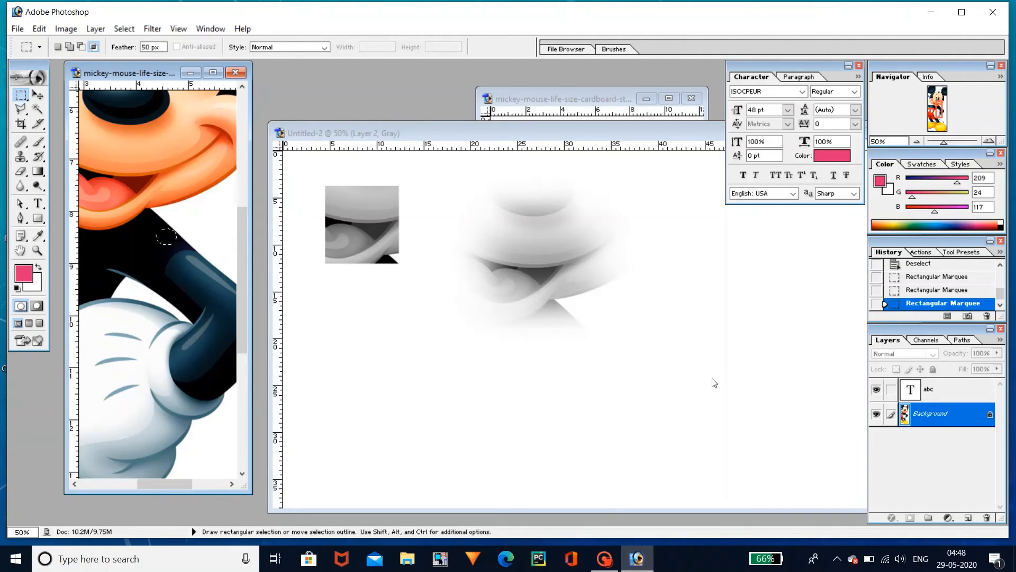
pyautogui.press('F7')
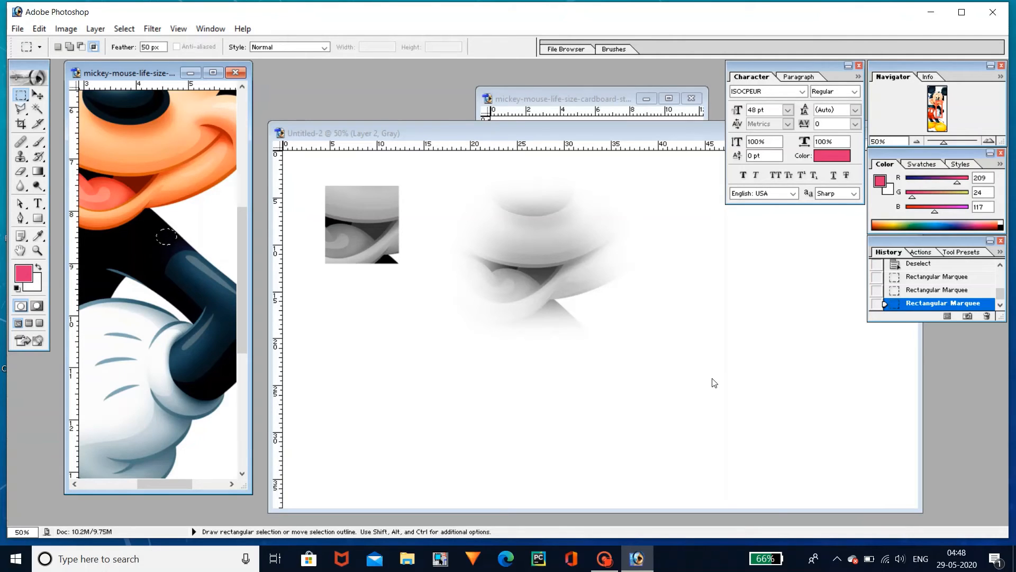
pyautogui.press('F7')
pyautogui.press('F7')
pyautogui.press('F7')
pyautogui.press('F7')
pyautogui.press('F7')
pyautogui.press('F7')
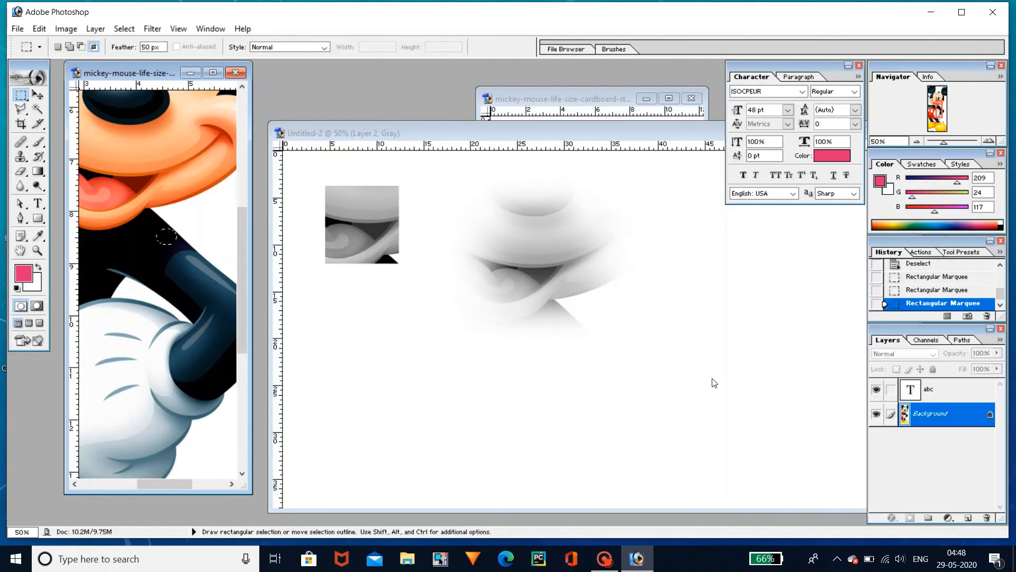
pyautogui.press('F7')
# Activate the Untitled-2 document and hide its rulers.
pyautogui.click(184, 30)
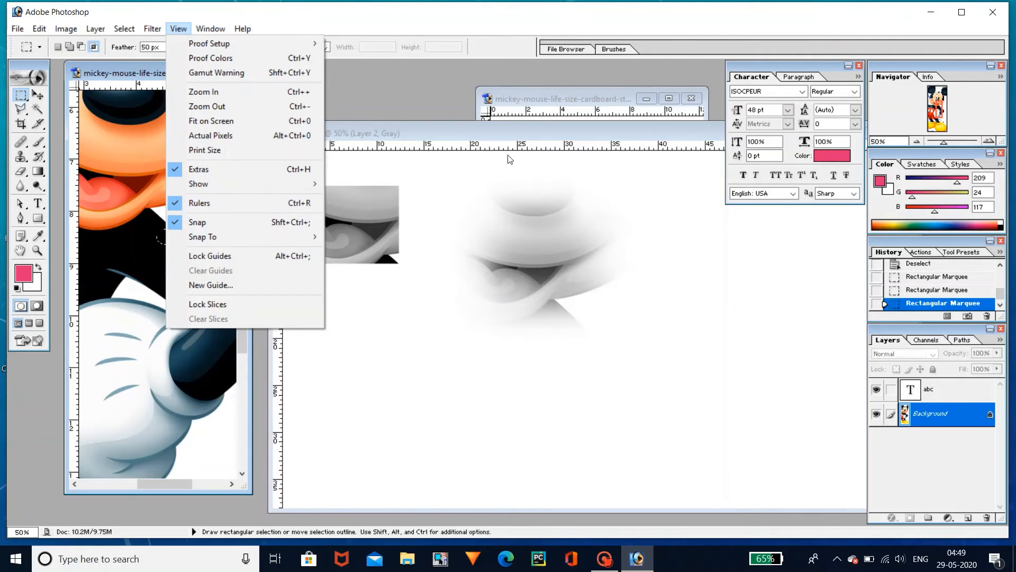
pyautogui.click(474, 146)
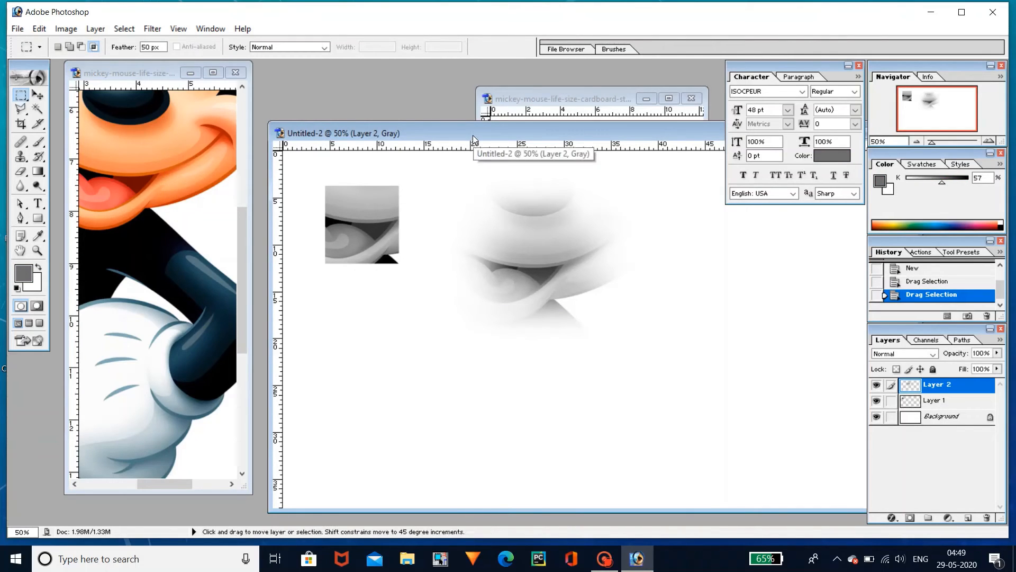
pyautogui.hotkey('ctrl', 'r')
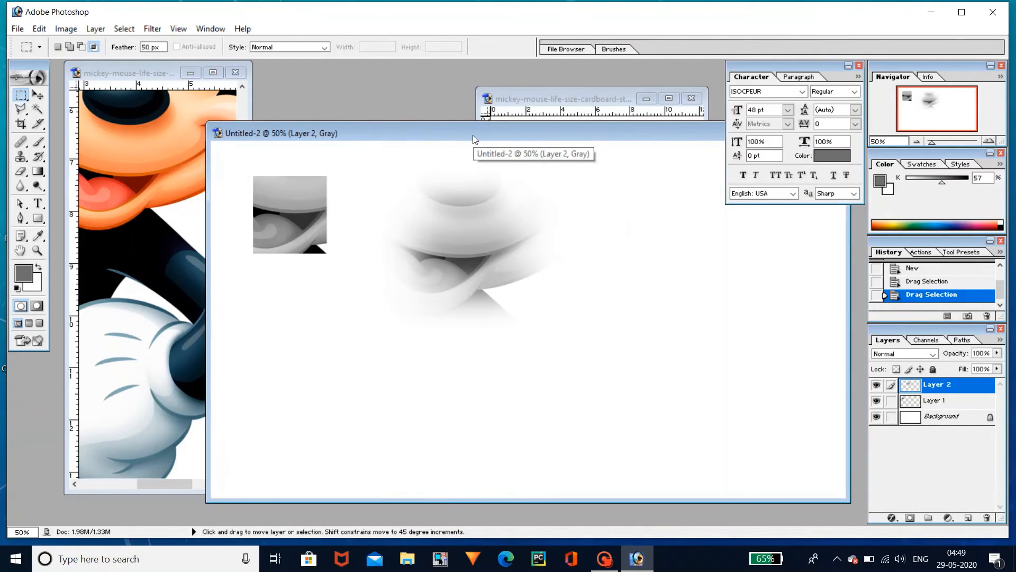
# Show the rulers of the Untitled-2 document, hide them and show them again.
pyautogui.hotkey('ctrl', 'r')
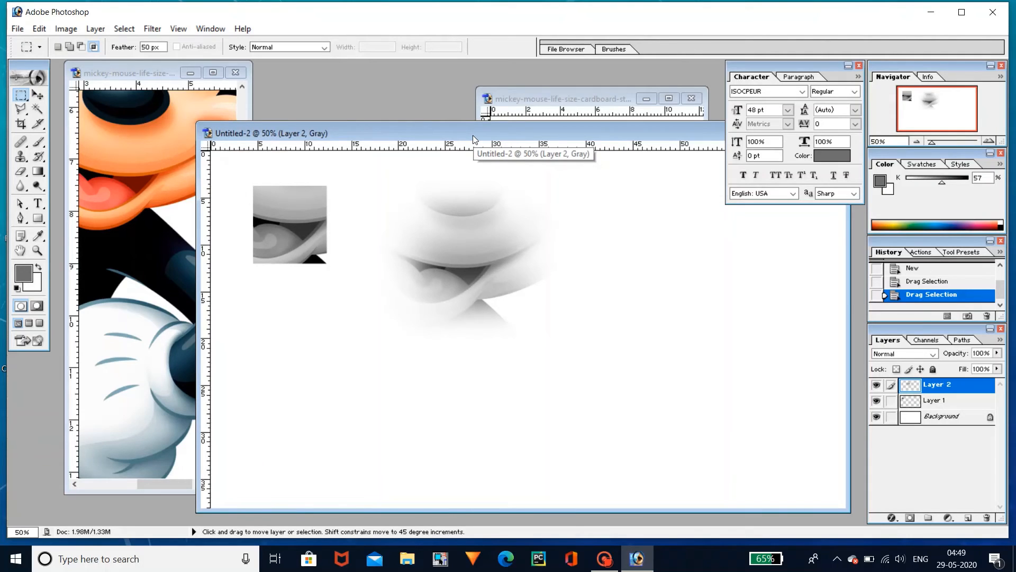
pyautogui.hotkey('ctrl', 'r')
pyautogui.hotkey('ctrl', 'r')
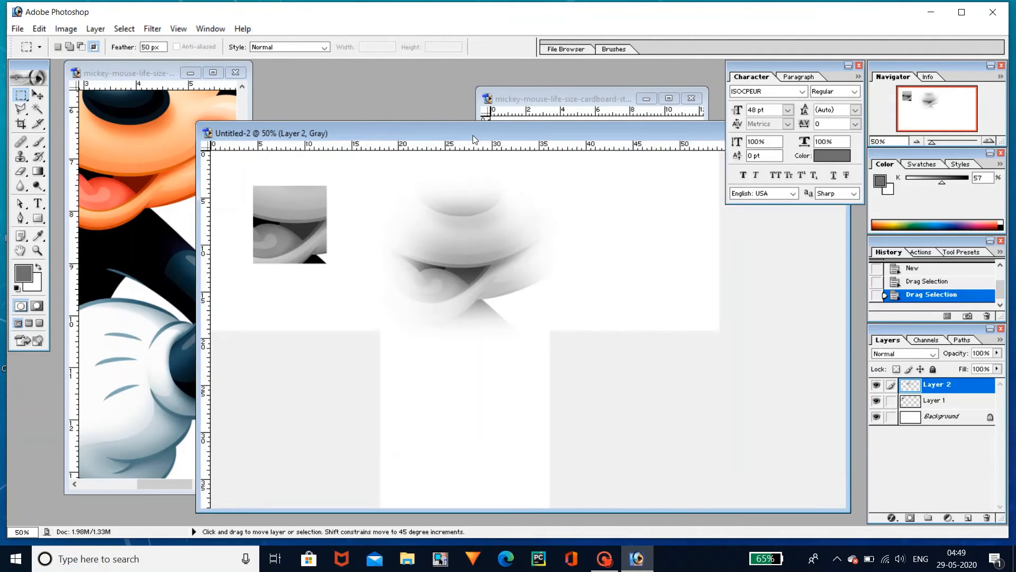
pyautogui.click(180, 29)
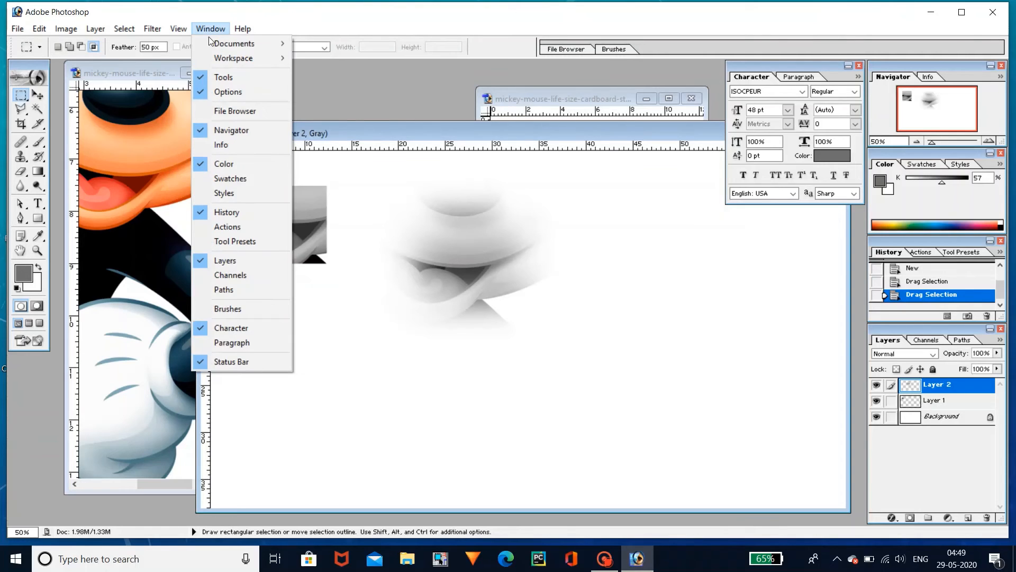
pyautogui.click(155, 31)
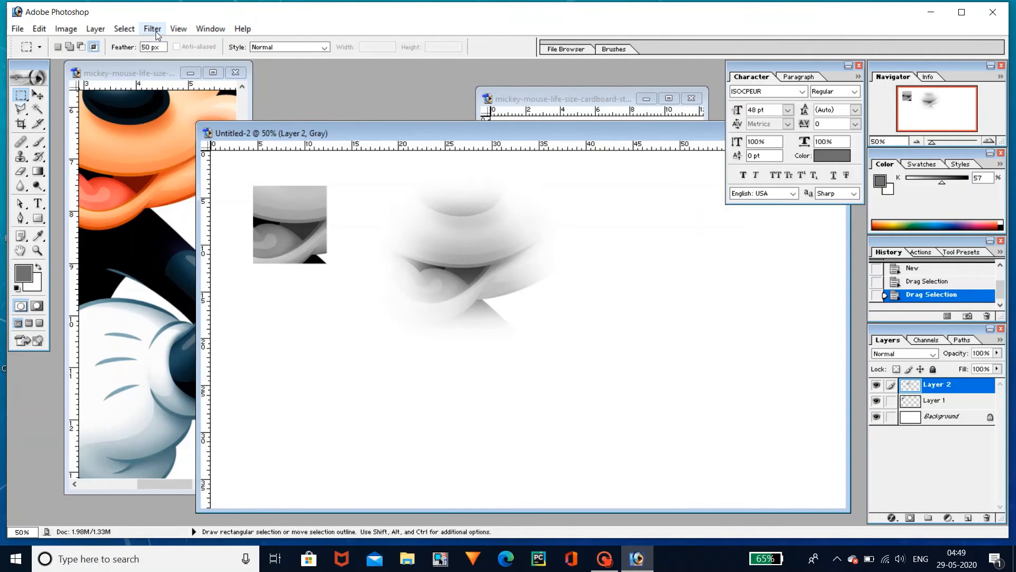
pyautogui.click(155, 31)
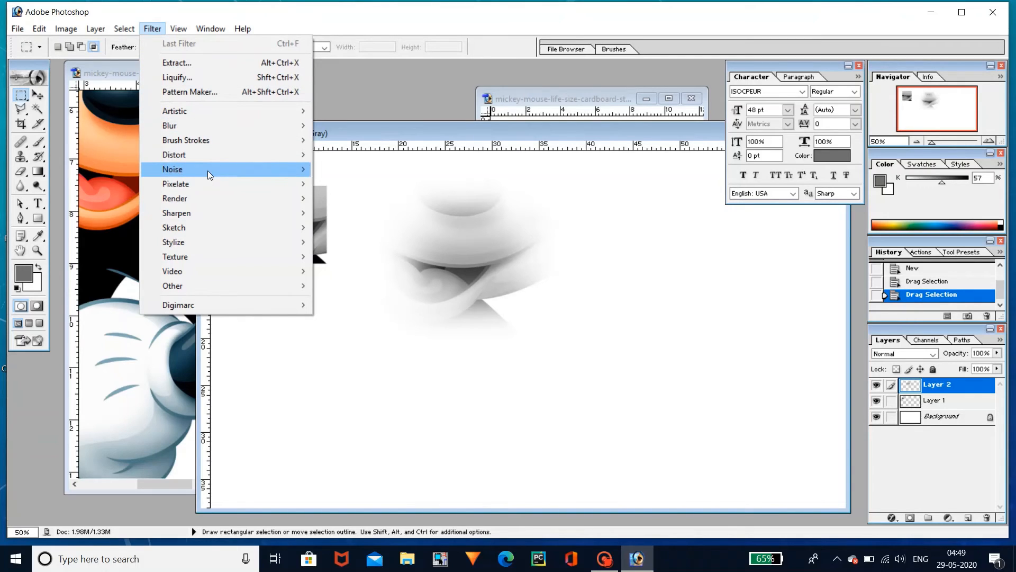
pyautogui.moveTo(207, 171)
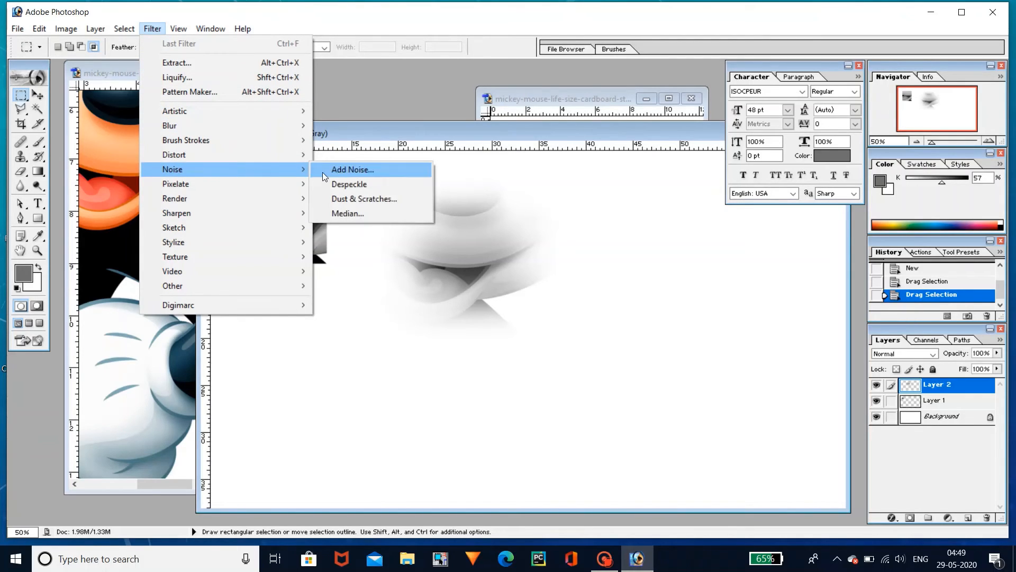
pyautogui.moveTo(277, 132)
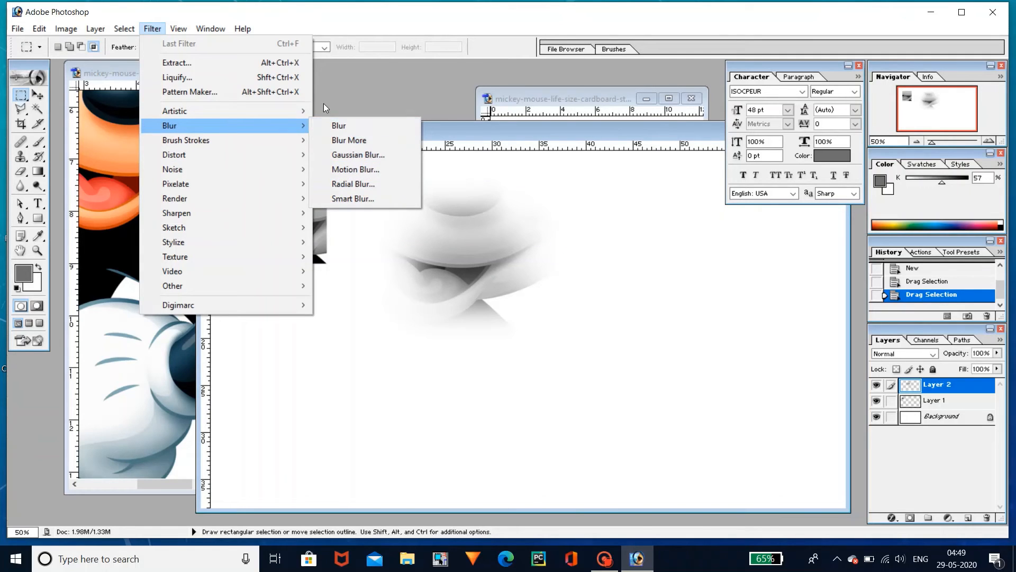
pyautogui.moveTo(131, 29)
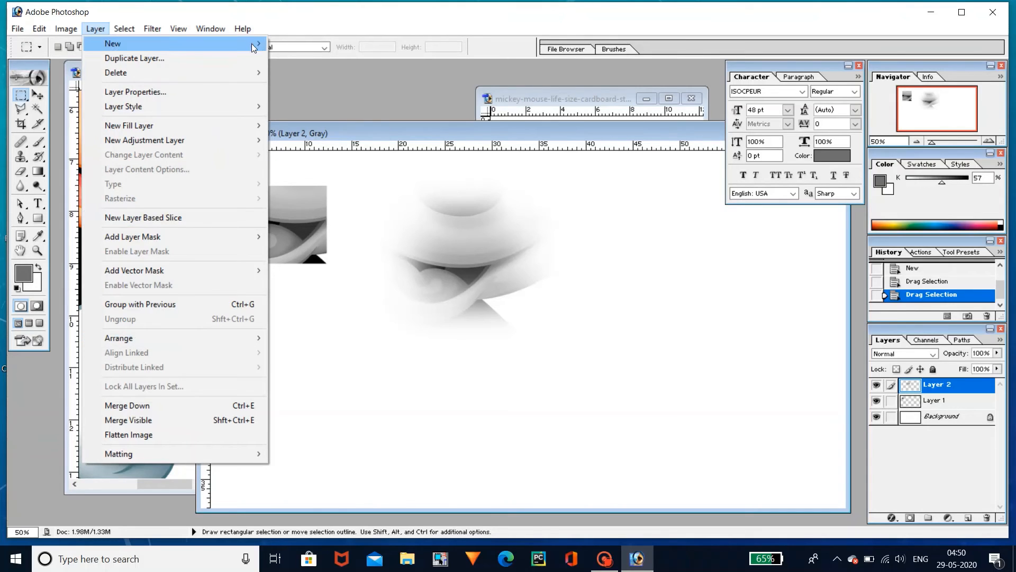
pyautogui.moveTo(71, 30)
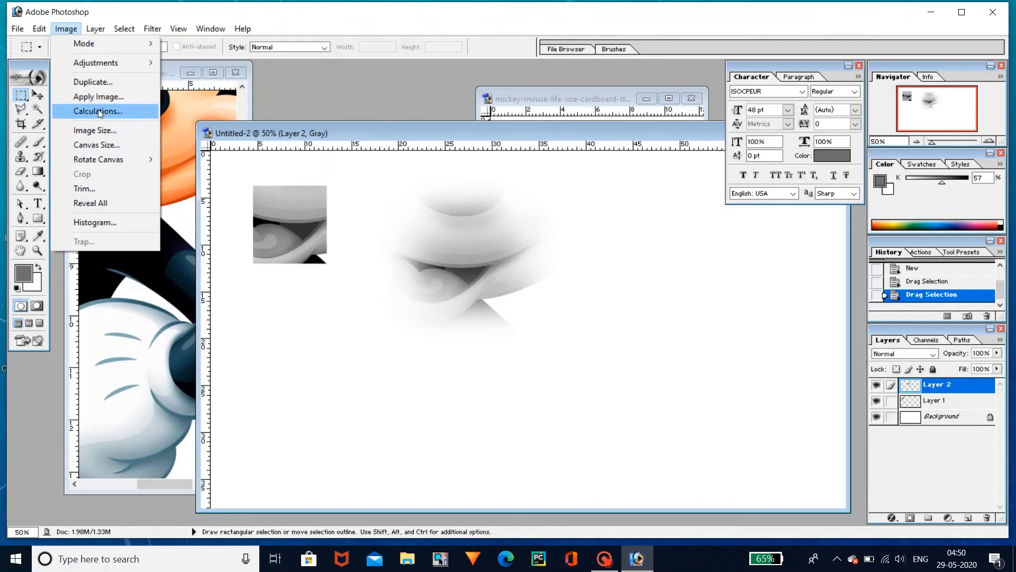
pyautogui.click(210, 28)
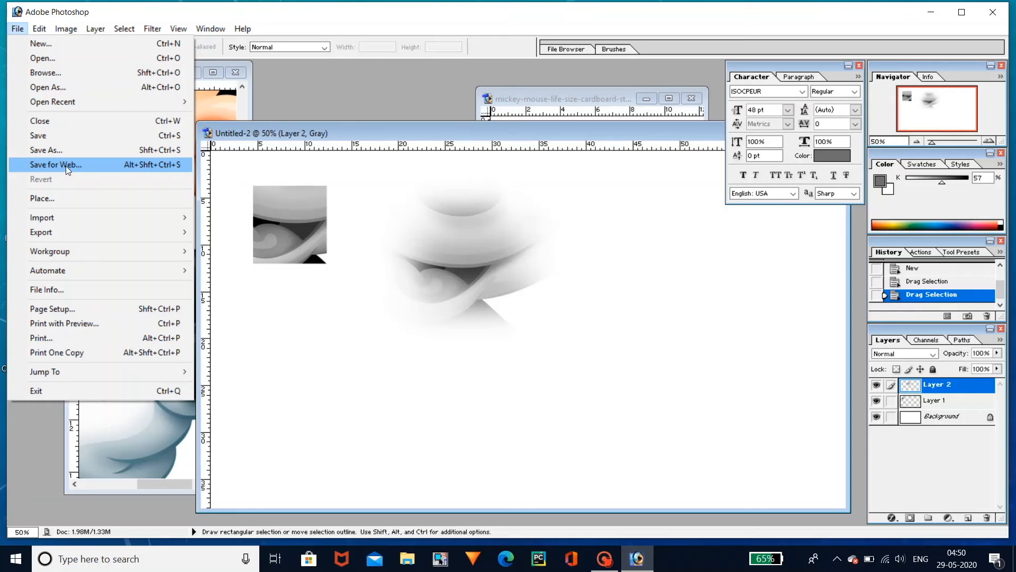
# Open Save for Web for Untitled-2, examine the file format and JPEG quality choices, and cancel without saving.
pyautogui.click(96, 168)
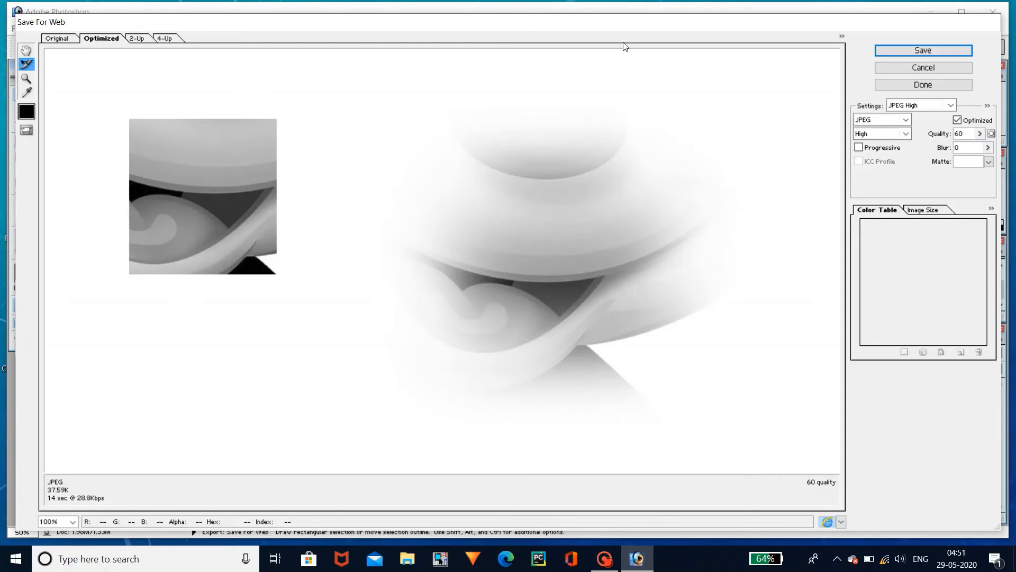
pyautogui.click(904, 120)
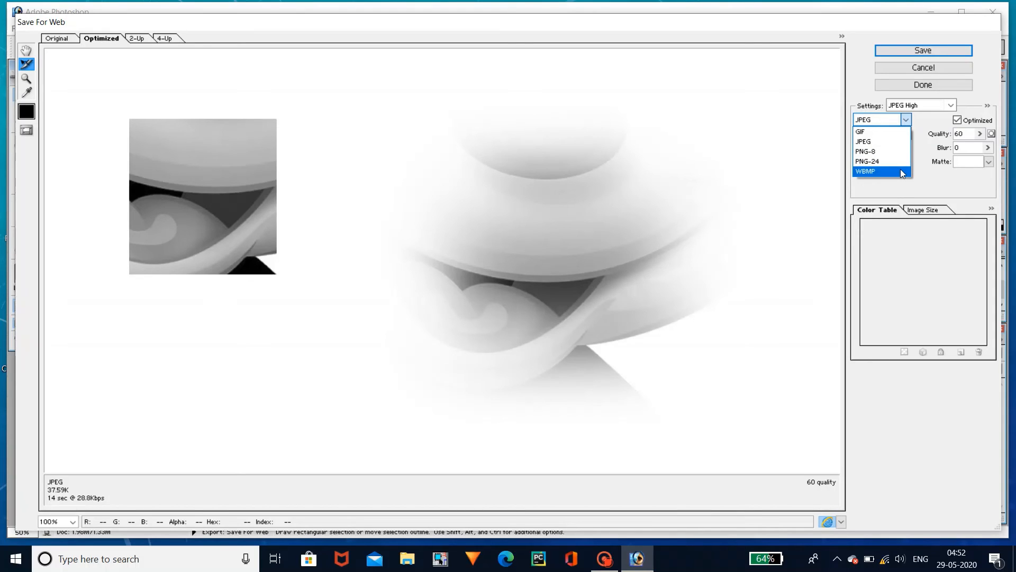
pyautogui.click(979, 131)
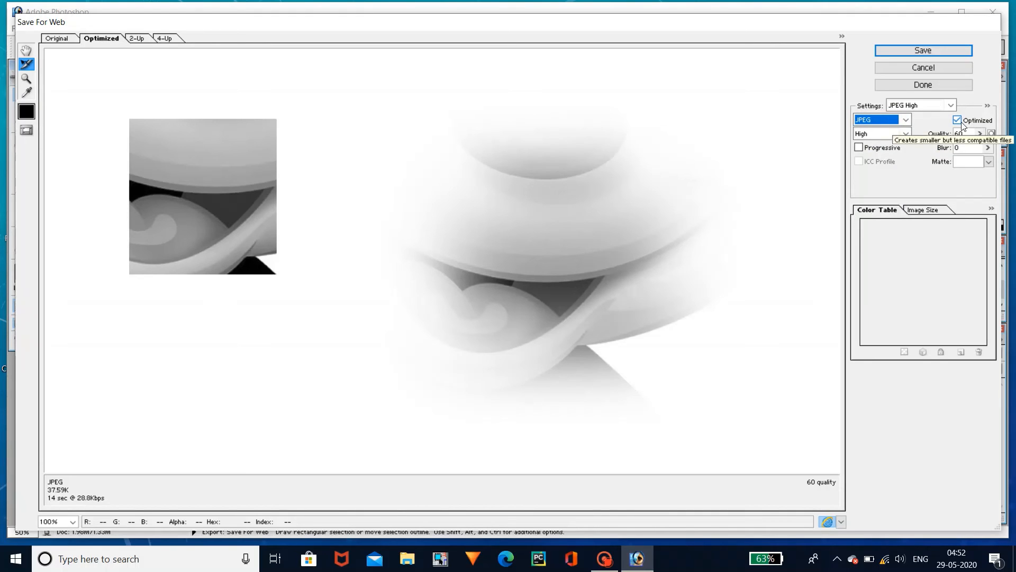
pyautogui.click(906, 134)
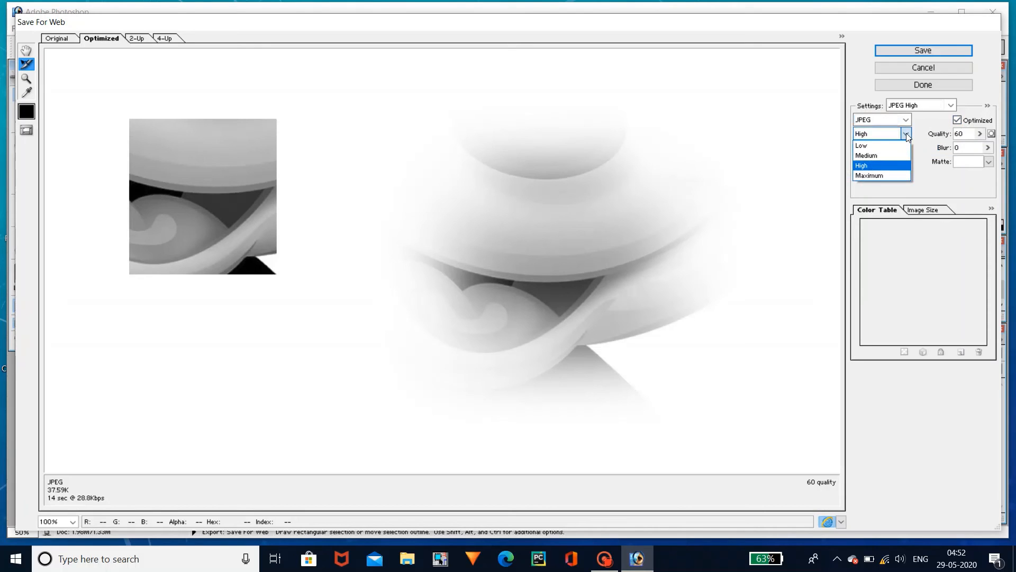
pyautogui.click(908, 133)
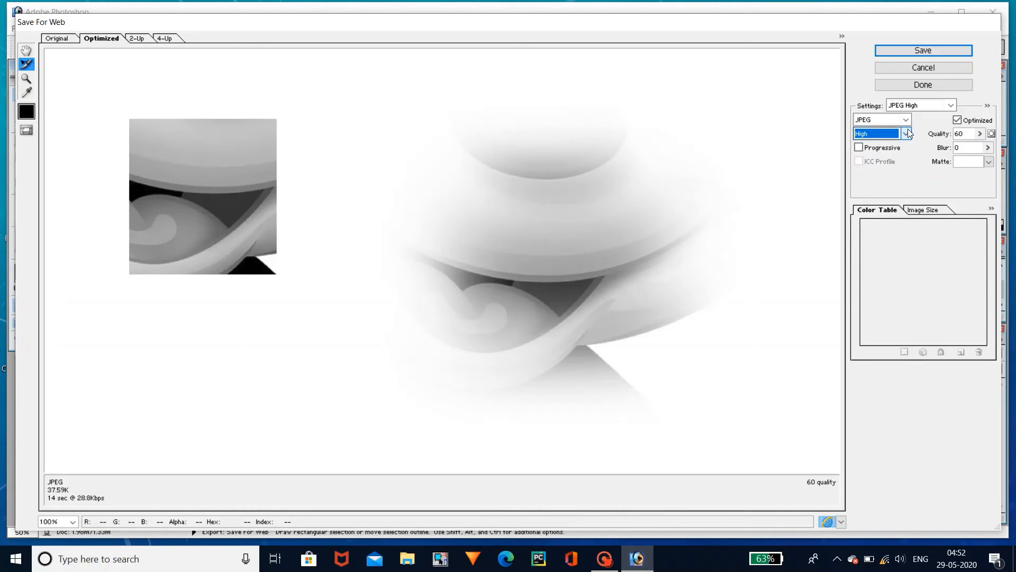
pyautogui.click(957, 66)
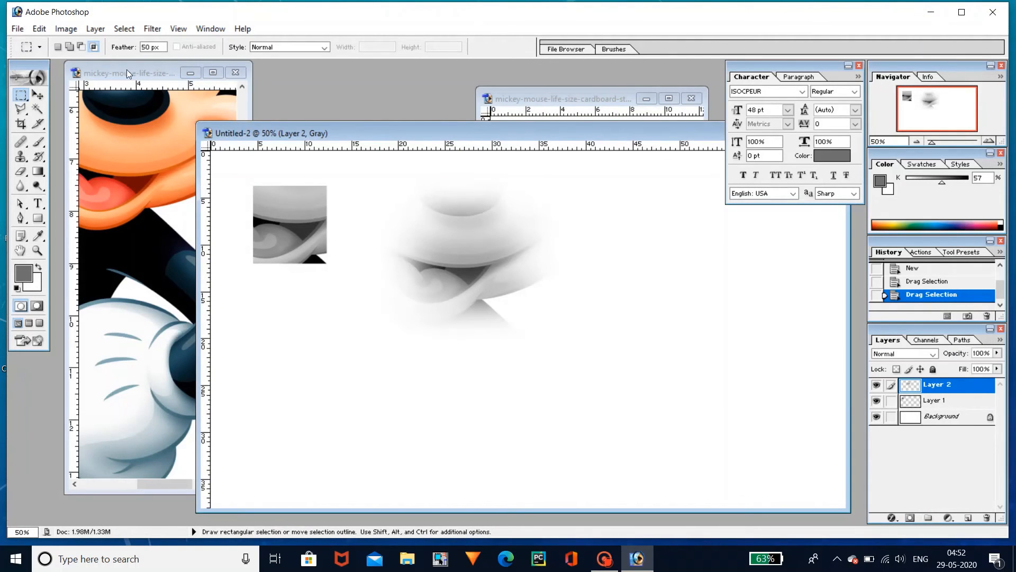
# Examine the file formats offered by Save As for Untitled-2 and leave without saving.
pyautogui.click(19, 29)
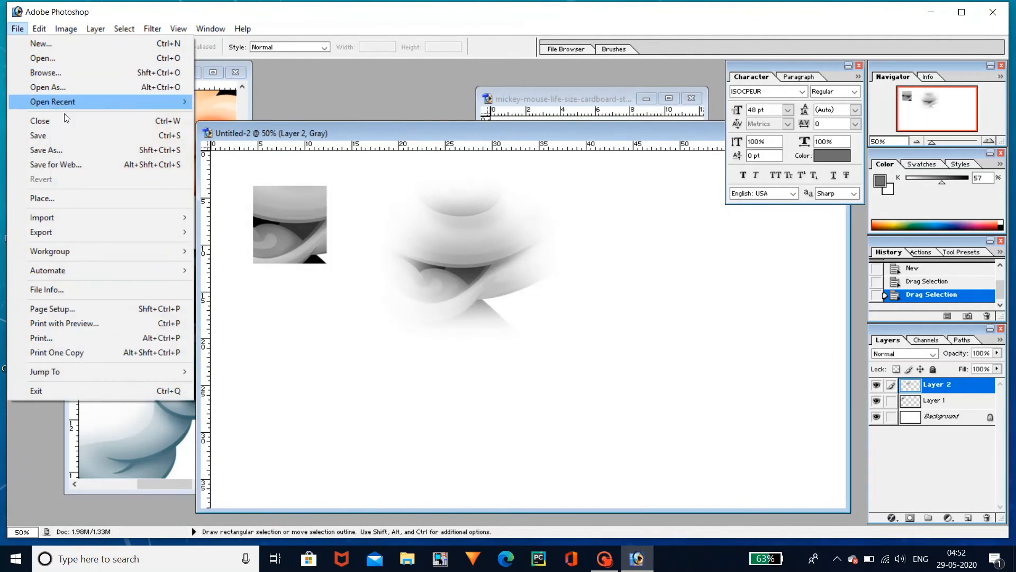
pyautogui.click(80, 140)
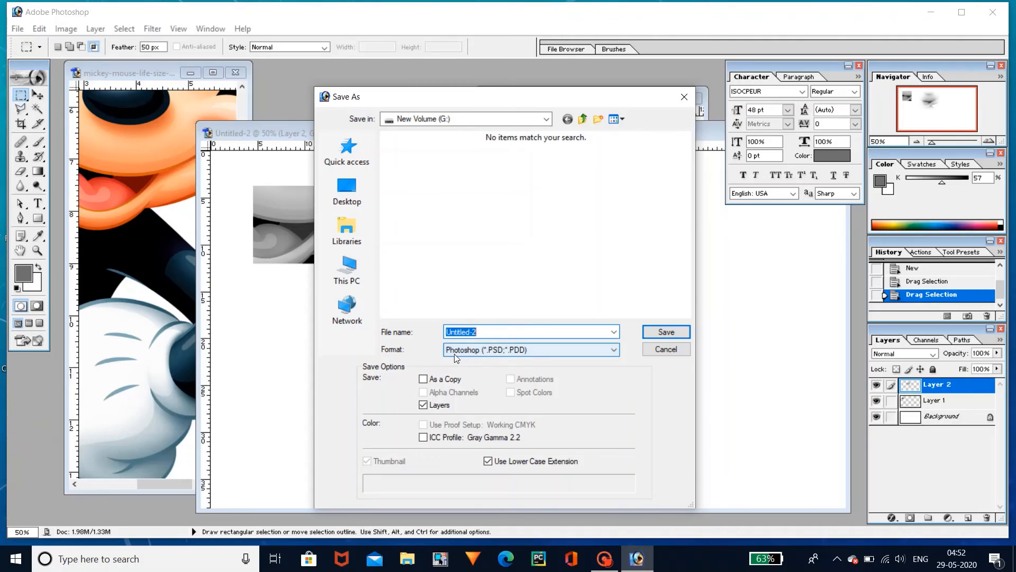
pyautogui.click(524, 353)
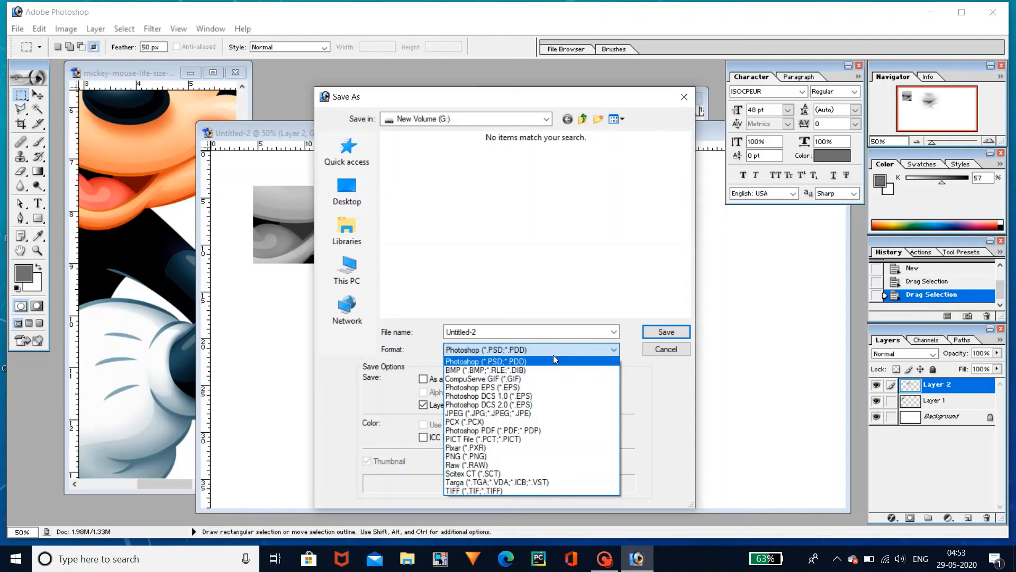
pyautogui.click(652, 353)
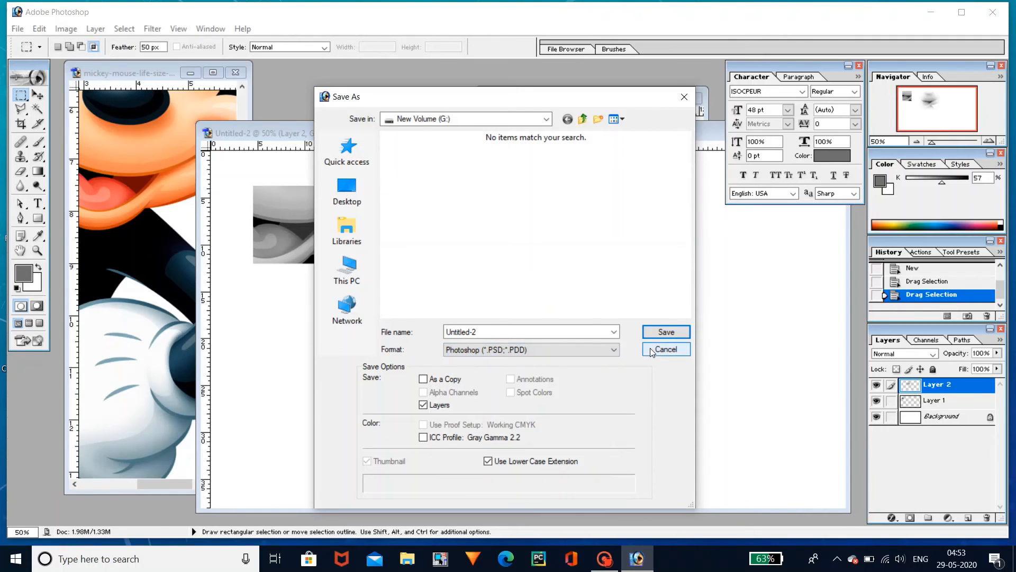
pyautogui.click(652, 350)
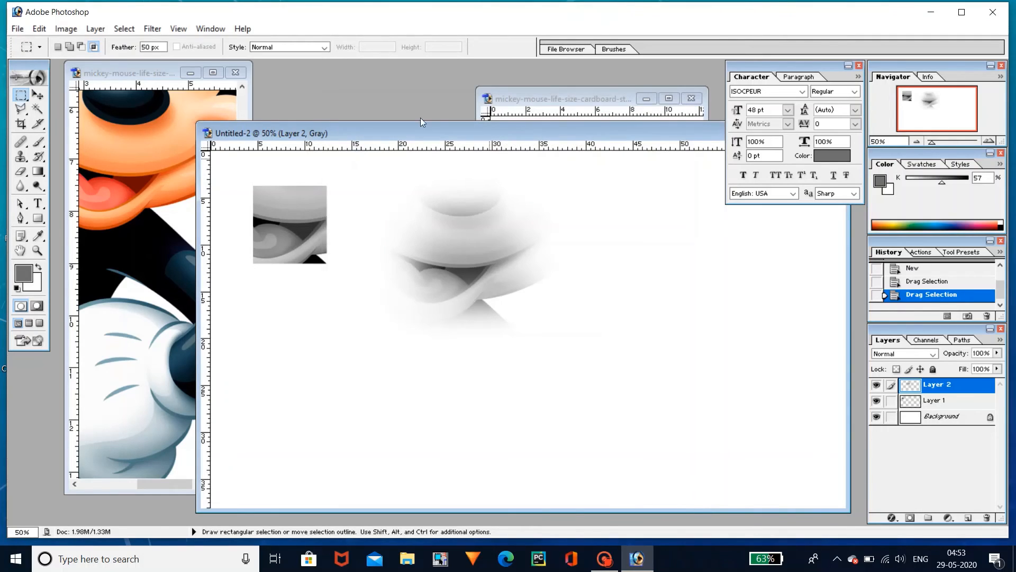
# Reopen Save As twice to review the available file formats again, cancelling each time.
pyautogui.click(18, 29)
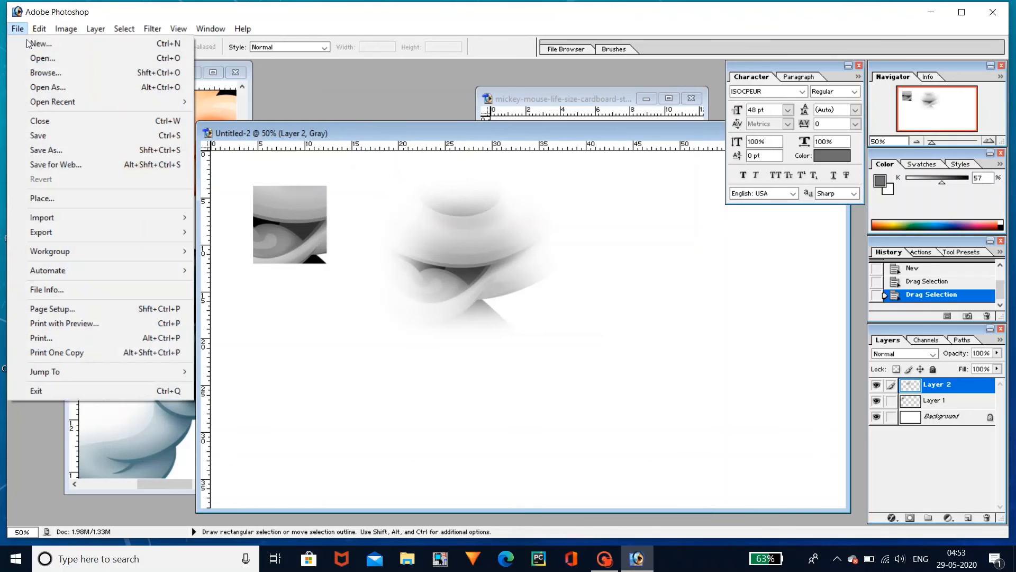
pyautogui.click(85, 150)
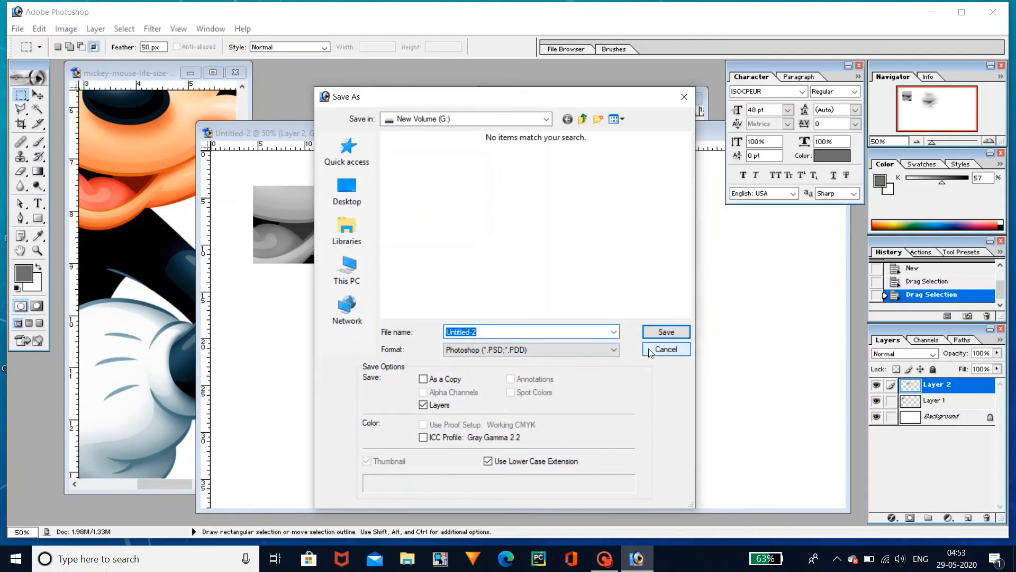
pyautogui.click(618, 348)
pyautogui.click(618, 348)
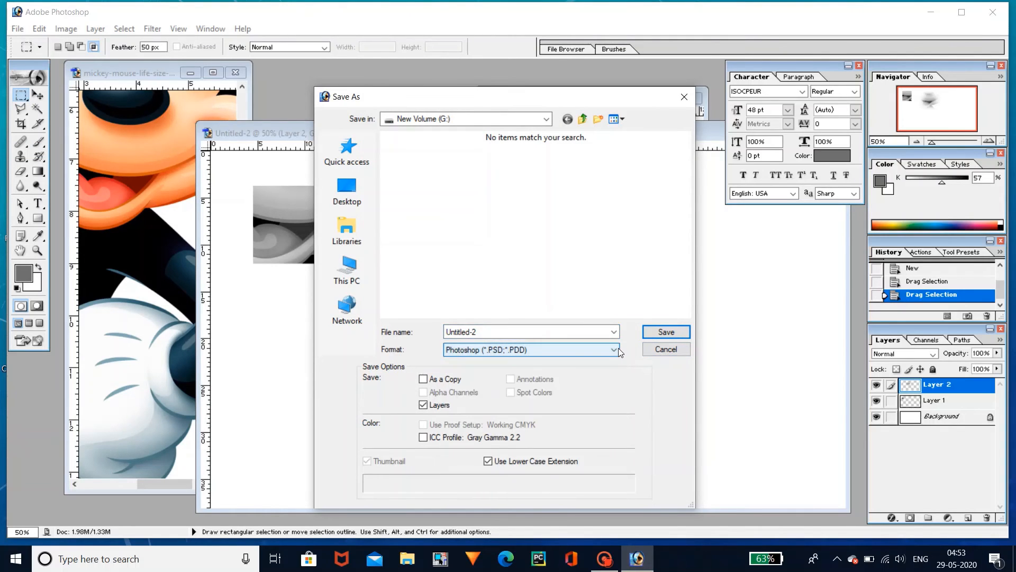
pyautogui.click(658, 351)
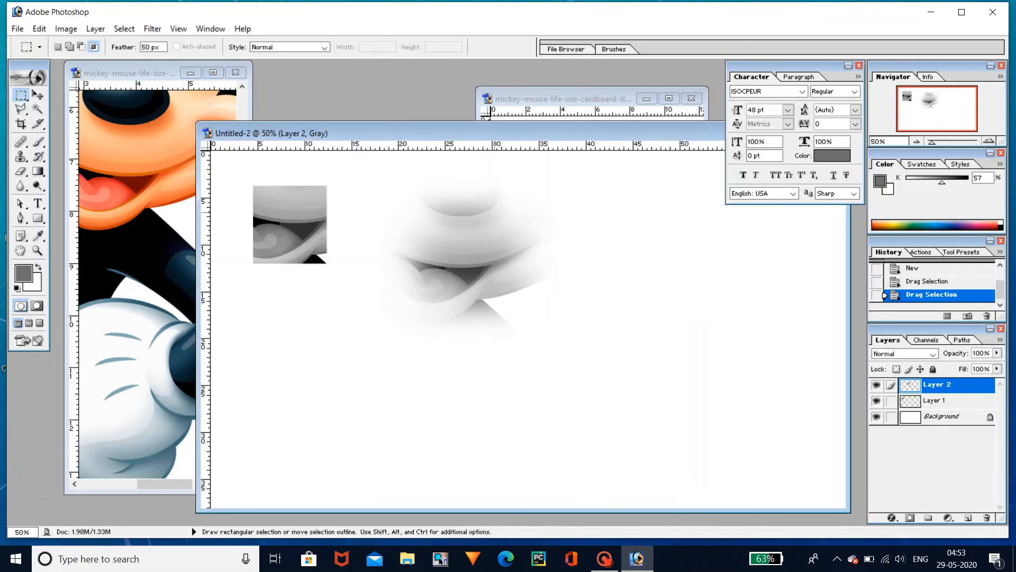
pyautogui.click(18, 29)
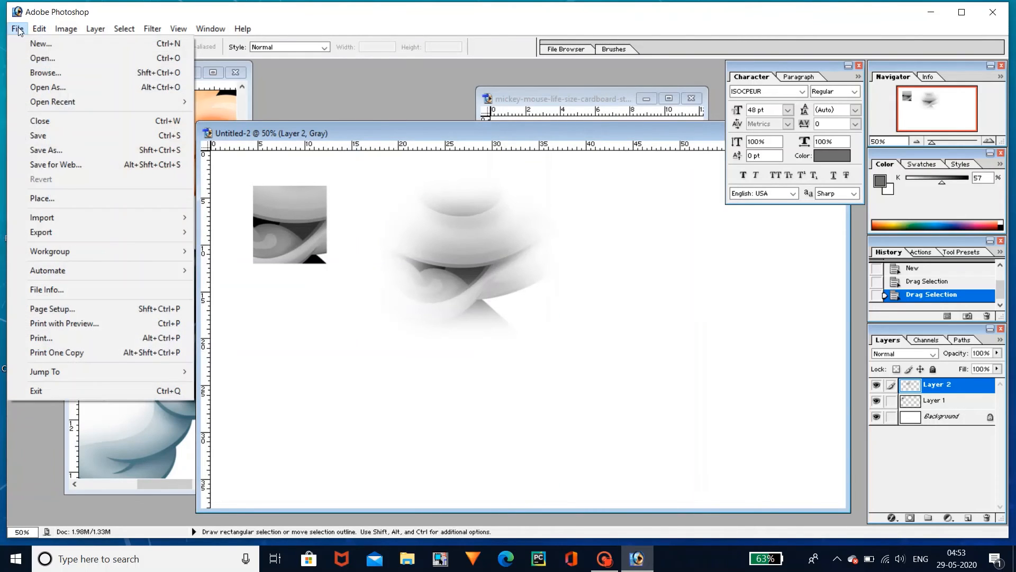
pyautogui.click(97, 148)
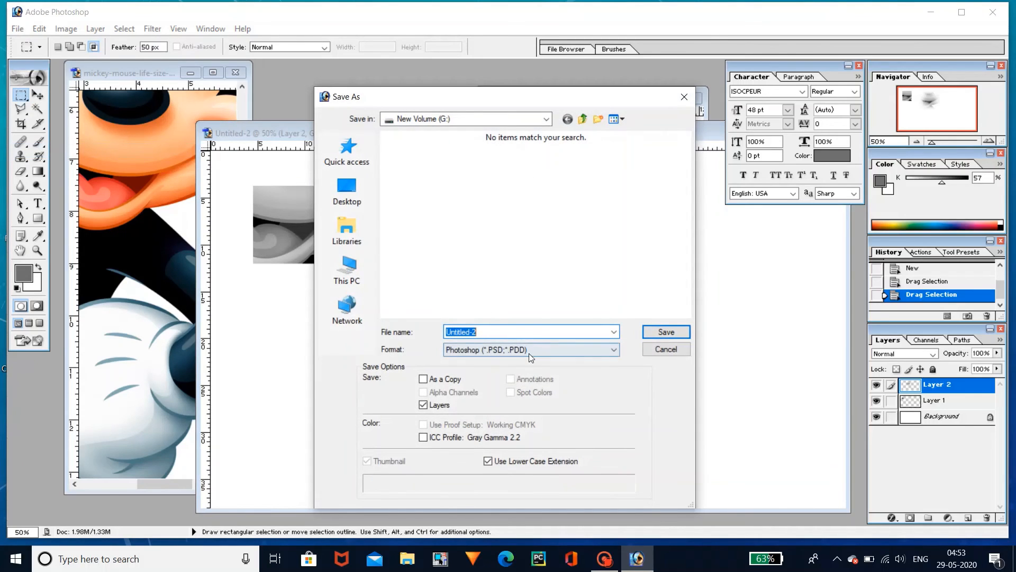
pyautogui.click(529, 353)
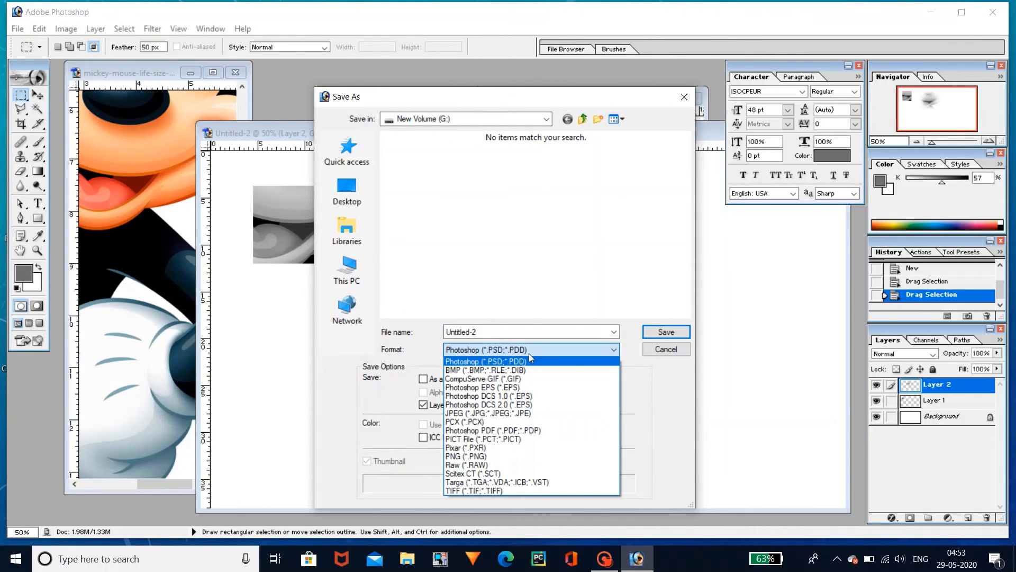
pyautogui.click(654, 354)
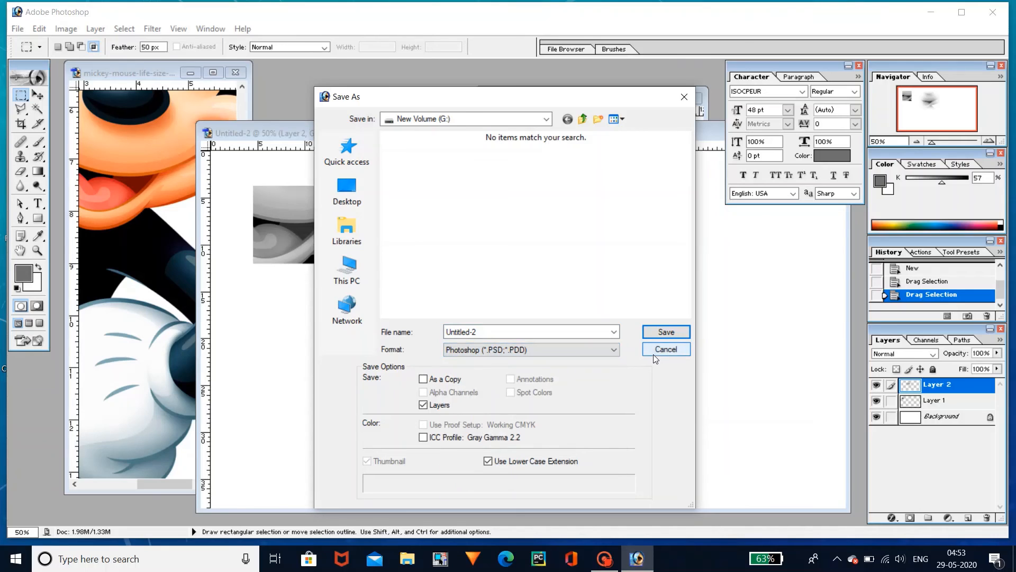
pyautogui.click(653, 354)
# Create a Picture Package from the full-figure Mickey image using the (8)2.5x3.5 layout on an 8.0 x 10.0 inches page.
pyautogui.click(148, 164)
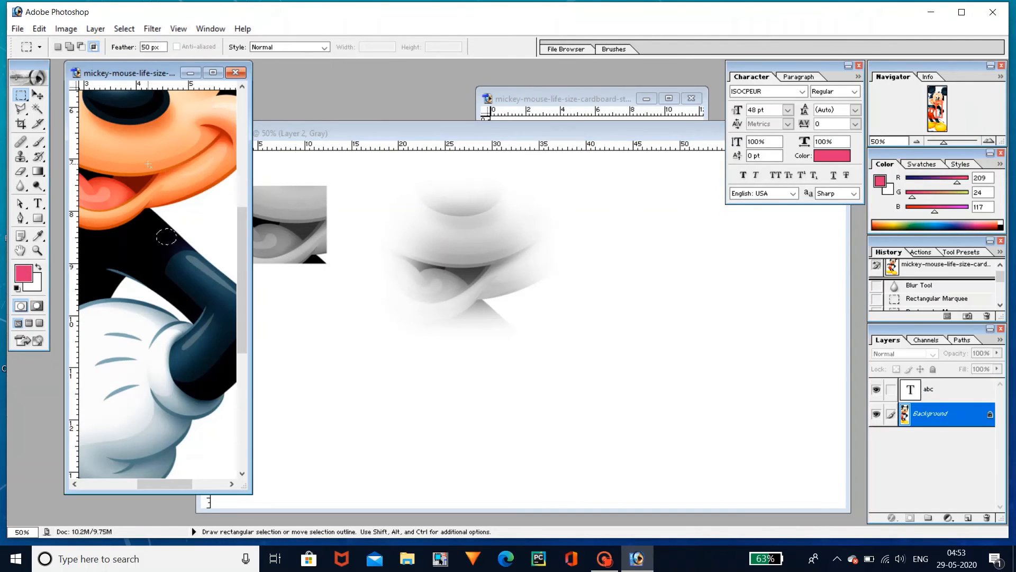
pyautogui.click(503, 98)
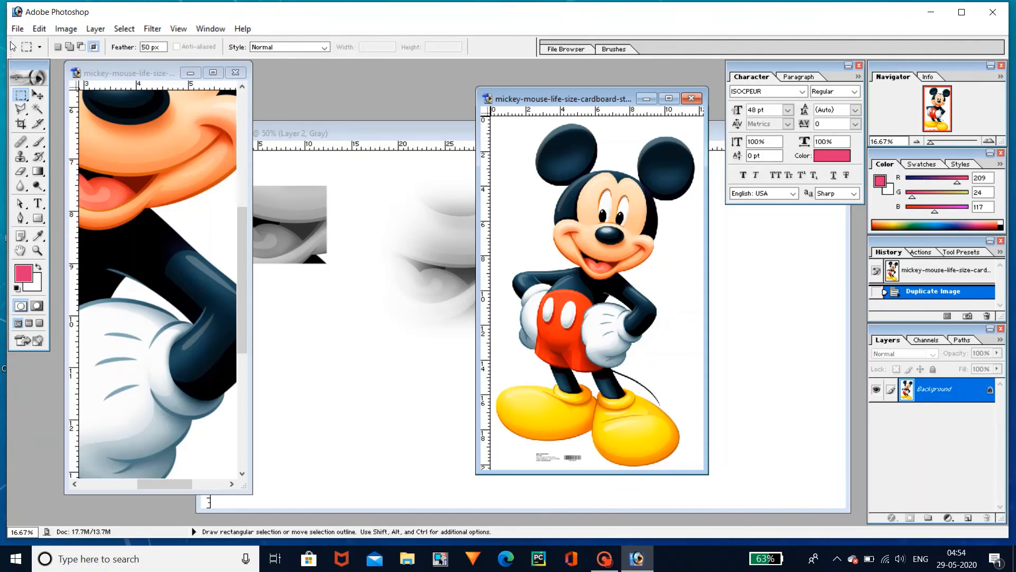
pyautogui.click(22, 30)
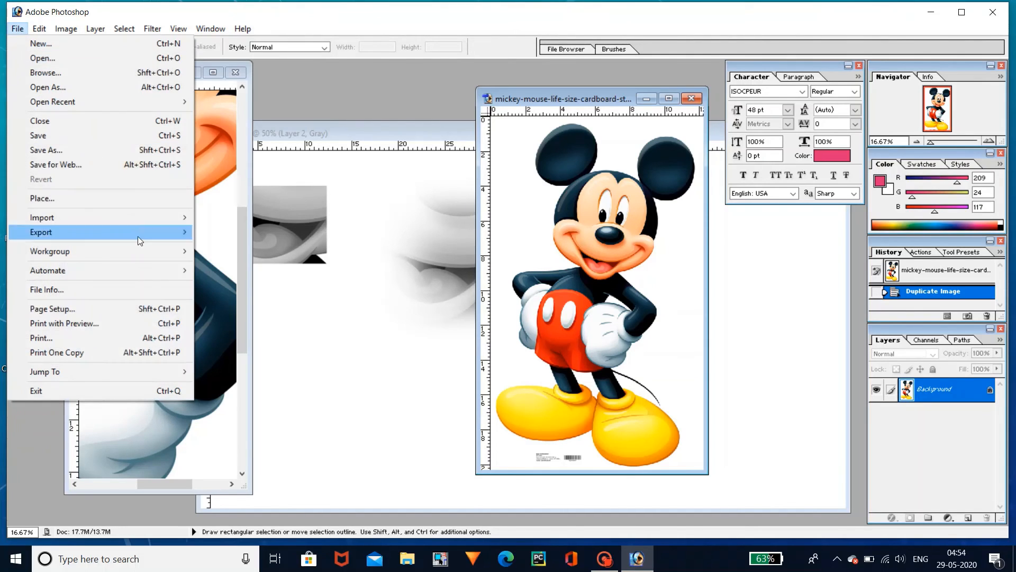
pyautogui.moveTo(169, 275)
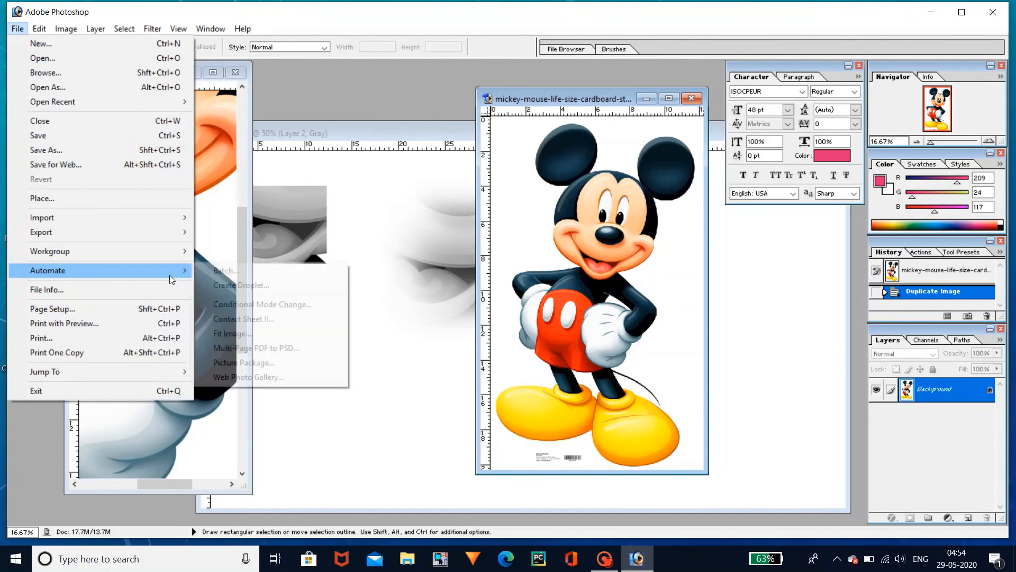
pyautogui.click(264, 362)
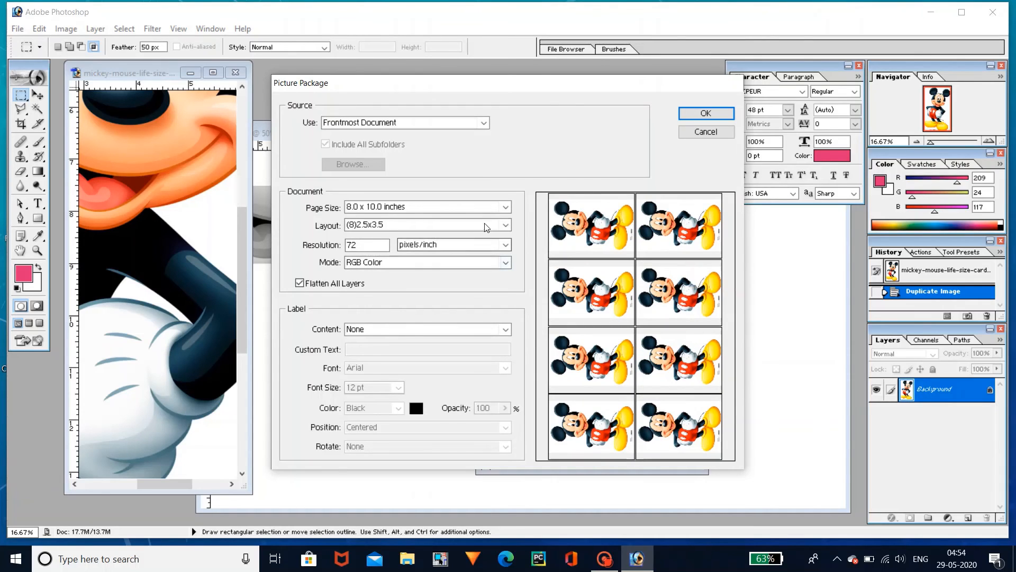
pyautogui.click(506, 226)
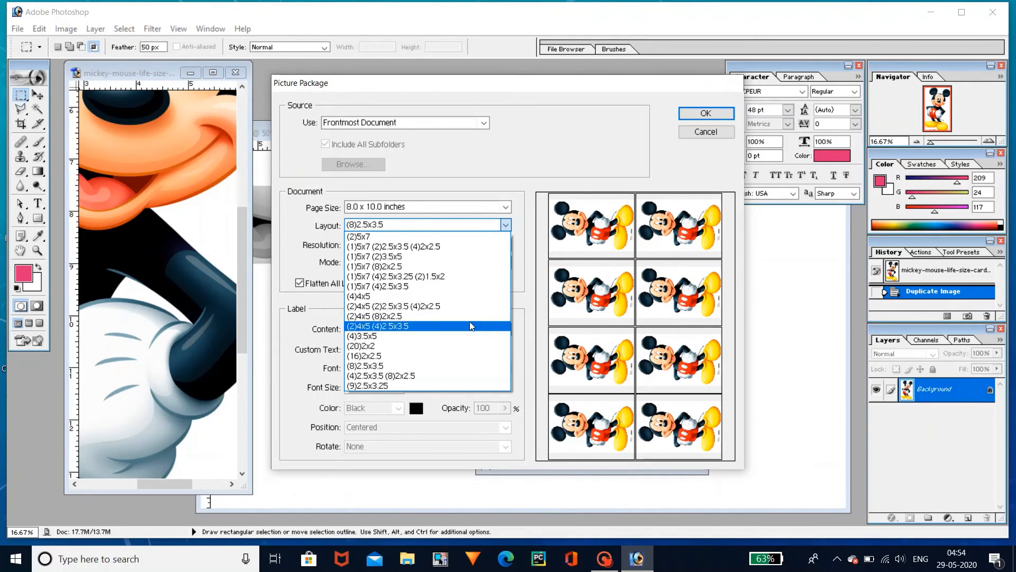
pyautogui.click(434, 365)
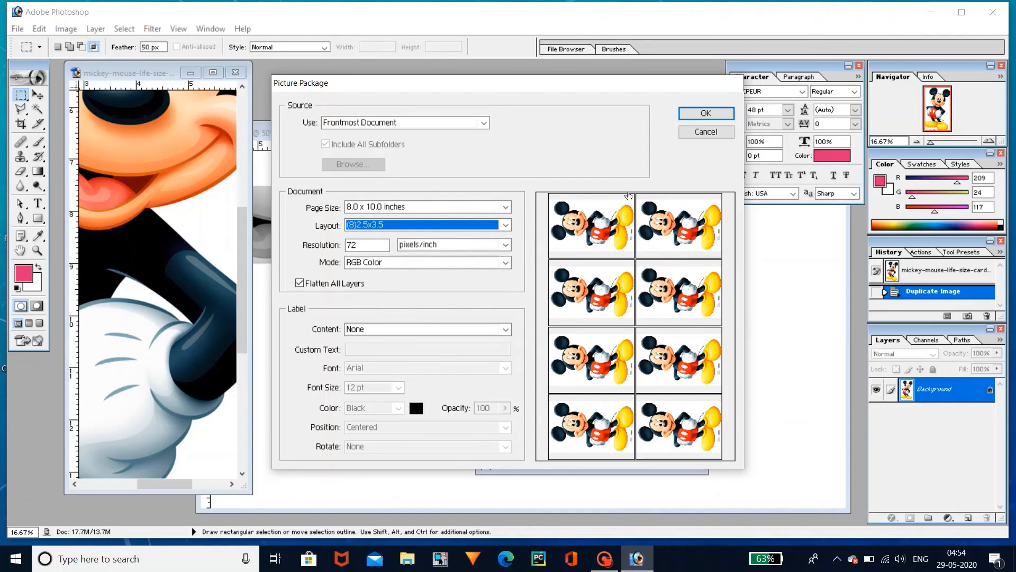
pyautogui.click(692, 114)
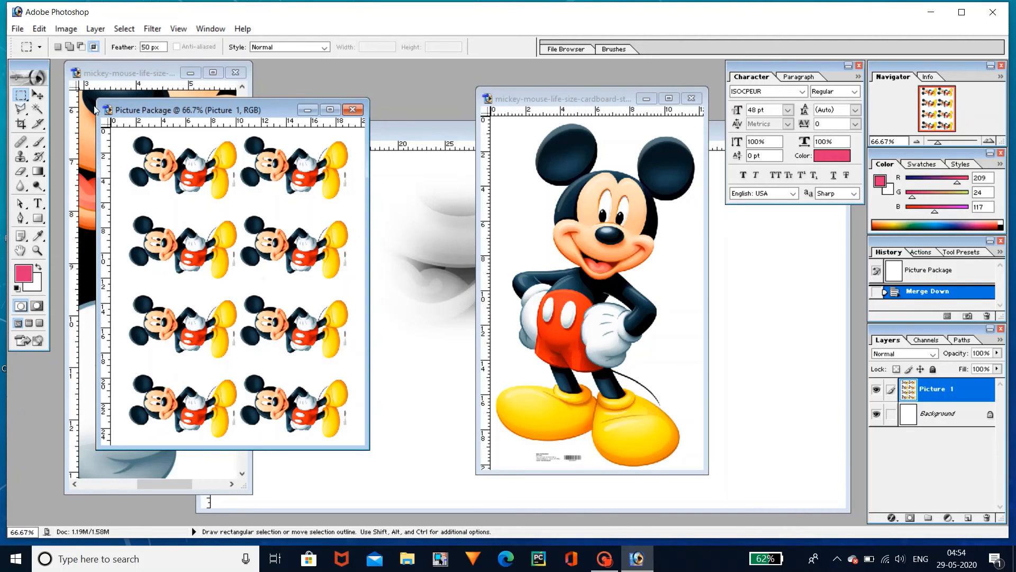
# Move the Picture Package document window next to the full-figure Mickey image.
pyautogui.click(18, 28)
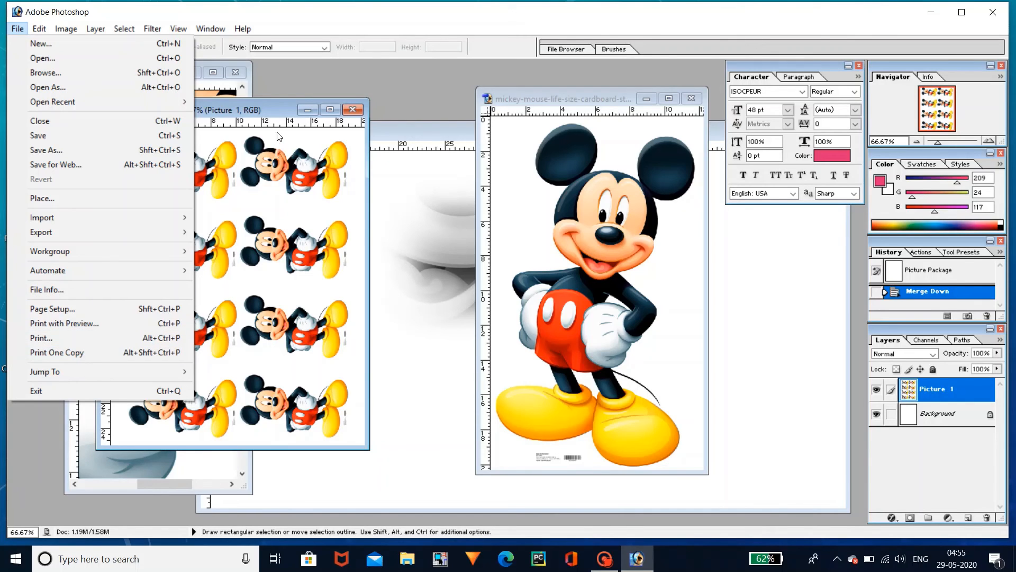
pyautogui.click(280, 104)
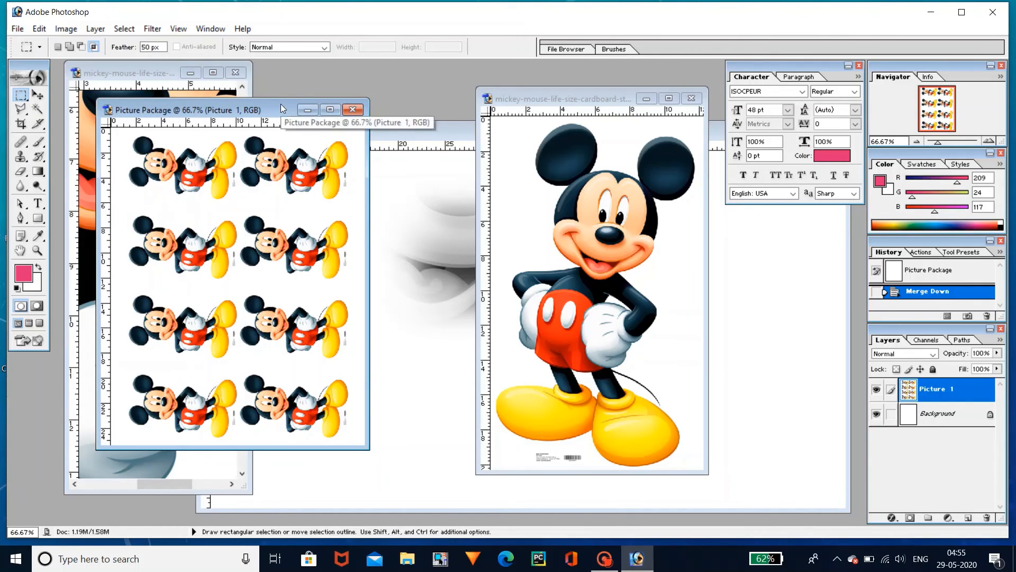
pyautogui.moveTo(281, 103); pyautogui.dragTo(374, 108)
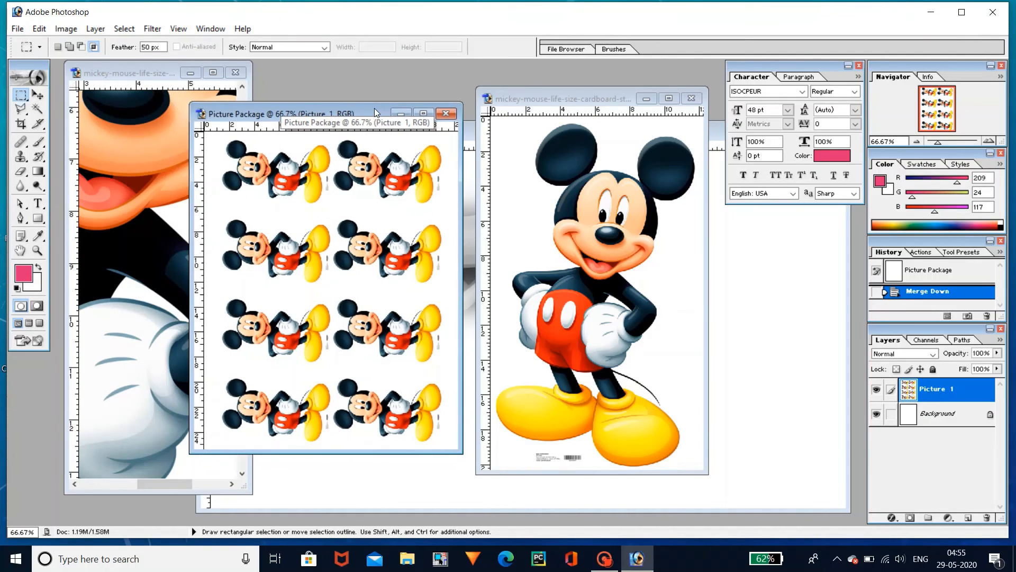
# Review the list of available panels and show the Actions and Tool Presets panels.
pyautogui.click(202, 28)
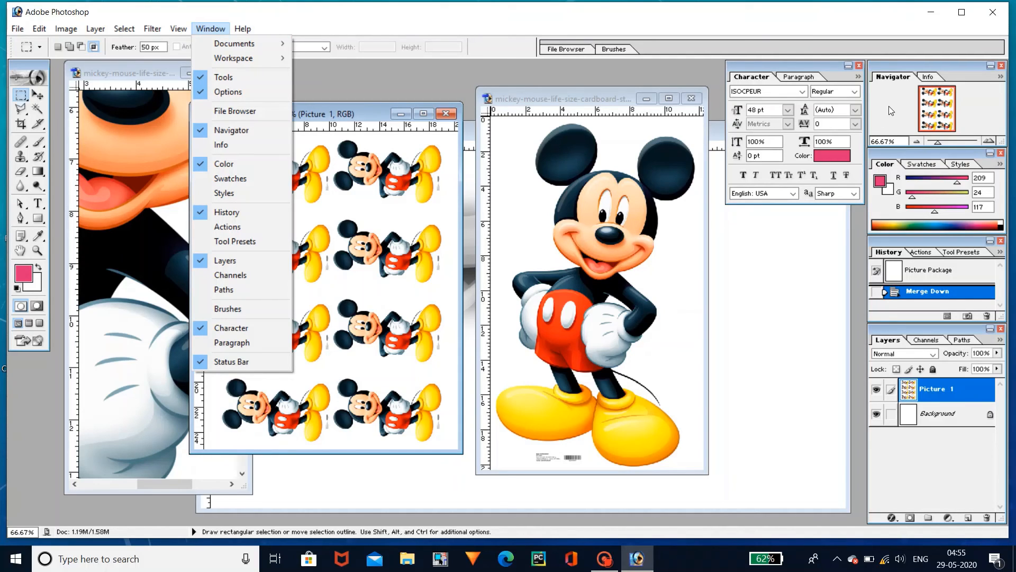
pyautogui.click(694, 81)
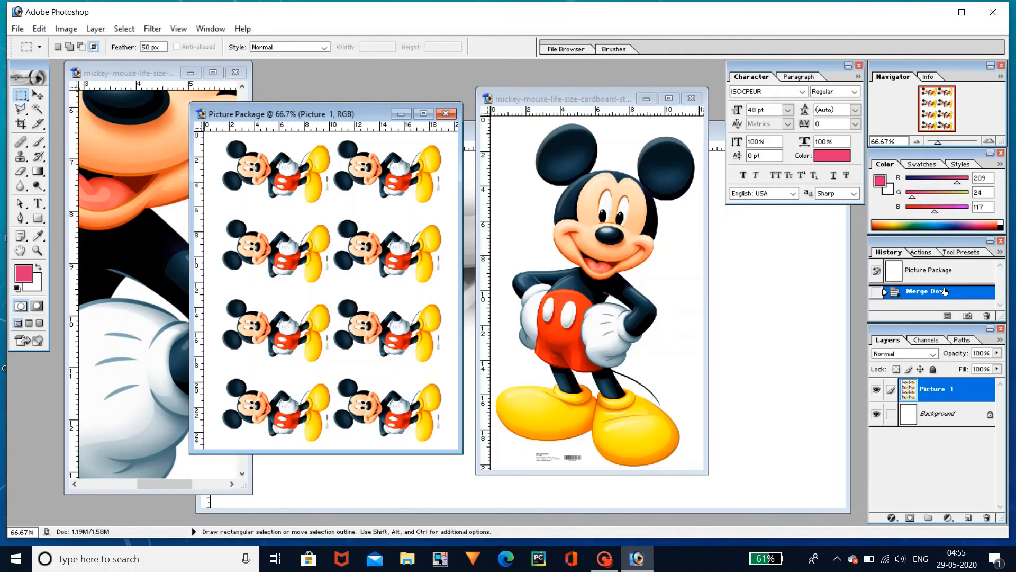
pyautogui.click(932, 254)
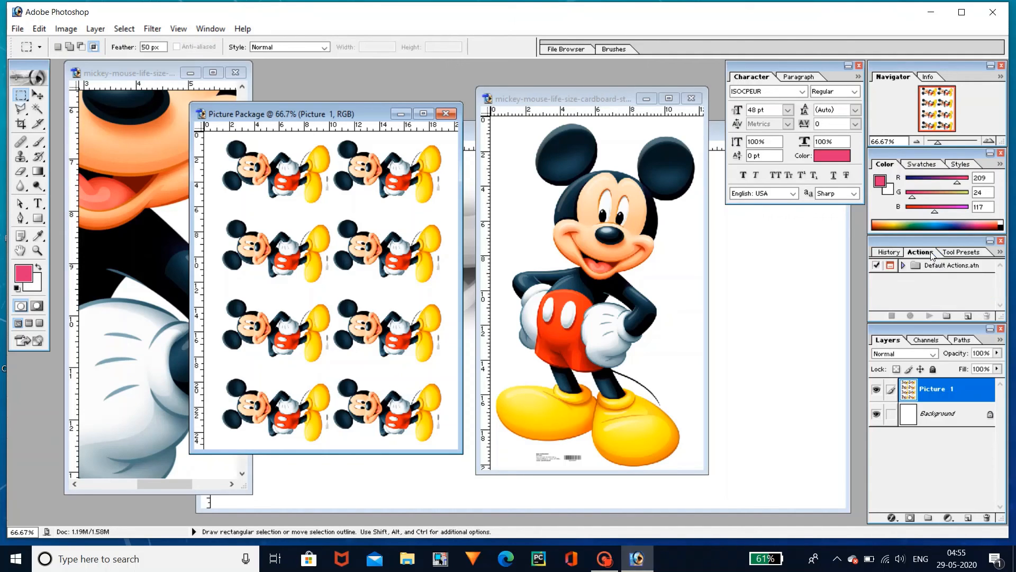
pyautogui.click(952, 254)
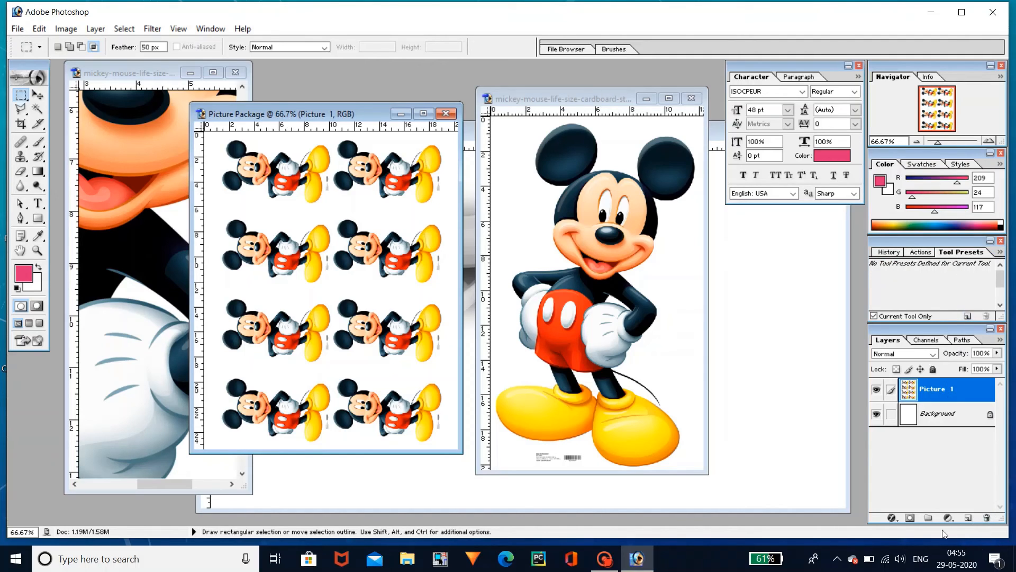
# Add a new empty layer to the Picture Package document and examine the opacity sliders of it and the Picture 1 layer.
pyautogui.click(968, 518)
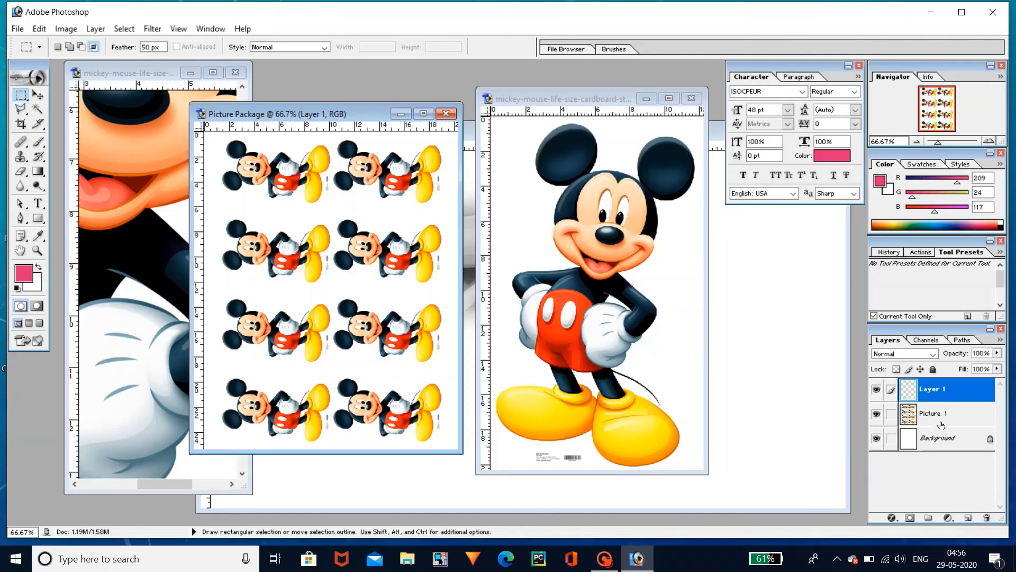
pyautogui.click(997, 353)
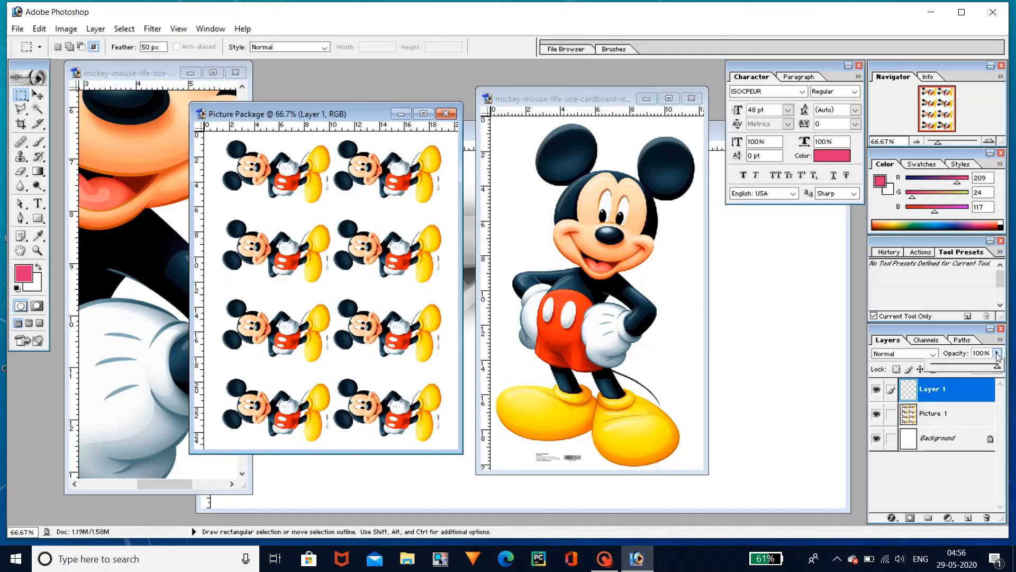
pyautogui.click(972, 424)
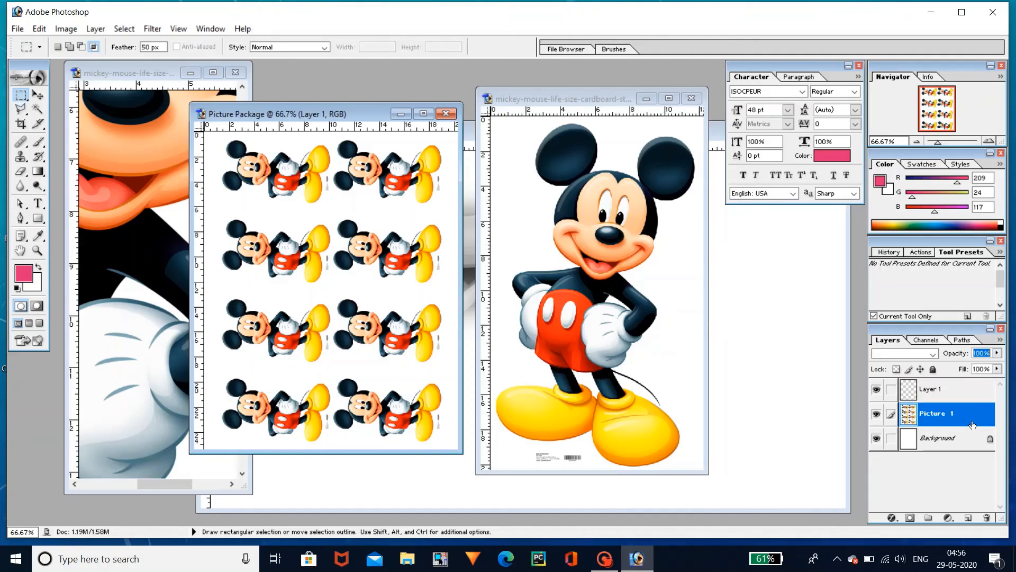
pyautogui.click(997, 353)
pyautogui.moveTo(996, 368)
pyautogui.mouseDown()
pyautogui.moveTo(938, 367)
pyautogui.moveTo(1004, 363)
pyautogui.mouseUp()
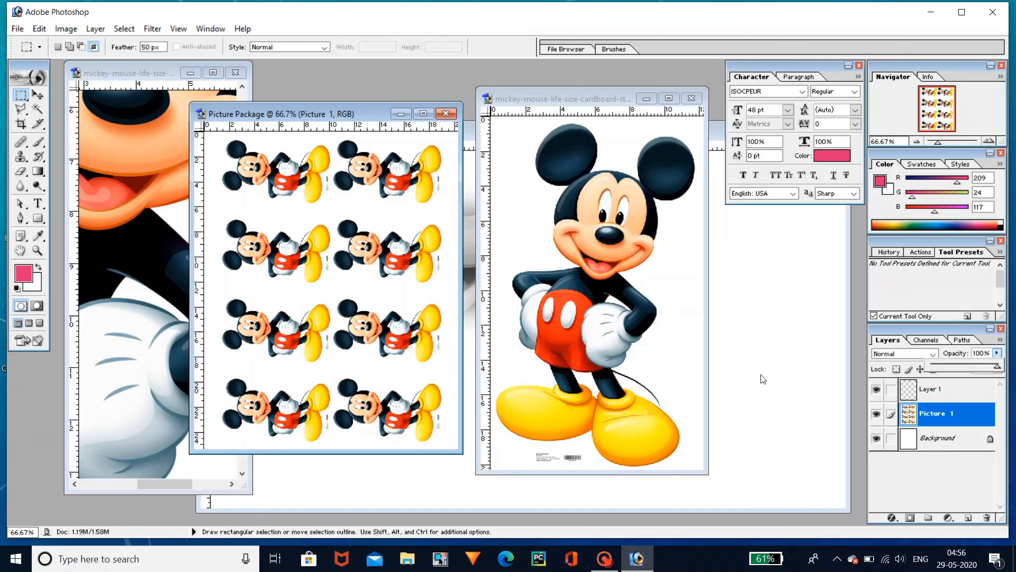
# Bring the Untitled-2 document to the front, shift its window slightly, and show the Paragraph settings.
pyautogui.click(763, 381)
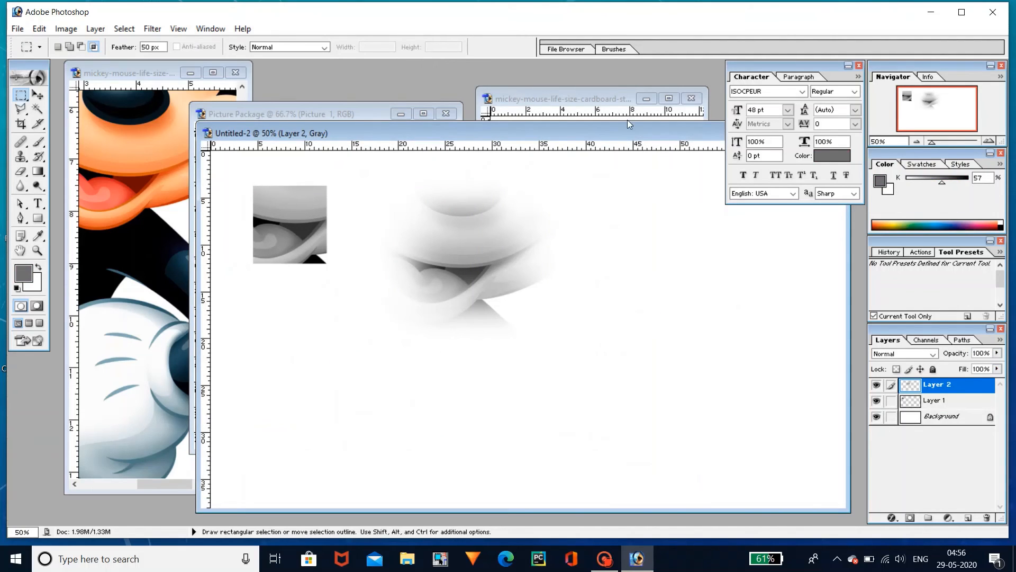
pyautogui.moveTo(627, 128); pyautogui.dragTo(576, 136)
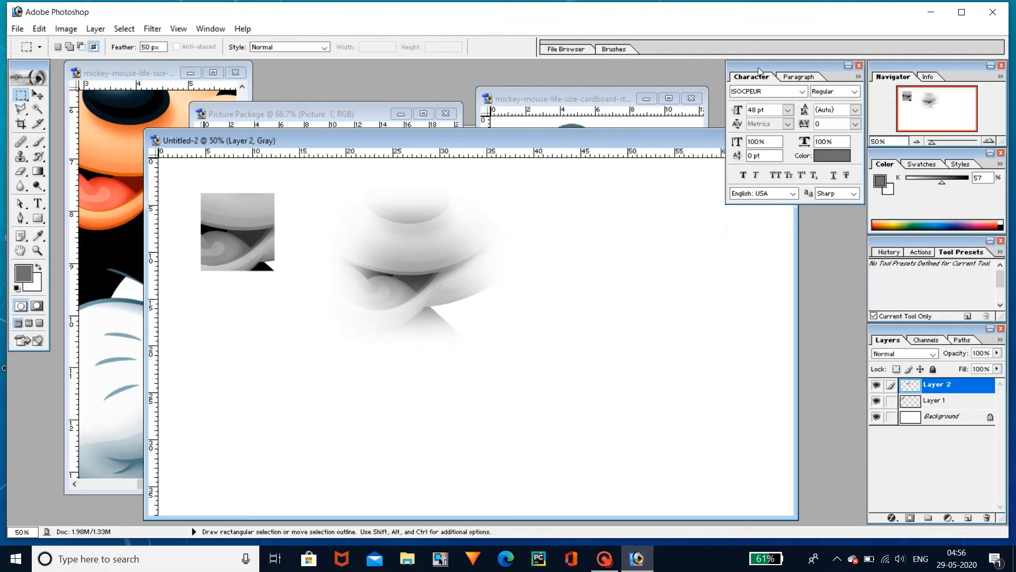
pyautogui.click(795, 77)
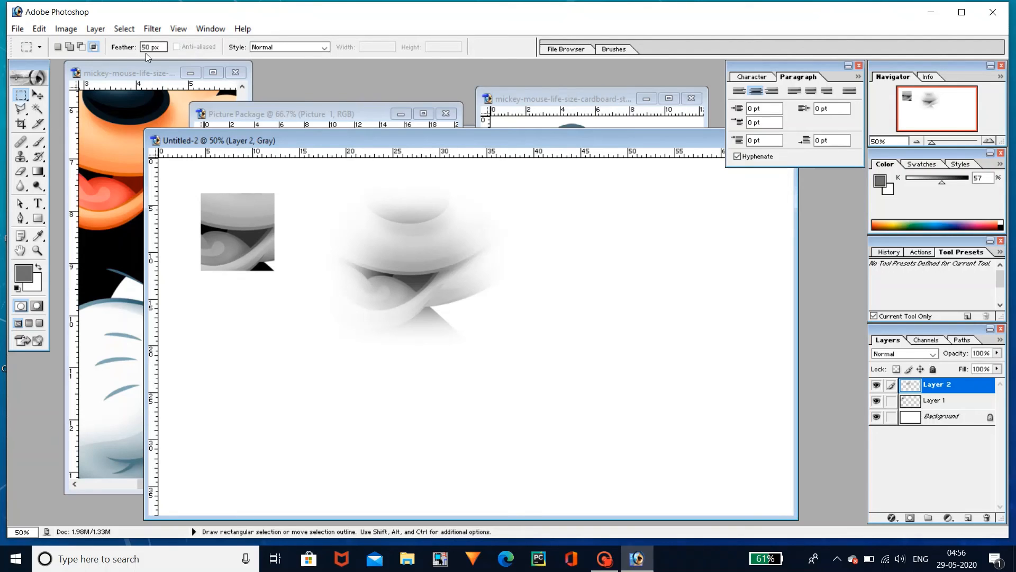
# Move the close-up Mickey window over Untitled-2, view its document commands, and bring the Picture Package document to the front.
pyautogui.click(166, 80)
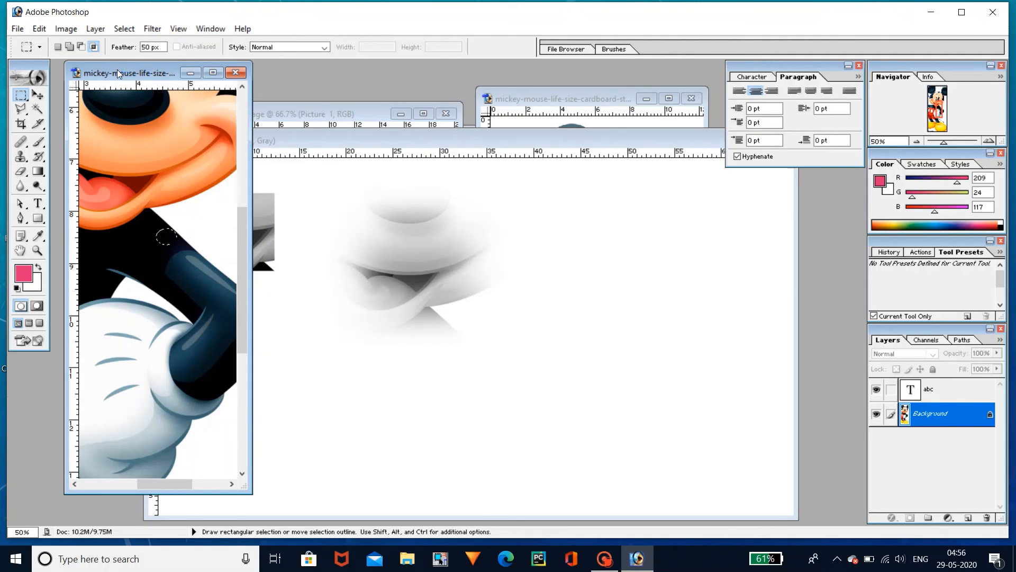
pyautogui.moveTo(117, 69); pyautogui.dragTo(211, 101)
pyautogui.rightClick(211, 101)
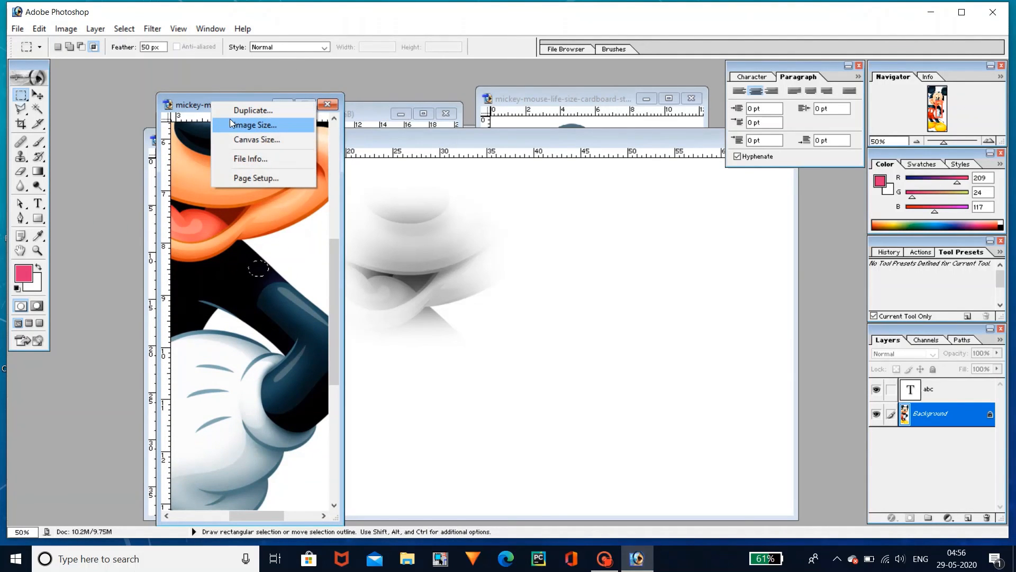
pyautogui.click(224, 94)
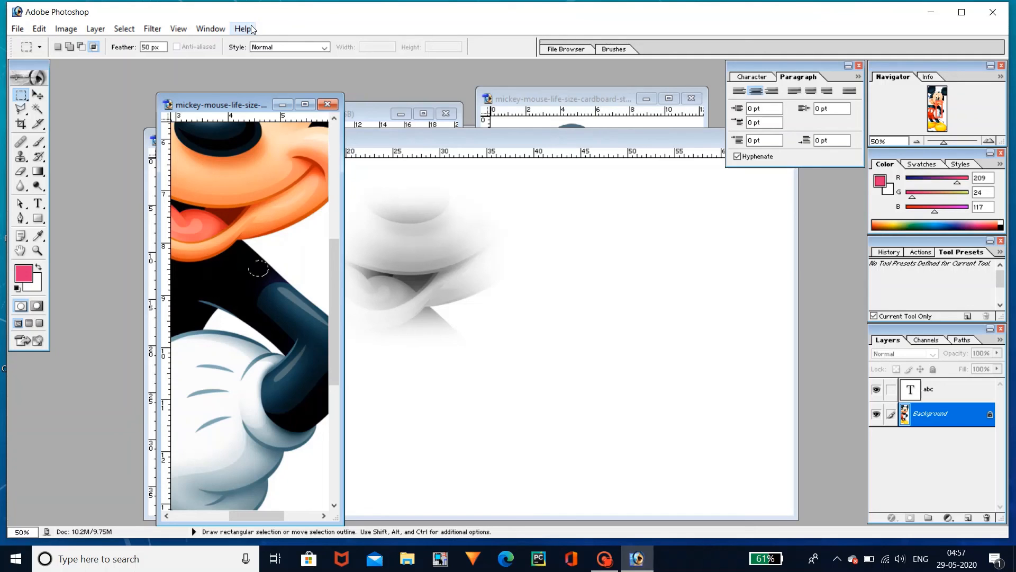
pyautogui.click(383, 113)
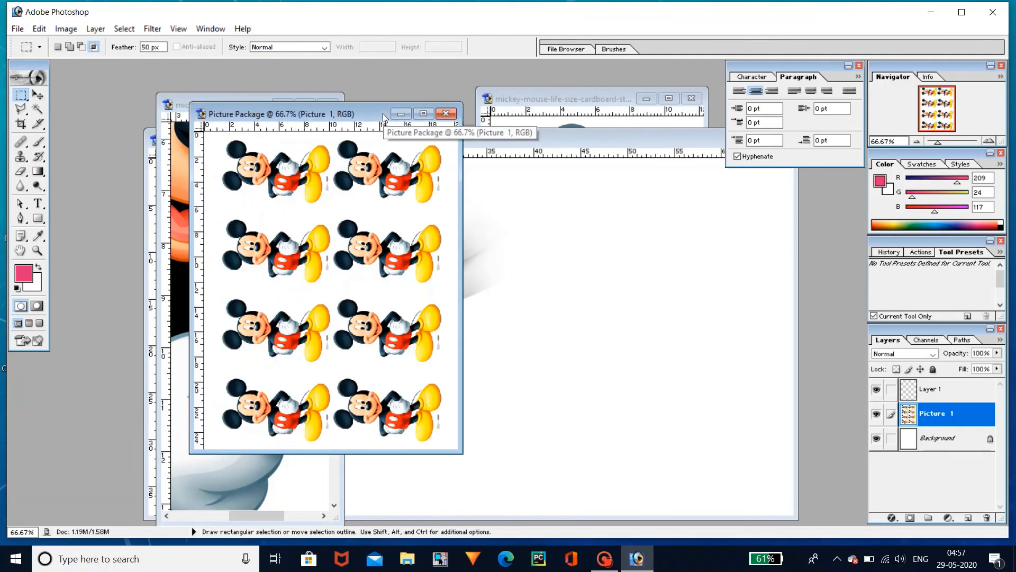
# Draw elliptical marquee selections with a 50 px feather on the full-figure Mickey image, leaving one across the eye and cheek.
pyautogui.click(507, 90)
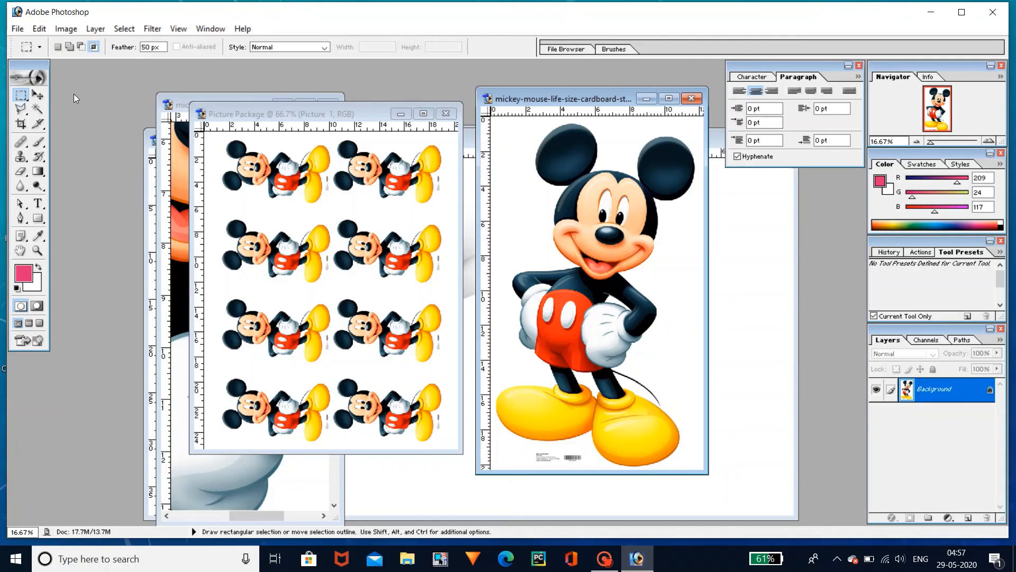
pyautogui.click(23, 100)
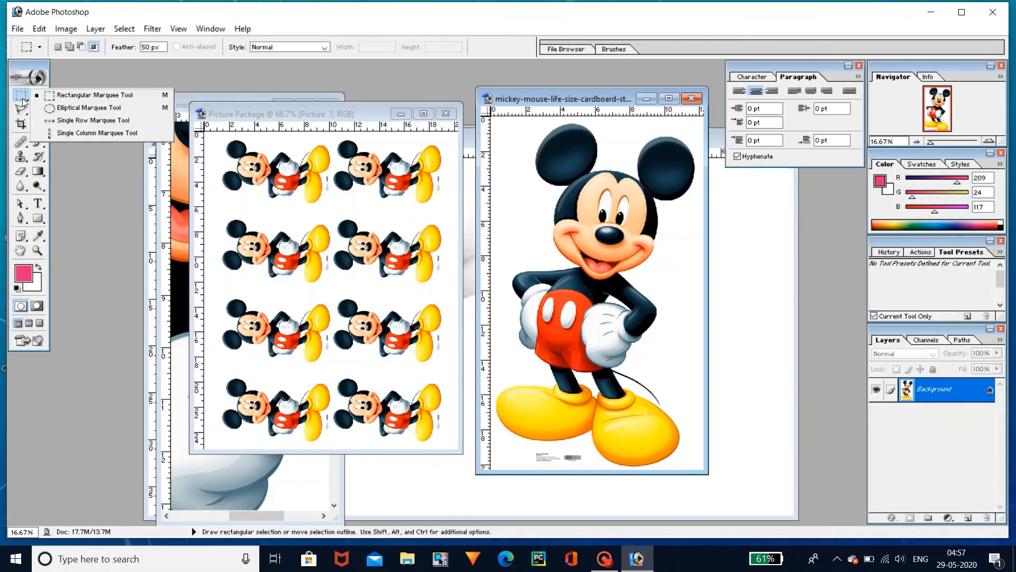
pyautogui.click(55, 106)
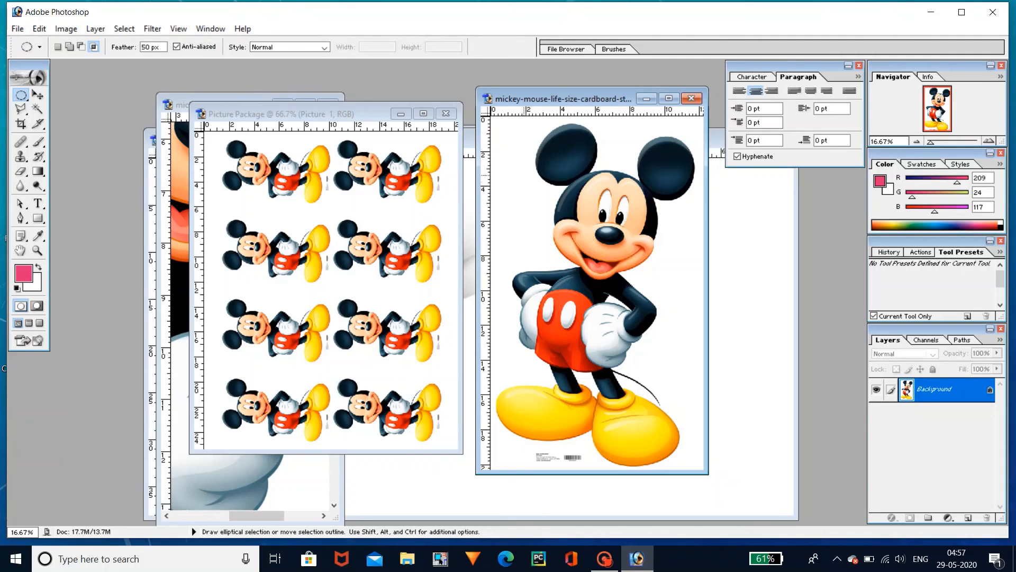
pyautogui.moveTo(603, 191); pyautogui.dragTo(611, 227)
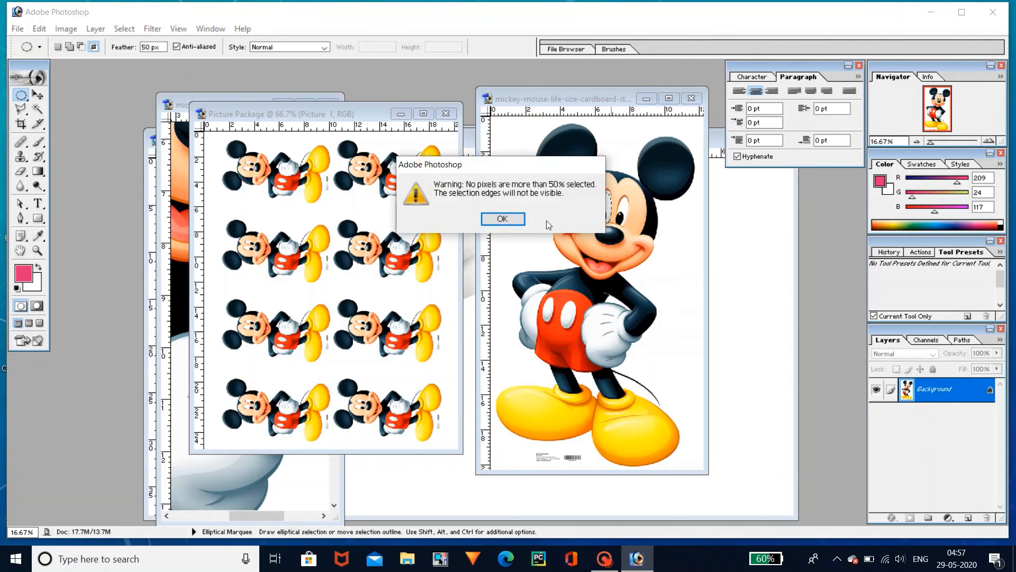
pyautogui.click(493, 218)
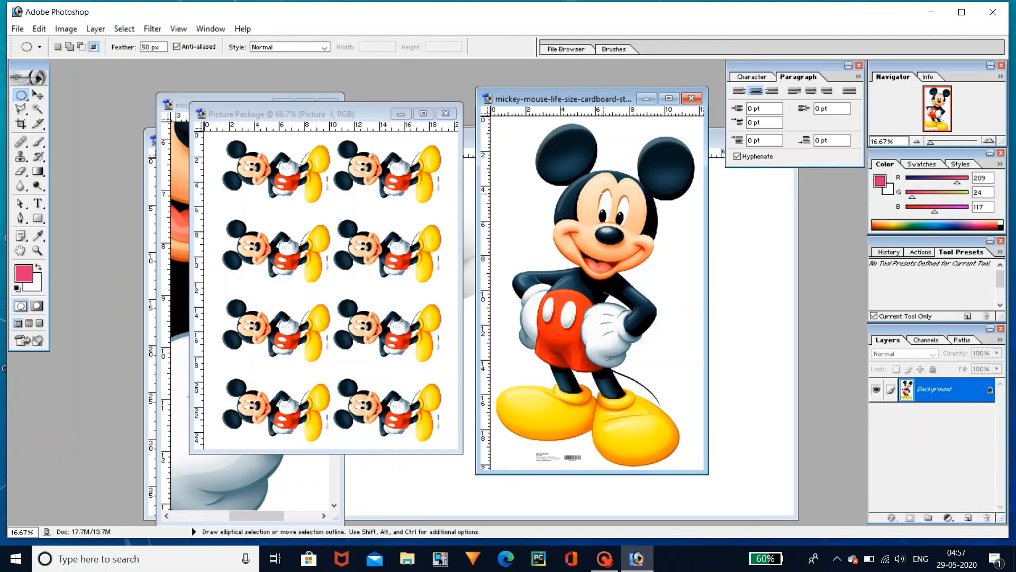
pyautogui.moveTo(602, 193); pyautogui.dragTo(614, 226)
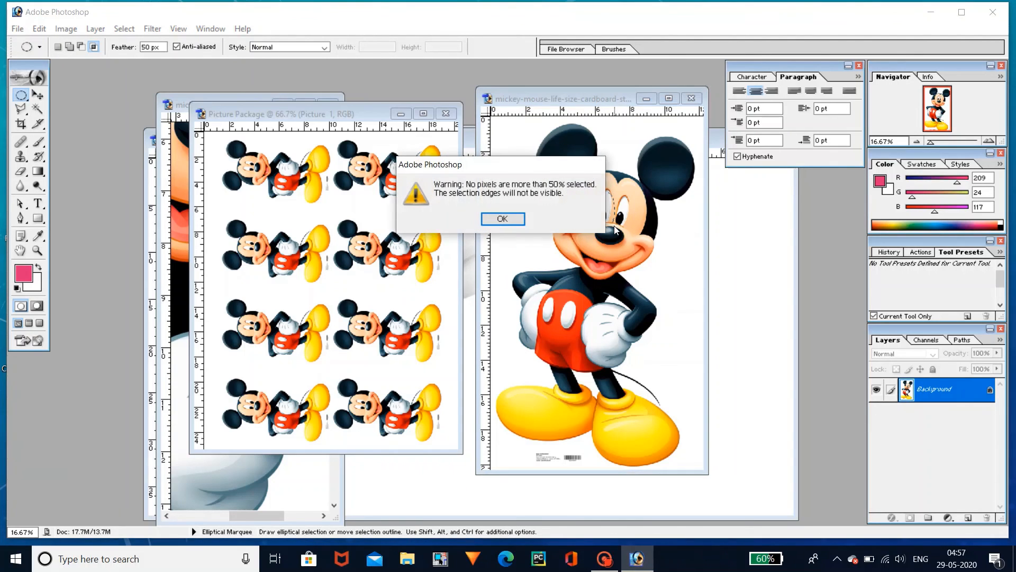
pyautogui.click(503, 219)
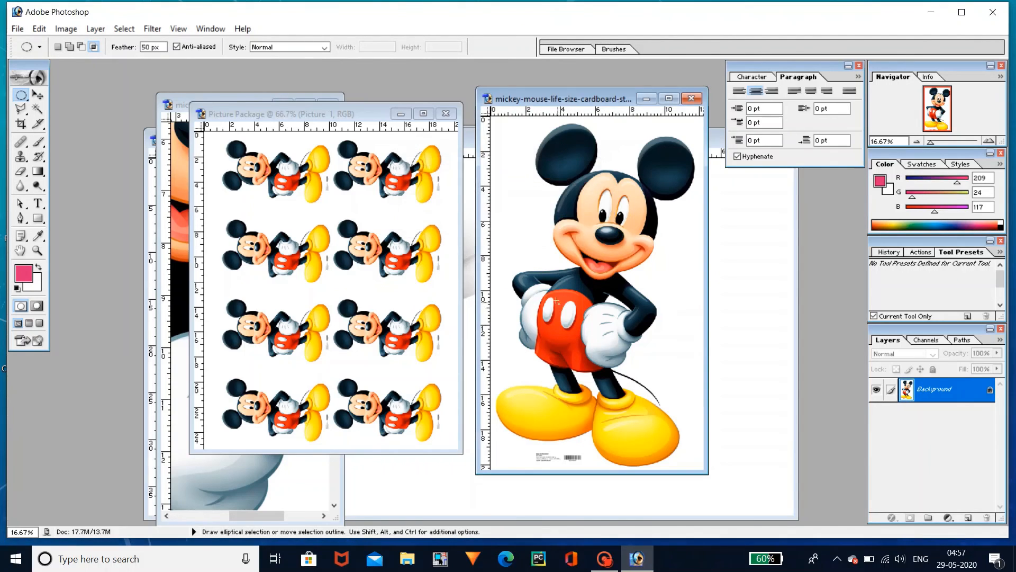
pyautogui.moveTo(586, 301); pyautogui.dragTo(549, 334)
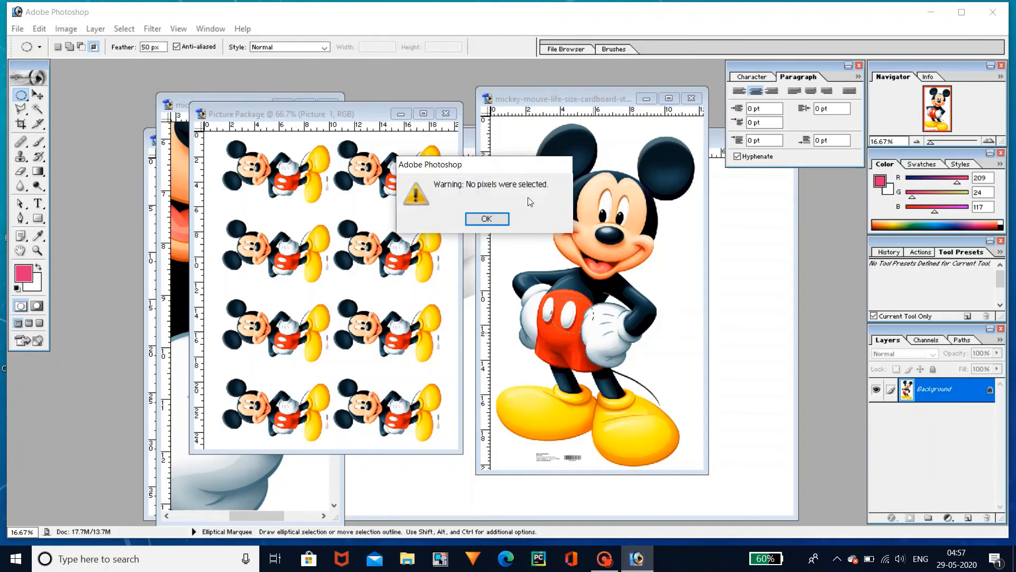
pyautogui.click(494, 218)
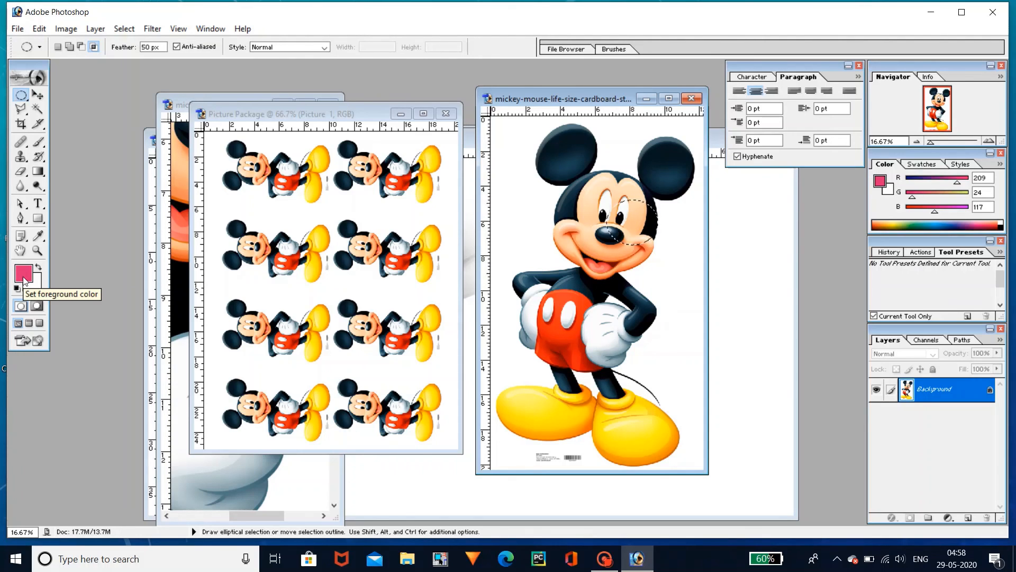
# Draw a pink freeform shape over Mickey's eye and cheek with the Pen tool.
pyautogui.click(19, 218)
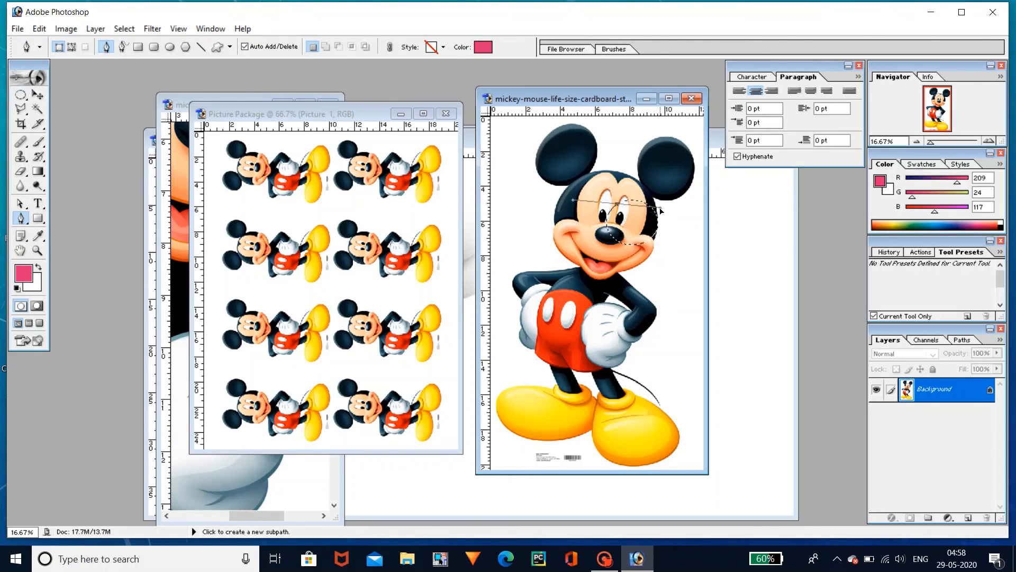
pyautogui.moveTo(661, 209); pyautogui.dragTo(643, 193)
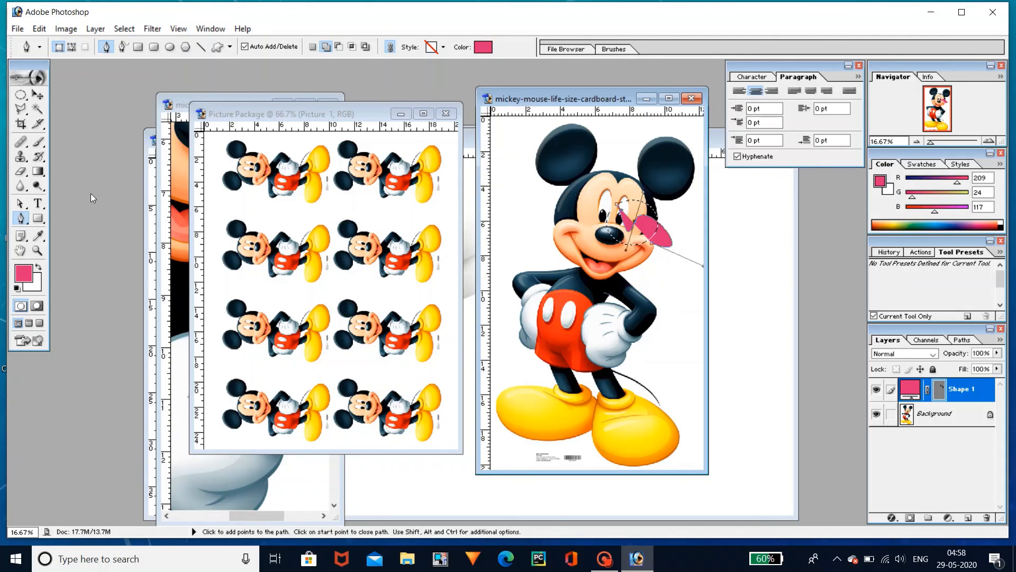
# Try painting beside Mickey's face with the Brush tool, and switch to the Magic Wand and Slice tools.
pyautogui.click(38, 143)
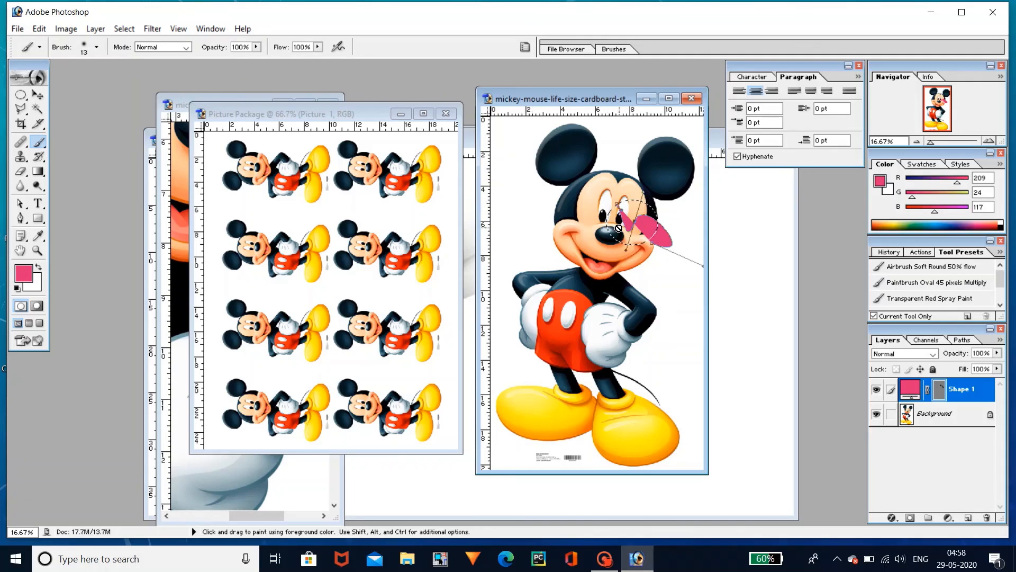
pyautogui.click(558, 211)
pyautogui.click(507, 217)
pyautogui.click(38, 109)
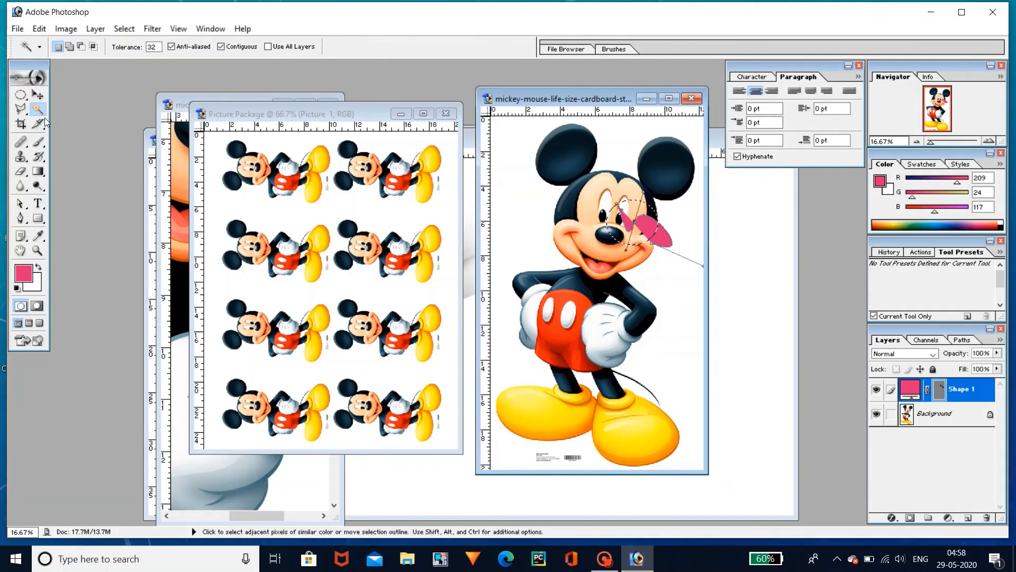
pyautogui.click(41, 127)
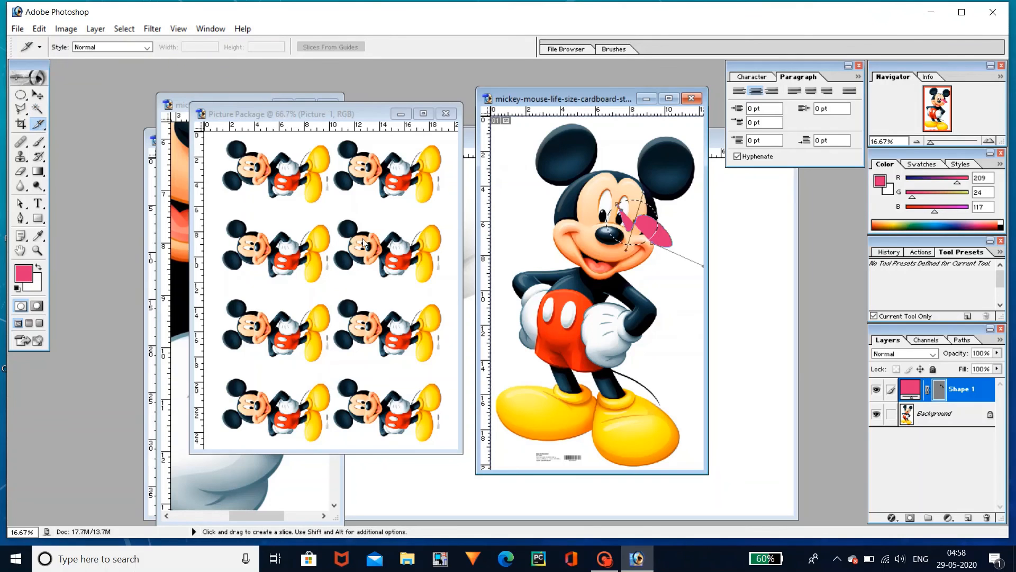